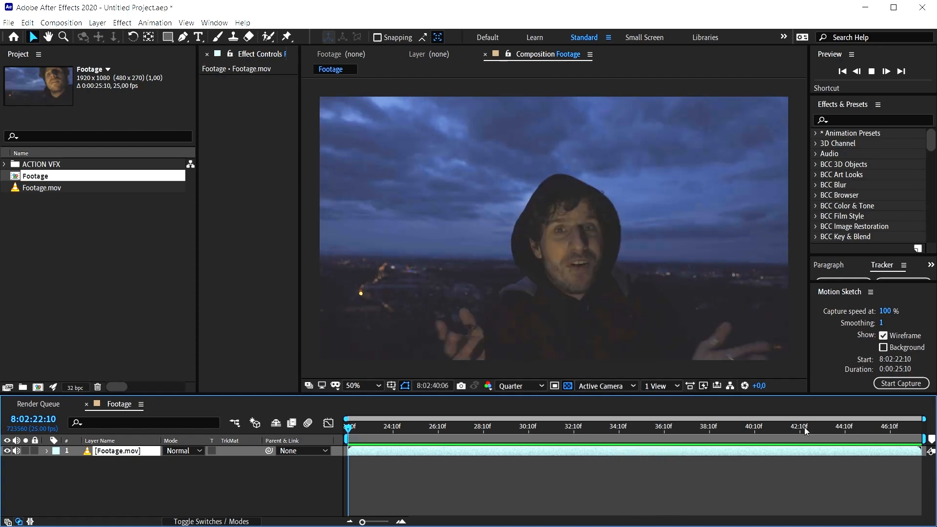
Step: Start the work area at 8:02:43:08, where only the empty landscape is in shot, and trim the composition to it
drag(804, 426, 833, 430)
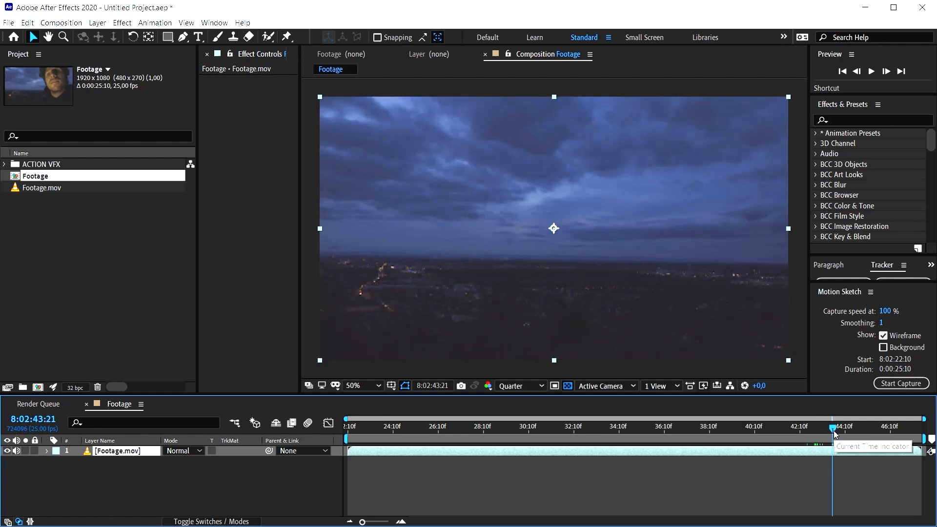
mouse_move(834, 431)
mouse_down()
mouse_move(813, 434)
mouse_move(821, 431)
mouse_up()
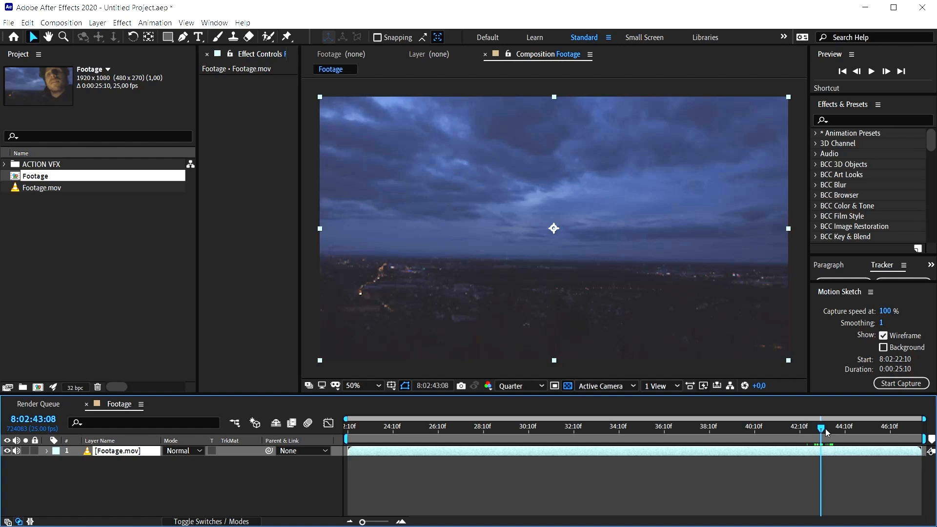
key(b)
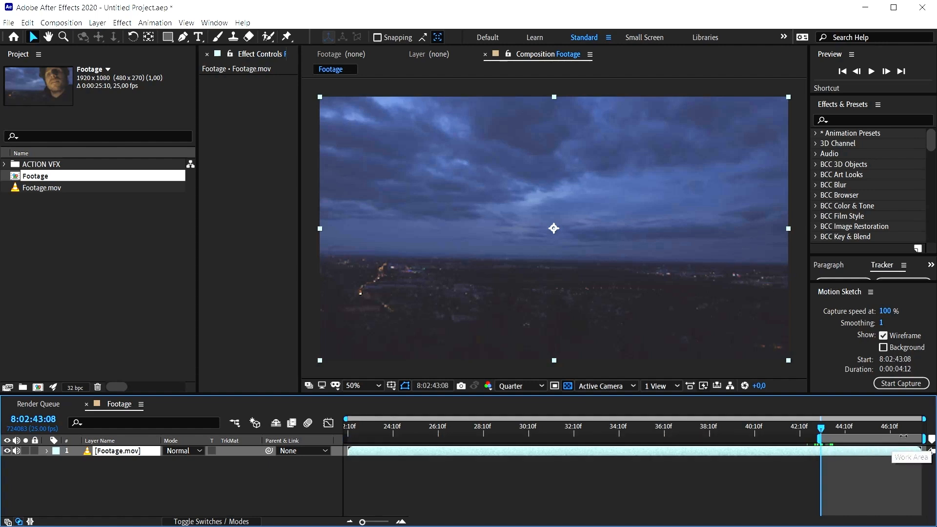
right_click(882, 439)
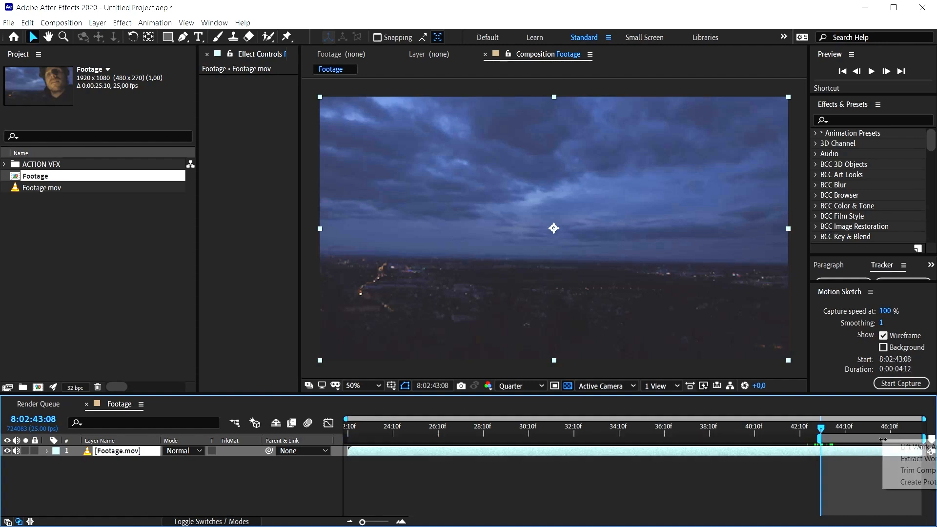
click(912, 471)
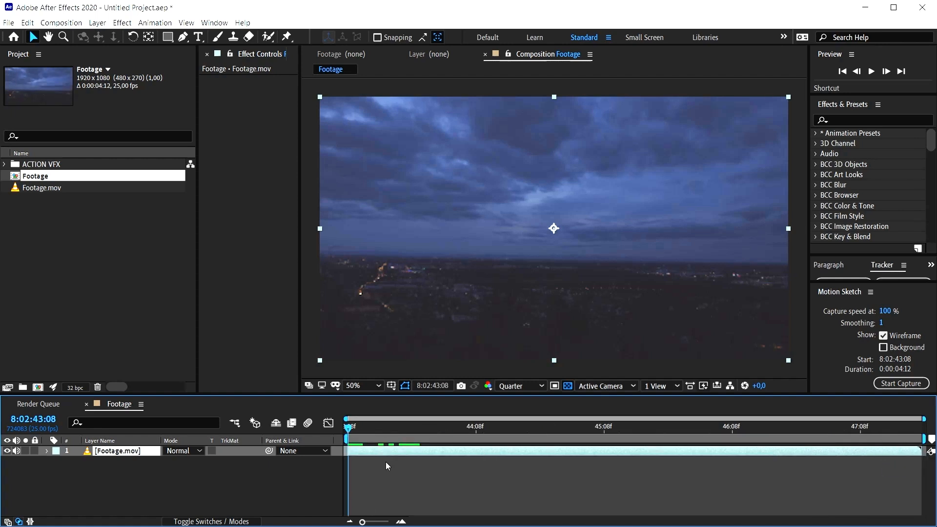
Step: Set the Footage composition's start timecode to 0:00:00:00 in the composition settings
click(71, 23)
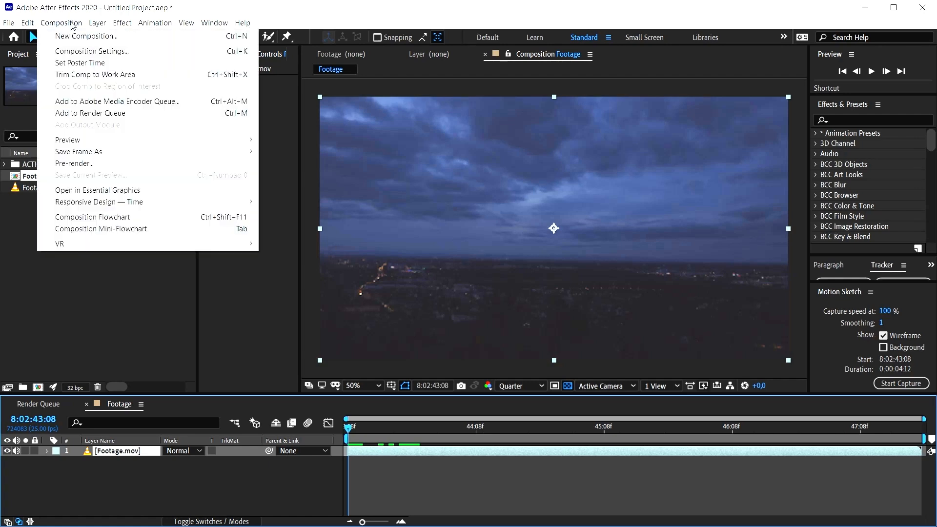
click(84, 49)
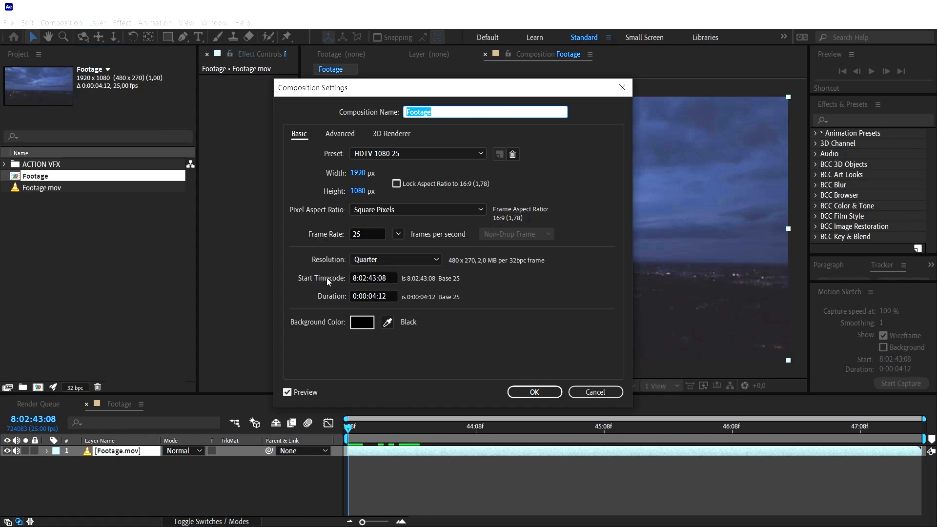
click(394, 277)
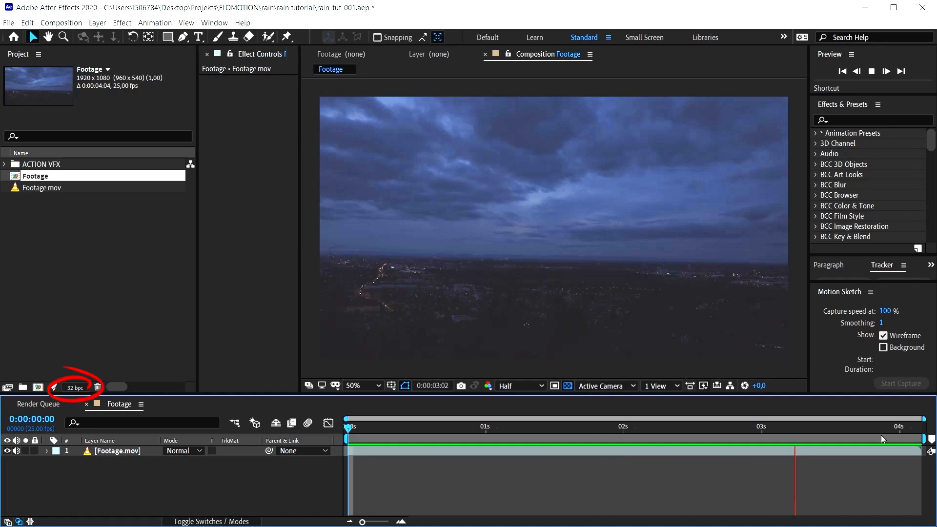
Step: Set the project's color depth to 32 bits per channel (float)
click(75, 387)
click(244, 187)
click(252, 228)
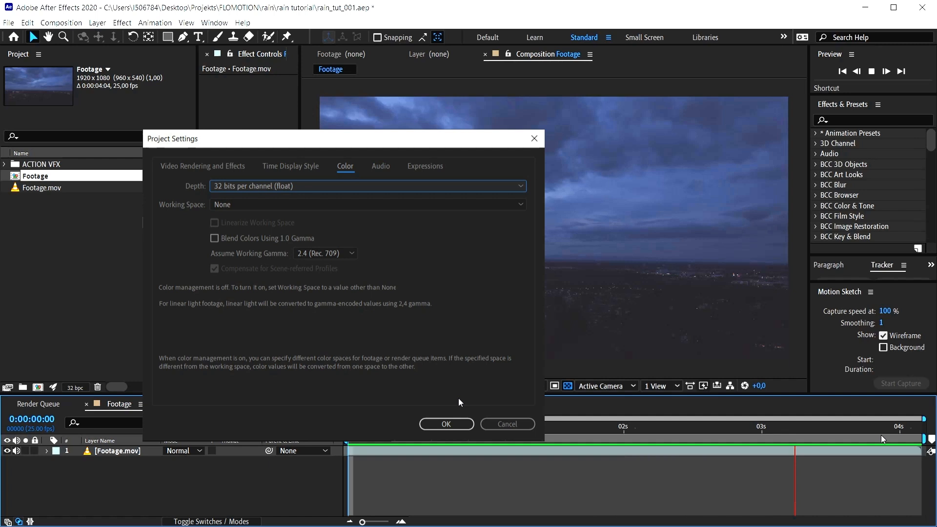
click(446, 423)
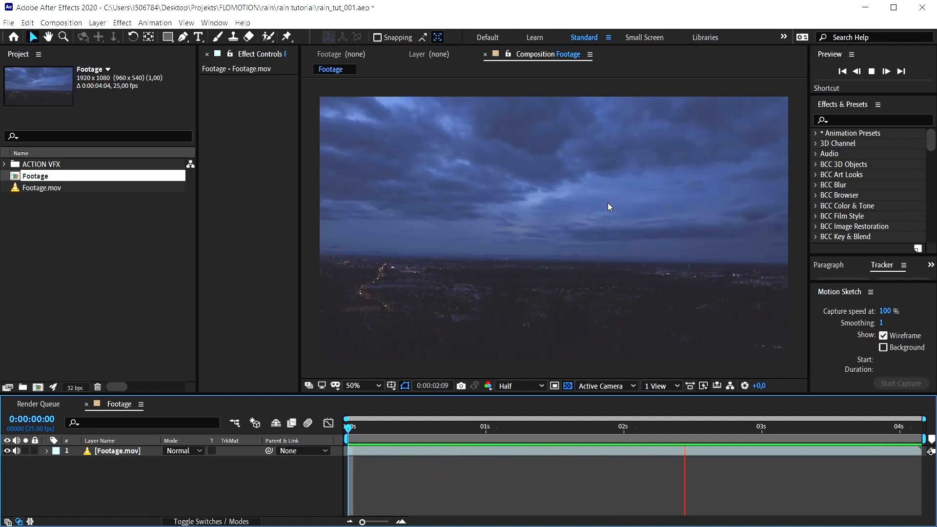
Step: Examine the city lights, horizon and clouds of the footage up close shortly after the one-second mark
drag(881, 433, 514, 430)
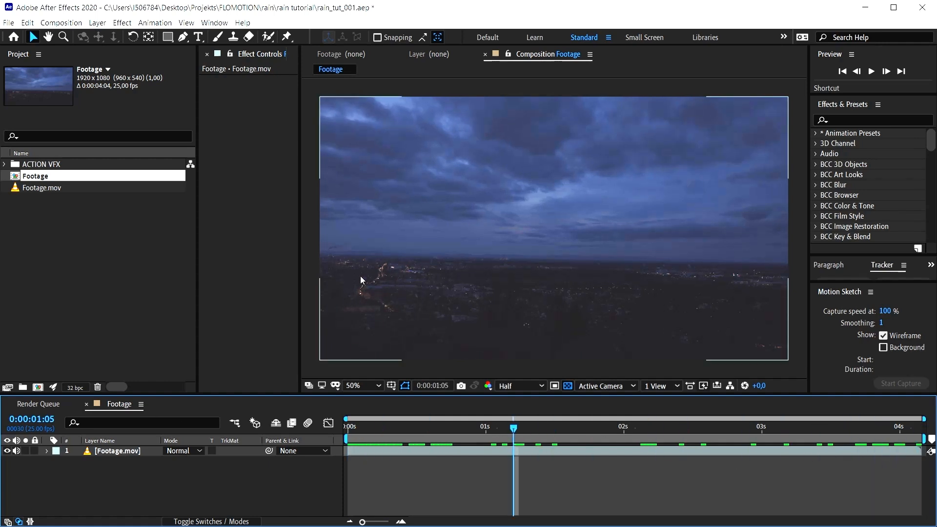
scroll(360, 275, up, 1)
drag(360, 275, 554, 287)
key(space)
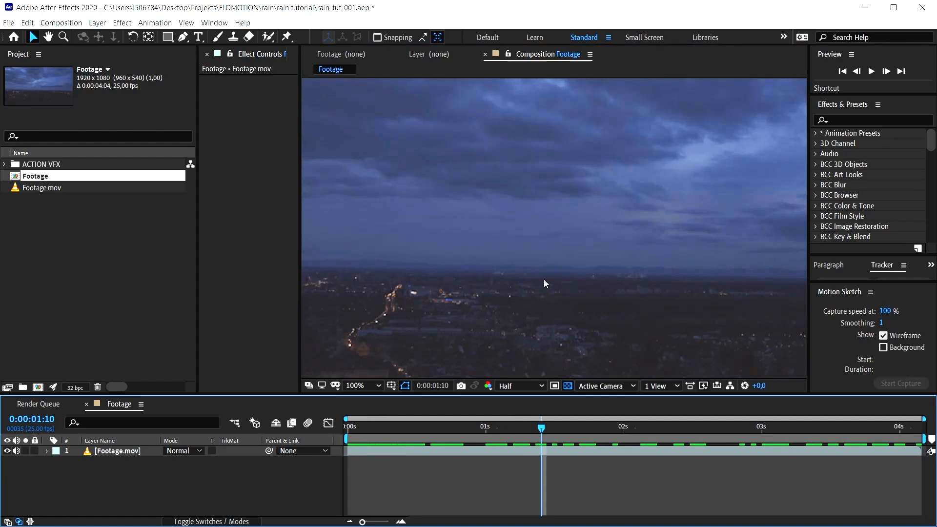
scroll(544, 280, down, 1)
drag(640, 259, 577, 264)
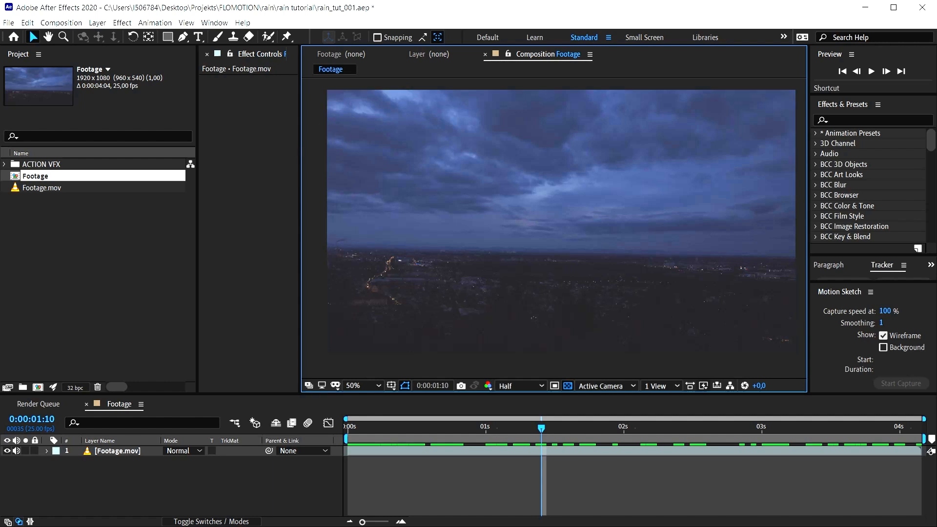
Step: Preview Storm_Cloud_3_2637.png and Storm_Cloud_3_2637_Lightning.mov from the ACTION VFX folder, scrubbing through the lightning flashes
click(4, 164)
click(73, 177)
click(73, 189)
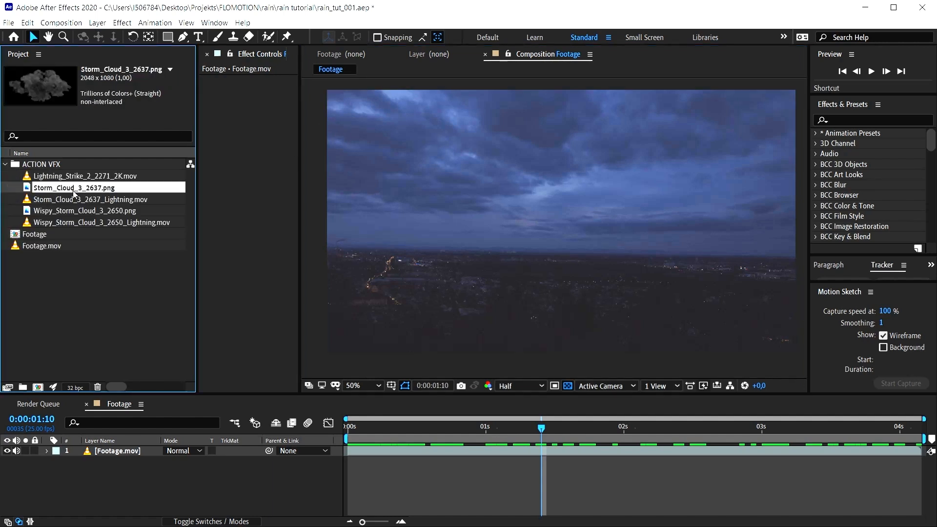
double_click(54, 191)
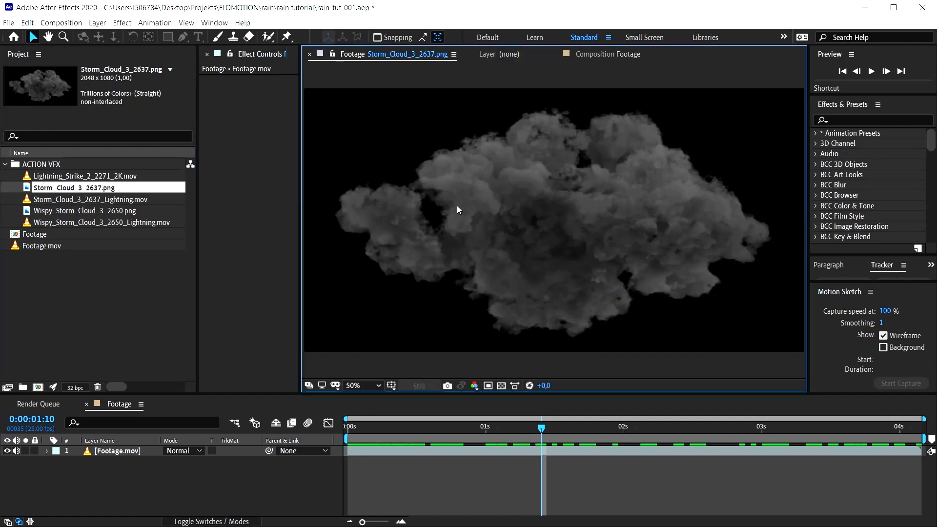
double_click(54, 200)
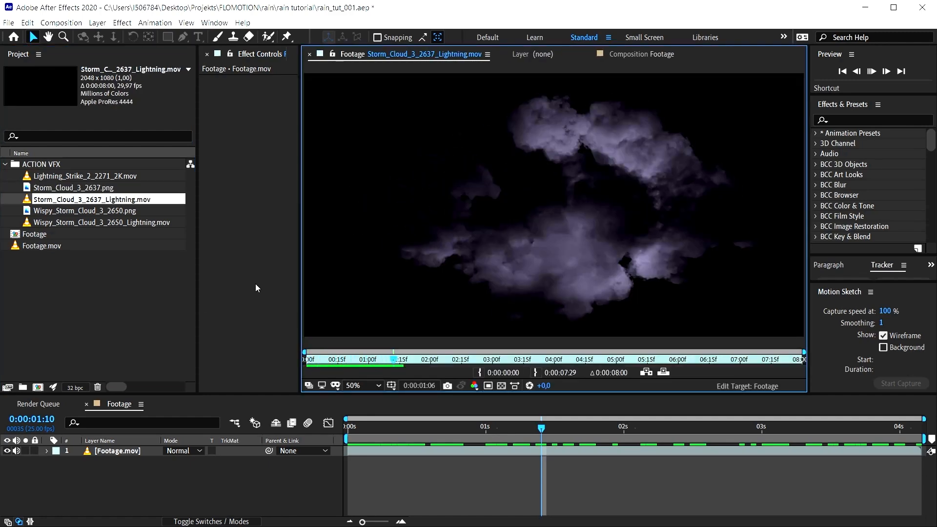
click(379, 364)
drag(379, 364, 385, 363)
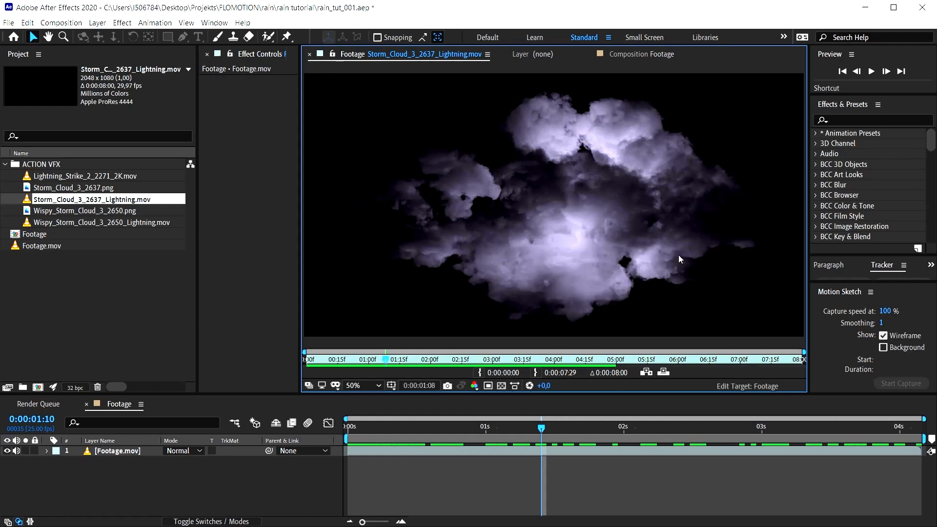
click(445, 361)
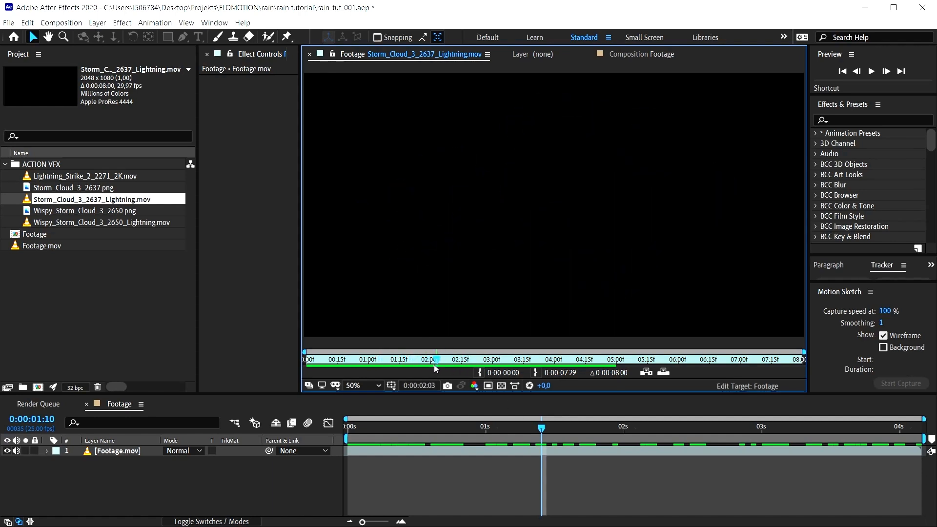
Step: Add Storm_Cloud_3_2637_Lightning.mov to the Footage composition as a layer above Footage.mov
click(77, 188)
key(Down)
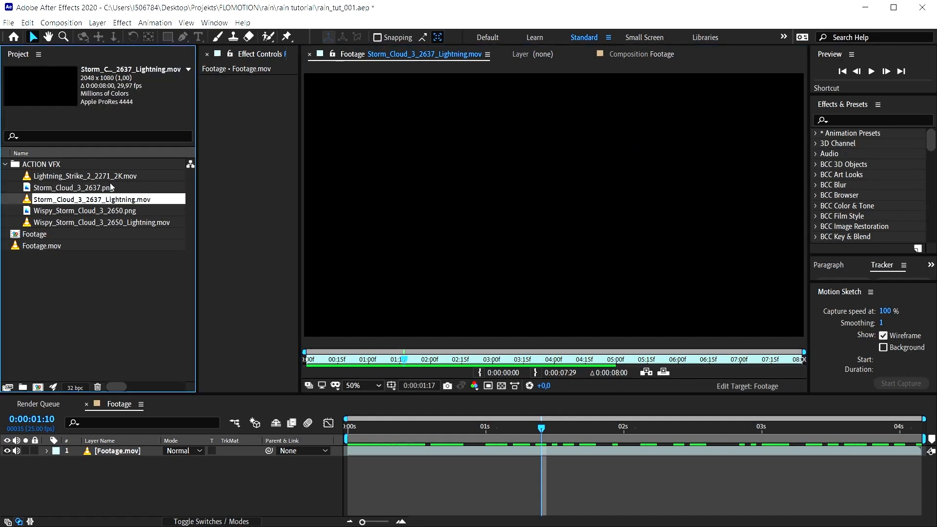
drag(98, 200, 120, 447)
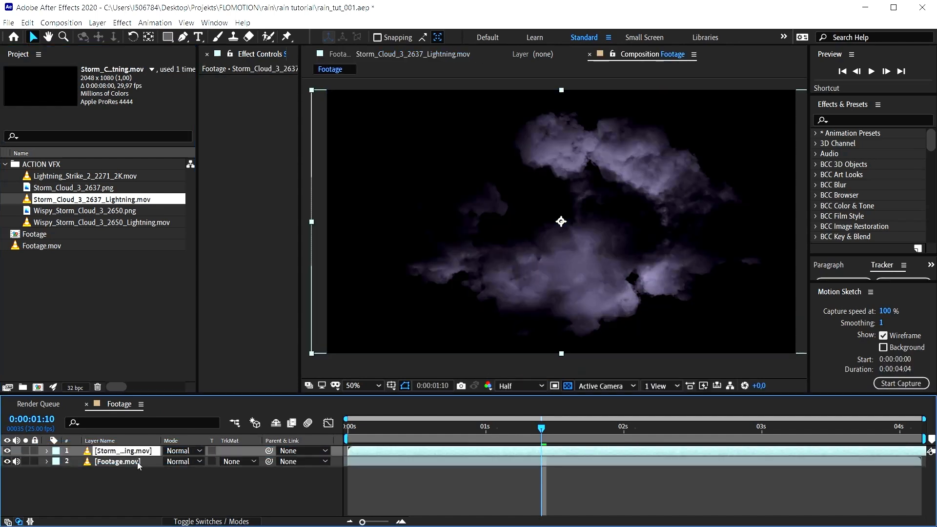
Step: Scale the storm lightning layer down to about half size over the sky and hide the layer
drag(311, 90, 401, 152)
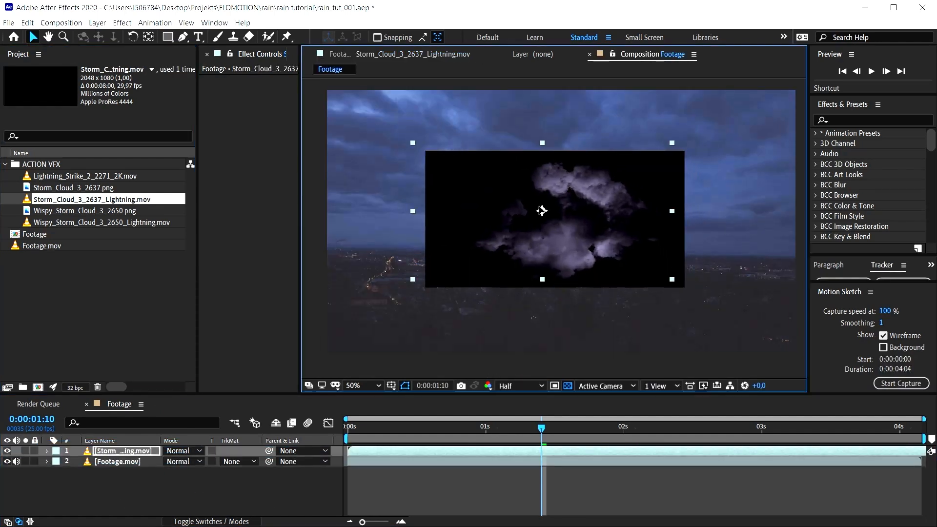
drag(654, 259, 577, 217)
click(7, 451)
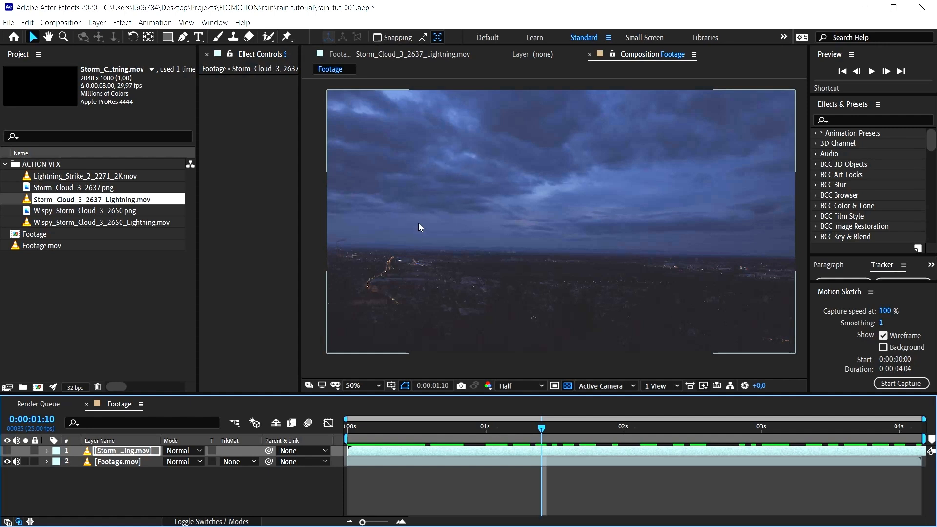
Step: Create a red 1920 x 1080 px solid named "RED clouds"
key(ctrl+y)
text(RED)
key(BackSpace)
text(D clouds)
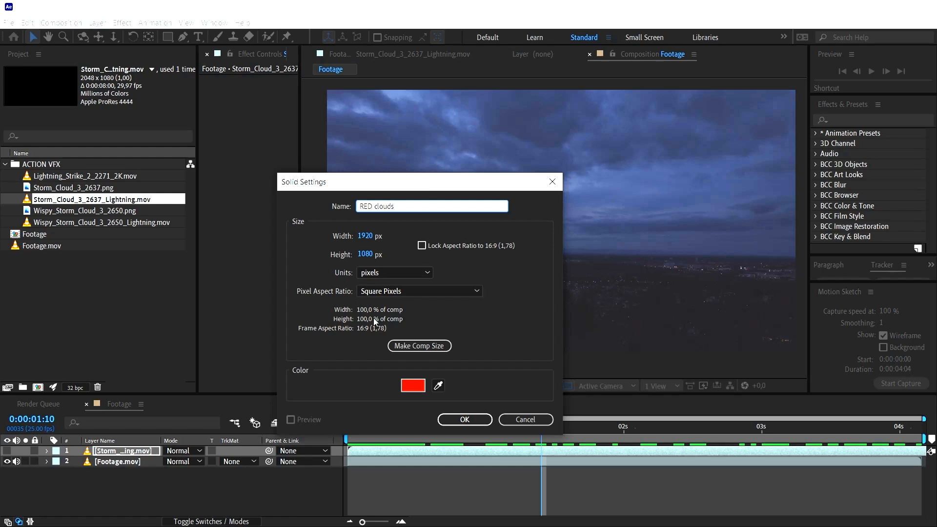
key(Return)
Step: Duplicate the Footage.mov layer, place the copy above the red solid and rename it "dark parts"
click(124, 474)
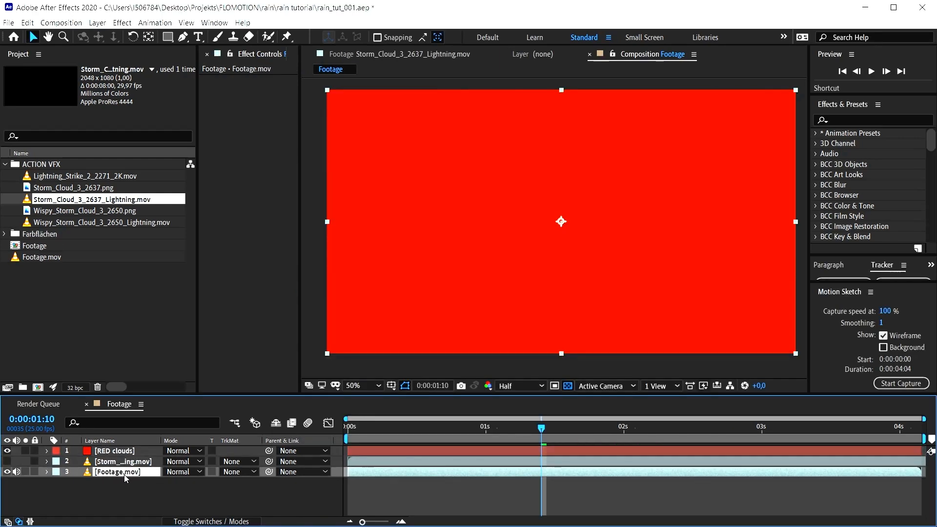
key(ctrl+d)
drag(124, 474, 121, 449)
key(Return)
text(dark parts)
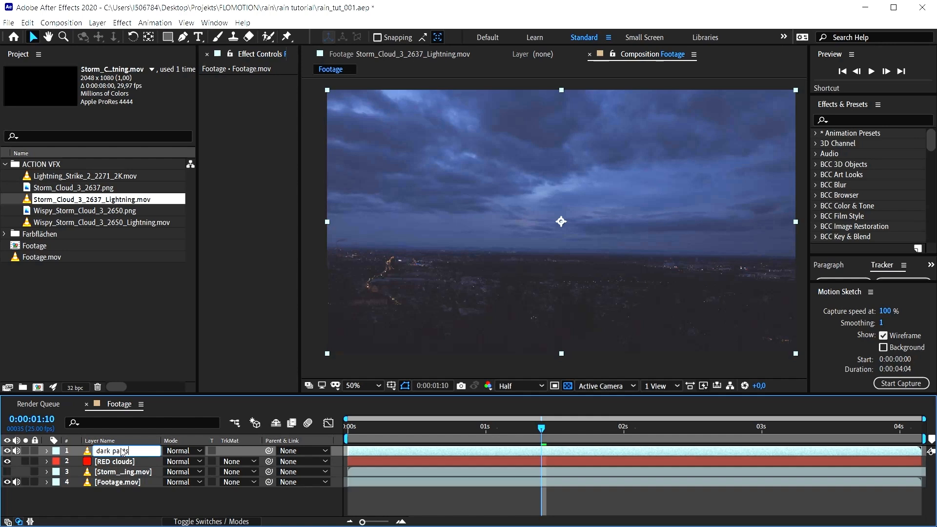
key(Return)
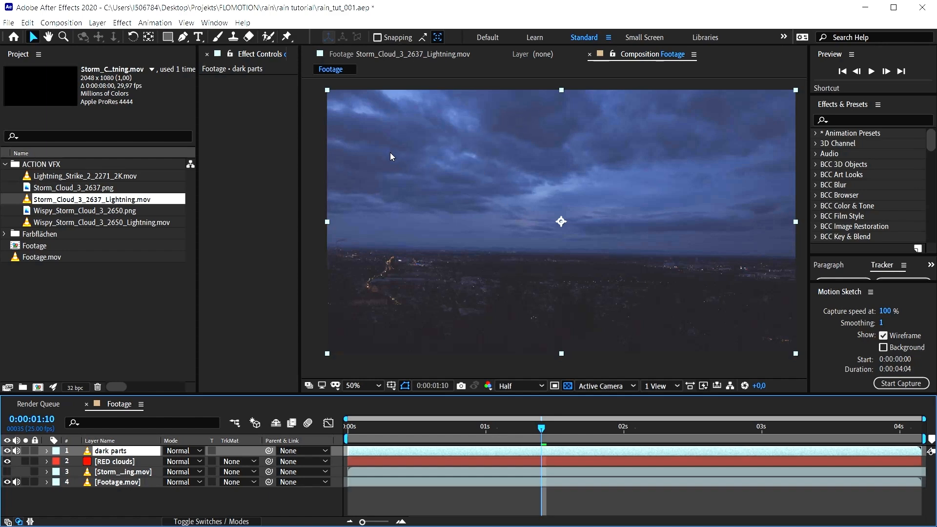
Step: Apply the Luma Key effect to the "dark parts" layer and widen the effect controls
click(871, 119)
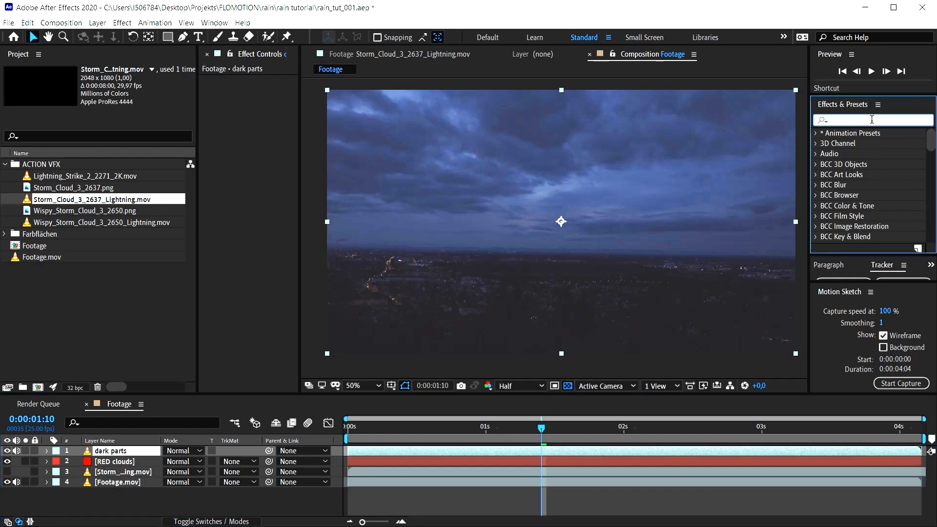
text(luma)
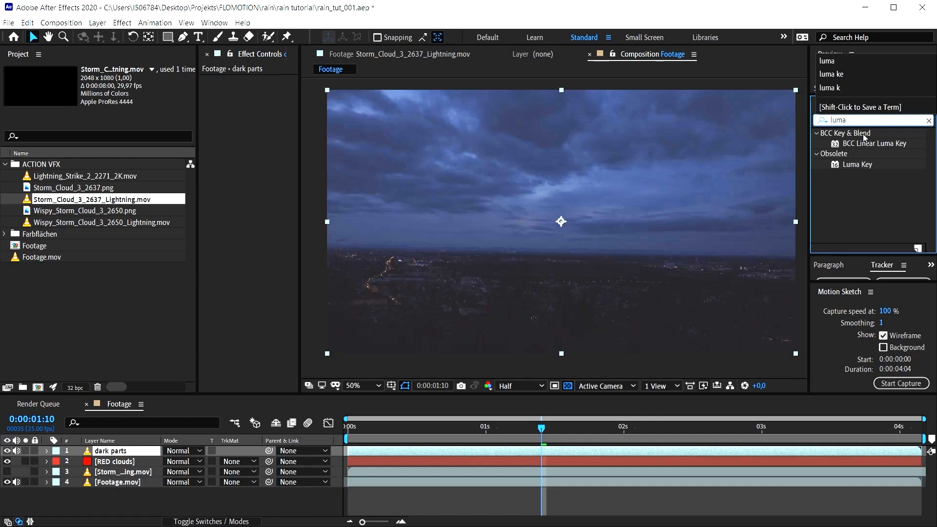
drag(864, 166, 111, 450)
drag(197, 154, 134, 153)
drag(298, 116, 316, 116)
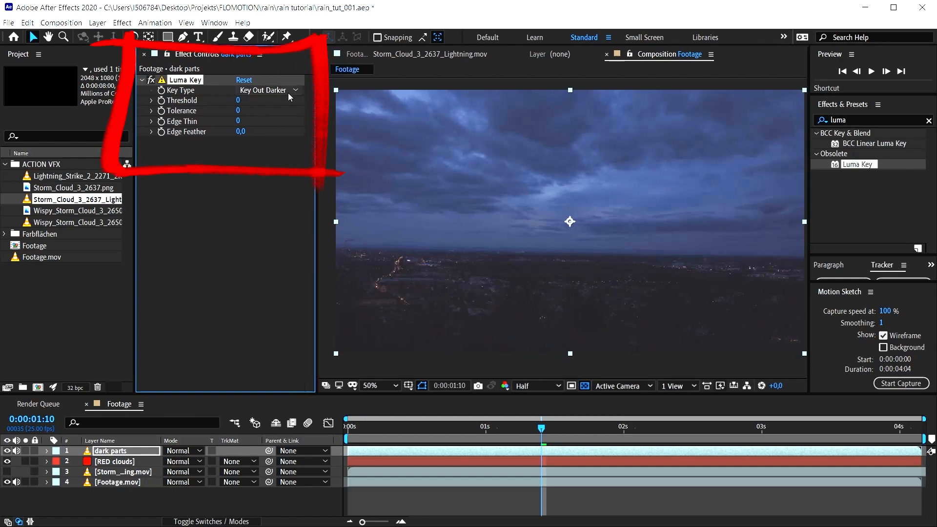
Step: Set the Luma Key's Key Type to Key Out Brighter and its Threshold to 57
click(295, 92)
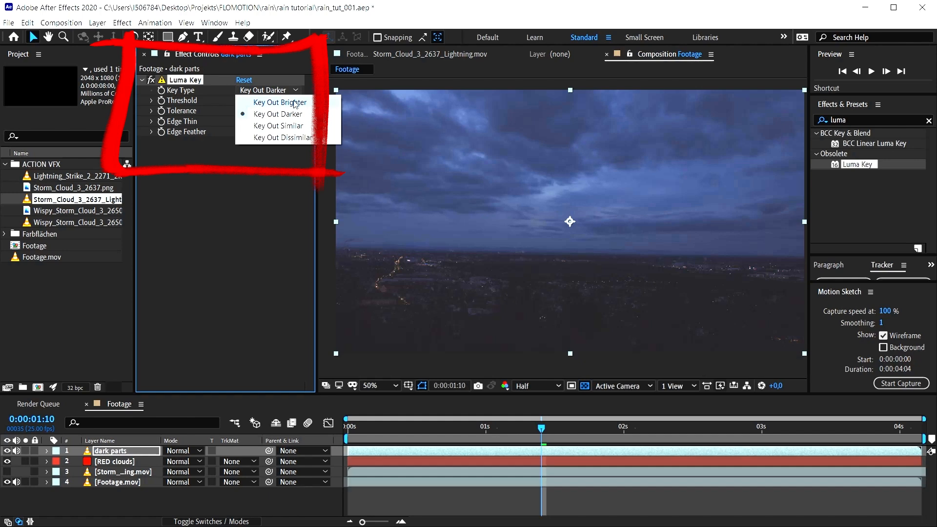
click(295, 102)
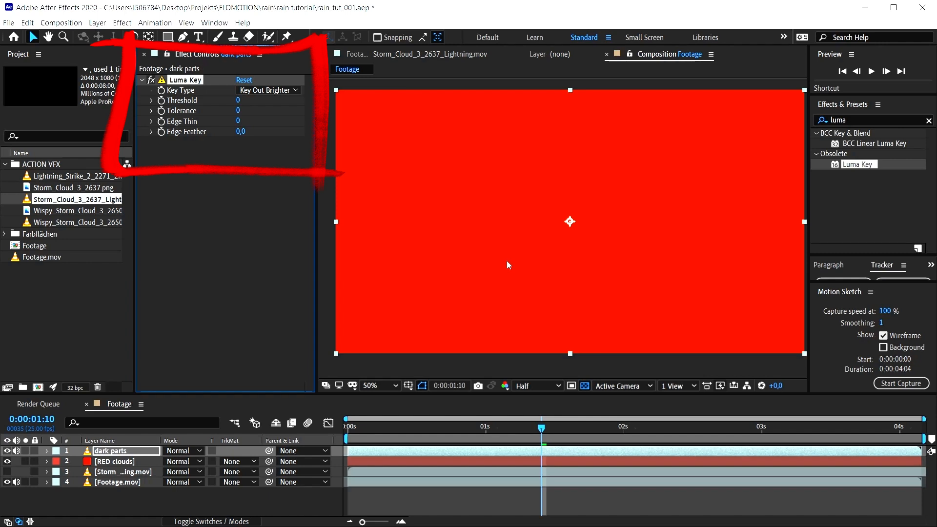
drag(239, 100, 278, 105)
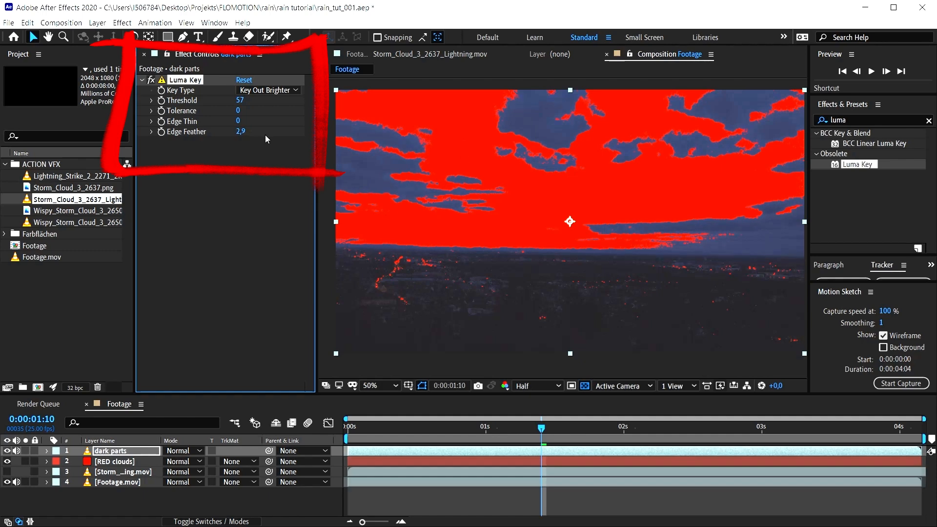
Step: Raise the Luma Key's Edge Feather past 5,6 to soften the keyed cloud edges
scroll(443, 152, up, 2)
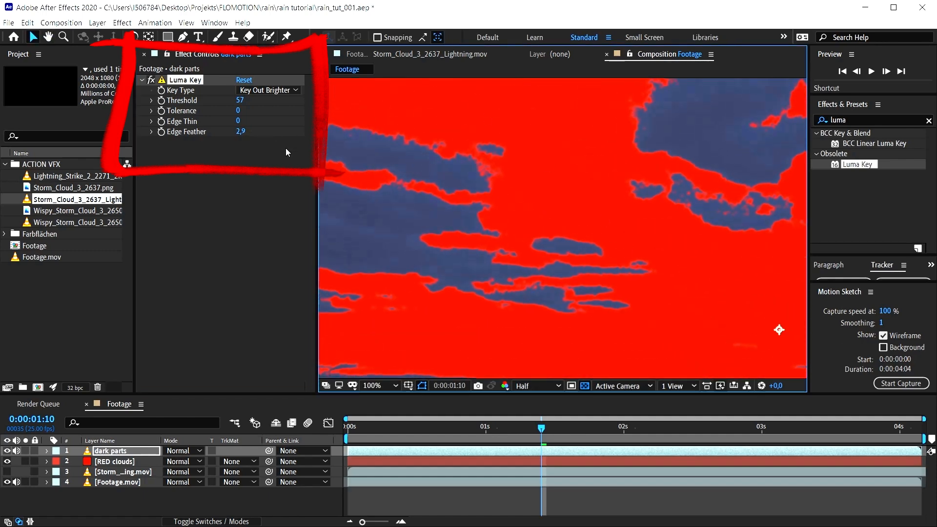
drag(245, 135, 259, 136)
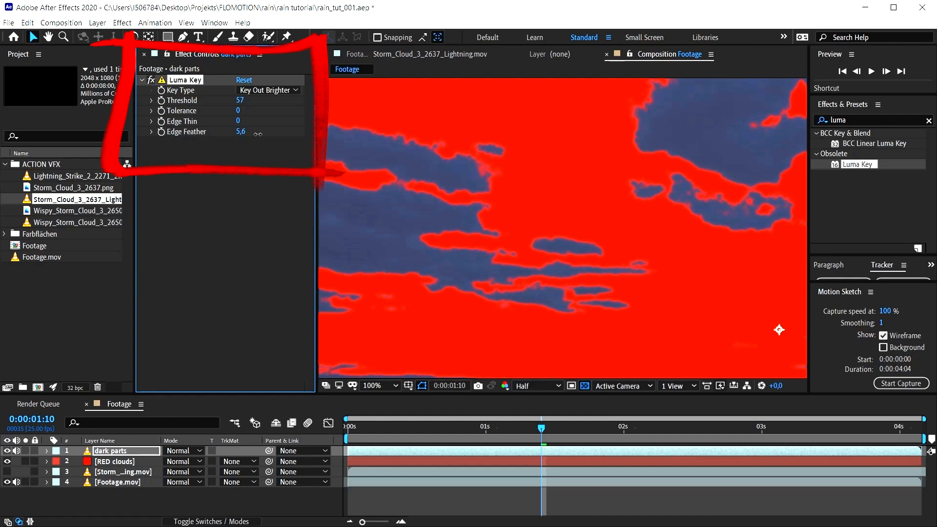
drag(265, 136, 269, 135)
scroll(455, 188, down, 2)
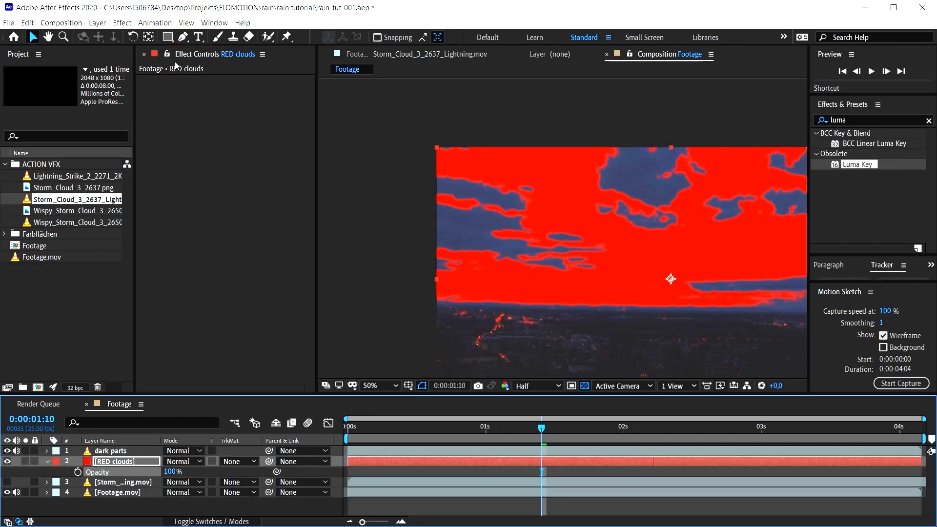
Step: Draw eight overlapping elliptical masks over the left part of the sky on the RED clouds layer
drag(168, 40, 198, 67)
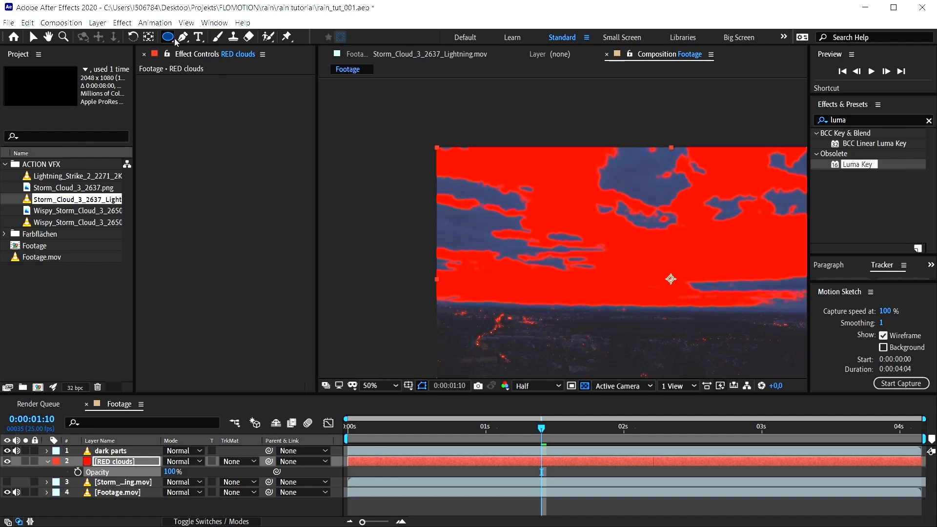
drag(169, 41, 197, 67)
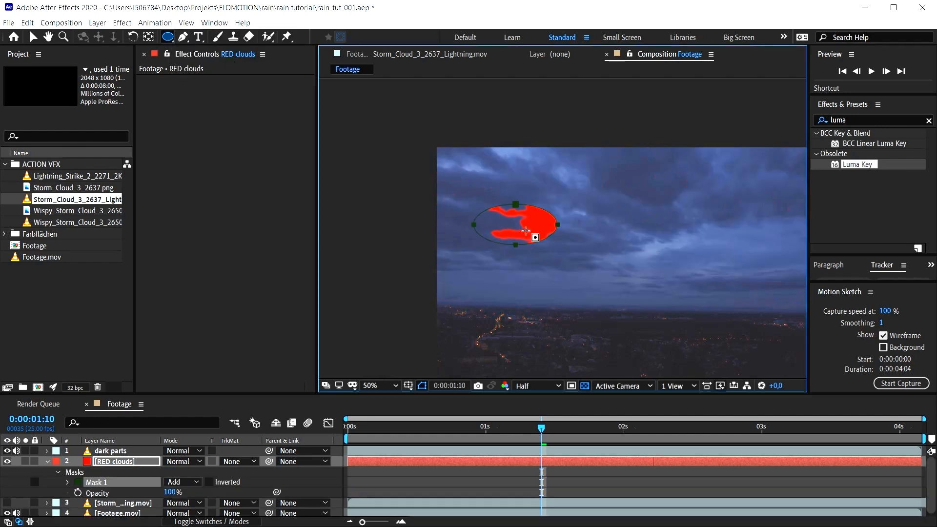
drag(527, 199, 580, 228)
drag(464, 227, 541, 257)
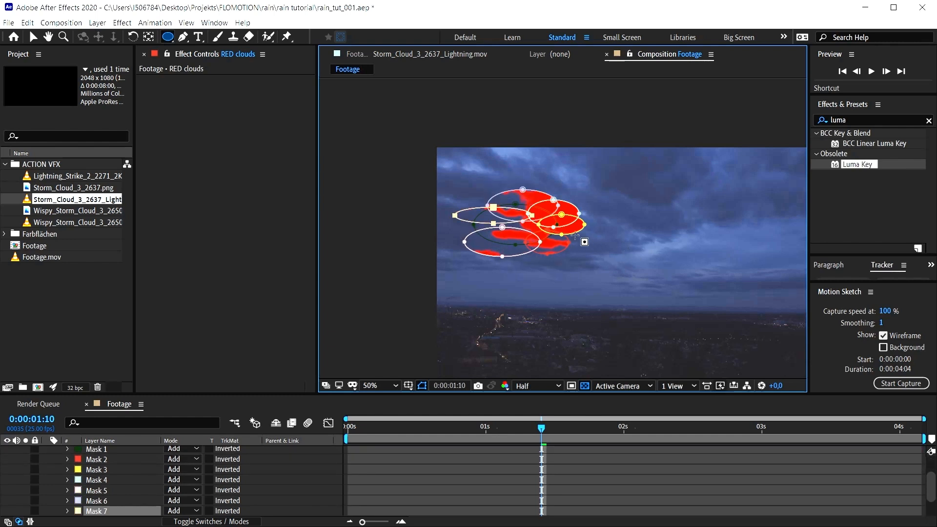
drag(542, 221, 604, 246)
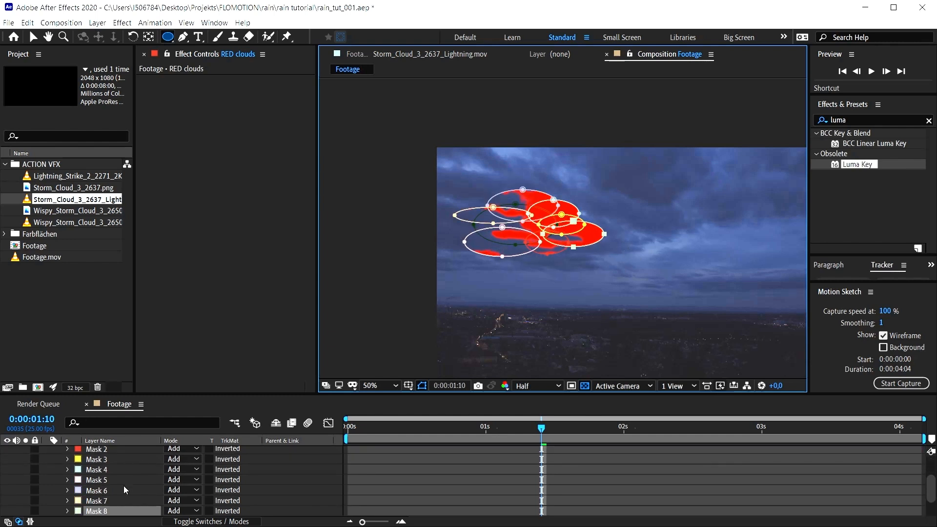
Step: Solo the RED clouds layer and feather all its masks to soften the combined shape's edge
scroll(52, 489, up, 3)
click(26, 461)
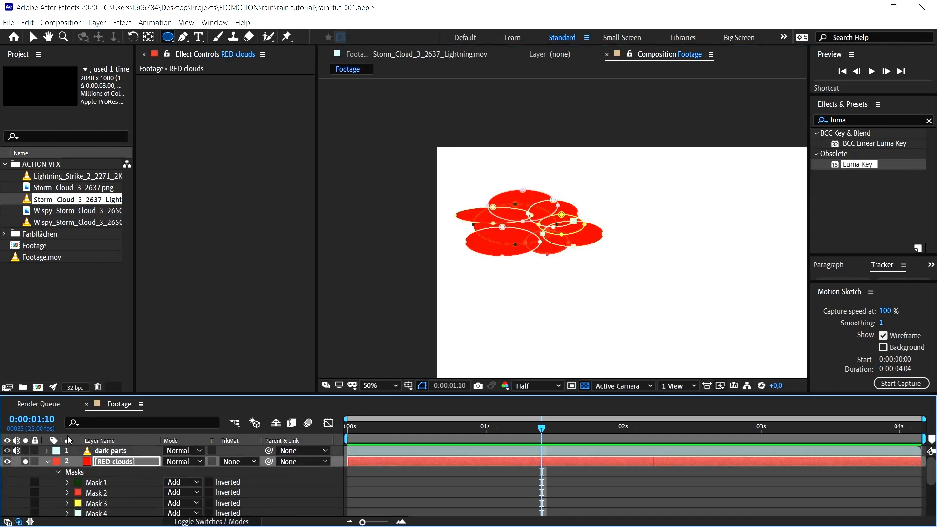
scroll(101, 479, down, 3)
key(f)
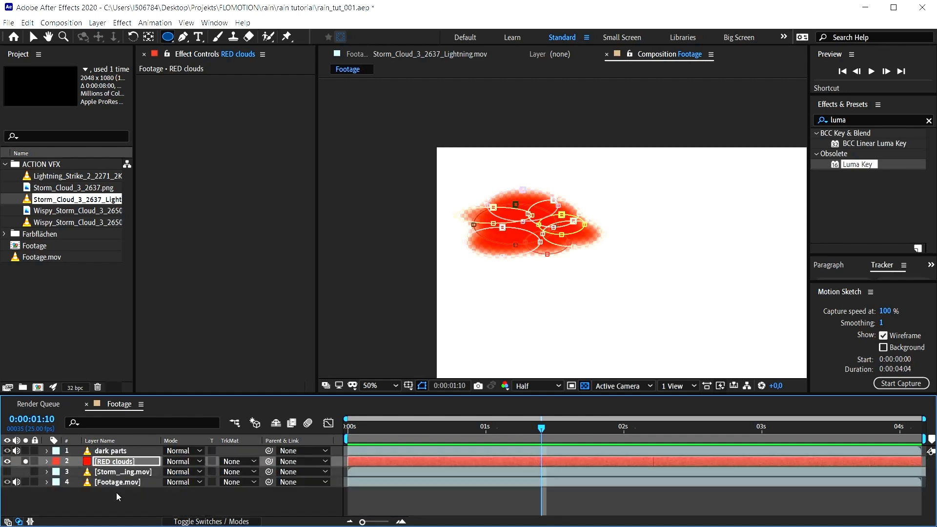
click(118, 498)
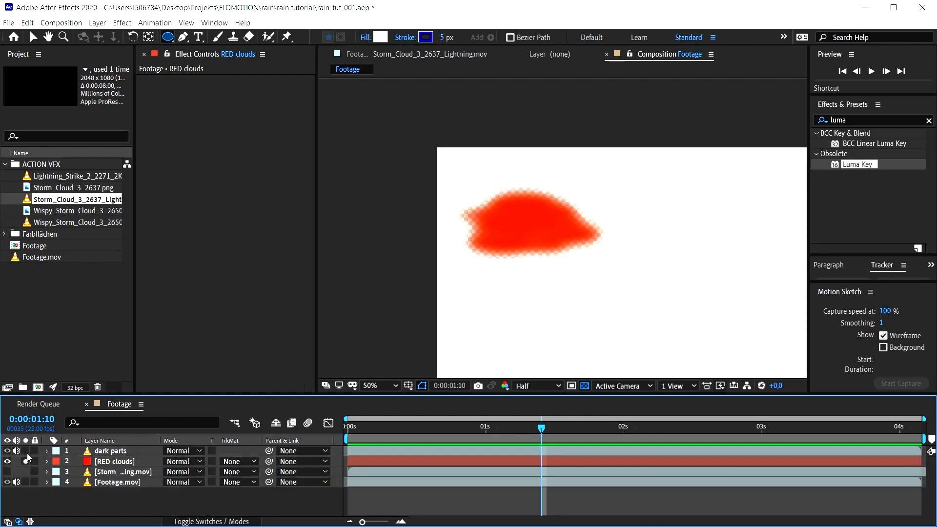
Step: Solo the Footage.mov and dark parts layers too, and set opacity to 45% for RED clouds and 89% for dark parts
click(25, 482)
click(98, 482)
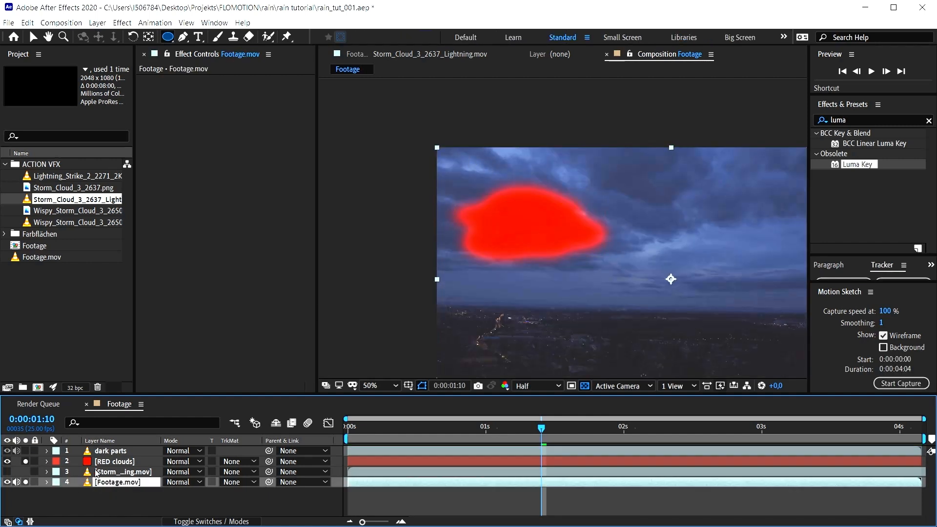
click(115, 461)
key(t)
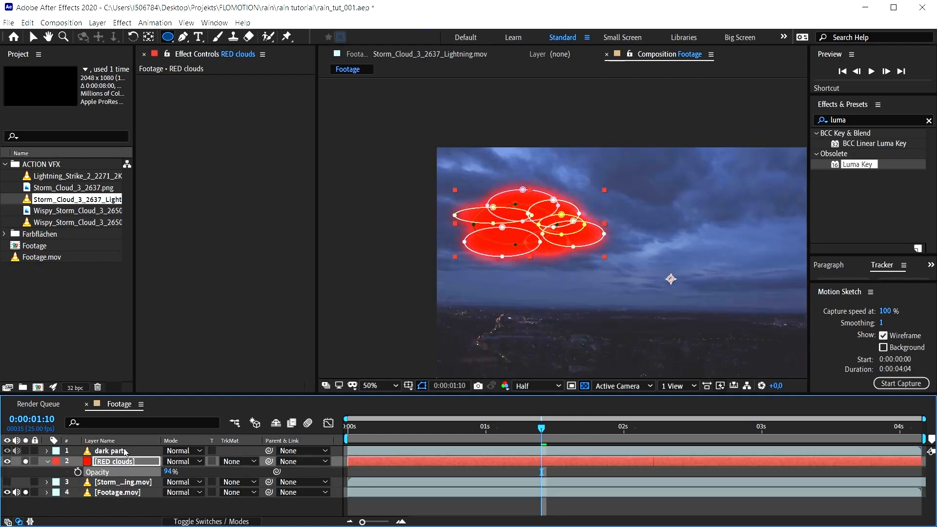
click(45, 452)
click(26, 451)
mouse_move(168, 471)
mouse_down()
mouse_move(161, 476)
mouse_move(169, 476)
mouse_up()
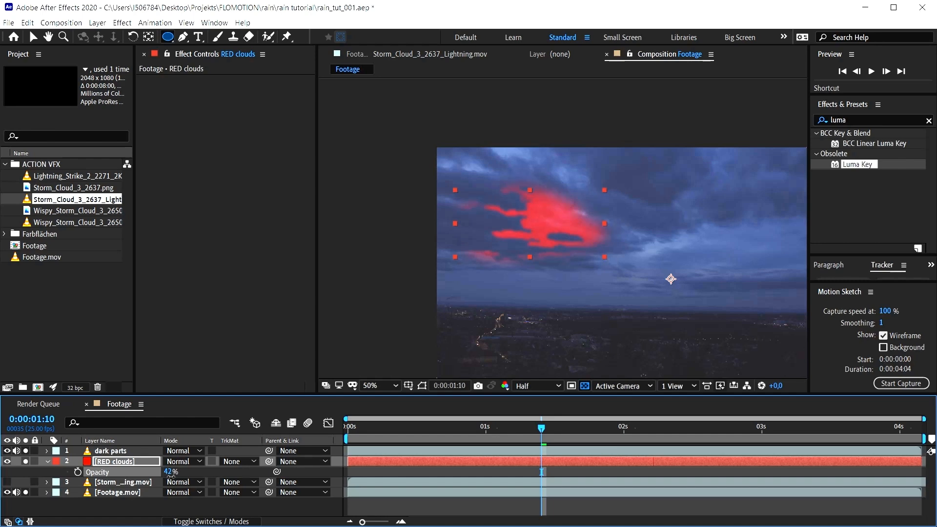
click(167, 482)
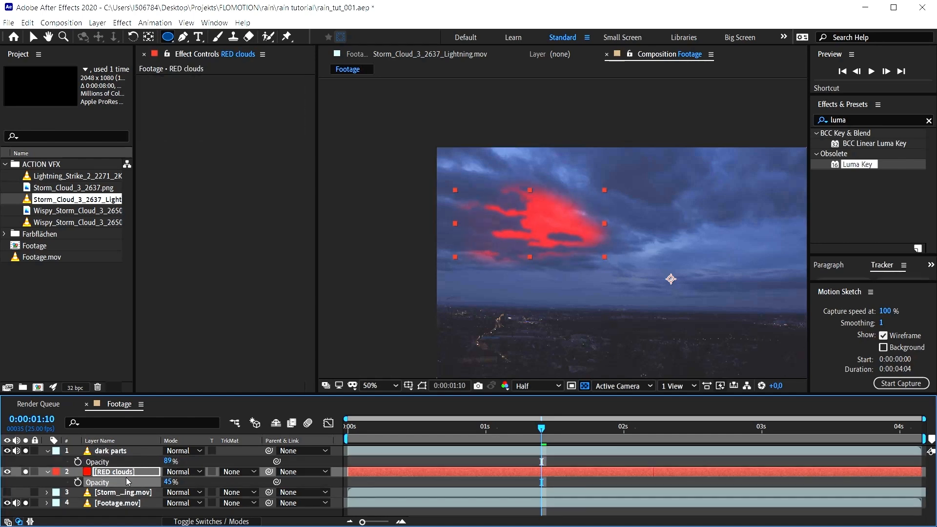
Step: Delete the RED clouds layer and add Storm_Cloud_3_2637_Lightning.mov directly beneath the dark parts layer
click(124, 471)
key(Delete)
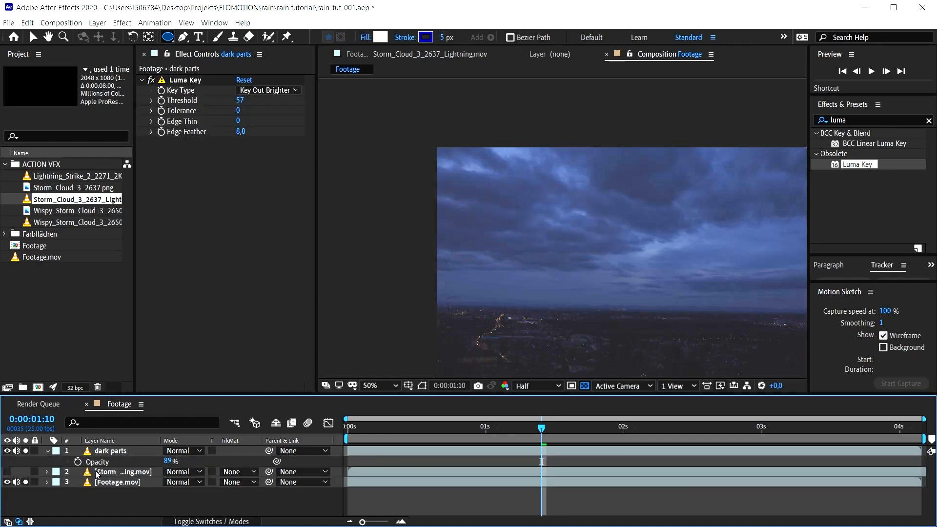
drag(72, 198, 93, 457)
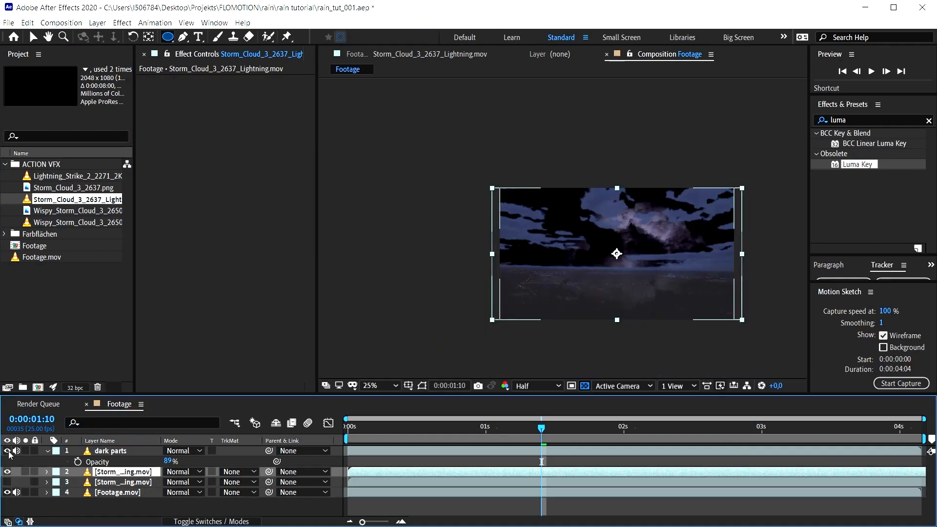
Step: Hide the dark parts layer and scale the new storm lightning clip down to less than half its size
click(7, 451)
key(v)
drag(739, 190, 668, 227)
Step: Find the lightning flash at 0:00:01:06 and add a marker there on the new storm lightning layer
click(348, 427)
drag(346, 429, 521, 461)
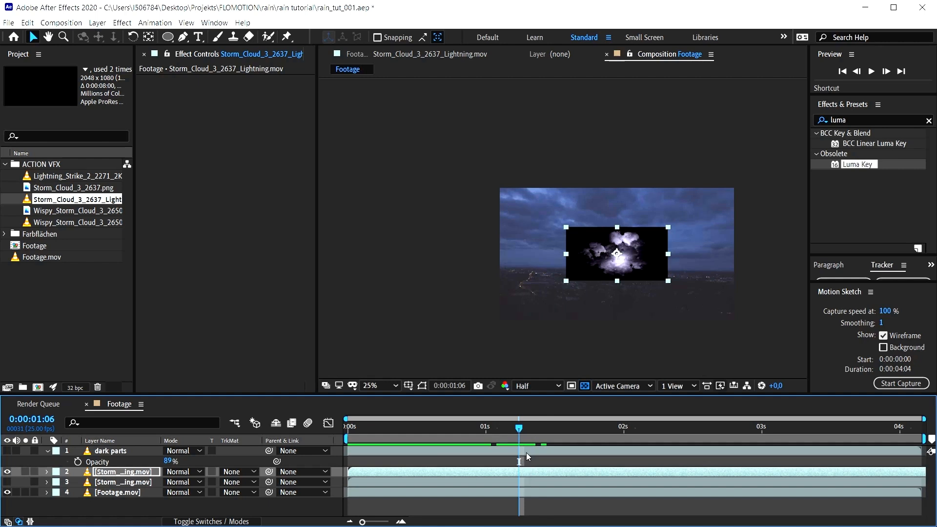
click(522, 469)
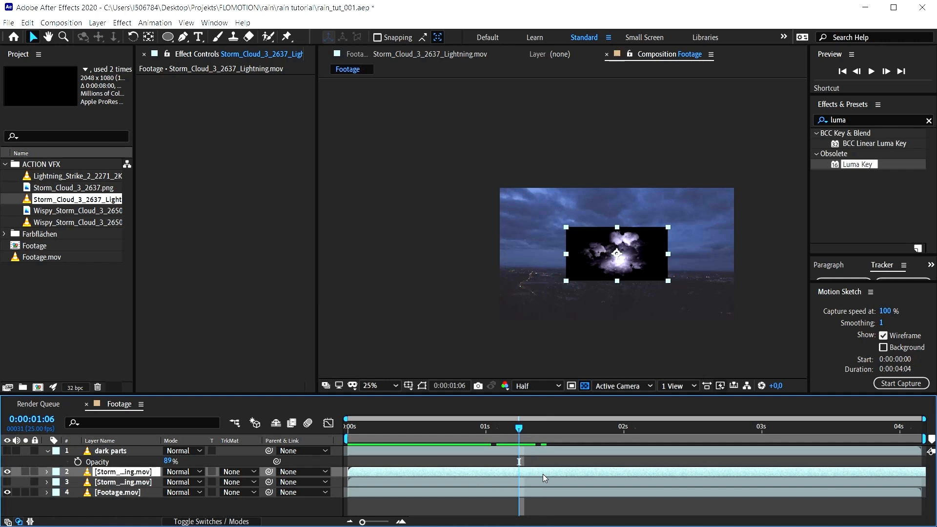
Step: Flatten the lightning clip and place it, tilted slightly clockwise, over the clouds on the left side of the sky
scroll(608, 269, up, 2)
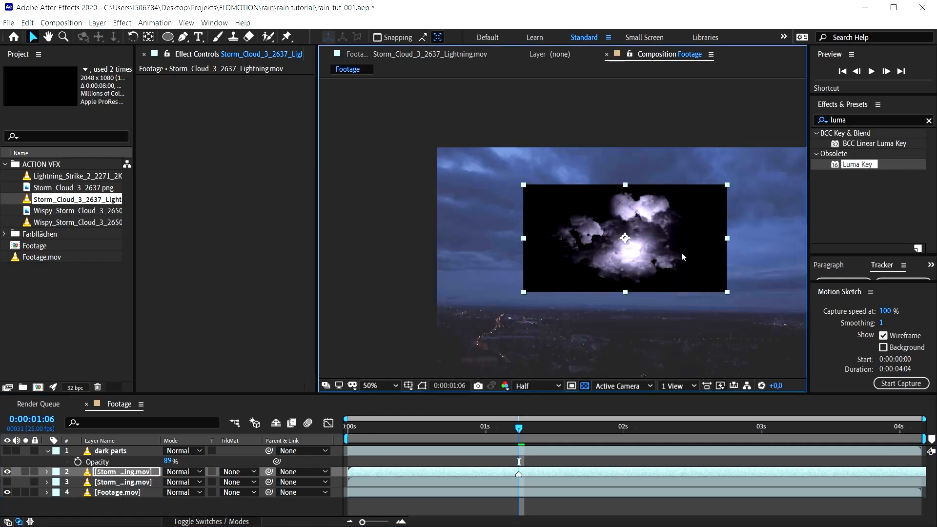
drag(624, 187, 622, 205)
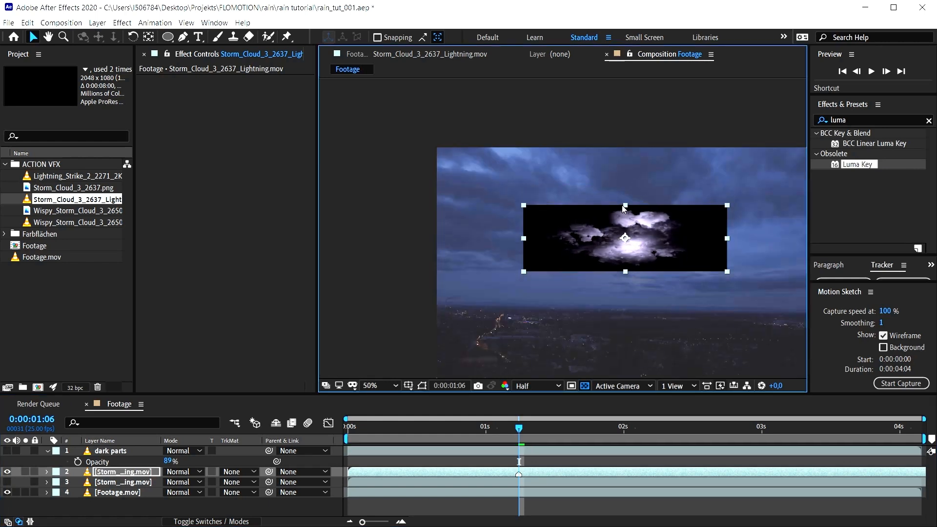
drag(642, 243, 567, 157)
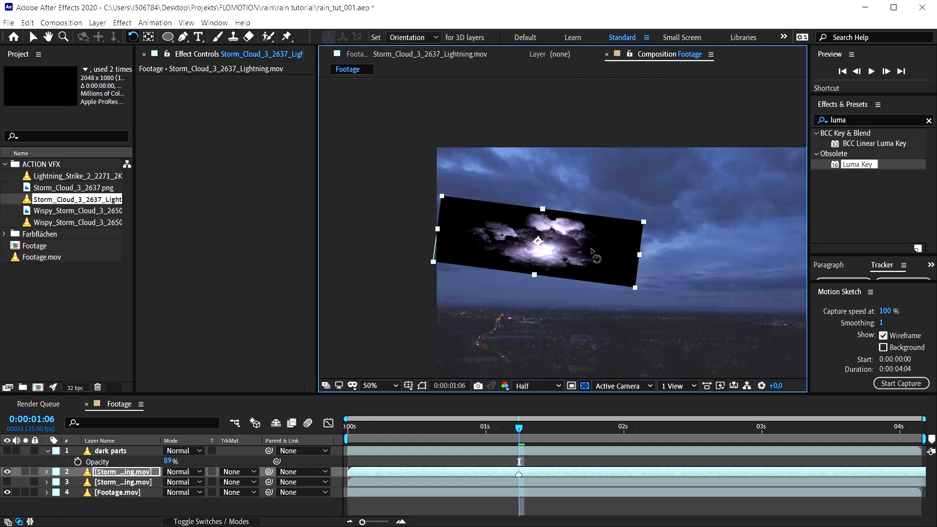
key(v)
mouse_move(571, 250)
mouse_down()
mouse_move(607, 183)
mouse_move(581, 245)
mouse_up()
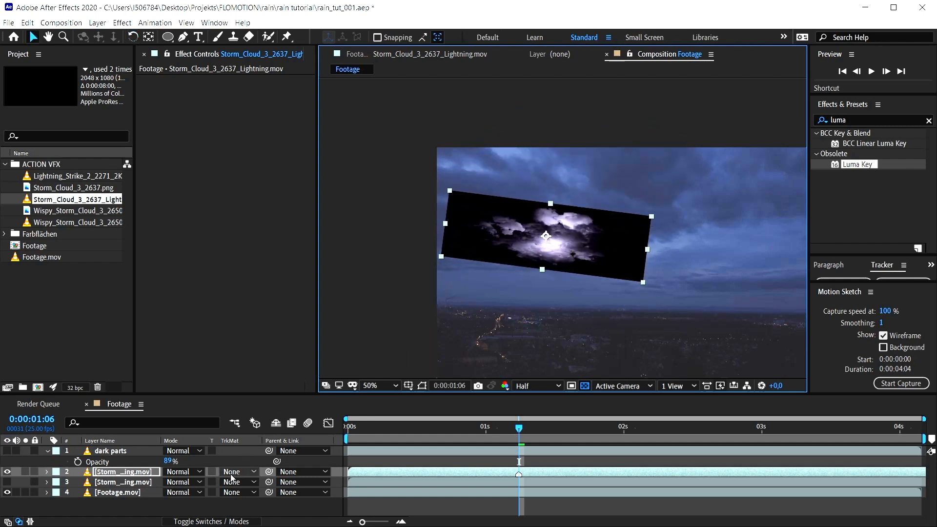
Step: Try the Classic Color Dodge, Color Dodge, Luminescent Premul, Add and Screen blending modes on the lightning clip
click(193, 472)
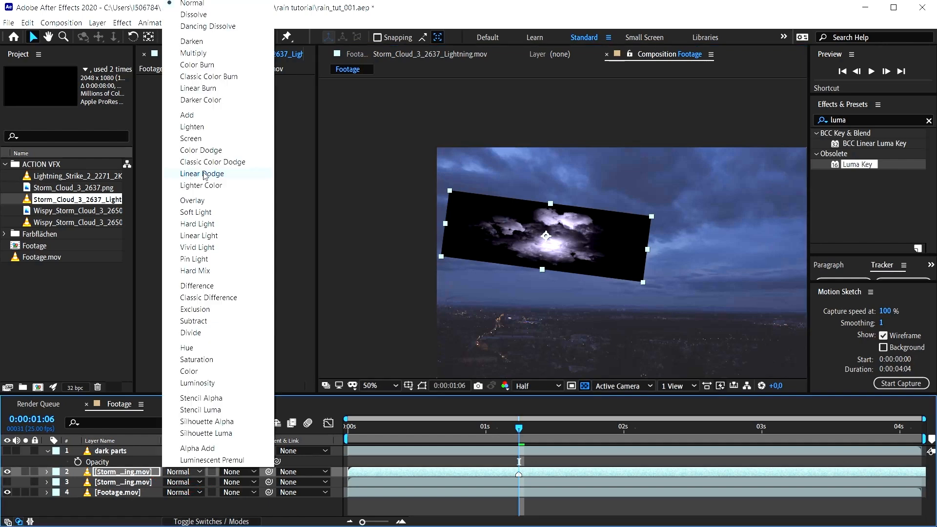
click(208, 163)
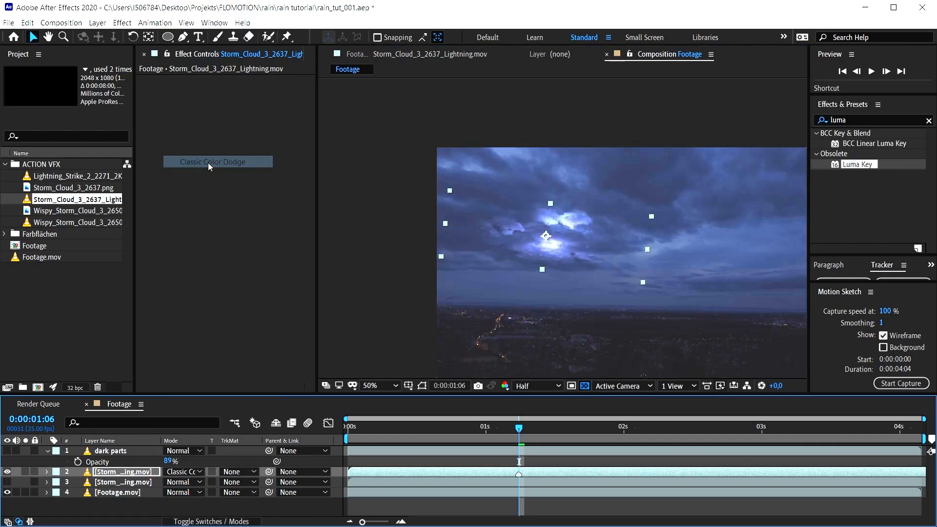
click(183, 471)
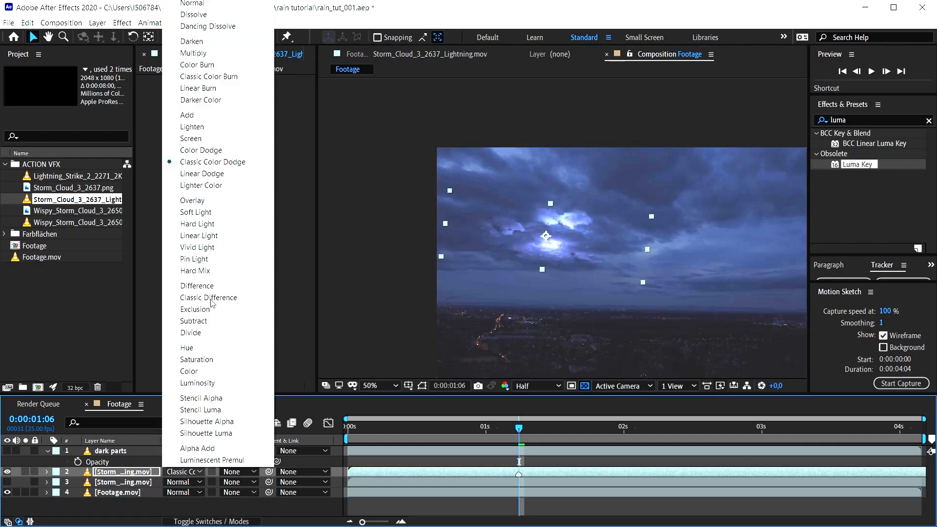
click(210, 153)
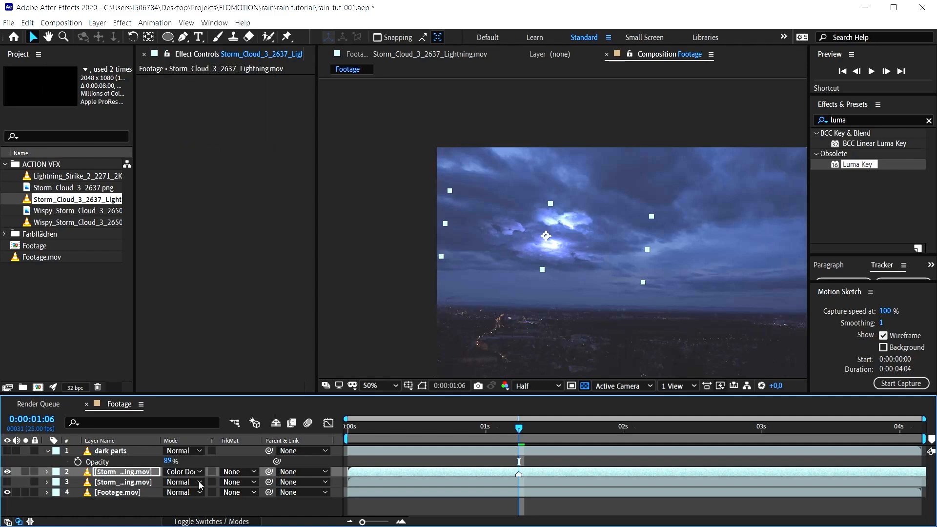
click(185, 472)
click(218, 162)
click(187, 471)
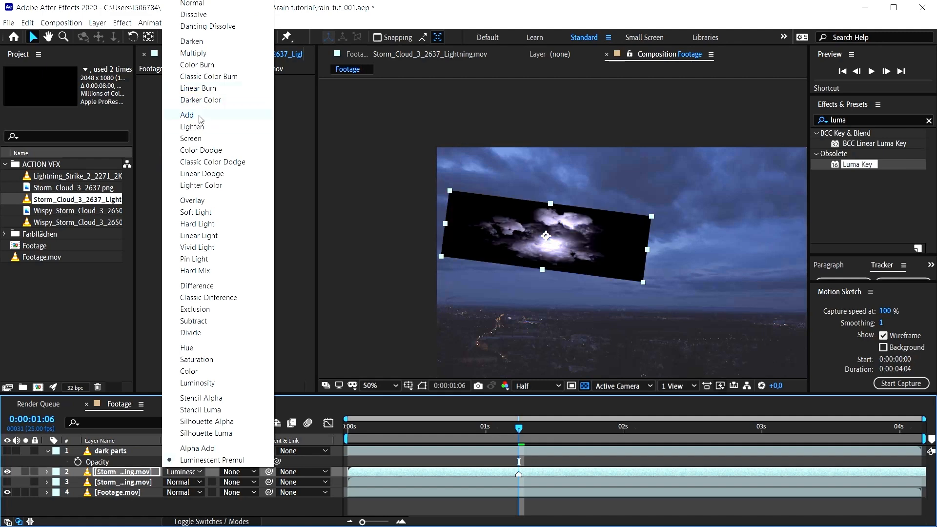
click(187, 115)
click(183, 471)
click(215, 139)
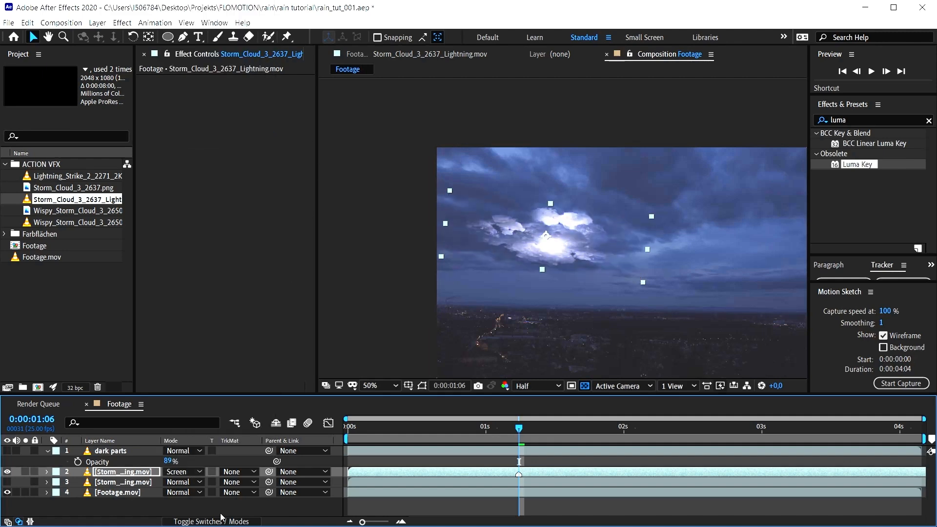
Step: Set the lightning clip's blending mode to Color Dodge and make the dark parts layer visible again
click(182, 474)
click(200, 151)
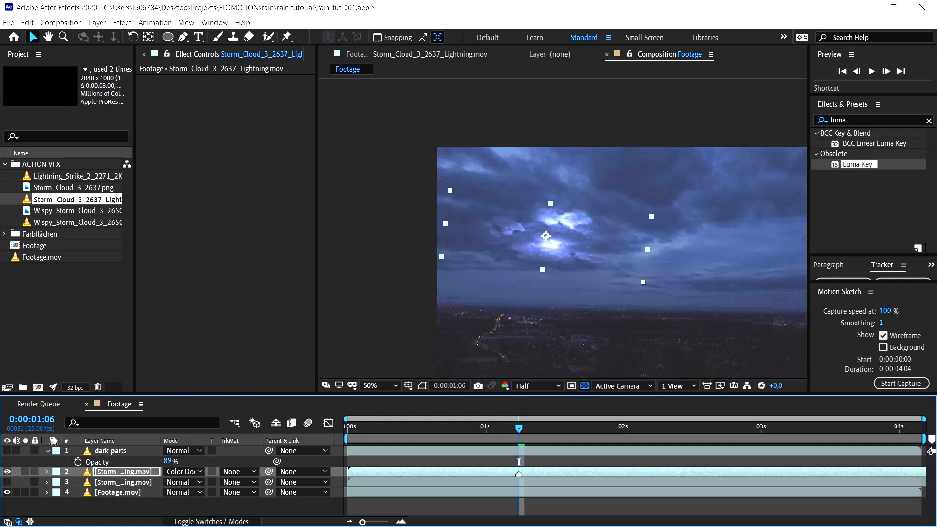
click(7, 451)
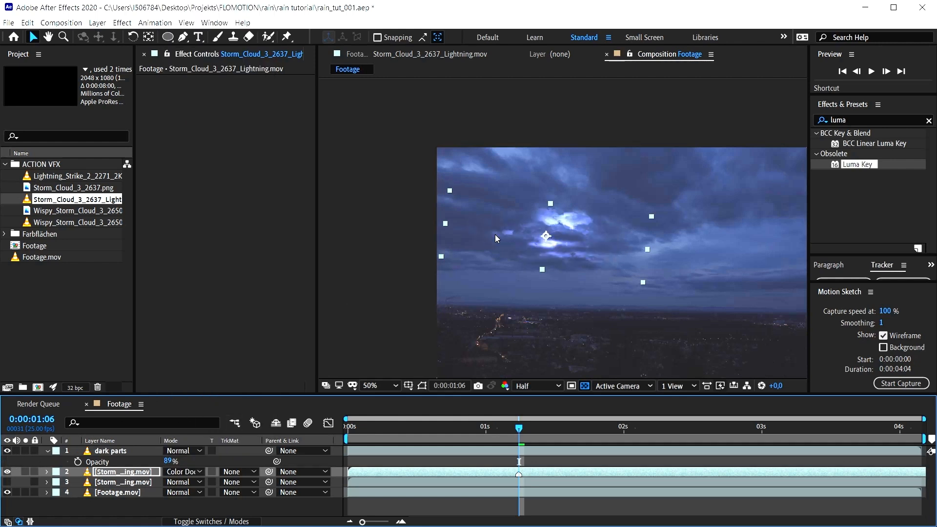
Step: Shift the lightning clip slightly up and left in the sky and preview the composition from the start
drag(581, 216, 556, 210)
click(348, 430)
key(space)
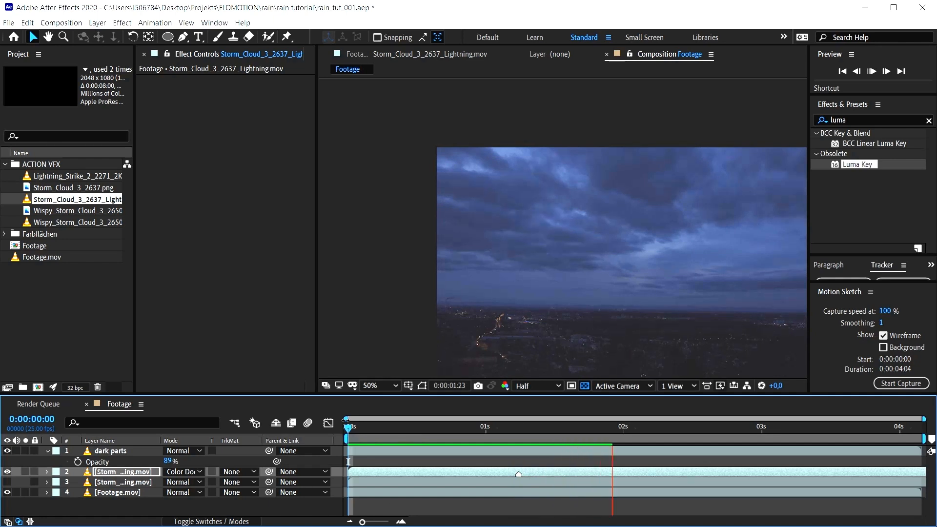
key(space)
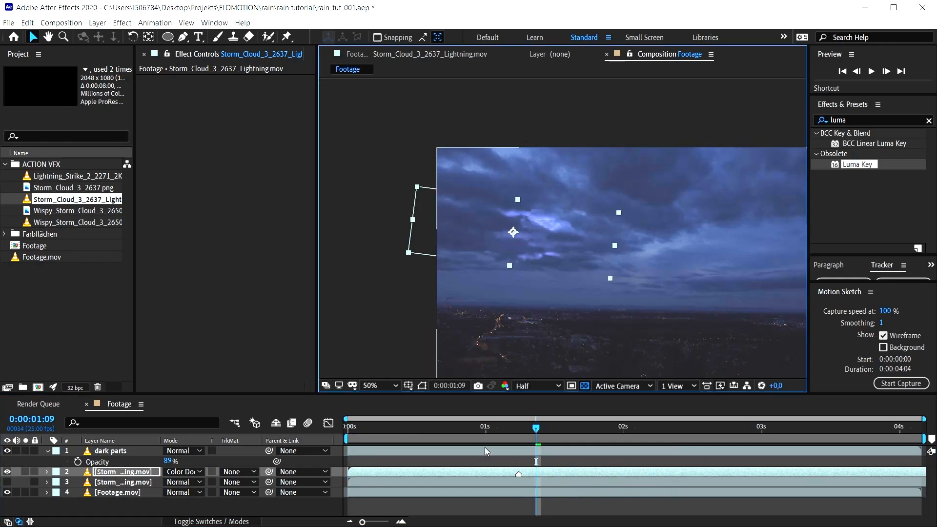
Step: Duplicate the lightning clip twice, placing enlarged copies in the upper-right and upper-left areas of the sky
key(ctrl+d)
drag(567, 224, 739, 175)
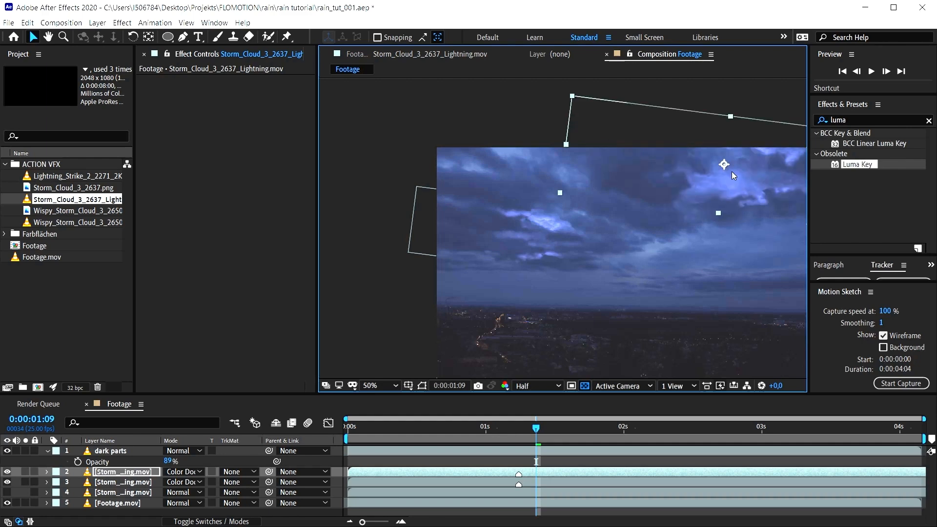
key(ctrl+d)
drag(730, 172, 503, 184)
drag(657, 141, 647, 138)
Step: Apply Camera Lens Blur with a Blur Radius of 11,0 to the upper-left lightning copy and nudge the copy down
click(860, 117)
key(BackSpace)
key(BackSpace)
key(BackSpace)
key(BackSpace)
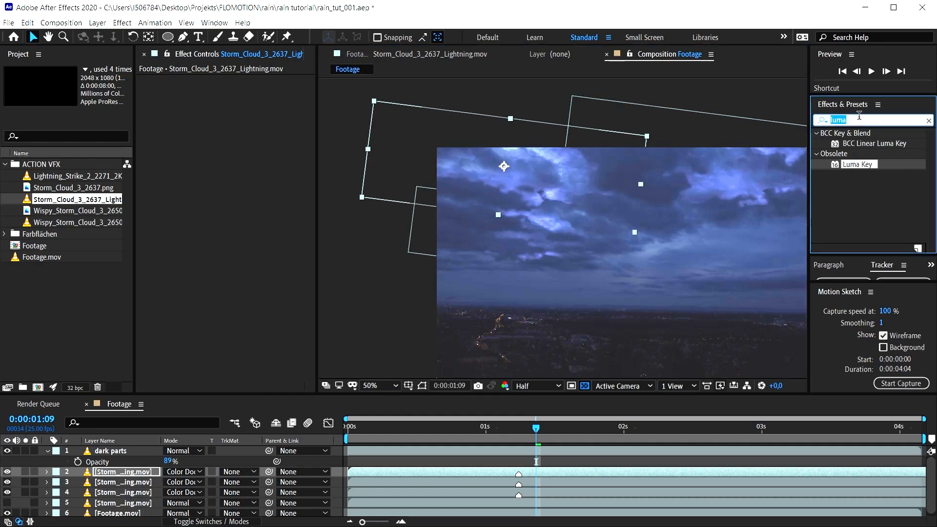
text(camera)
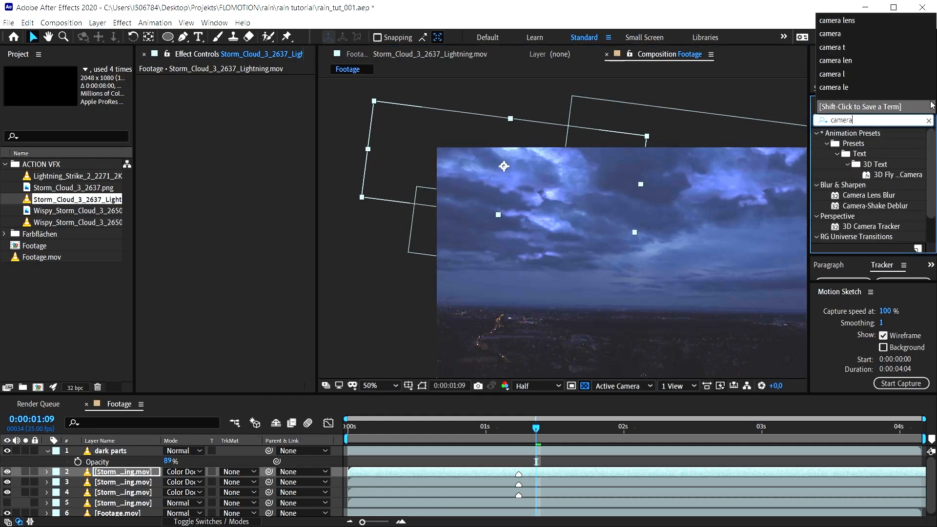
mouse_move(868, 193)
mouse_down()
mouse_move(129, 490)
mouse_move(128, 471)
mouse_up()
drag(241, 90, 246, 90)
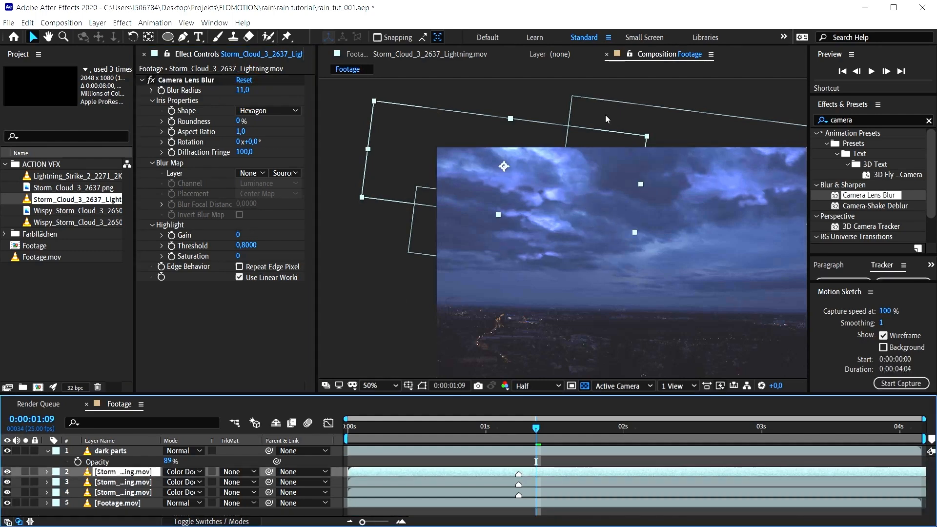
mouse_move(485, 150)
mouse_down()
mouse_move(509, 164)
mouse_move(490, 161)
mouse_up()
Step: Find the Levels effect, apply it to the topmost storm lightning layer and widen the effect controls
click(871, 119)
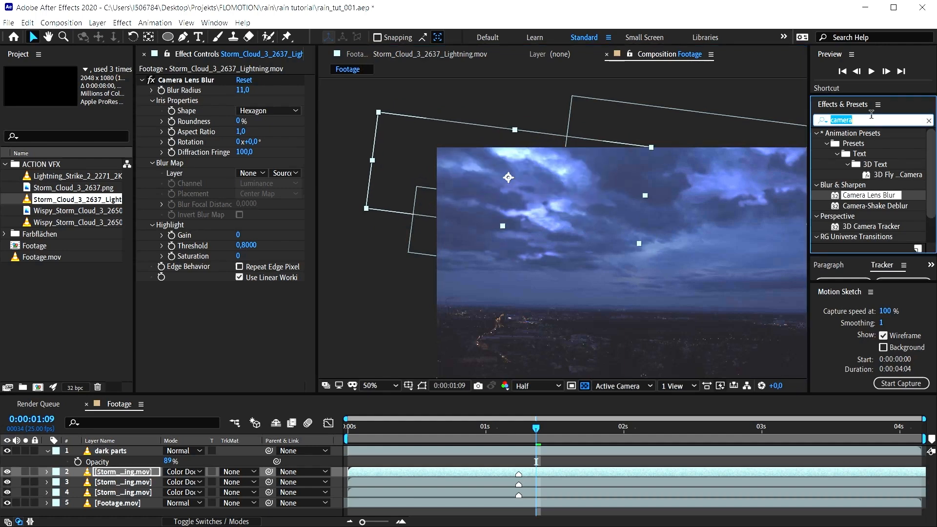
text(levels)
drag(863, 226, 132, 474)
drag(317, 281, 373, 281)
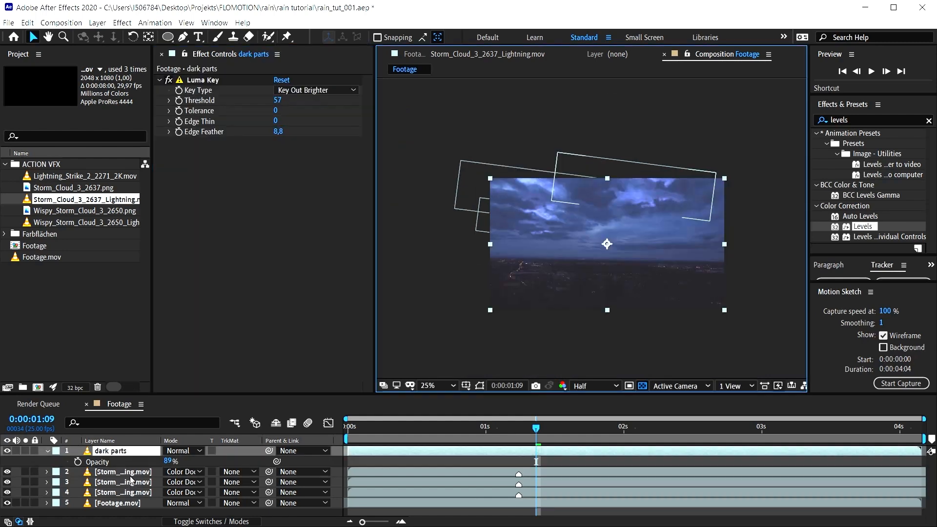
Step: Duplicate the topmost lightning layer and place the copy, scaled down and rotated, low in the right part of the sky
click(131, 473)
key(ctrl+d)
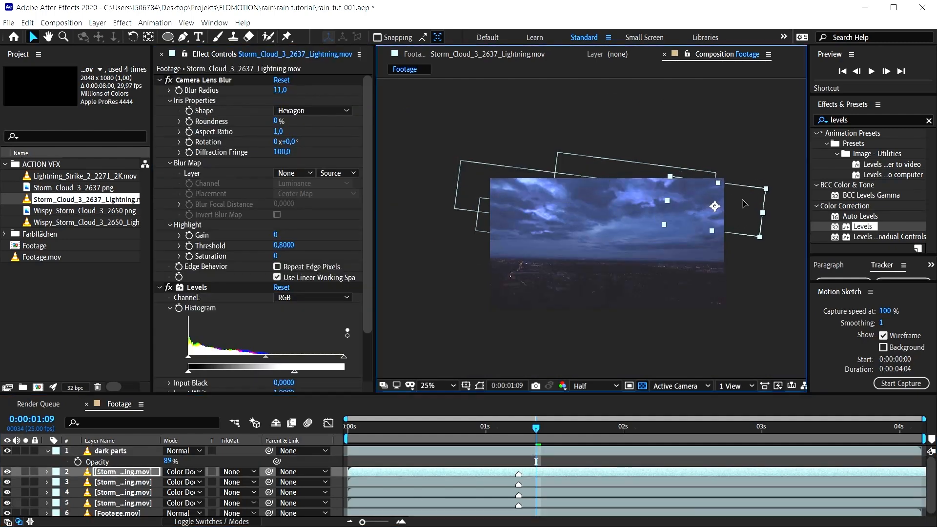
key(period)
drag(753, 209, 714, 239)
key(w)
scroll(692, 205, down, 2)
key(v)
click(676, 316)
Step: Stagger the lightning layers in time: topmost starting at about 0:00:01:06, the next at about 0:00:00:12, the third slightly earlier
click(348, 431)
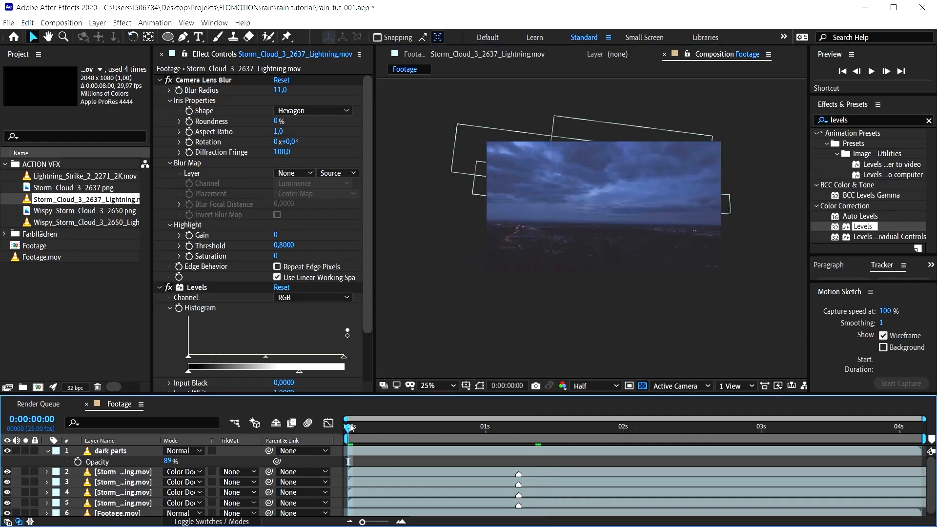
click(123, 493)
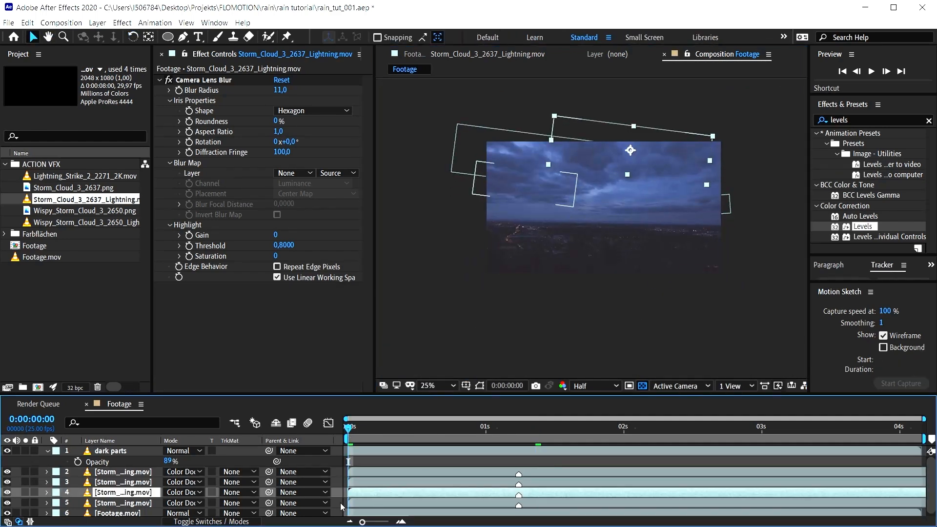
drag(352, 493, 451, 482)
drag(451, 472, 623, 472)
Step: Preview the staggered flashes from the start and go to the flash frame at 0:00:01:06
key(space)
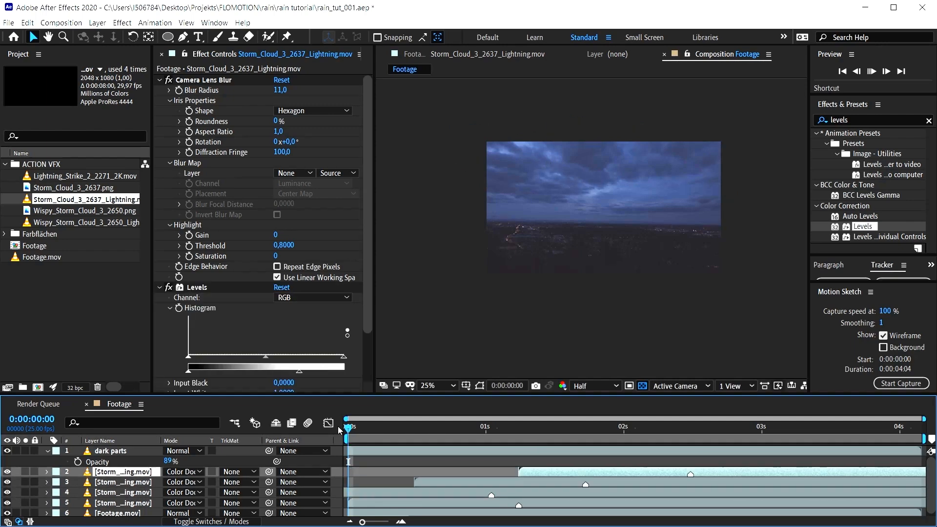
key(space)
click(344, 429)
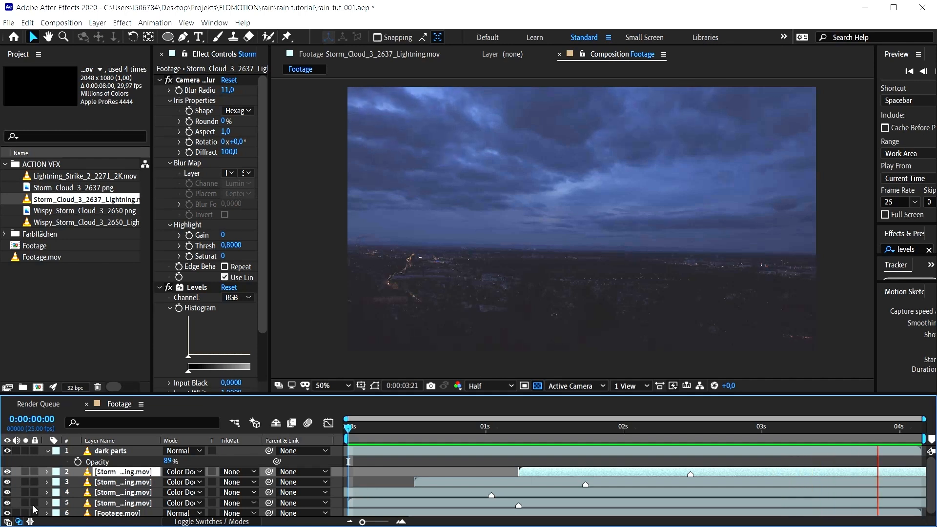
click(112, 453)
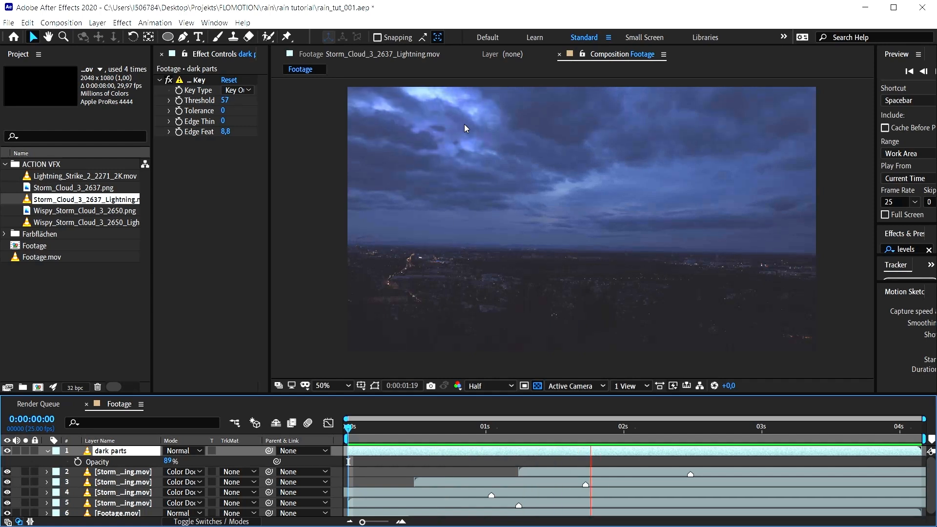
click(491, 425)
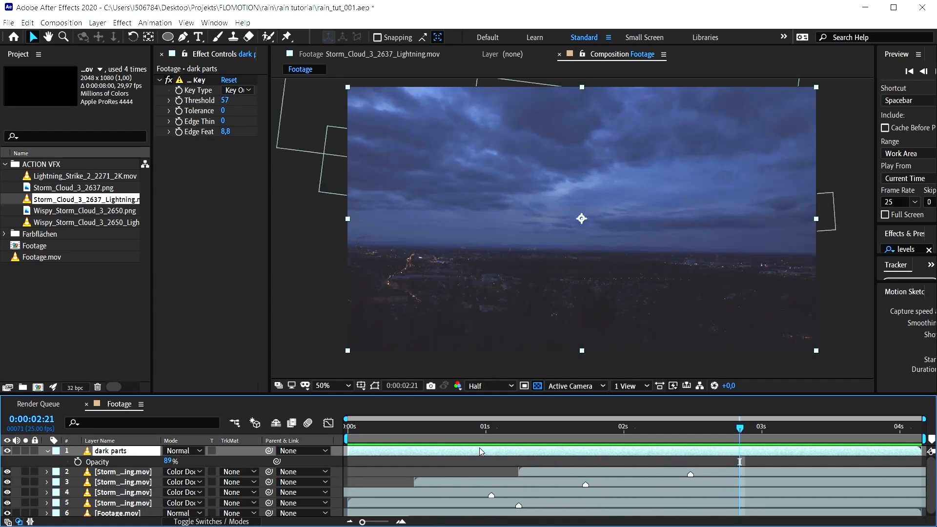
drag(491, 441, 519, 453)
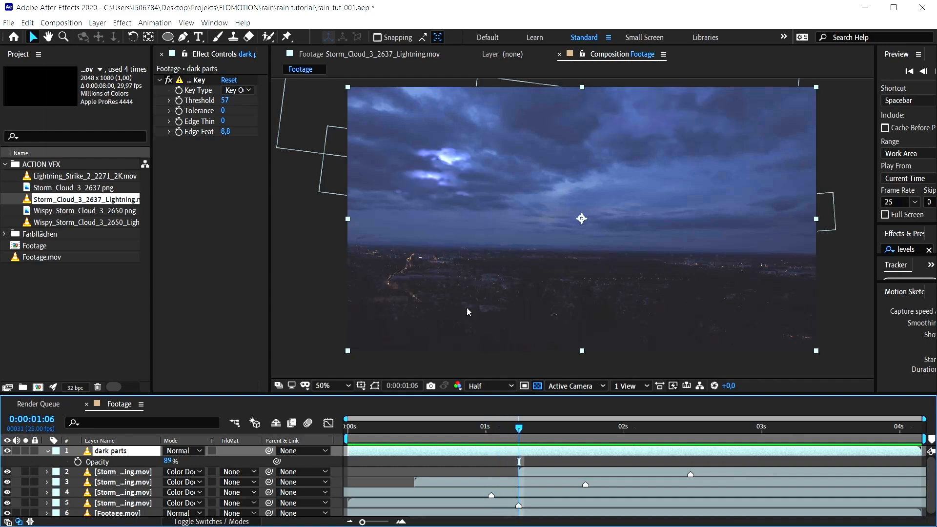
key(t)
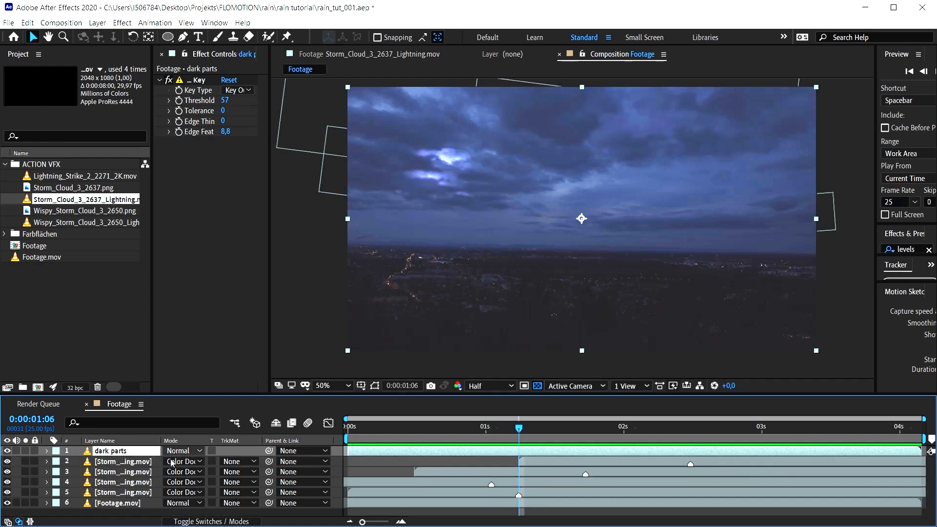
Step: Duplicate the Footage.mov layer, move the copy above all other layers and rename it highlight
click(122, 503)
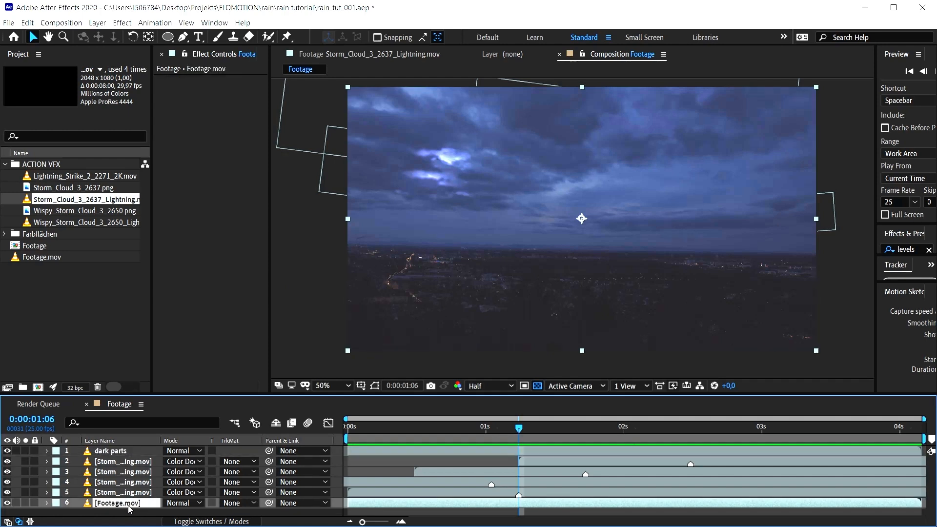
key(ctrl+d)
drag(128, 506, 138, 453)
key(Return)
text(hig)
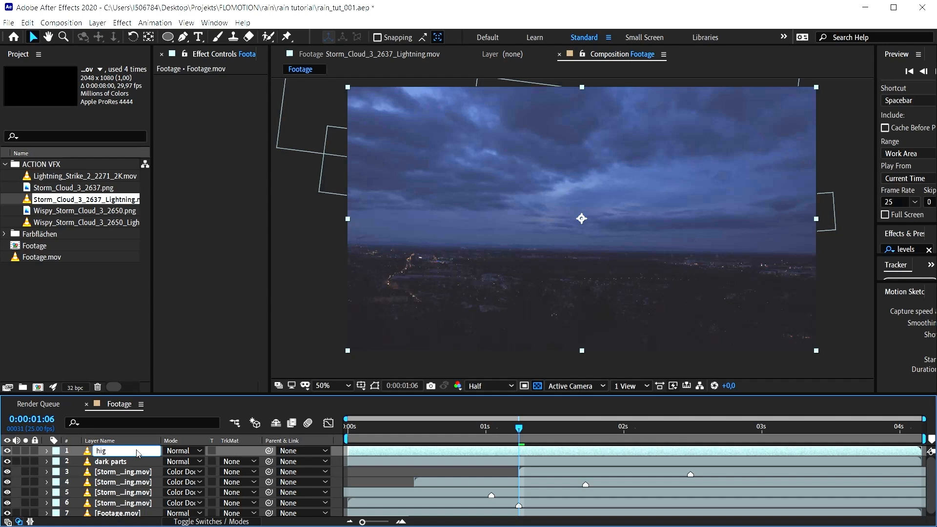
text(hlight)
click(131, 461)
Step: Solo the highlight layer and draw a rectangular mask over the landscape, with its upper edge along the horizon
click(25, 450)
key(t)
key(q)
drag(327, 244, 830, 365)
key(v)
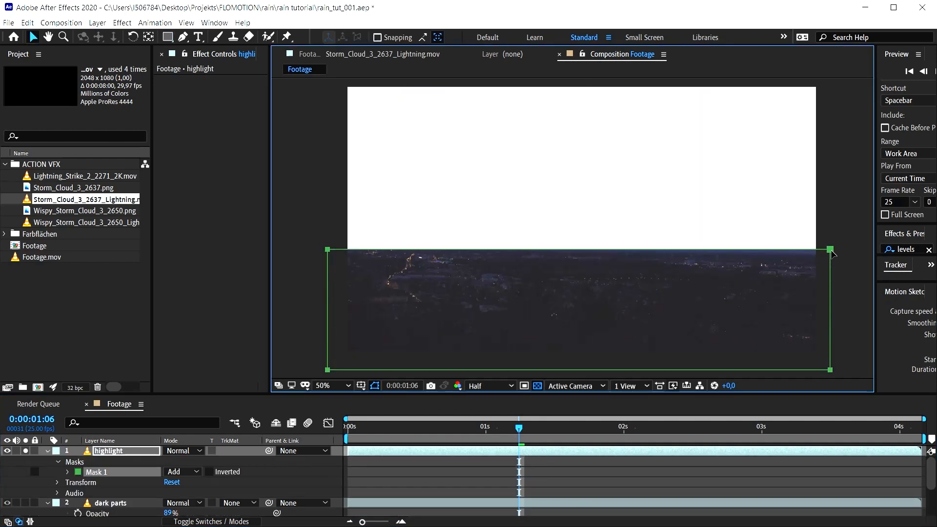
Step: Examine the landscape and town lights up close, temporarily raising the viewer exposure to +2,1 and resetting it
drag(729, 386, 746, 389)
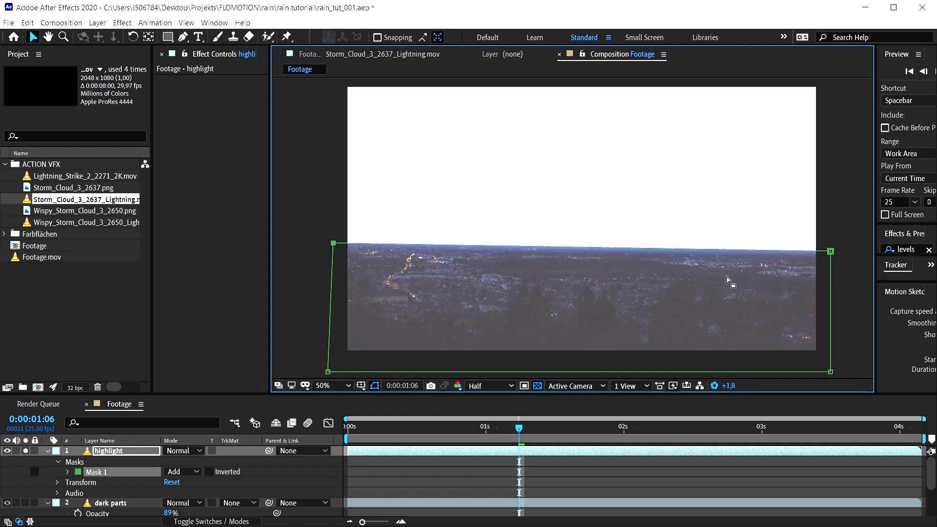
scroll(684, 286, up, 2)
drag(730, 388, 732, 388)
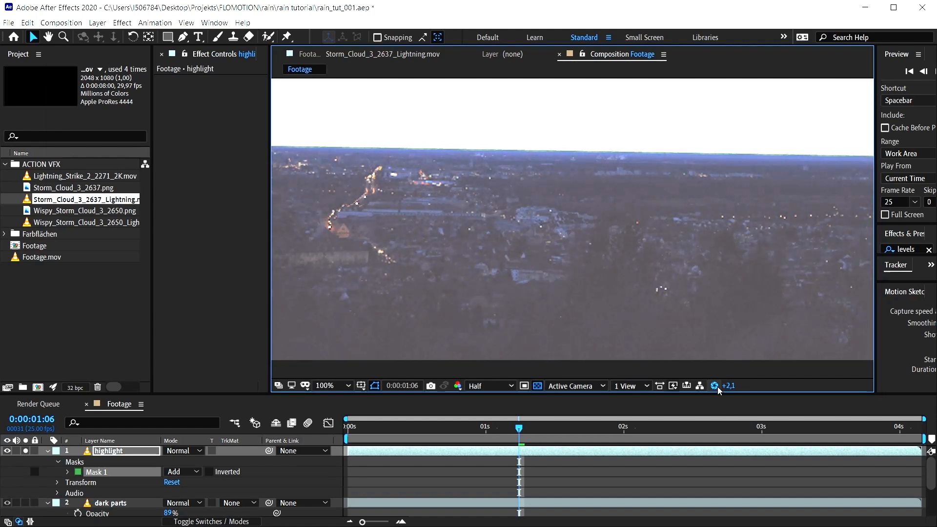
click(714, 385)
key(h)
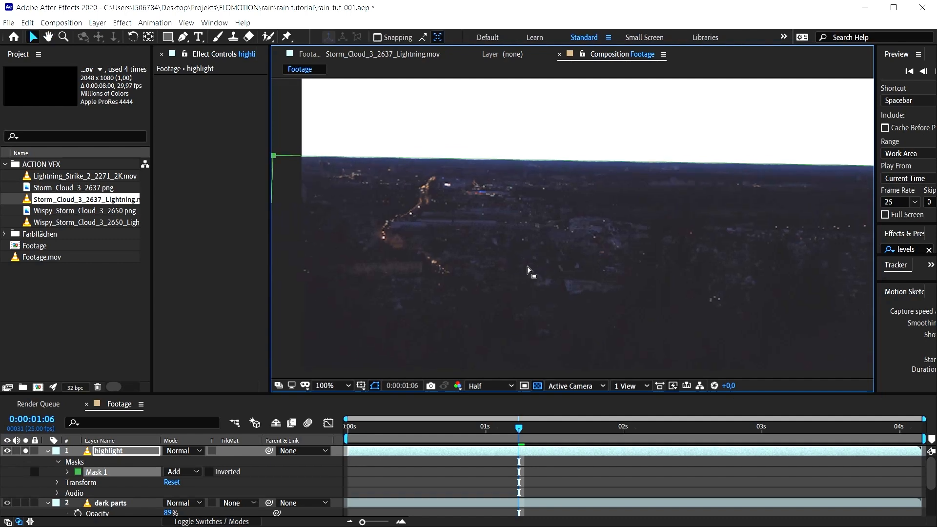
scroll(527, 259, up, 4)
drag(655, 266, 701, 288)
key(v)
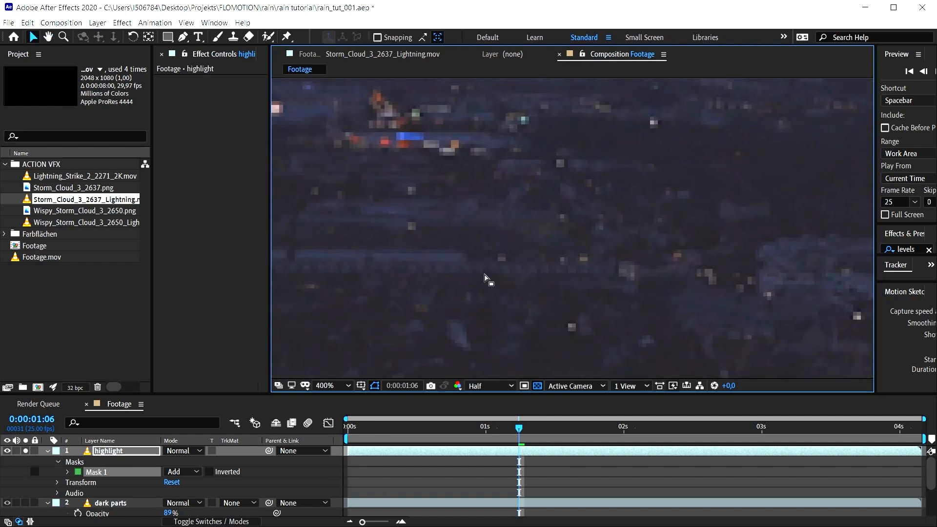
scroll(725, 296, down, 2)
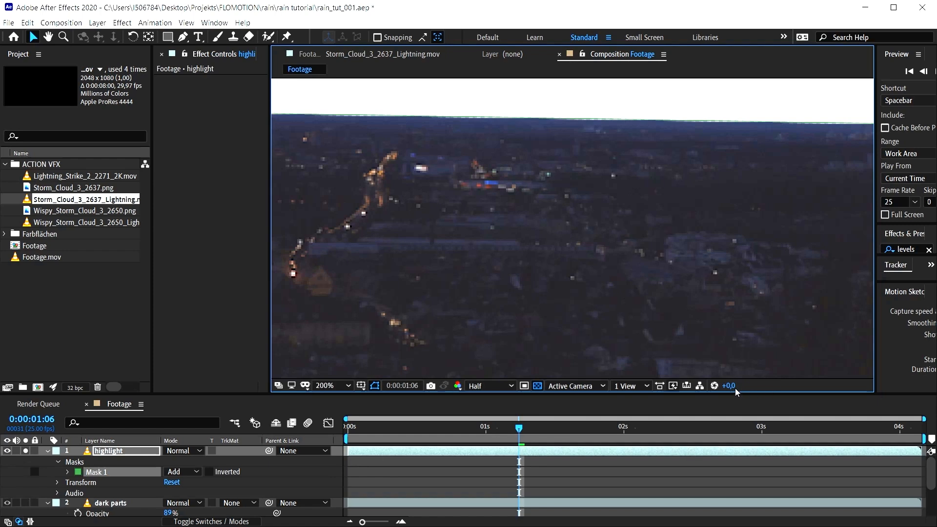
mouse_move(733, 388)
mouse_down()
mouse_move(757, 387)
mouse_move(732, 388)
mouse_move(744, 390)
mouse_up()
Step: Find the Extract effect and apply it to the highlight layer
click(108, 452)
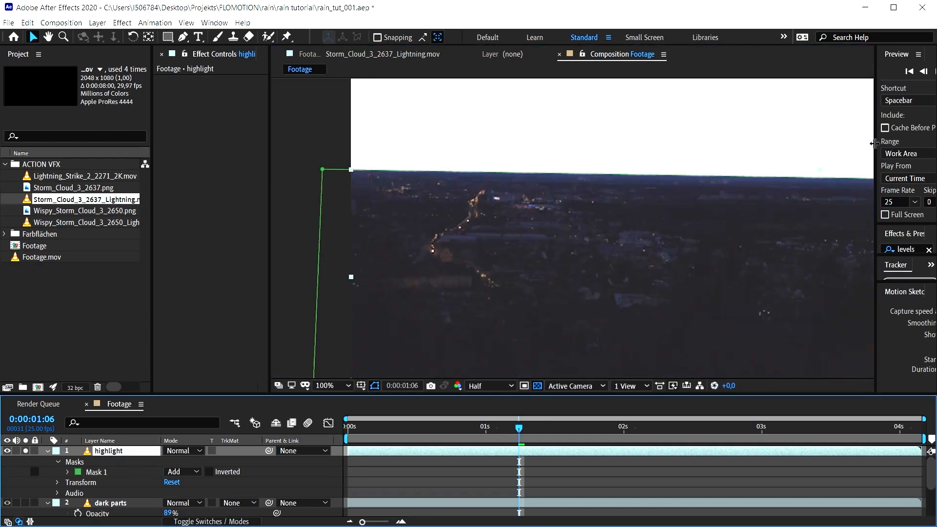
drag(873, 143, 809, 143)
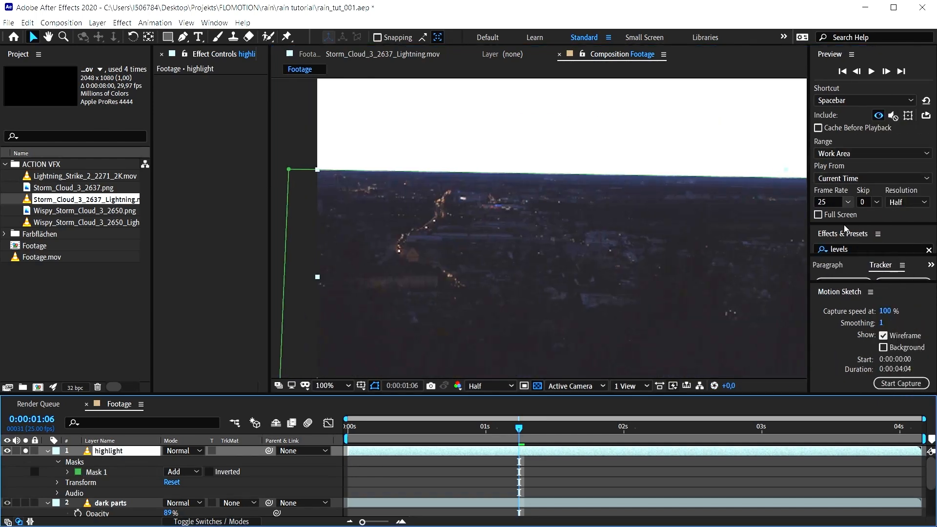
drag(858, 223, 858, 161)
double_click(865, 183)
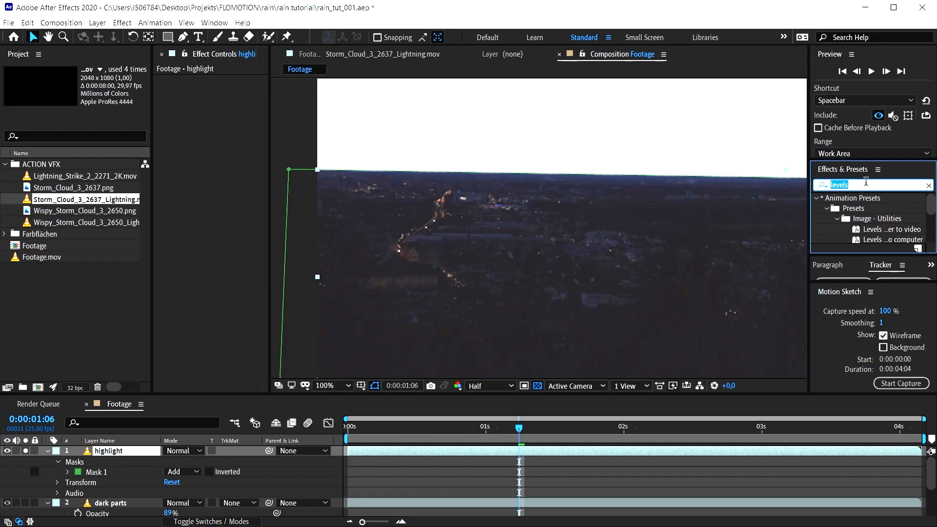
text(extrac)
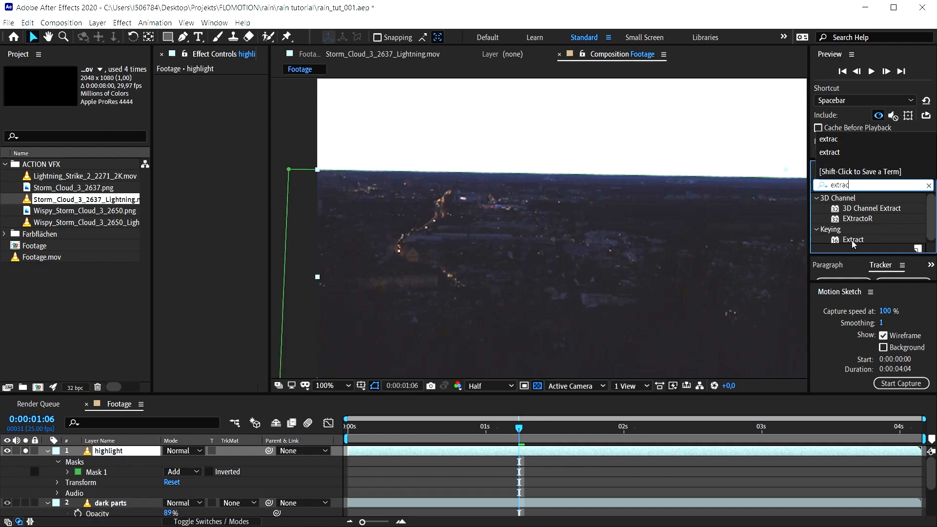
drag(843, 238, 128, 453)
Step: Set Extract's Black Point to 45 and Black Softness to 10, and feather the highlight mask by 33 pixels
drag(151, 144, 48, 156)
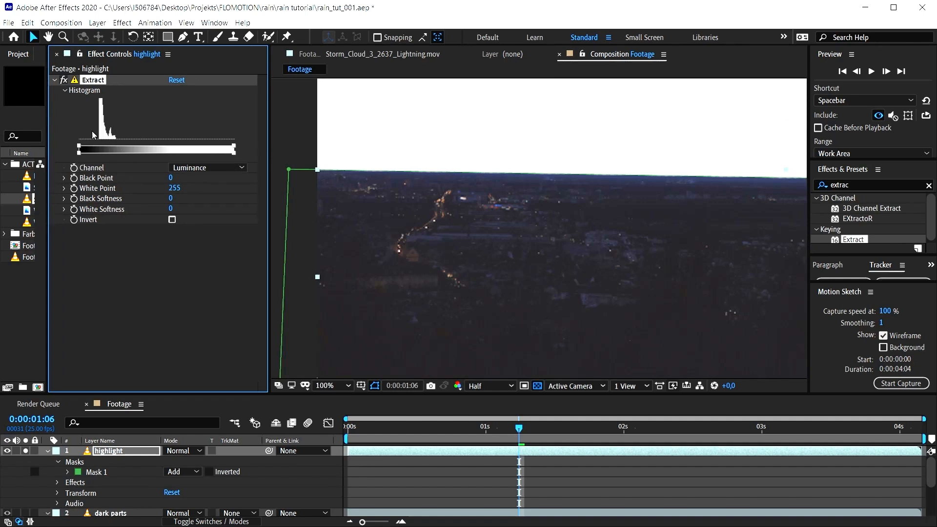
drag(79, 149, 100, 154)
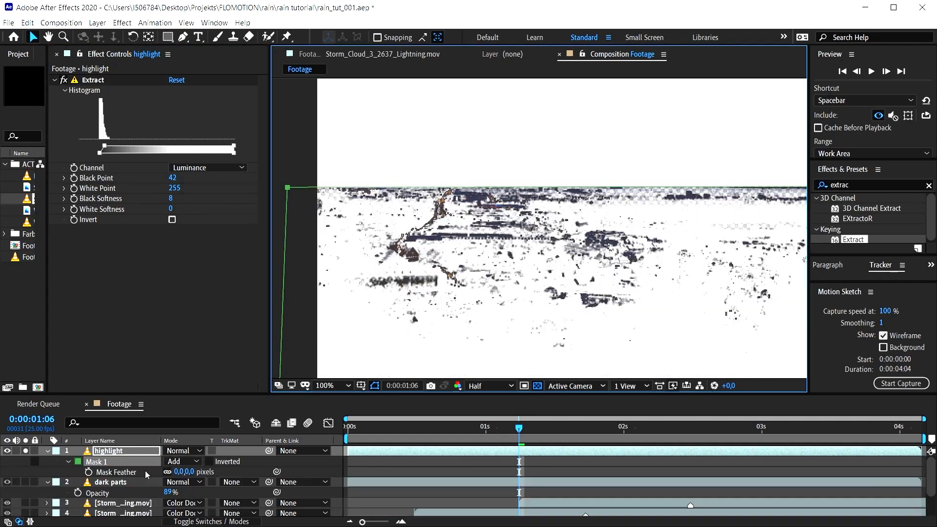
drag(181, 471, 195, 471)
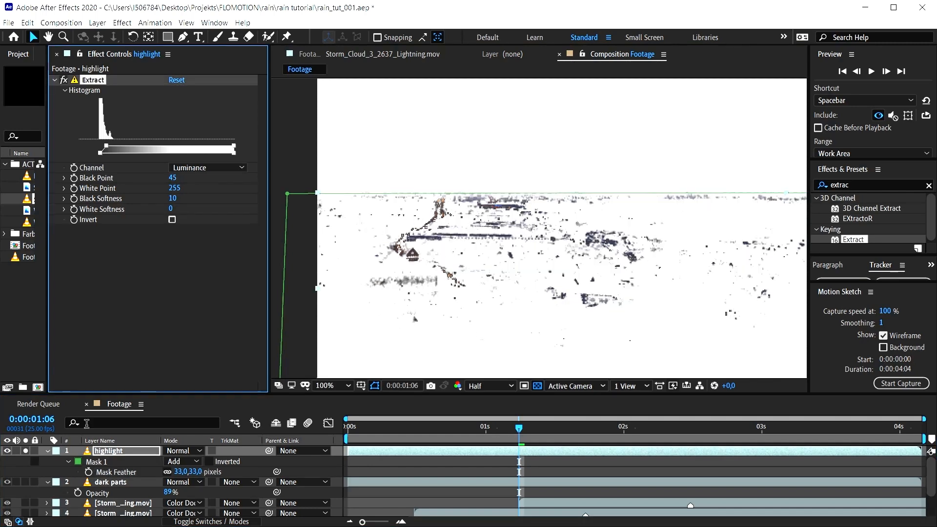
Step: Unsolo the highlight layer and nudge its mask's upper-right corner slightly down along the horizon
click(24, 452)
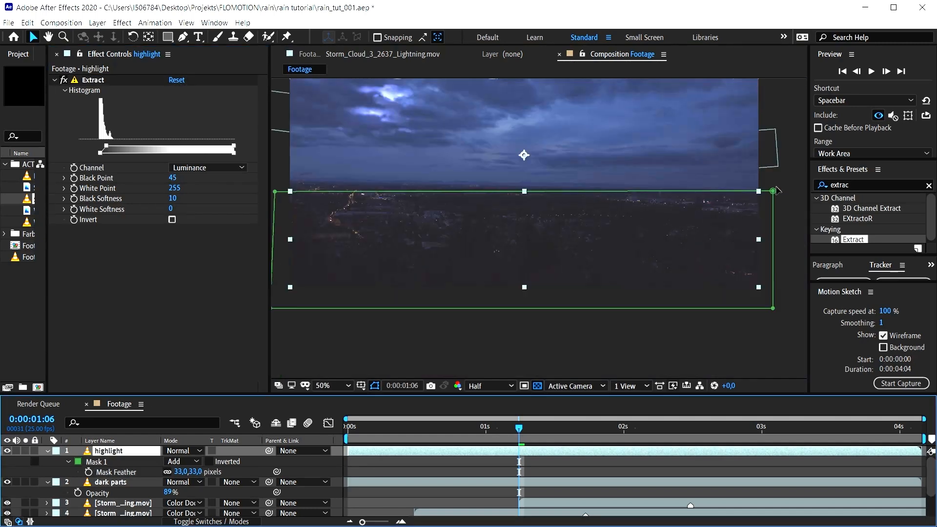
drag(773, 191, 774, 195)
drag(439, 268, 486, 283)
Step: Find the Exposure effect, apply it to the highlight layer and check the shot with the viewer exposure temporarily at +2,6
click(873, 184)
click(873, 184)
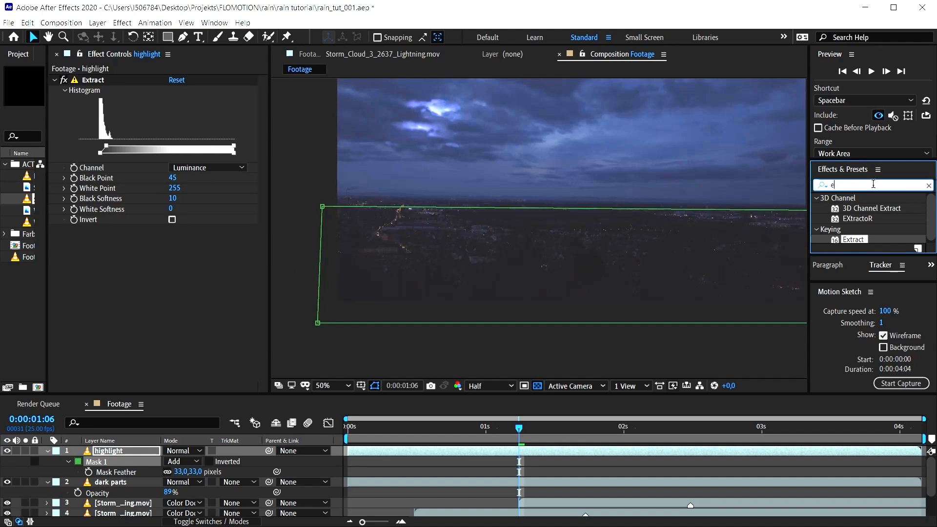
text(expos)
mouse_move(867, 216)
mouse_down()
mouse_move(569, 169)
mouse_move(666, 243)
mouse_move(644, 290)
mouse_up()
drag(730, 391, 756, 390)
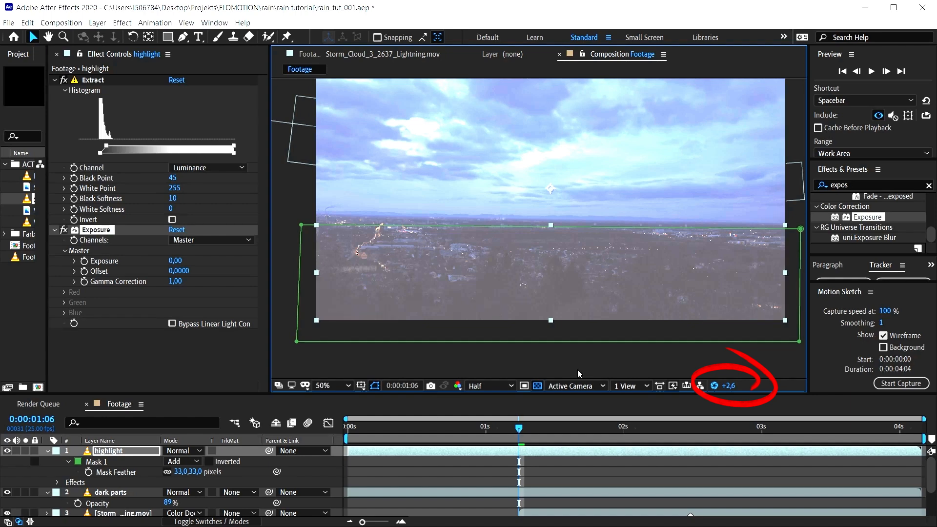
click(715, 387)
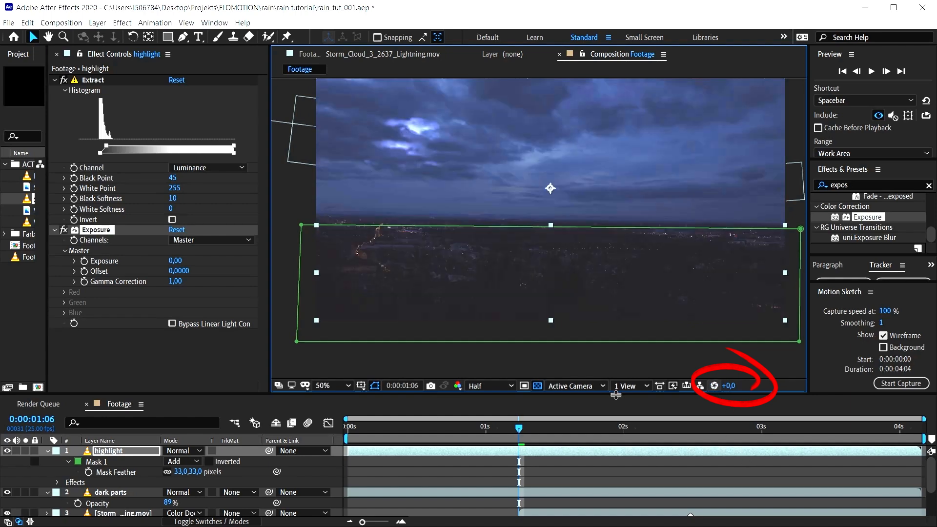
Step: Try raising the highlight layer's master Exposure to 1,72 and higher, and set it back to 0
click(126, 452)
drag(175, 260, 302, 279)
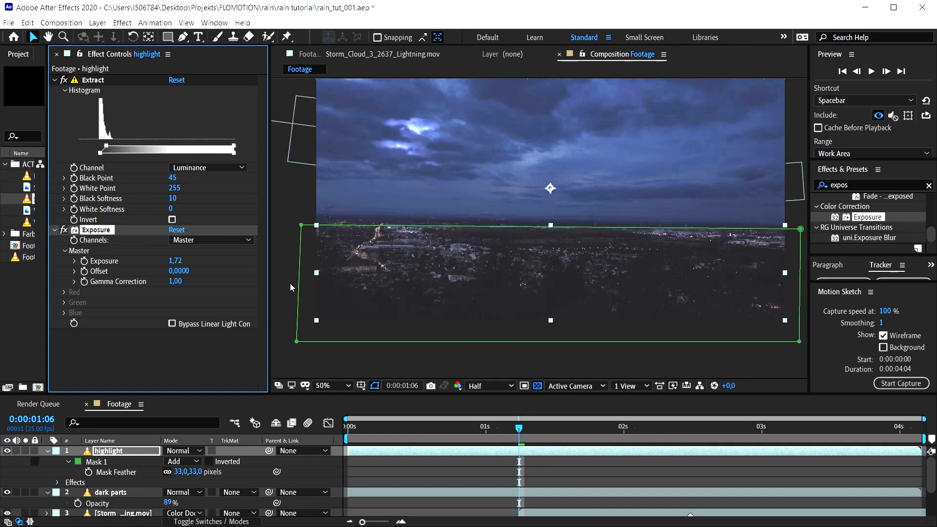
drag(175, 261, 209, 271)
click(176, 261)
text(0)
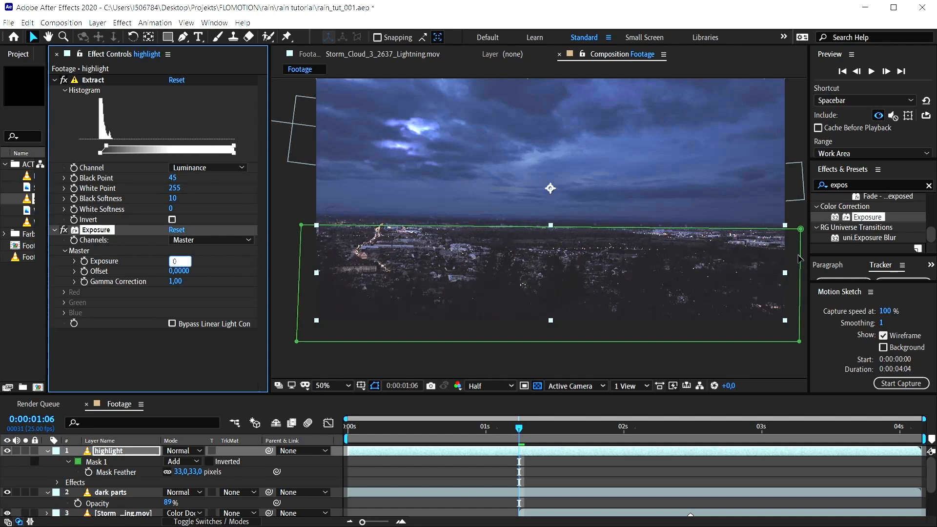
Step: Narrow the highlight mask to the left ground area beneath the lightning with a slanted right edge, and go to 0:00:01:08
drag(796, 279, 421, 281)
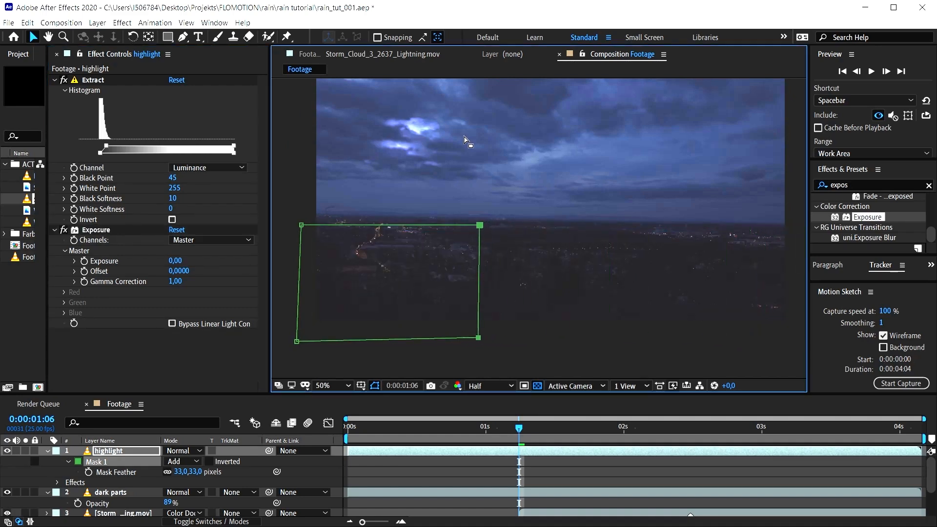
drag(478, 337, 537, 345)
click(520, 427)
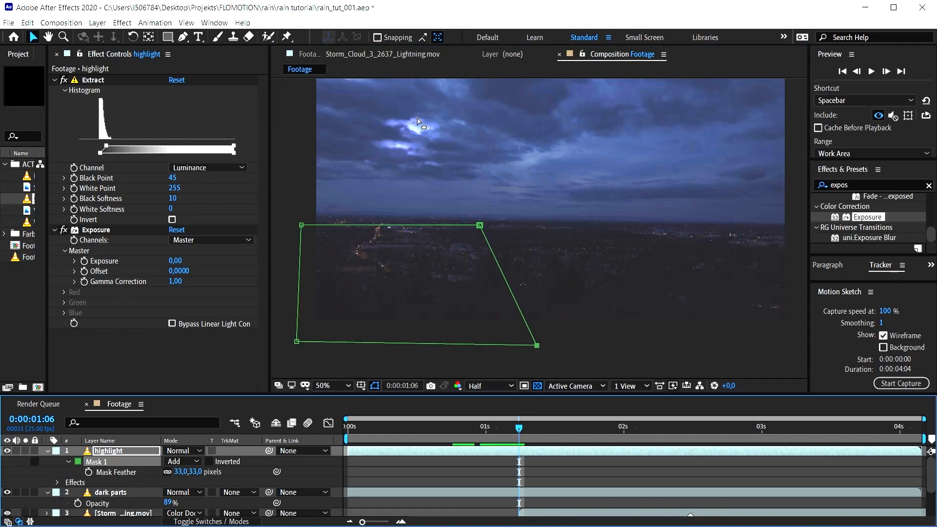
drag(520, 431, 531, 433)
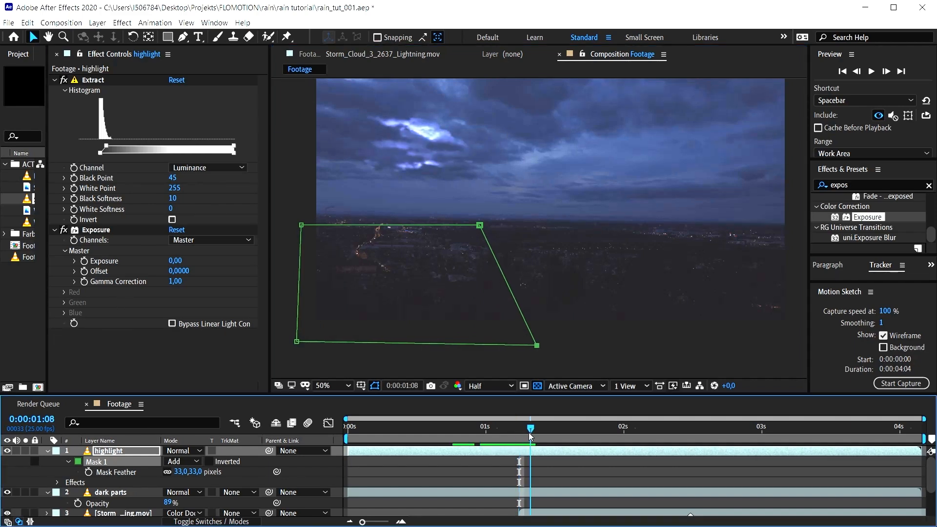
Step: Raise the highlight layer's master Exposure to 0,97 and switch the effect's channels to Individual Channels
drag(186, 264, 249, 263)
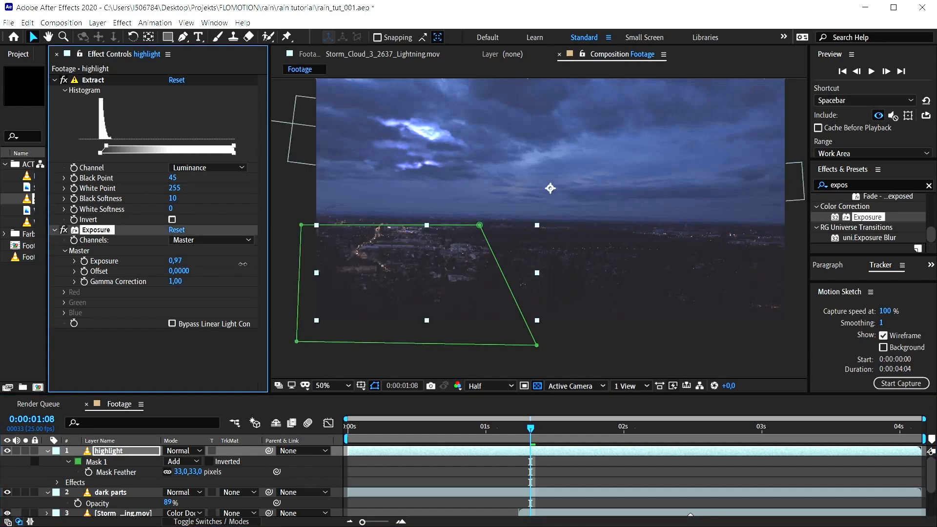
click(200, 239)
click(212, 264)
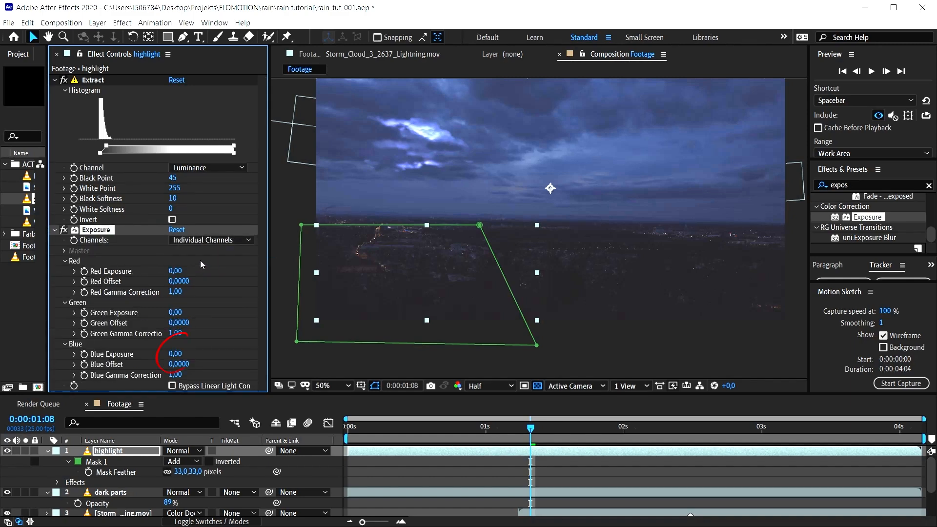
Step: Set the highlight layer's Blue Exposure to 1,00 and keyframe it at 0:00:01:08
drag(175, 354, 242, 362)
drag(360, 357, 290, 362)
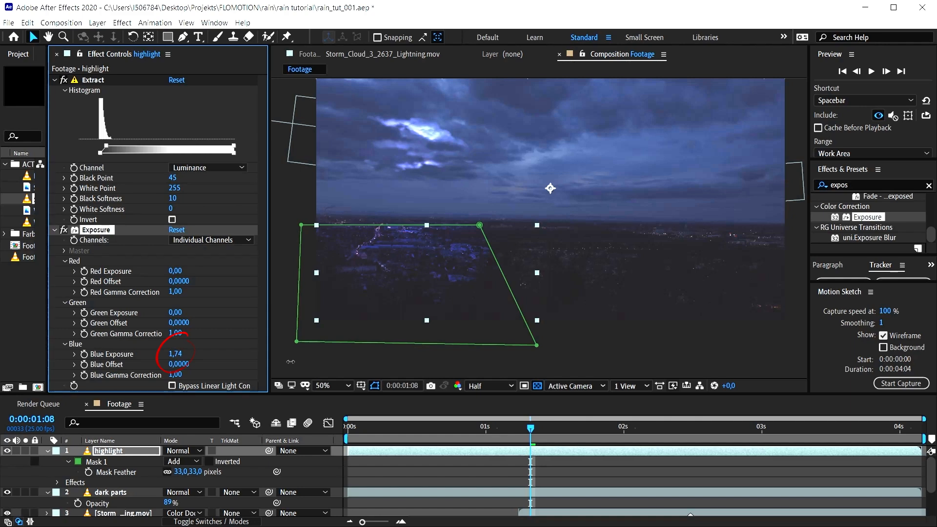
drag(250, 355, 437, 350)
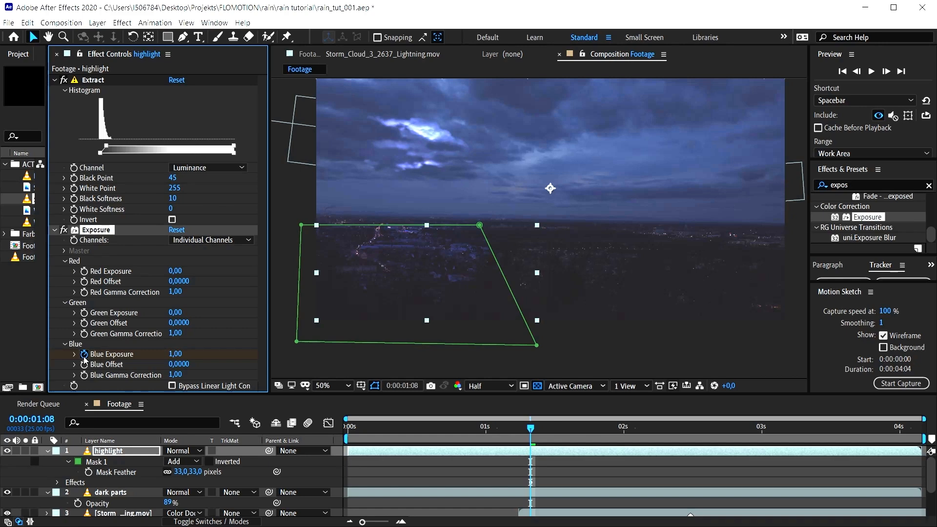
click(84, 354)
Step: Add Blue Exposure keyframes of 0 at 0:00:01:05 and at about 0:00:01:12, on either side of the flash
click(525, 430)
drag(525, 429, 514, 430)
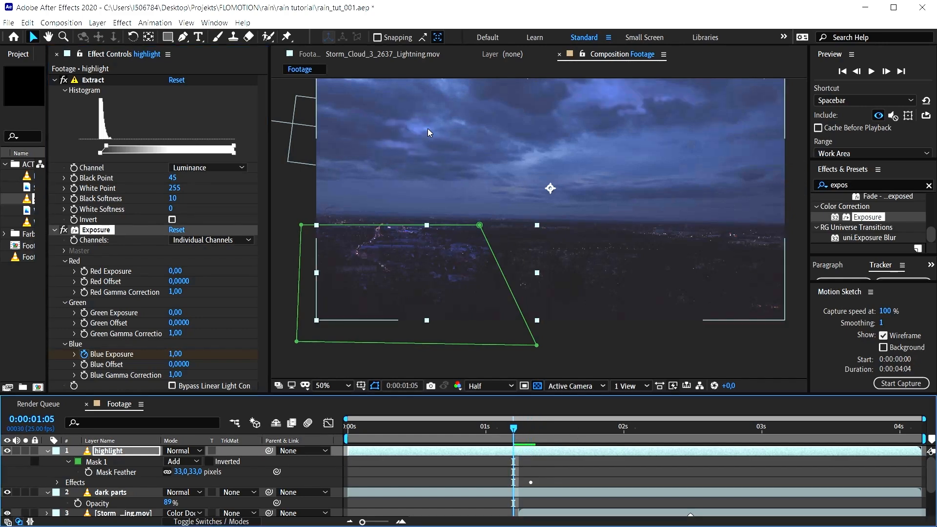
click(179, 355)
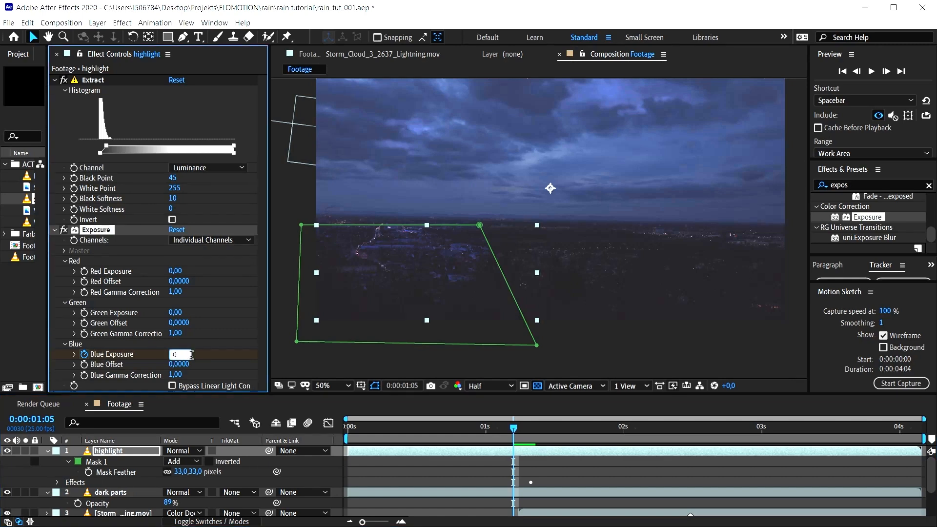
text(0)
click(552, 428)
click(176, 354)
text(0)
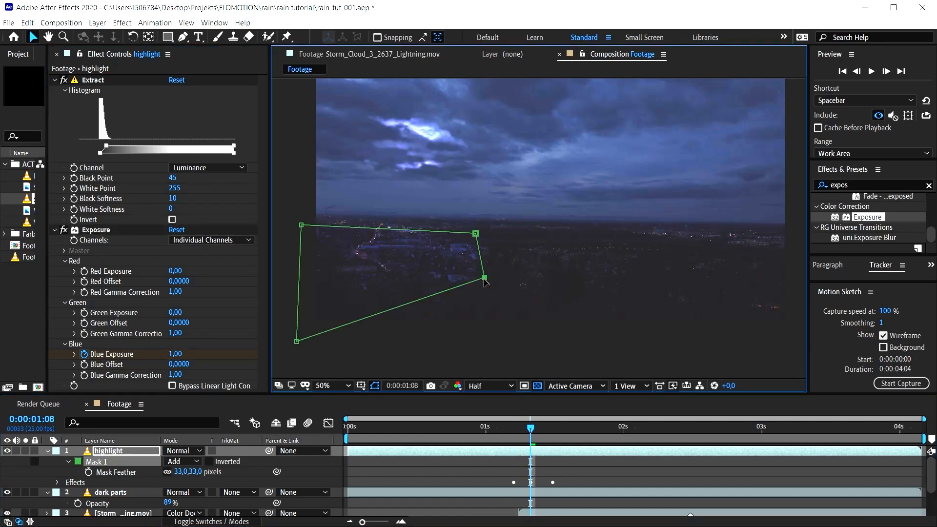
Step: Shrink the highlight mask to a small four-cornered area around the lit town below the lightning, and reveal the layer's keyframes
drag(296, 341, 357, 293)
drag(303, 229, 365, 232)
key(u)
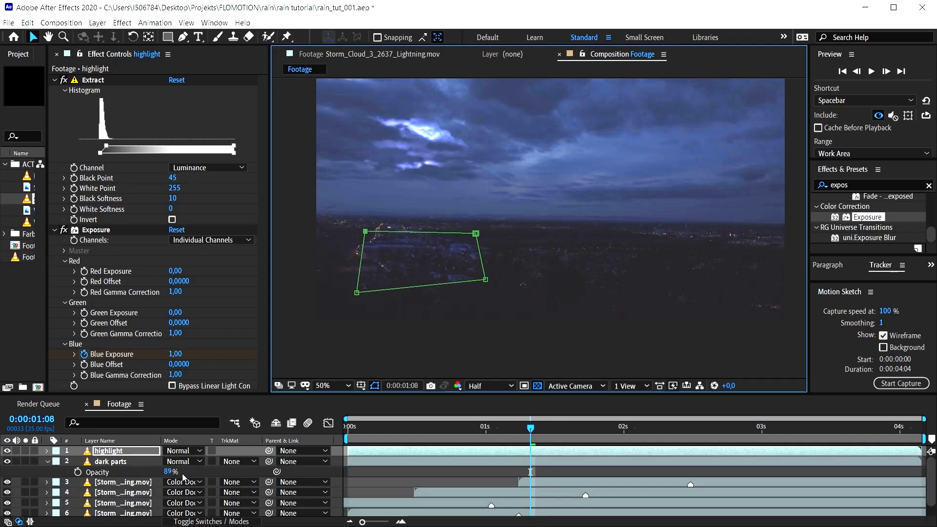
click(128, 447)
key(u)
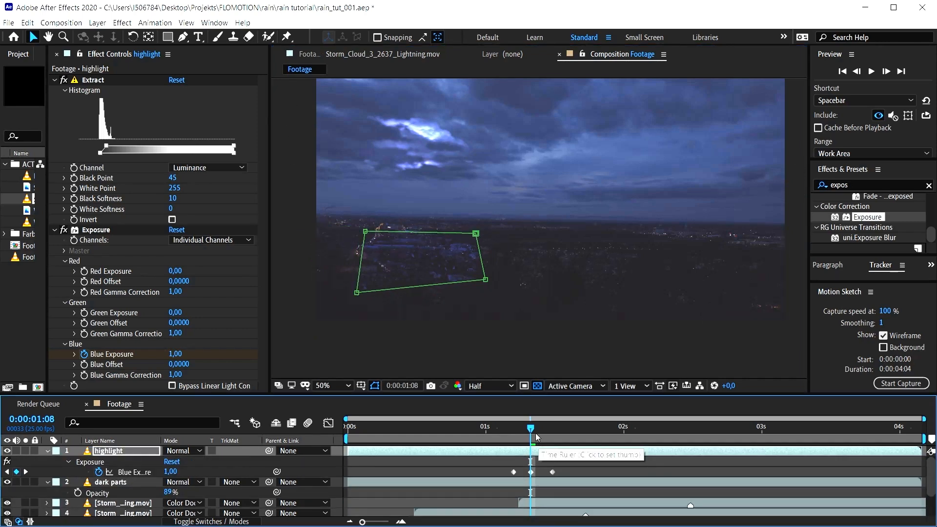
Step: Raise the Blue Exposure at 0:00:01:08 to 2,00 and widen the highlight mask across the left ground area
drag(182, 357, 240, 356)
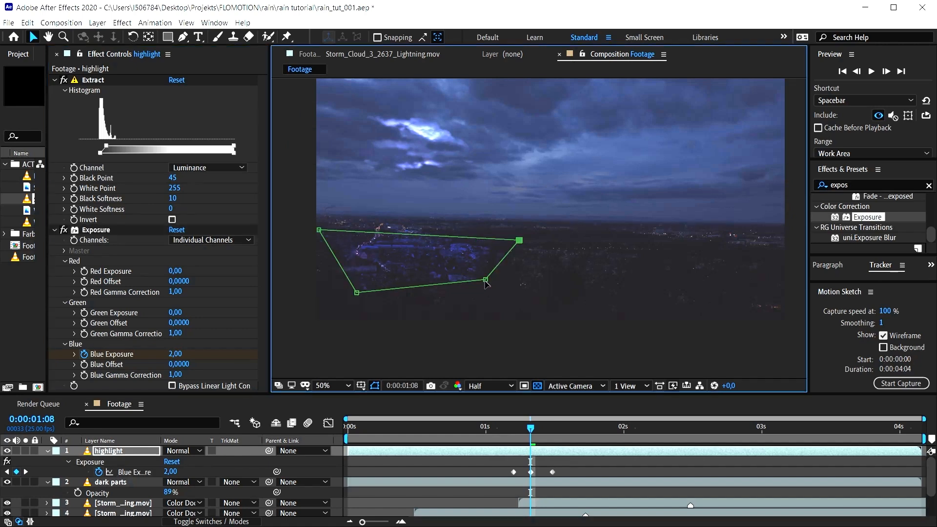
drag(485, 280, 505, 280)
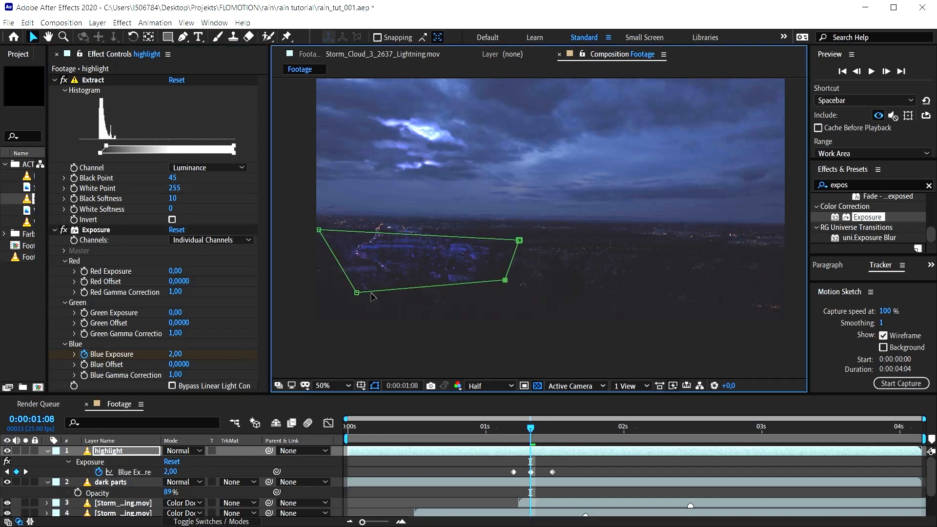
drag(355, 293, 341, 294)
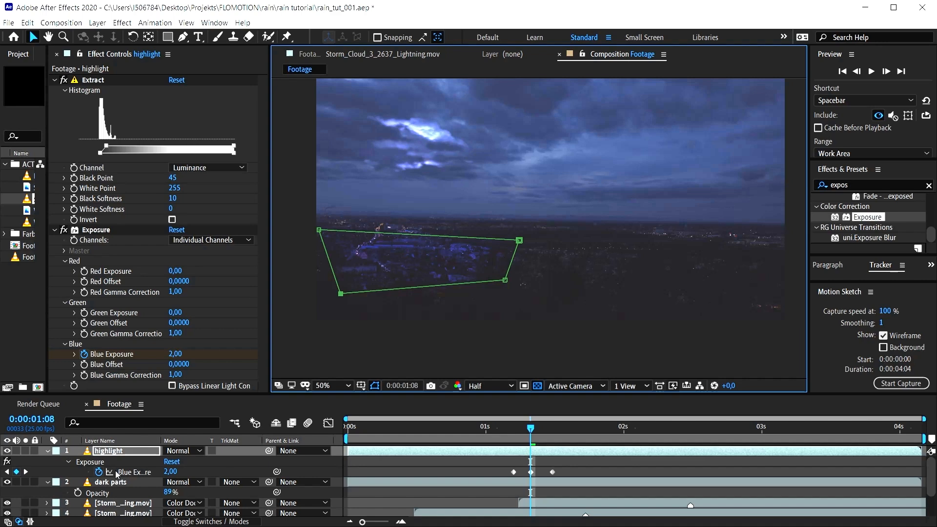
Step: Duplicate the highlight layer, preview the timing and go to the earlier upper-right cloud flash at 0:00:01:02
click(114, 454)
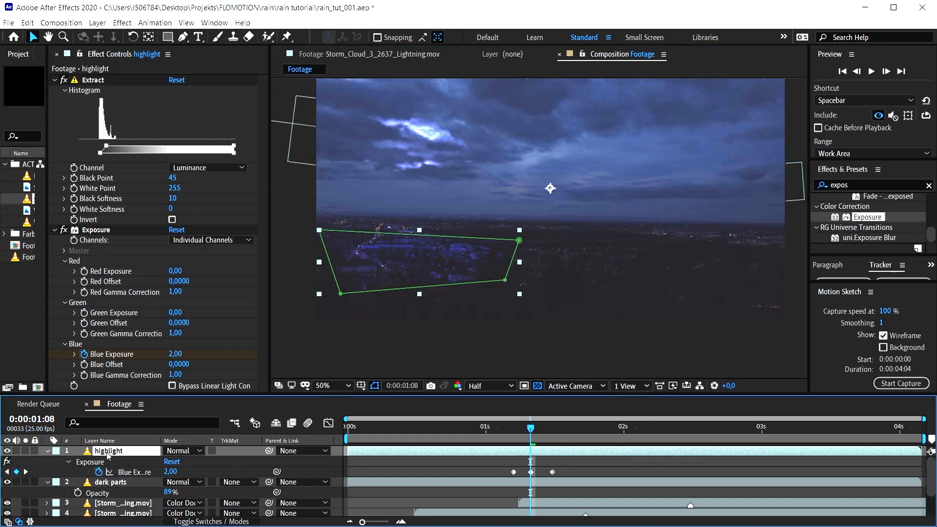
key(ctrl+d)
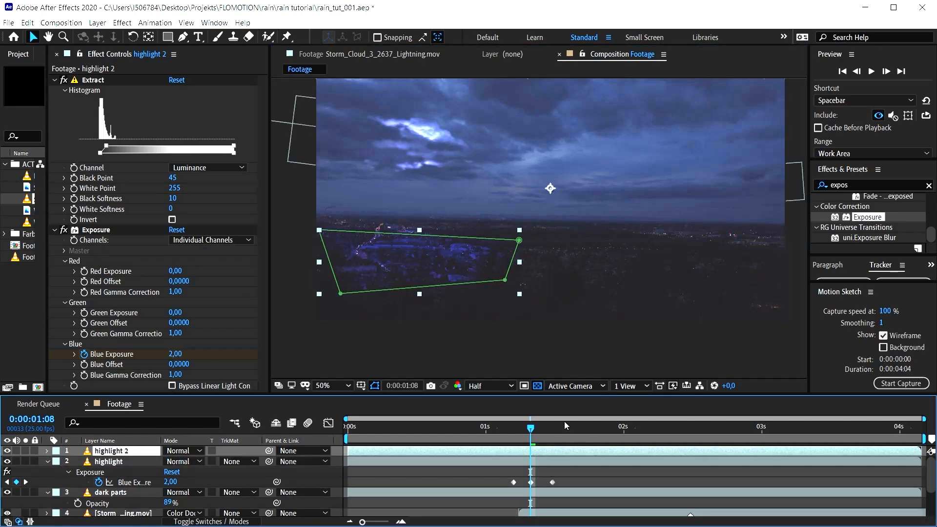
key(space)
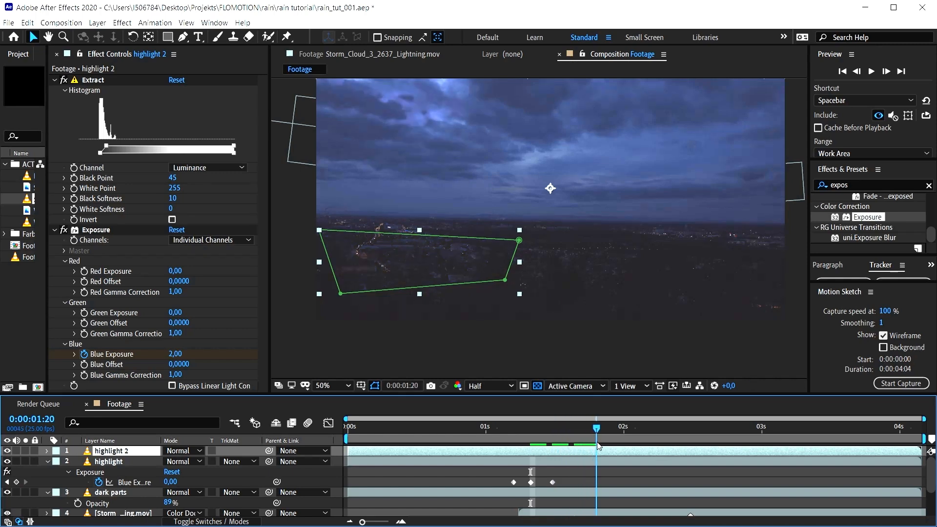
drag(506, 461, 495, 460)
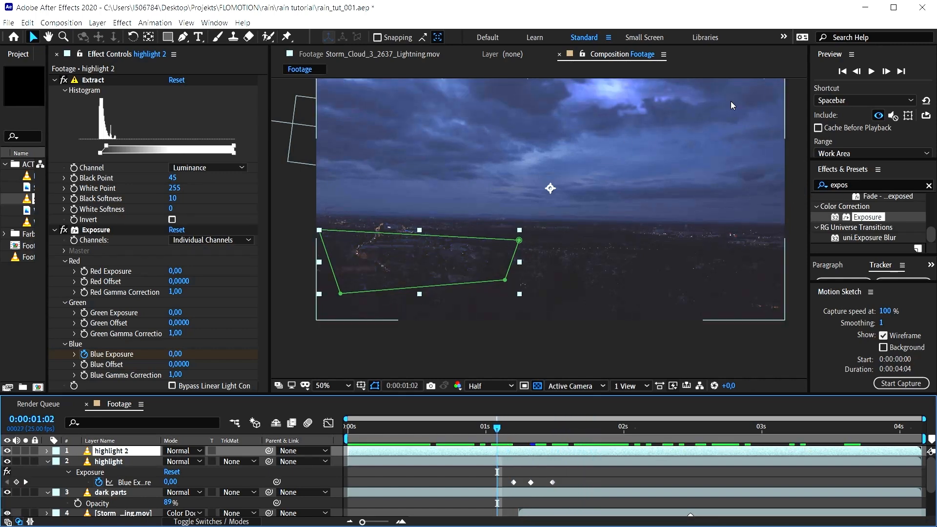
Step: Shift the duplicate's Blue Exposure keyframes so the peak falls at 0:00:01:02, and reshape its mask over the ground right of centre
click(520, 242)
drag(457, 267, 610, 264)
key(u)
drag(568, 468, 491, 476)
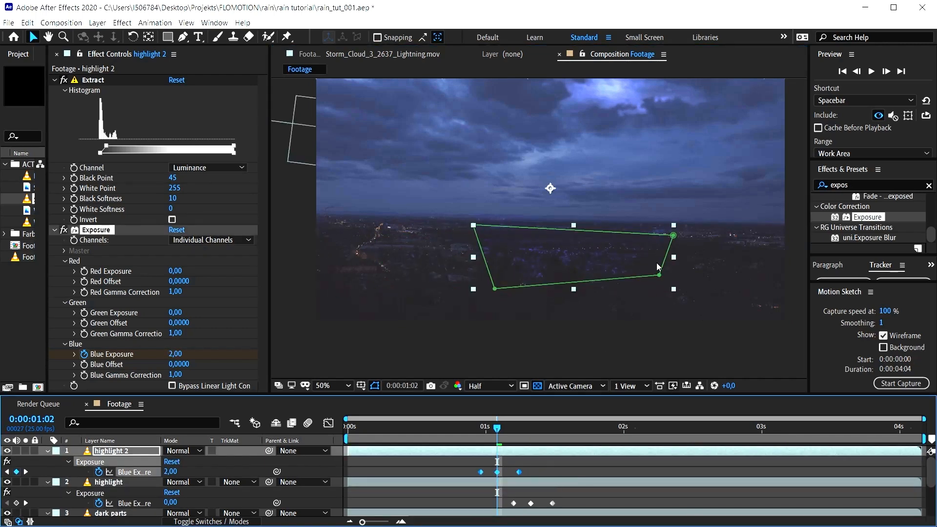
click(669, 248)
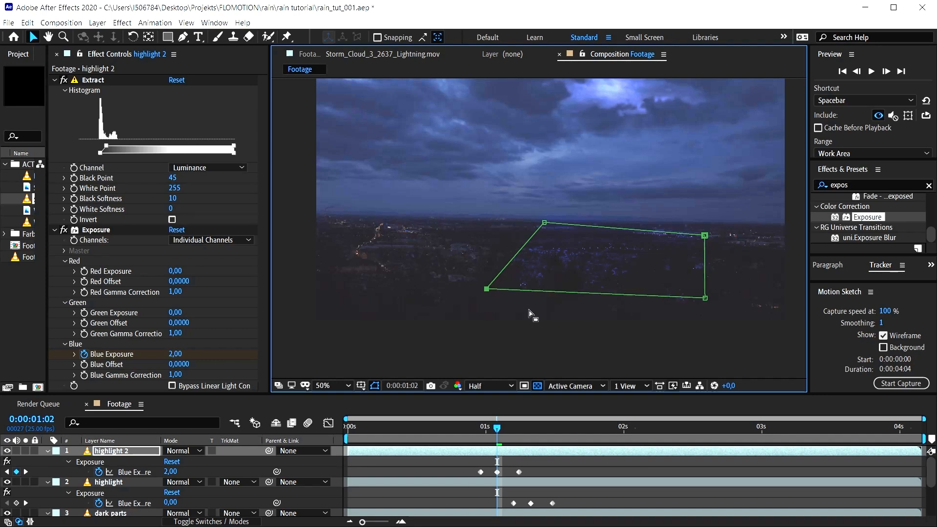
click(785, 467)
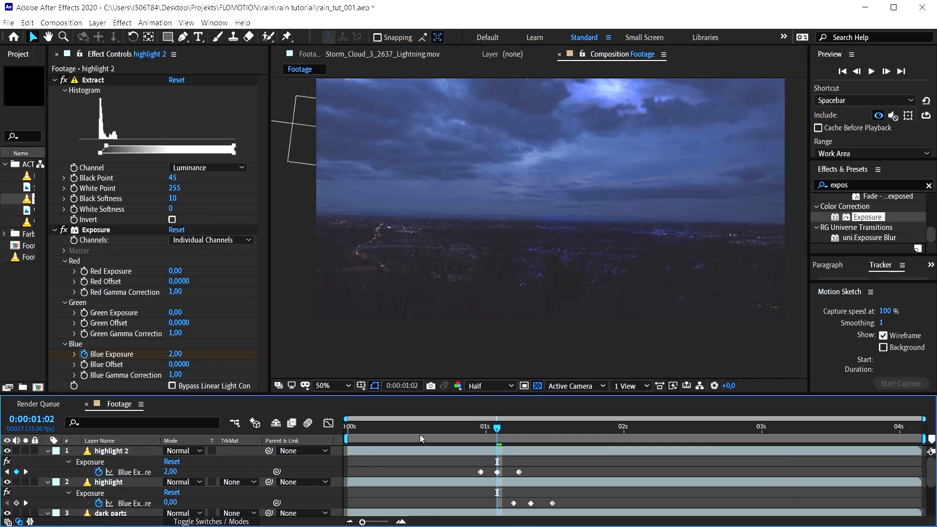
Step: Play the shot from the start to check both ground highlights against the cloud flashes
drag(355, 431, 324, 364)
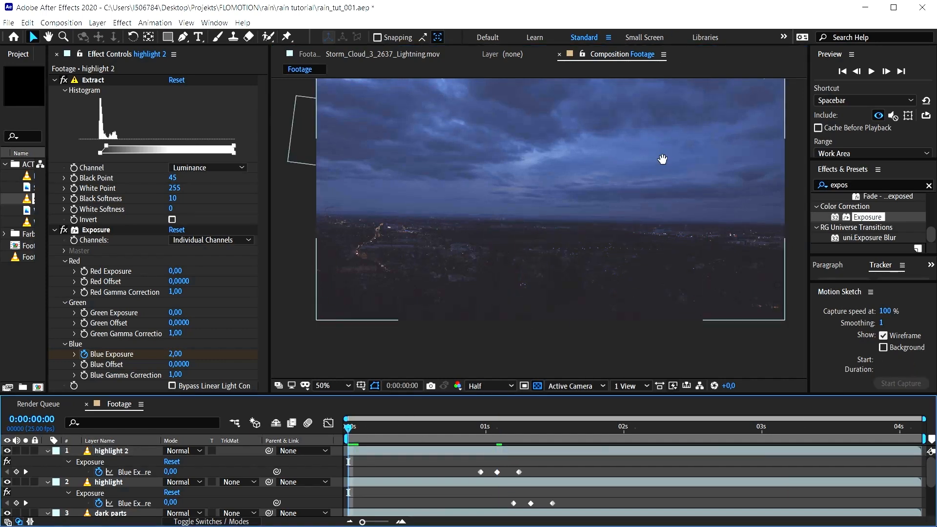
key(h)
drag(660, 170, 659, 191)
key(v)
key(space)
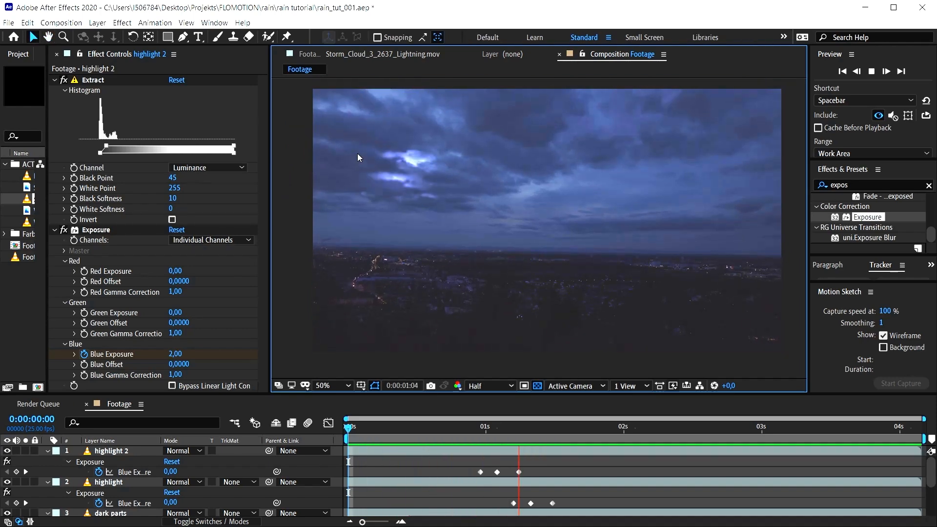
key(space)
Step: Copy the first highlight layer's three Blue Exposure keyframes to a second flash peaking at about 0:00:01:21
drag(529, 427, 557, 469)
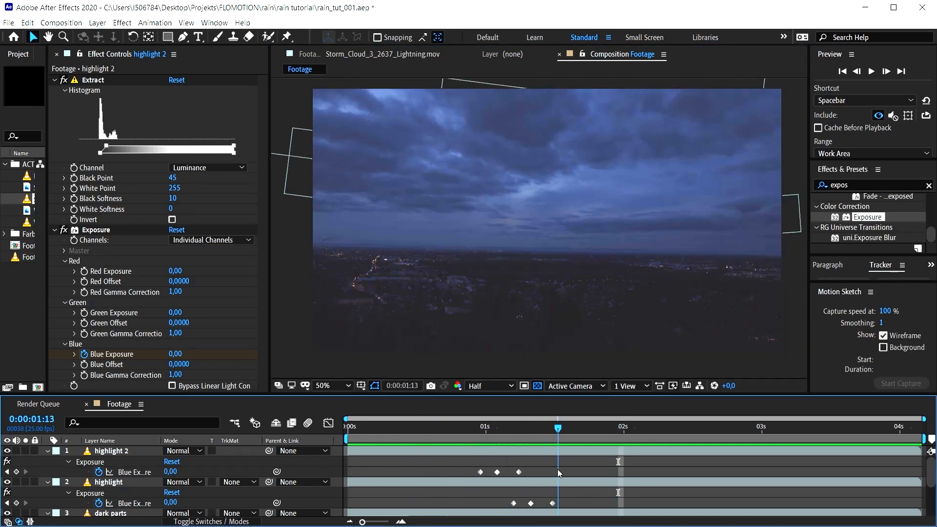
drag(451, 467, 613, 468)
drag(571, 498, 505, 505)
key(ctrl+v)
drag(630, 502, 601, 502)
Step: Copy the second highlight layer's three Blue Exposure keyframes to a flash peaking at about 0:00:03:06
click(795, 428)
drag(527, 467, 475, 476)
key(ctrl+v)
drag(812, 472, 795, 473)
Step: Create a third highlight layer by duplication, masked to a narrow strip of ground at the far right, and collapse the highlight layers' properties
drag(795, 428, 701, 464)
click(678, 448)
key(ctrl+d)
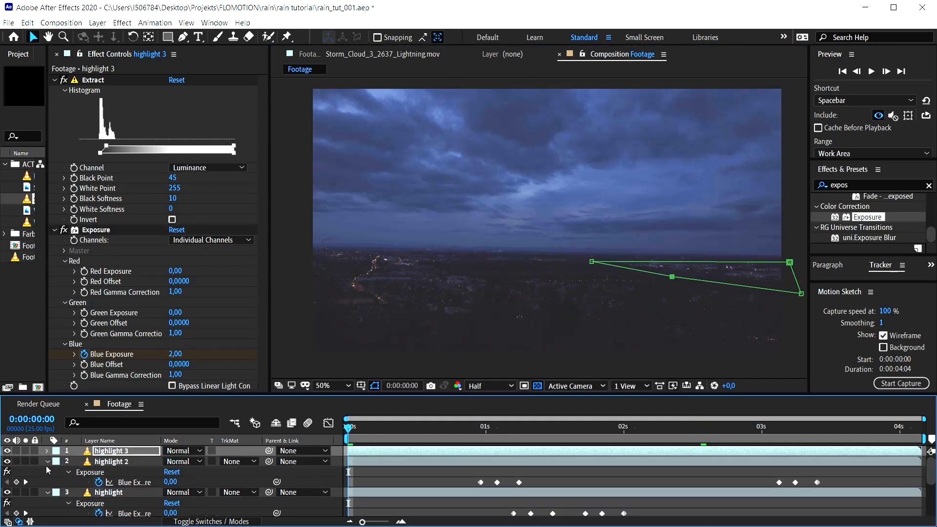
click(46, 461)
click(47, 472)
click(47, 482)
Step: Place composition marker 1 at 0:00:01:08 and add an adjustment layer above all the other layers
drag(396, 431, 531, 449)
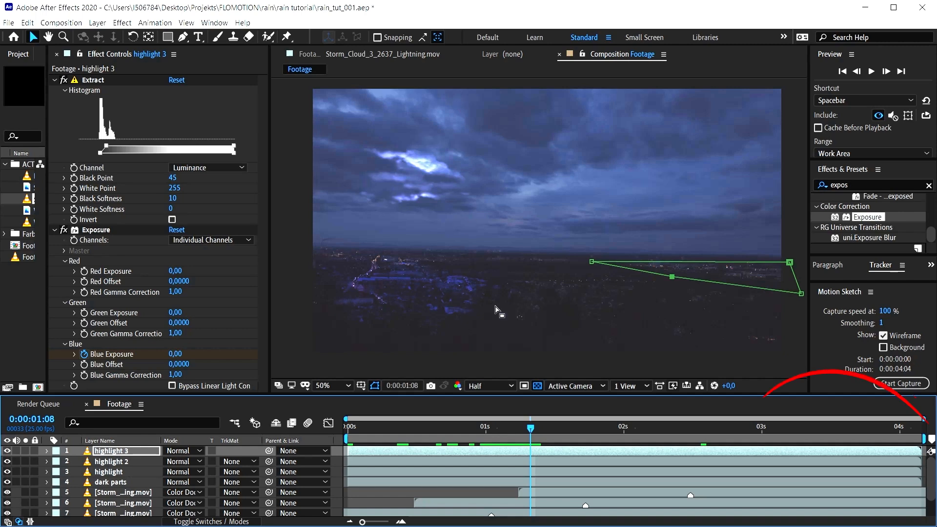
click(931, 438)
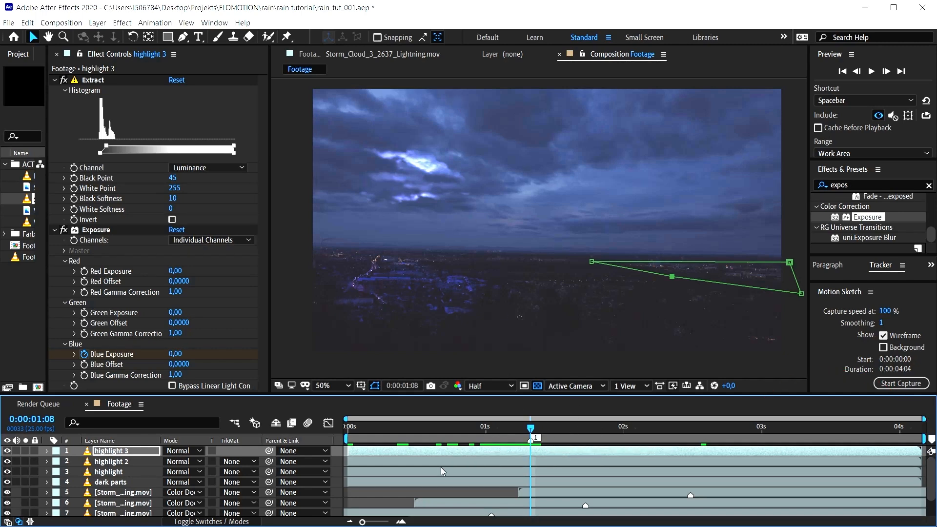
key(ctrl+alt+y)
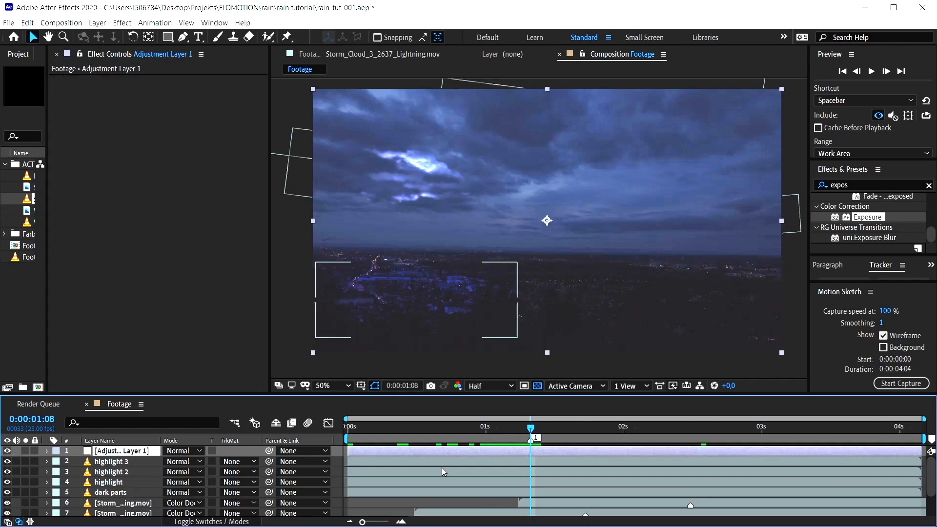
click(97, 23)
mouse_move(116, 37)
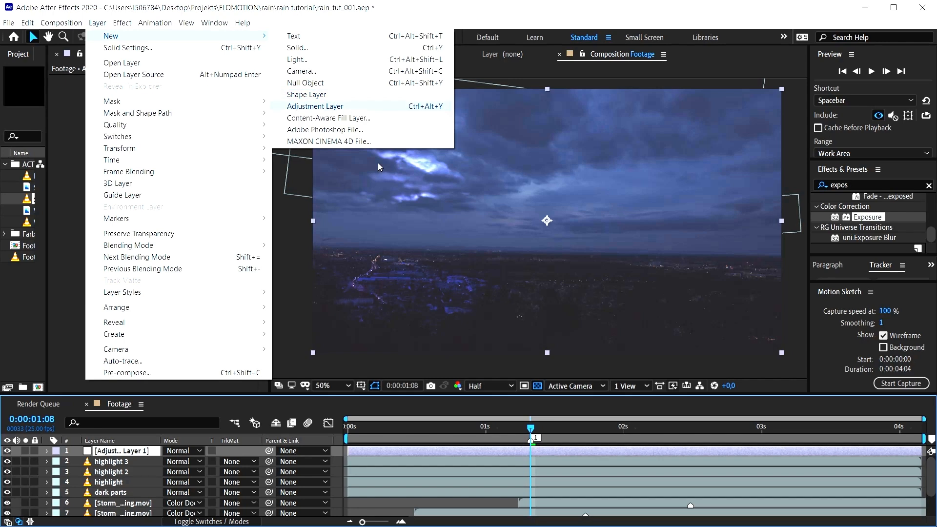
click(539, 450)
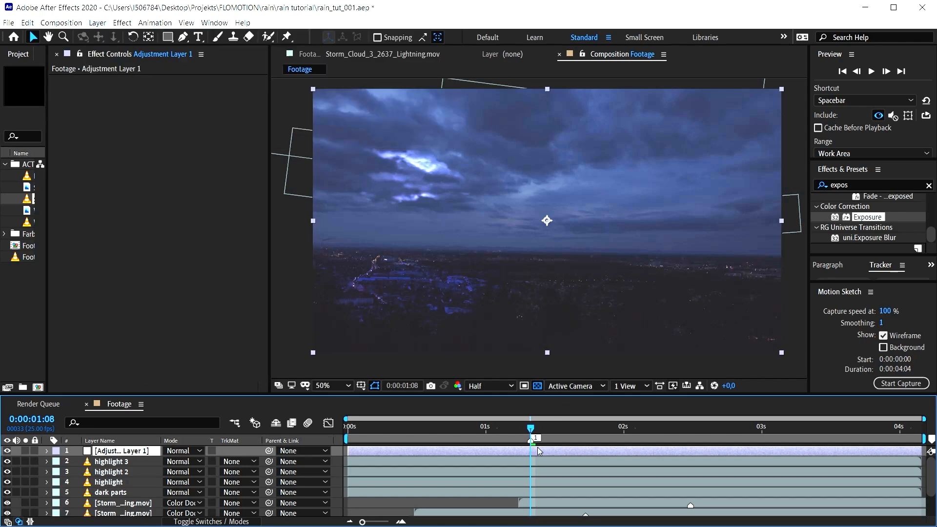
Step: Find the Glow effect, apply it to the adjustment layer and lower the Glow Threshold to 51 %
click(852, 186)
text(glow)
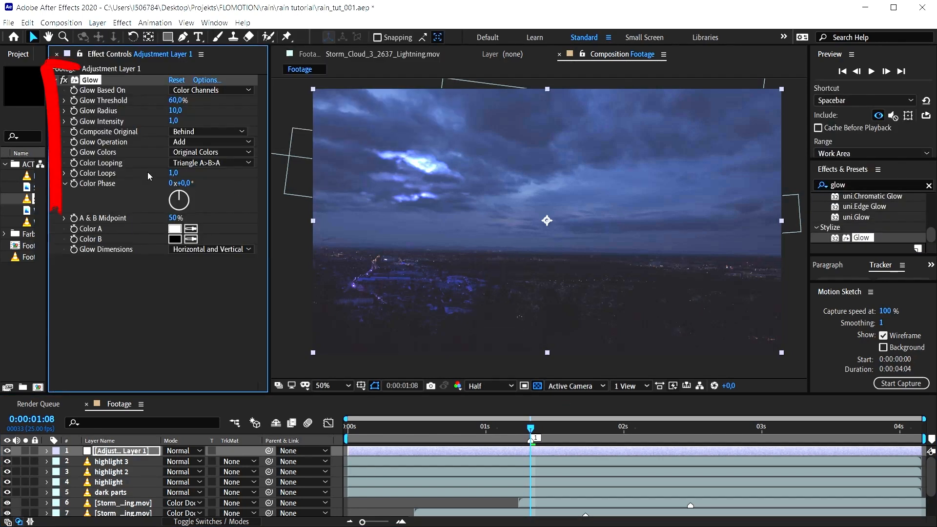
mouse_move(179, 103)
mouse_down()
mouse_move(157, 106)
mouse_move(205, 110)
mouse_move(176, 114)
mouse_up()
key(ctrl+s)
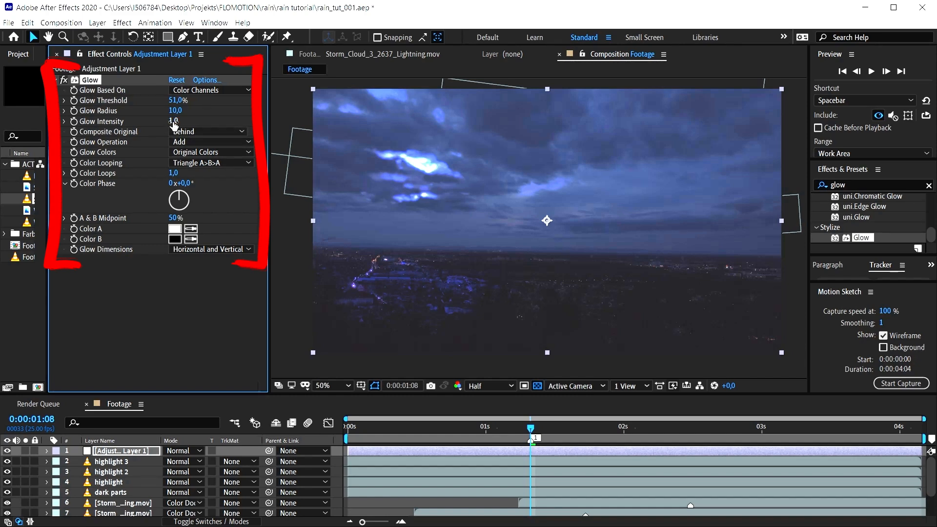
Step: Try a Glow Intensity of 4,0, set the Glow Radius to 601,0 and bring the intensity back to 1,0
drag(173, 122, 392, 134)
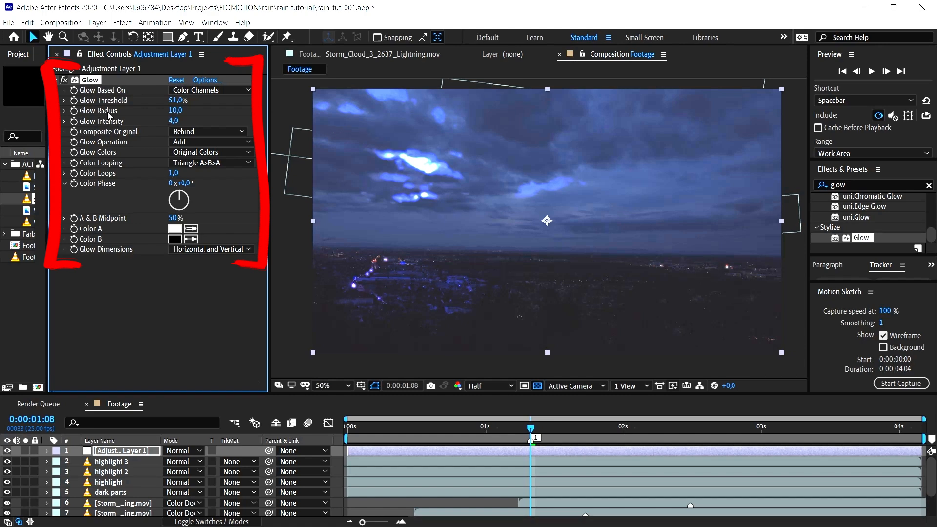
drag(174, 110, 546, 124)
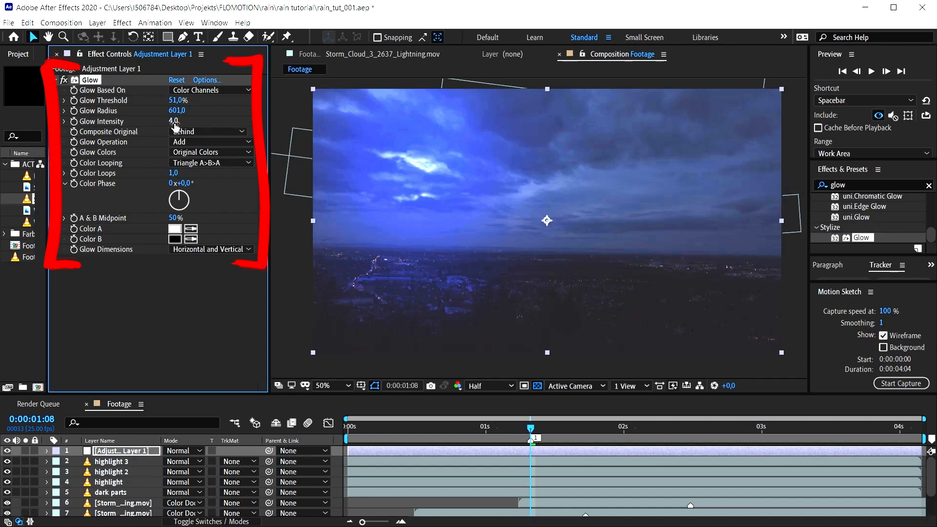
drag(167, 124, 161, 126)
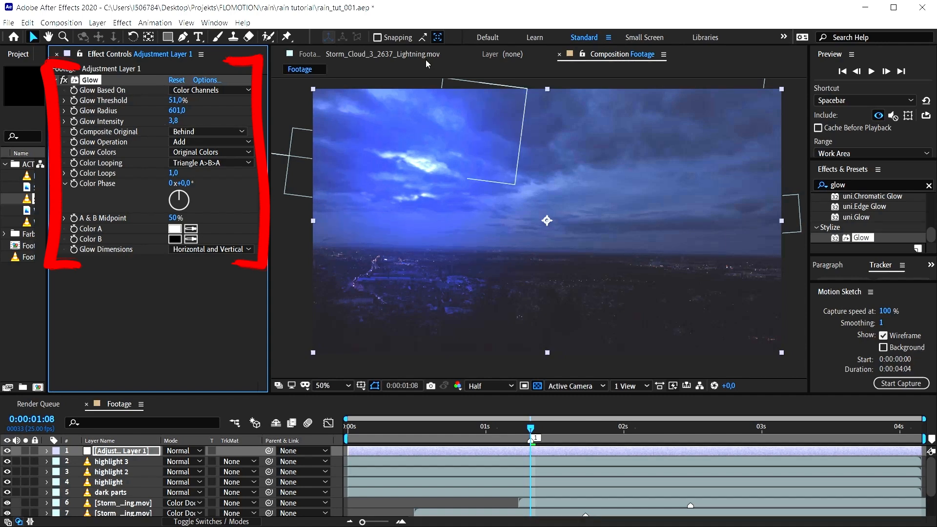
drag(173, 121, 157, 121)
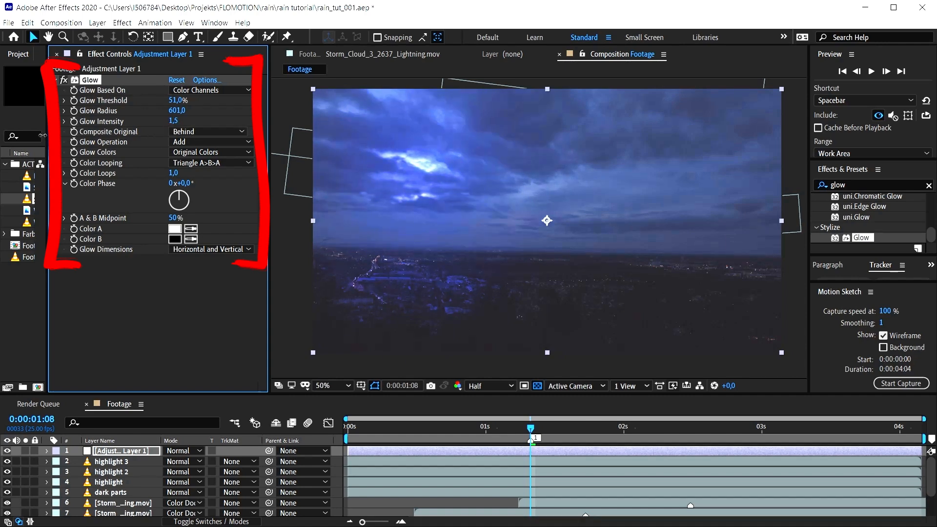
drag(20, 135, 15, 136)
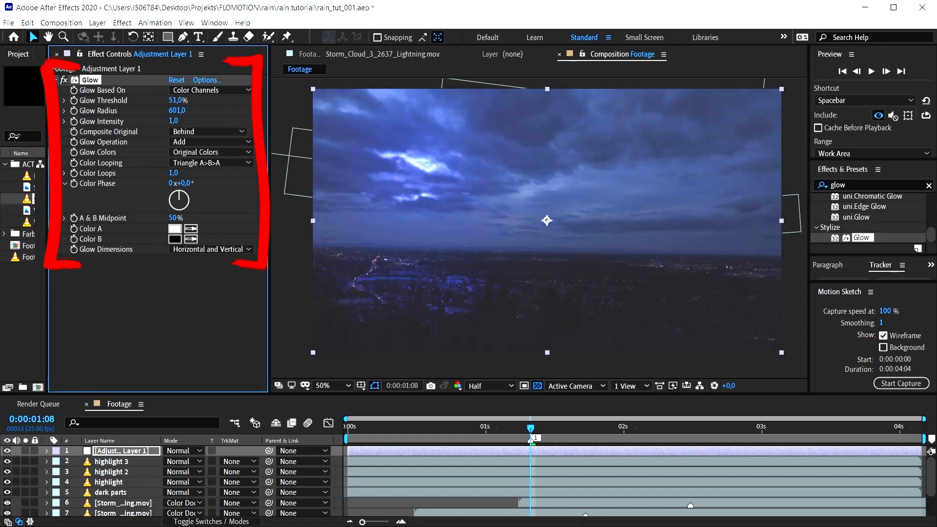
Step: Compare the shot with the Glow effect off and on several times, and preview the lightning sequence
click(64, 83)
click(64, 83)
click(64, 83)
click(64, 83)
click(64, 83)
click(64, 83)
click(64, 83)
click(63, 81)
click(64, 82)
drag(532, 433, 596, 439)
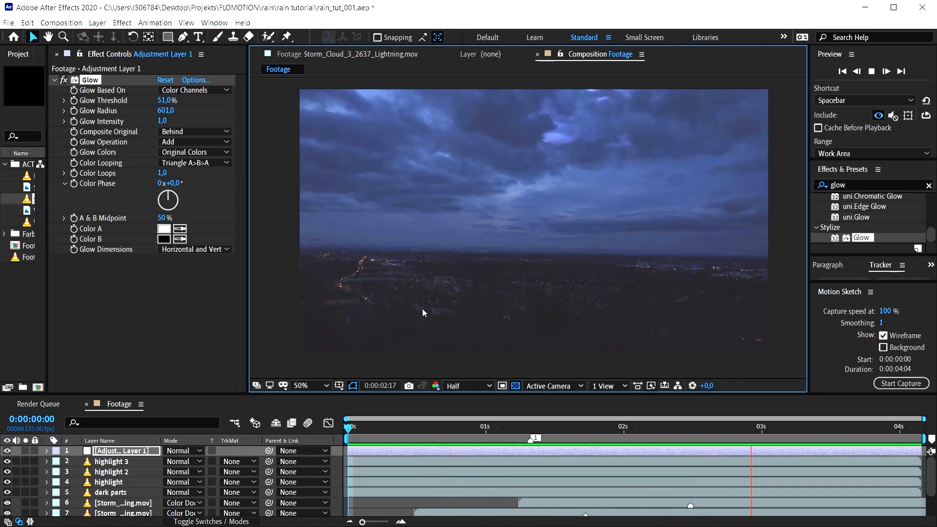
Step: Add a second adjustment layer above the others, name it cc, and rename the first adjustment layer glow
key(ctrl+alt+y)
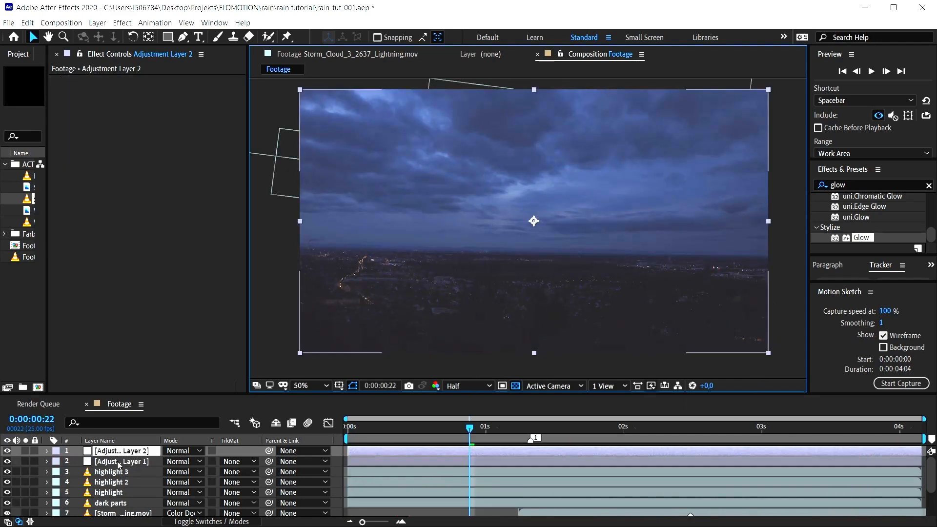
click(118, 462)
text(glow)
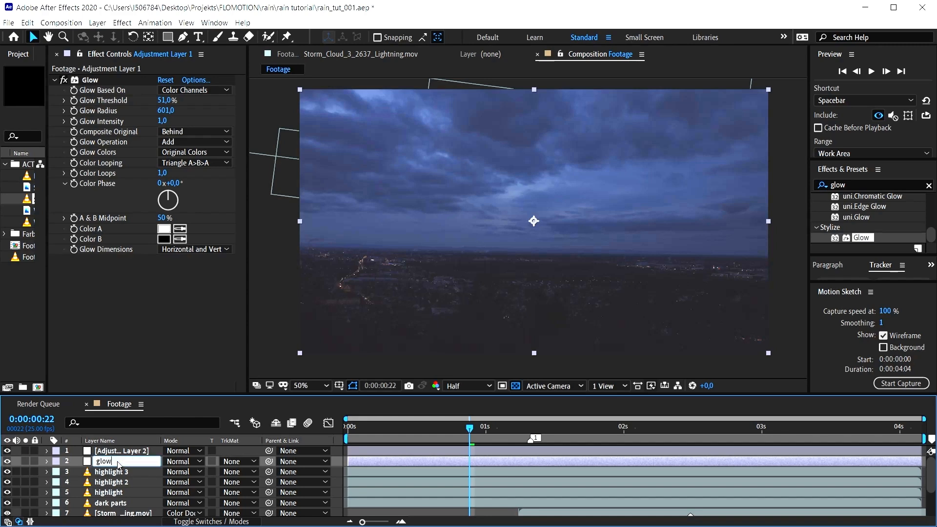
click(138, 451)
key(Return)
text(cc)
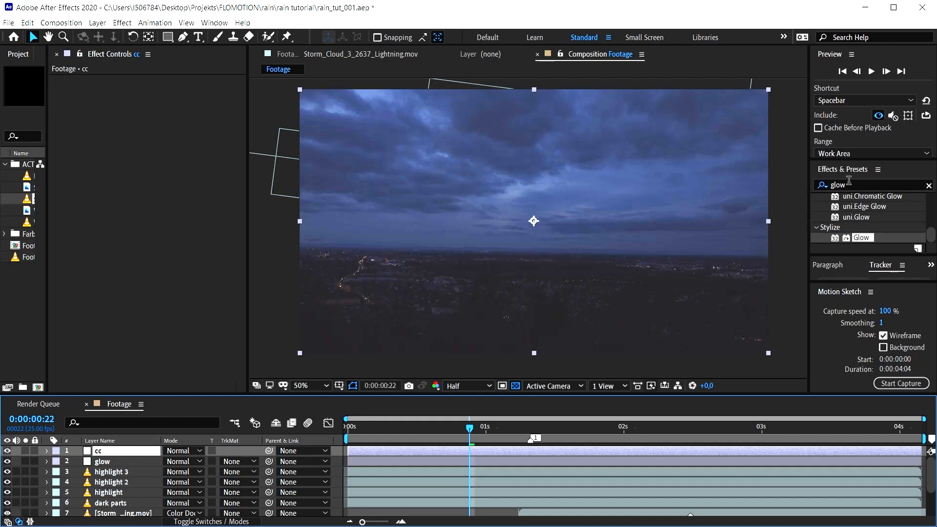
Step: Apply Levels to the cc layer and set Input Black to 0,1020 and Input White to 0,4392
click(839, 185)
text(levels)
drag(862, 227, 213, 156)
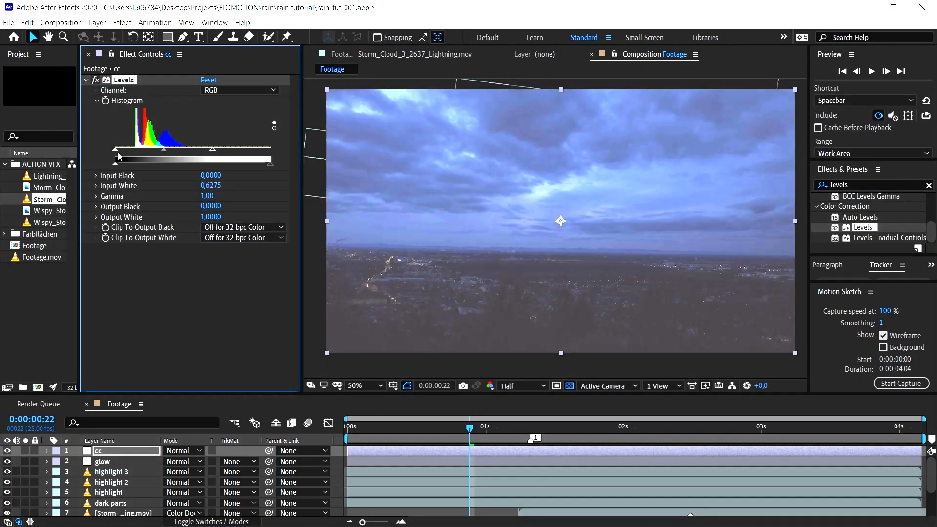
drag(126, 150, 131, 150)
drag(212, 150, 180, 167)
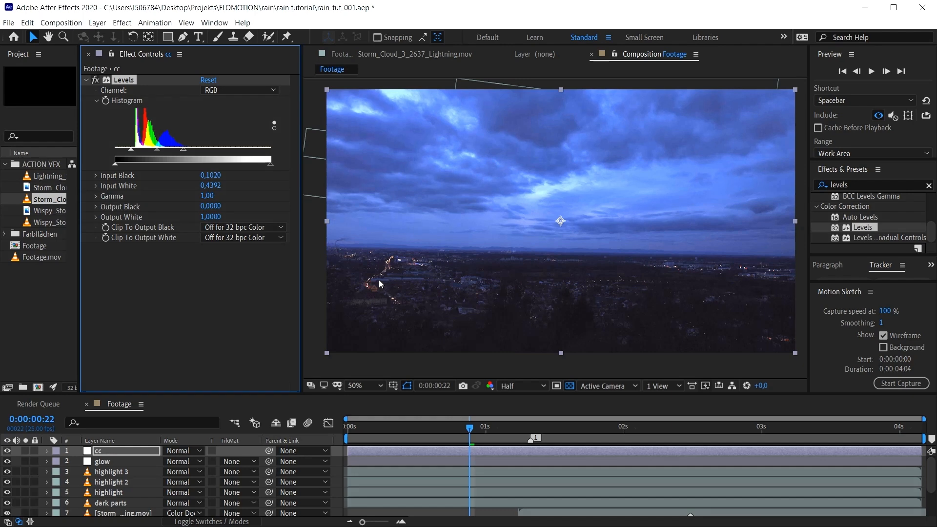
Step: Turn the cc layer into a guide layer and preview the shot, stopping at 0:00:01:04
right_click(88, 455)
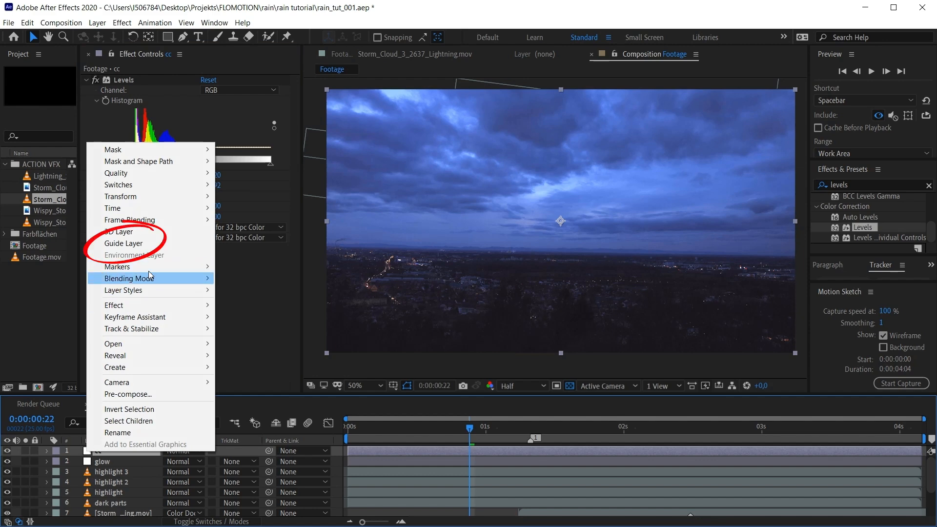
click(124, 243)
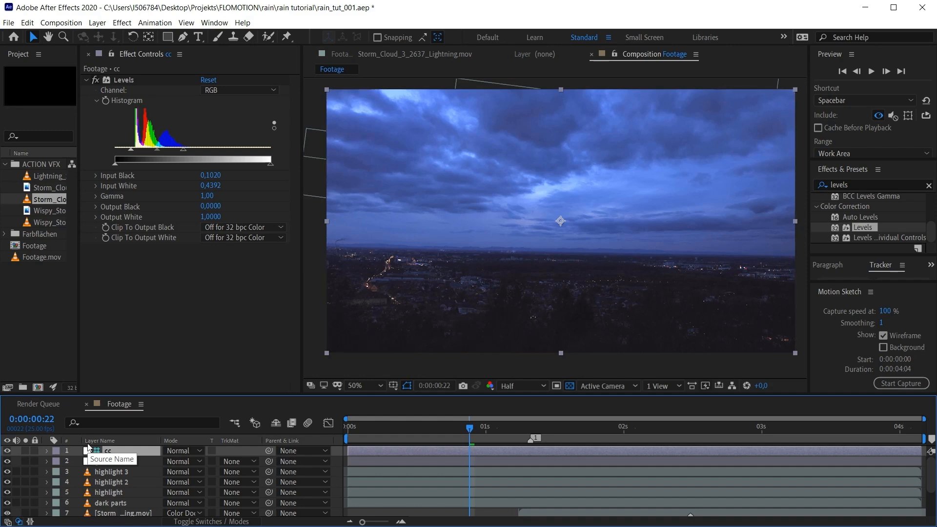
key(space)
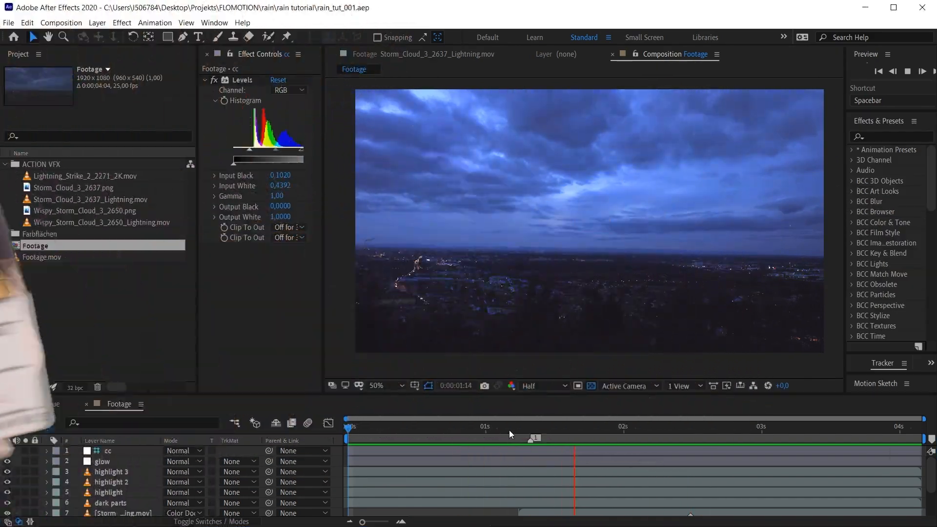
click(509, 431)
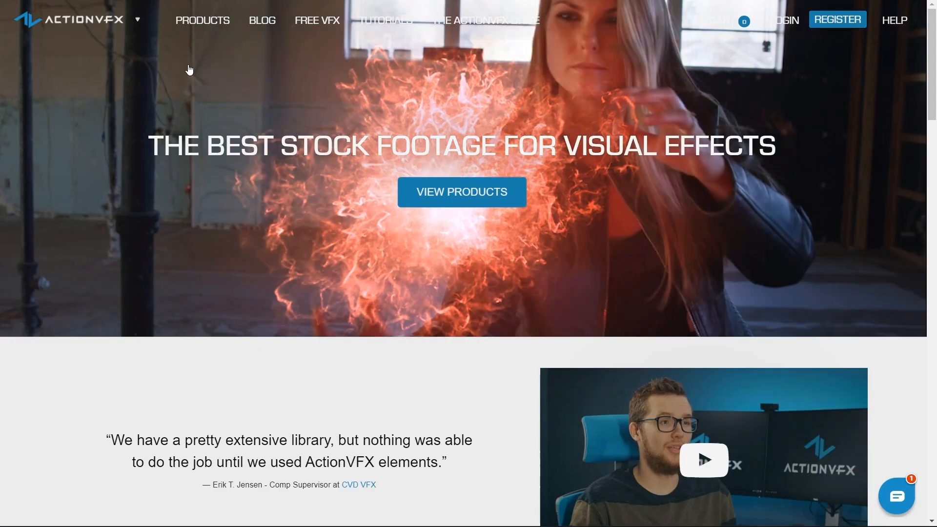
Step: Open the Storm Clouds collection among the products on the ActionVFX website and examine its features and individual clips
click(201, 27)
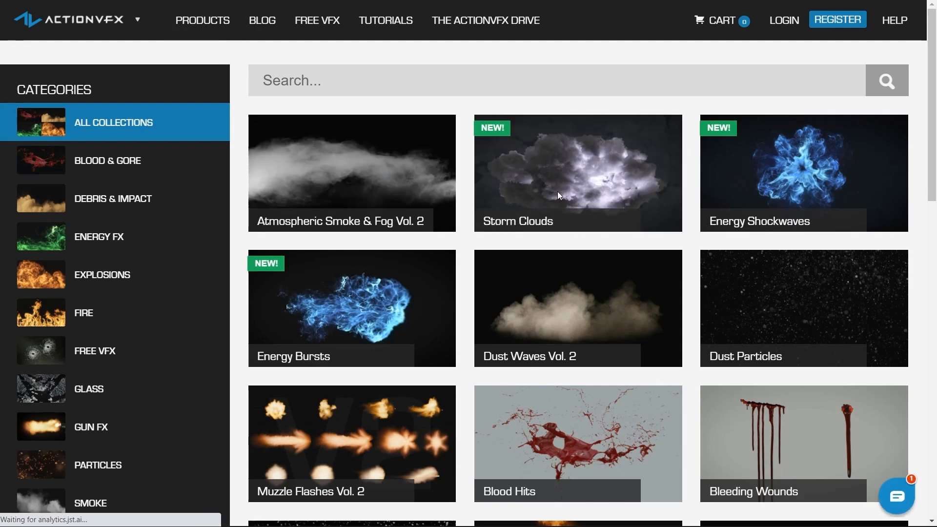
click(592, 173)
scroll(600, 244, down, 6)
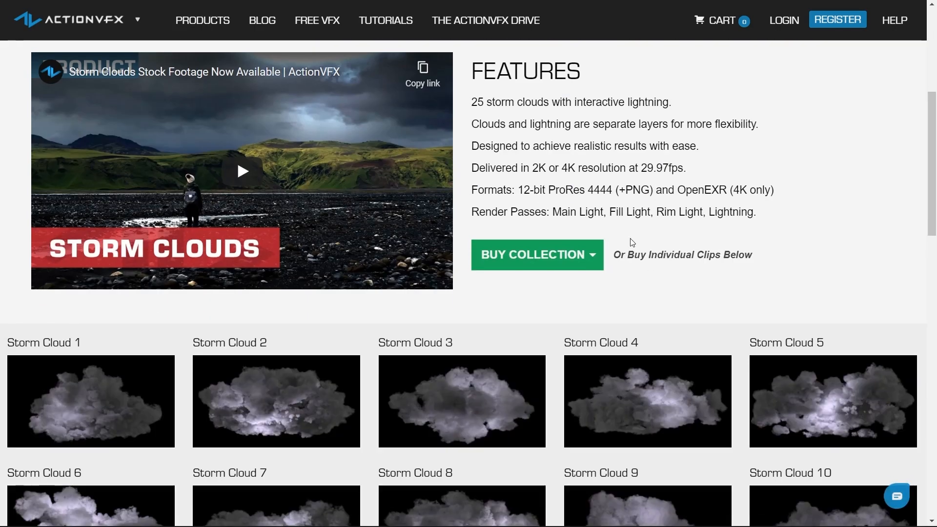
scroll(619, 244, down, 3)
mouse_move(631, 288)
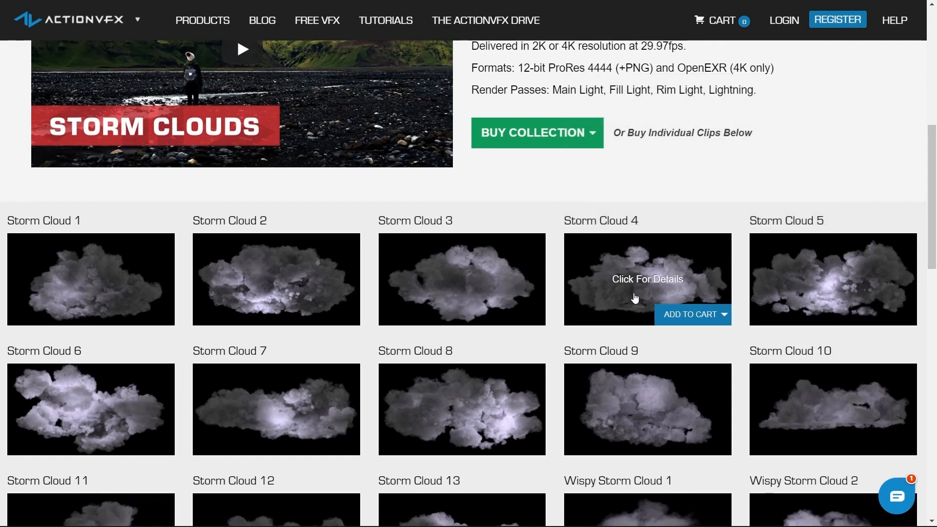
mouse_move(468, 299)
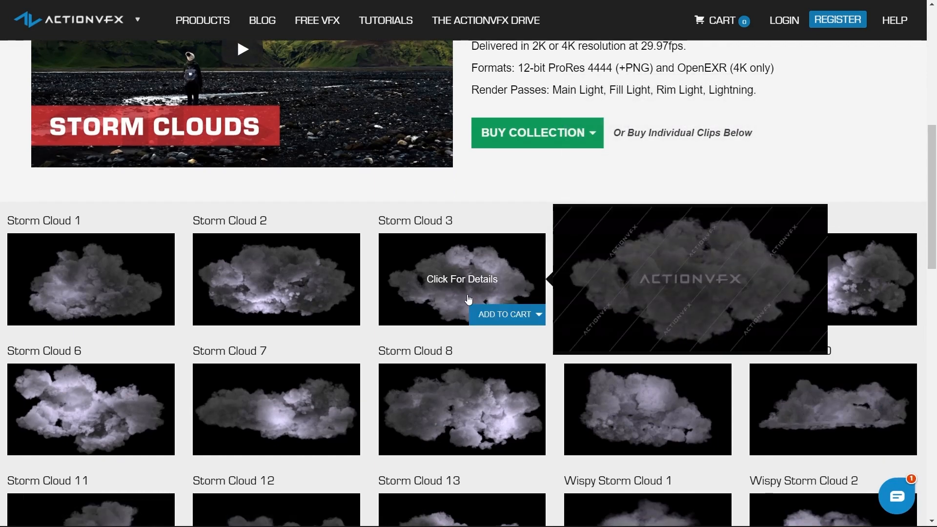
scroll(616, 414, down, 6)
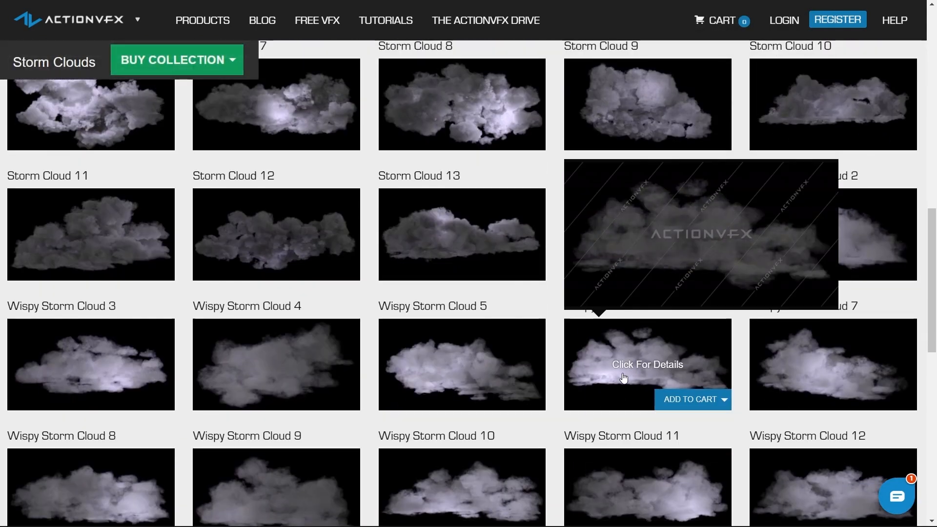
scroll(624, 377, down, 3)
scroll(505, 280, up, 8)
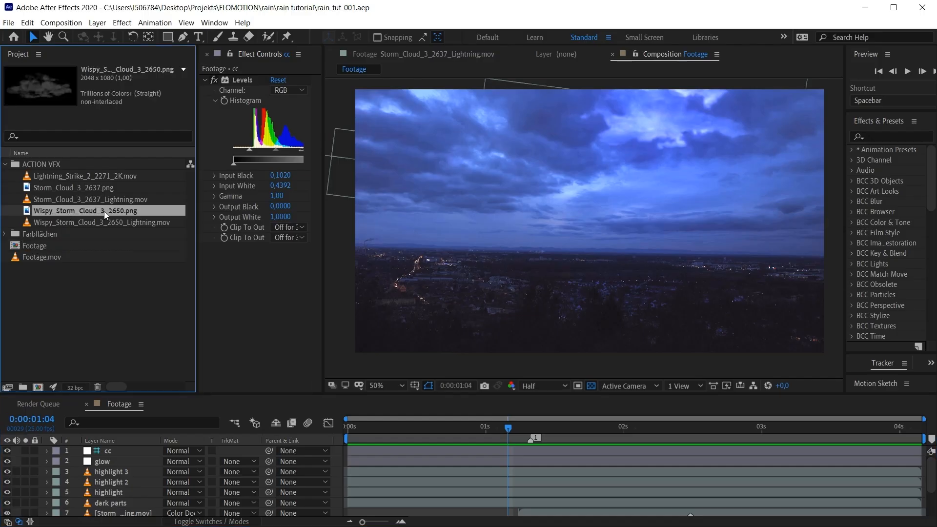
Step: Back in After Effects, review Wispy_Storm_Cloud_3_2650_Lightning.mov and create a composition named Hero from it
double_click(92, 223)
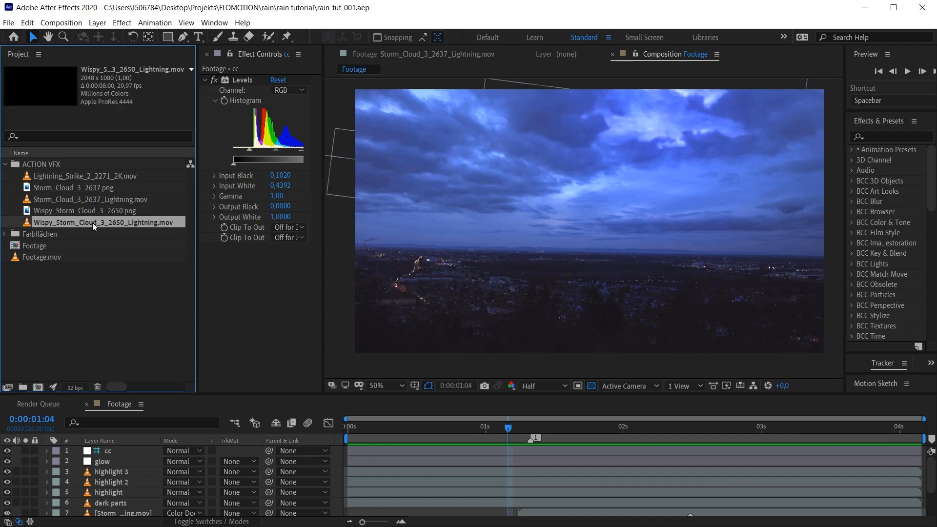
drag(339, 367, 535, 374)
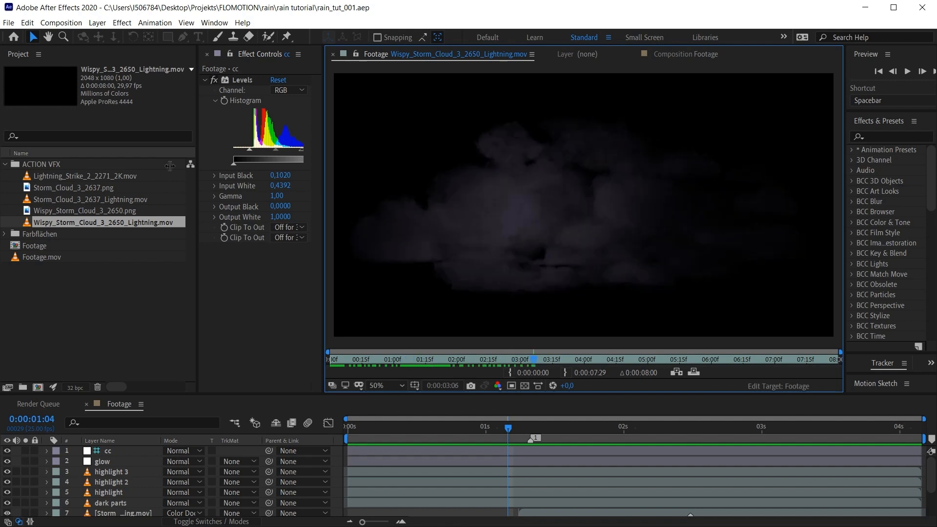
drag(110, 229, 38, 388)
click(61, 23)
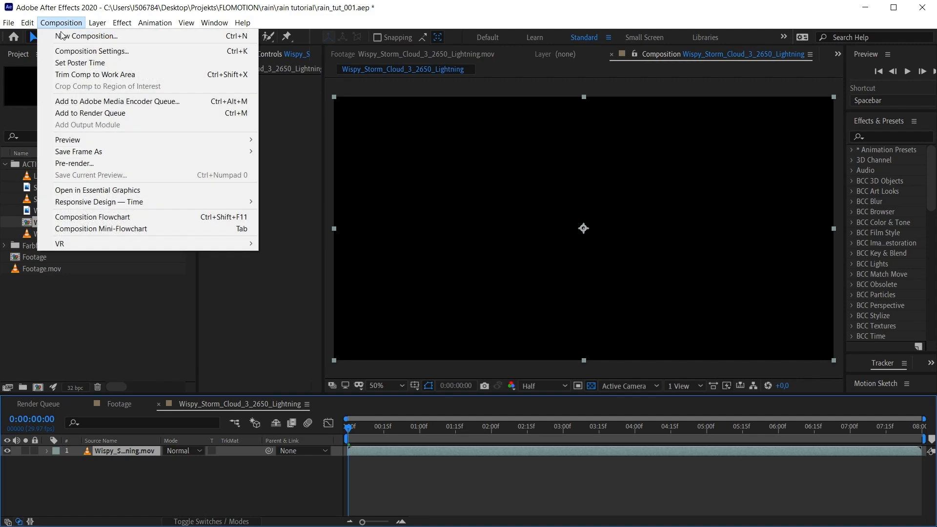
click(78, 51)
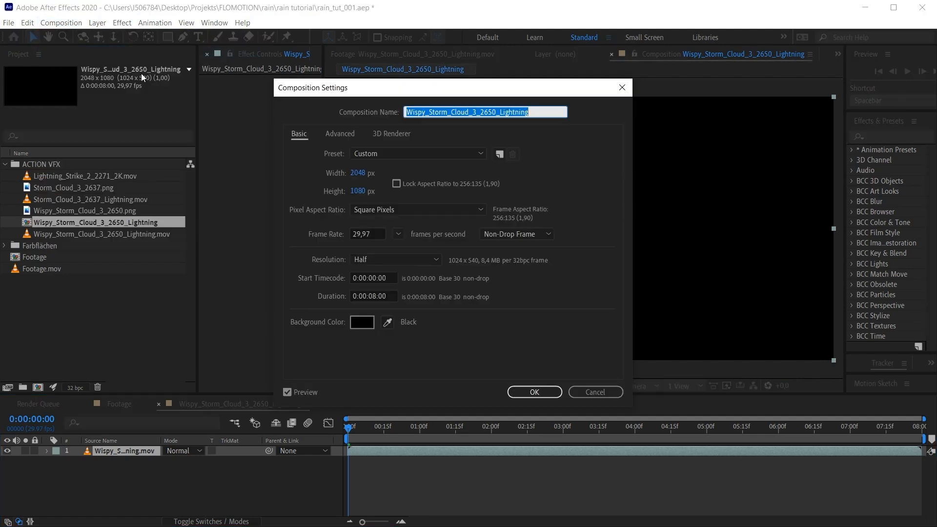
text(Hero)
key(Return)
Step: Place composition marker 1 at 0:00:01:09 and add Wispy_Storm_Cloud_3_2650.png above the lightning clip as its luma matte
drag(351, 431, 441, 446)
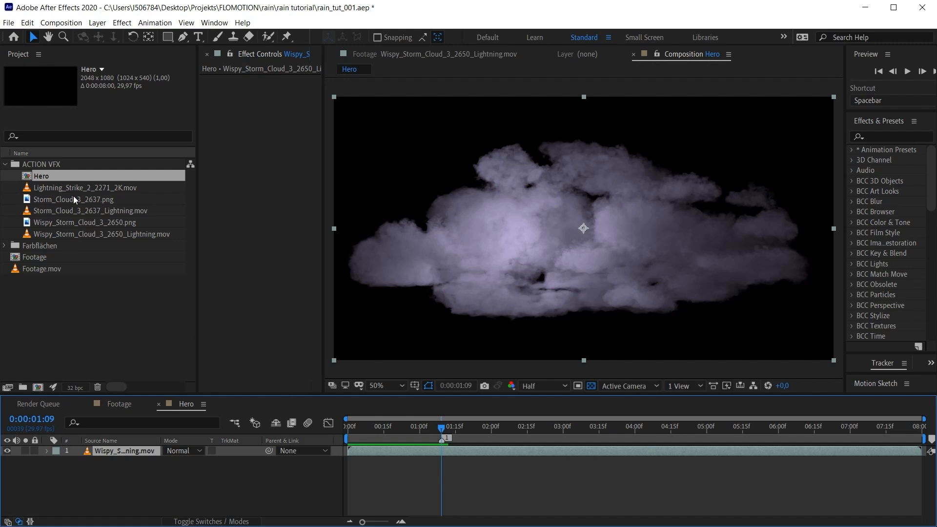
drag(59, 227, 337, 445)
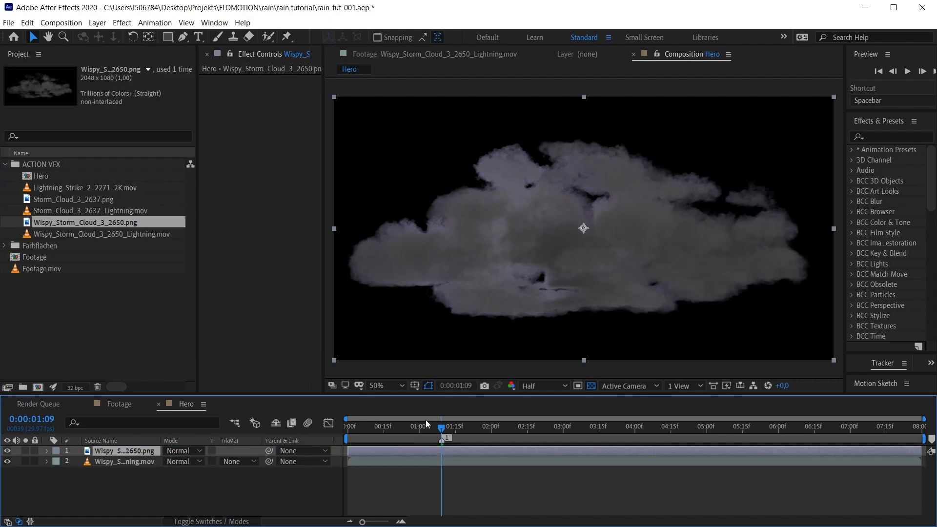
click(239, 461)
click(253, 514)
Step: Check the matted lightning cloud by previewing it and viewing it against the transparency grid near the marker
key(space)
click(443, 432)
click(591, 385)
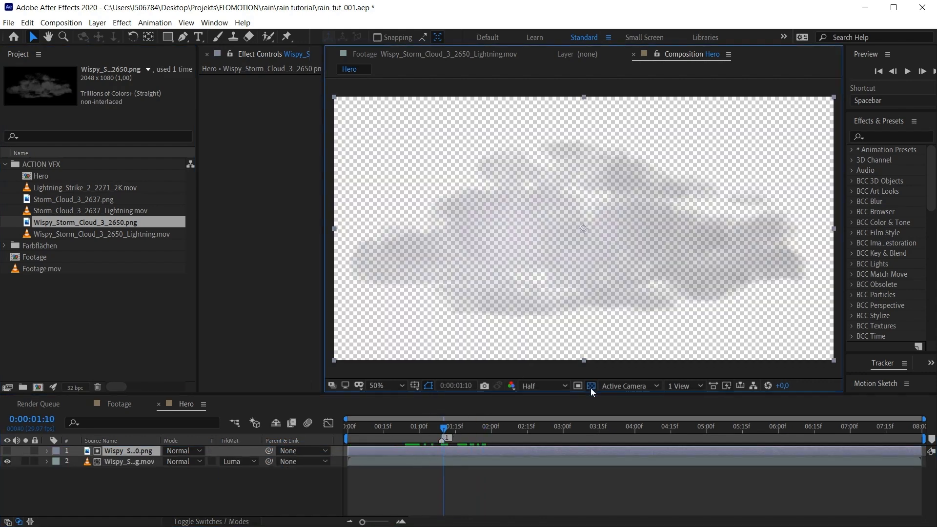
click(591, 386)
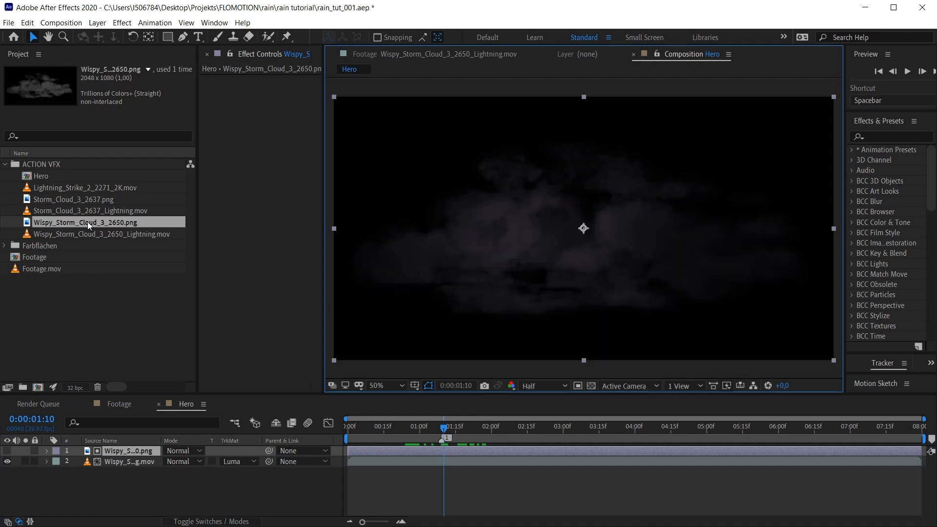
Step: Add another copy of Wispy_Storm_Cloud_3_2650.png beneath the other layers and set the lightning layer's blending mode to Add
drag(87, 221, 443, 445)
click(139, 462)
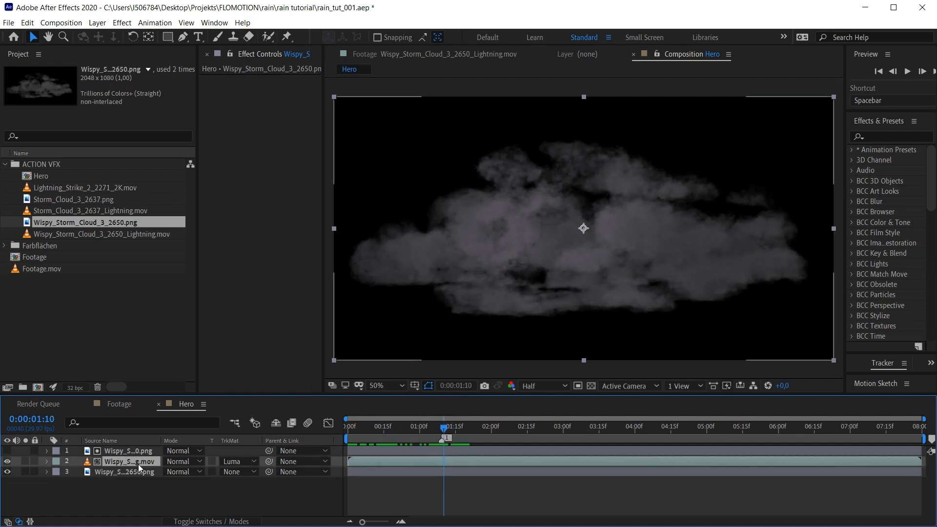
click(189, 462)
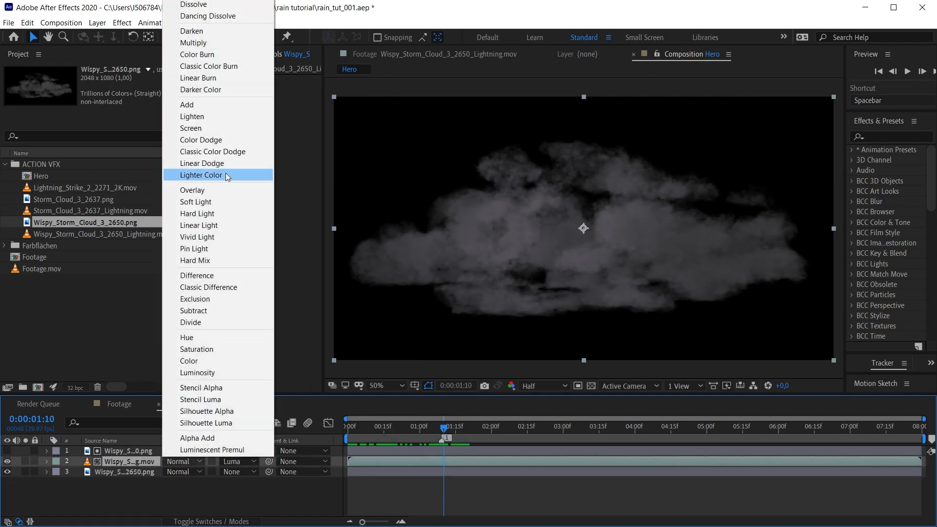
click(212, 107)
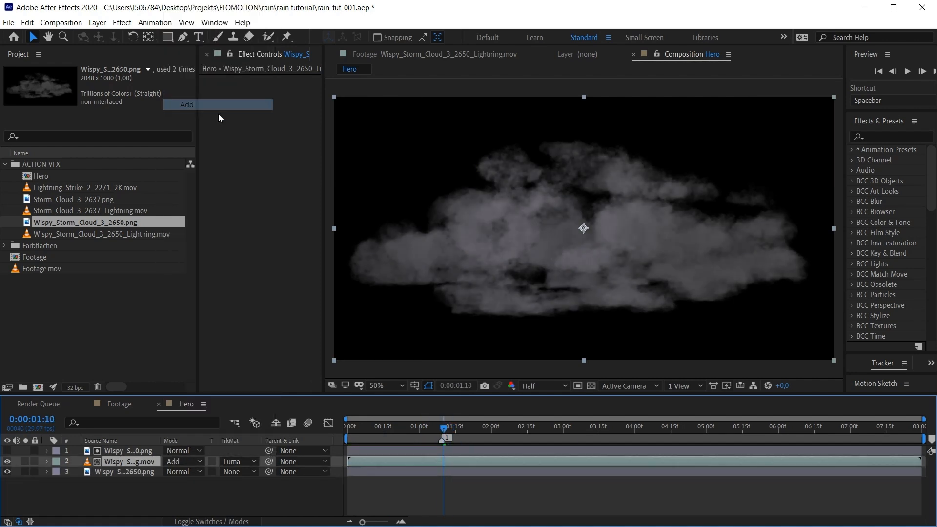
click(187, 462)
click(204, 104)
Step: Try intensifying the lightning by duplicating the clip and its matte twice, and undo both duplications
shift+click(125, 453)
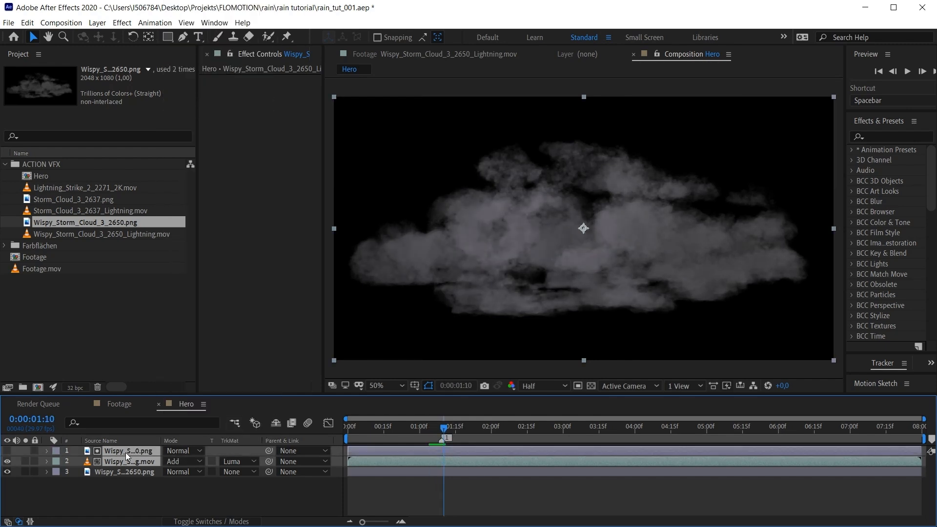
key(ctrl+d)
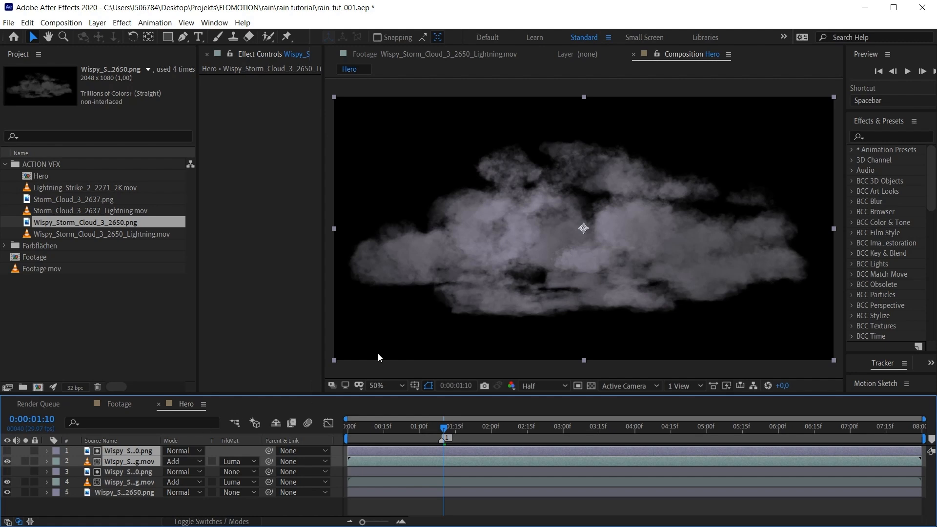
key(ctrl+d)
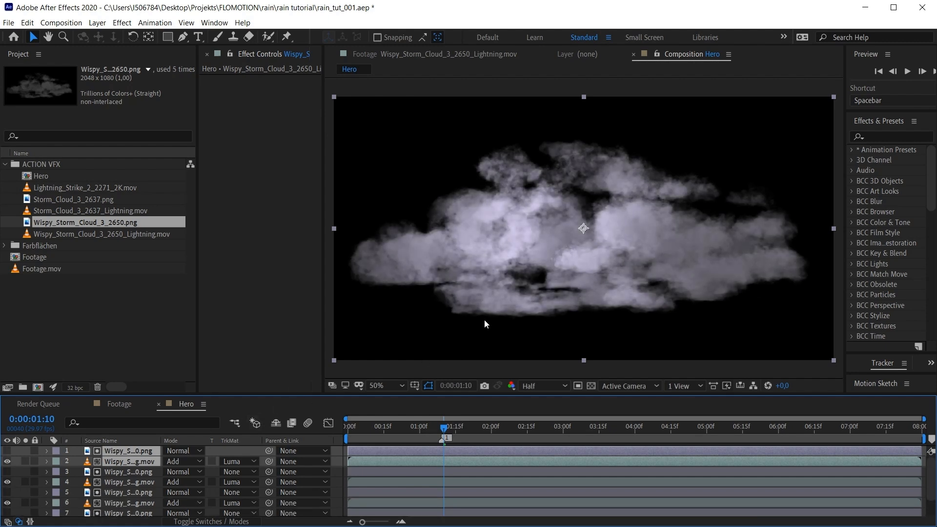
key(ctrl+z)
key(ctrl+z)
Step: Add the Hero composition to the Footage composition below the glow layer and move its cloud up into the left part of the sky
click(127, 404)
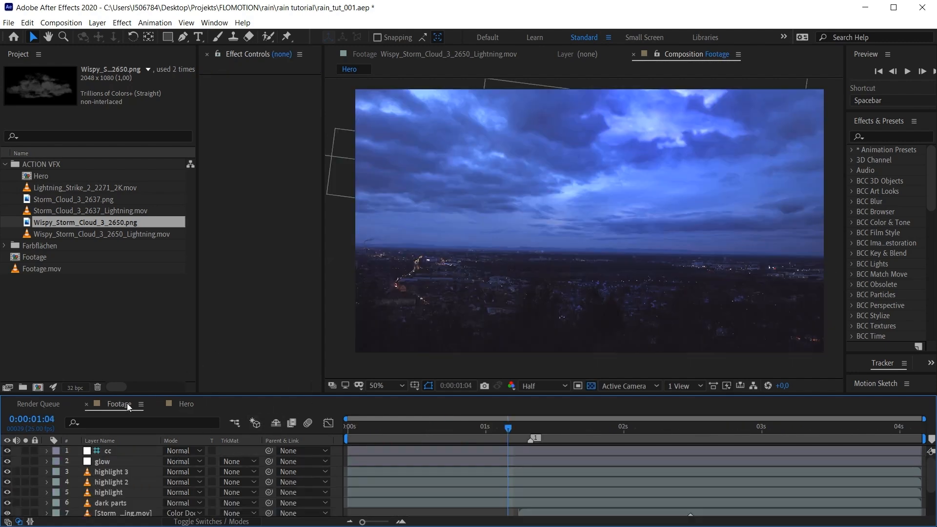
drag(39, 176, 154, 468)
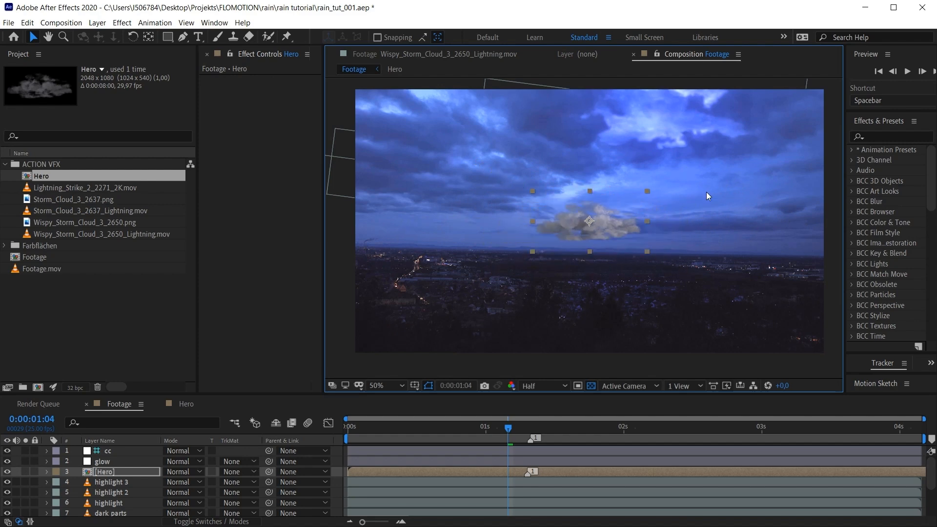
drag(614, 228, 506, 195)
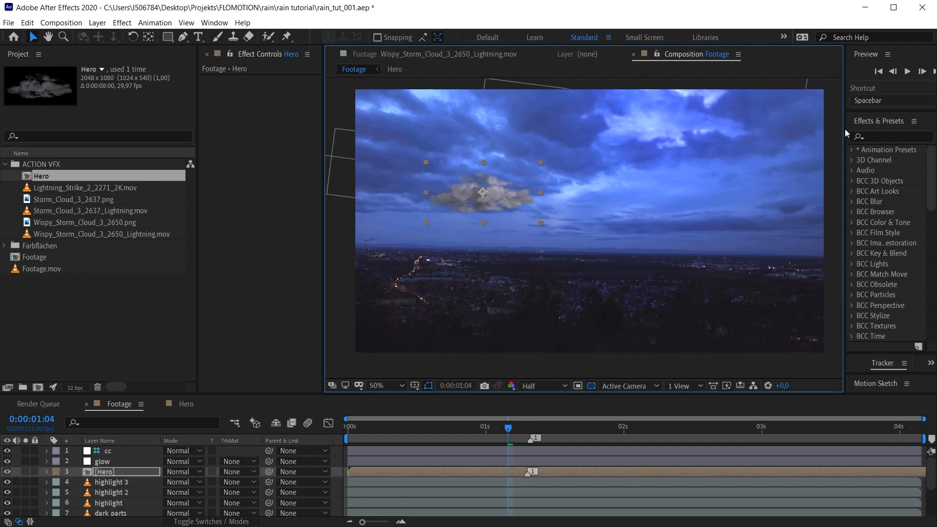
Step: Find the Levels effect, apply it to the Hero layer and go to the lightning flash at 0:00:01:08
click(874, 137)
text(l)
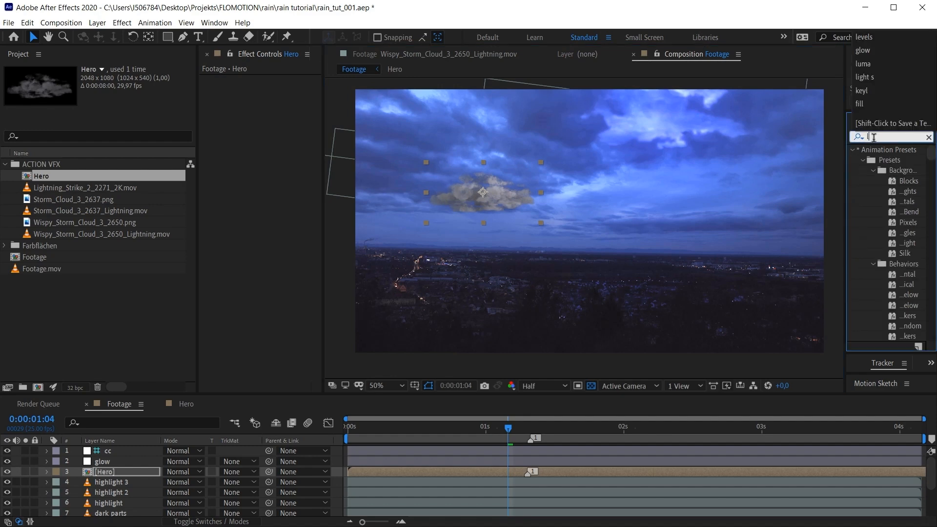
text(evels)
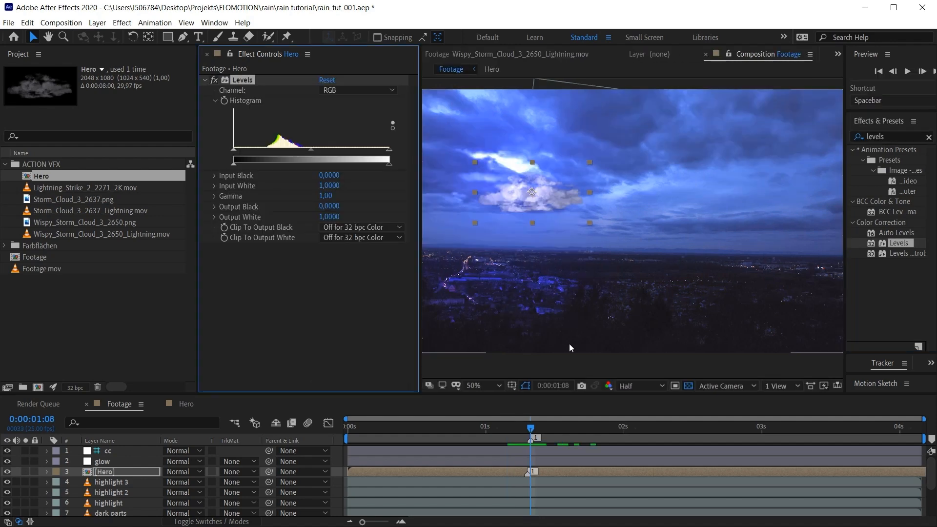
drag(472, 430, 531, 437)
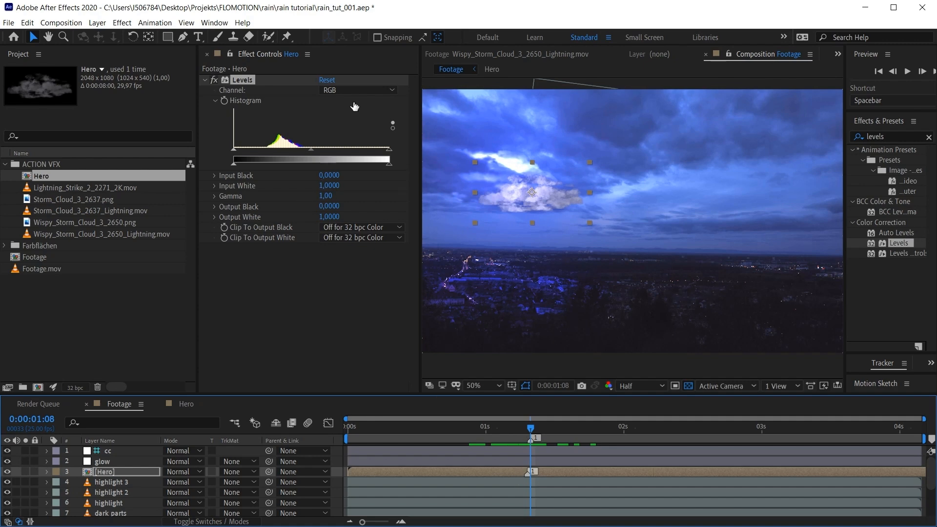
Step: Adjust the Hero layer's Levels to RGB input 0.0902–0.9882 and output 0.0941–0.8235, and Blue input 0.0941–0.8275 with output black 0.1569
drag(390, 150, 388, 150)
drag(234, 149, 247, 152)
drag(358, 165, 361, 165)
drag(243, 166, 248, 168)
click(358, 90)
click(343, 114)
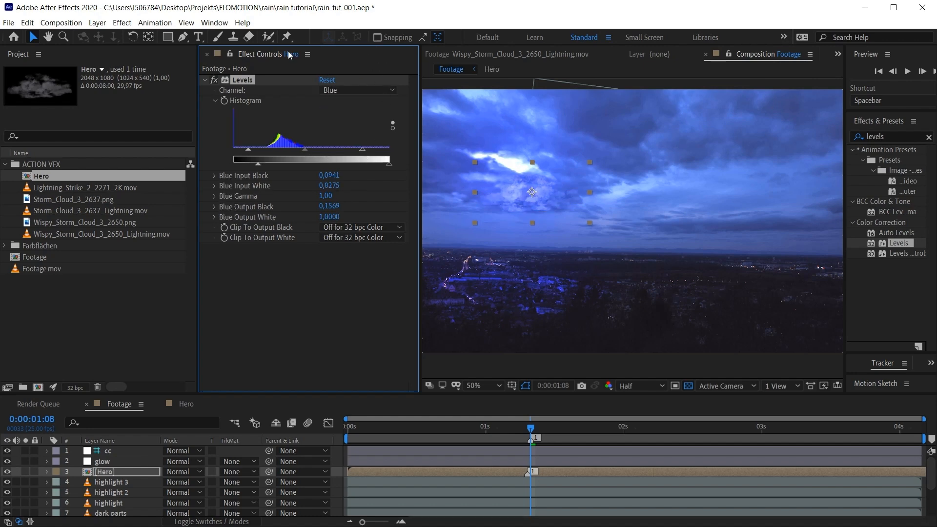
Step: Apply Camera Lens Blur with a blur radius of 10 to the Hero layer and go to 0:00:00:16
click(896, 136)
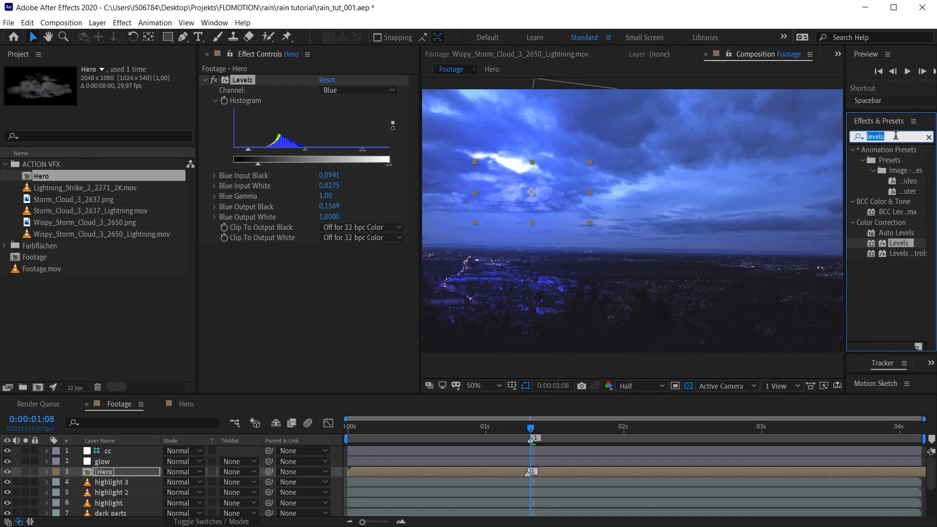
text(camera len)
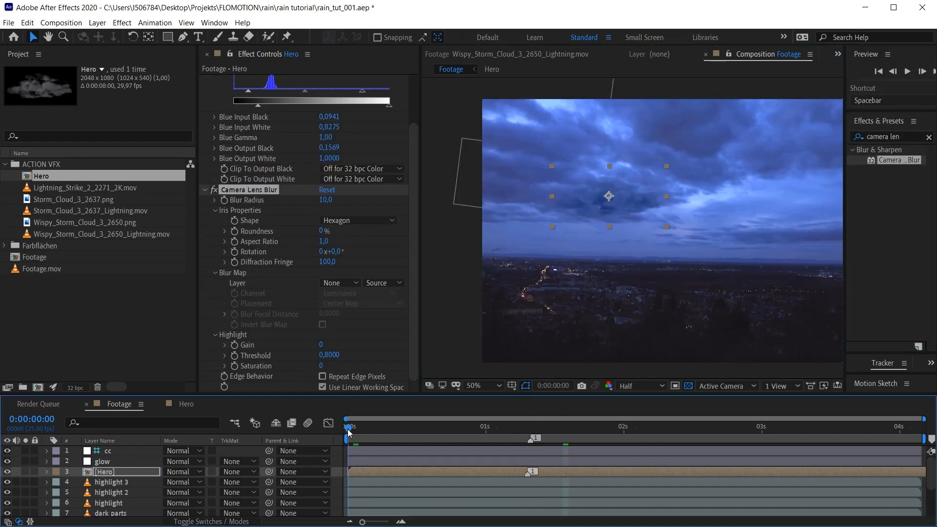
drag(349, 433, 436, 429)
Step: Raise the RGB output black in the Hero layer's Levels to 0.1098
scroll(680, 235, up, 2)
drag(681, 248, 685, 251)
scroll(408, 140, up, 3)
click(363, 85)
click(361, 98)
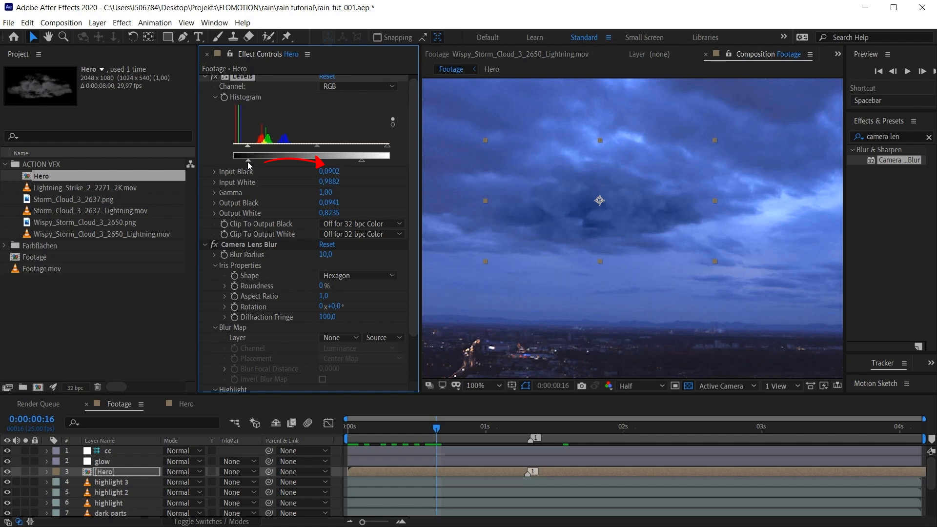
drag(247, 162, 250, 162)
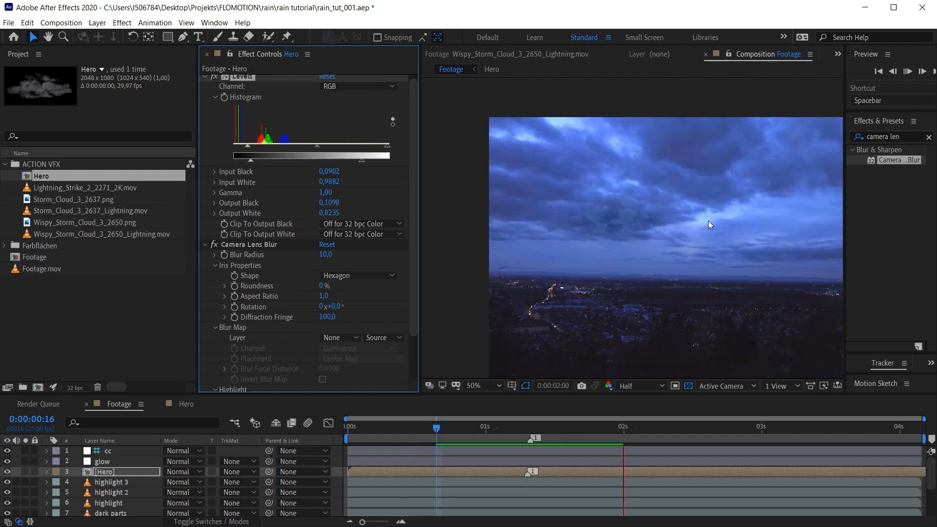
Step: Set the Hero layer's opacity to 80% and compare the shot with the layer hidden and shown
key(t)
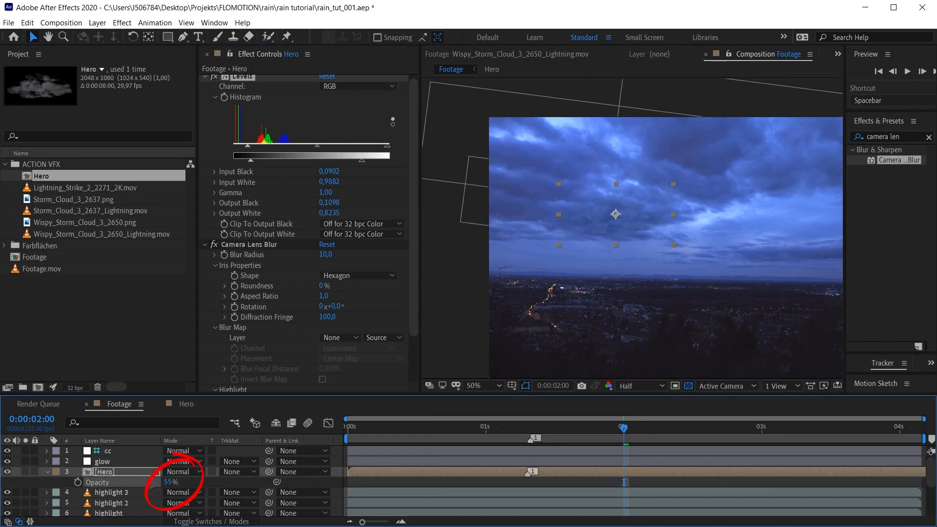
drag(159, 487, 163, 487)
click(7, 472)
click(7, 472)
click(7, 472)
click(7, 471)
Step: Play the composition from the start and check how the Hero cloud blends in by hiding and showing its layer
key(space)
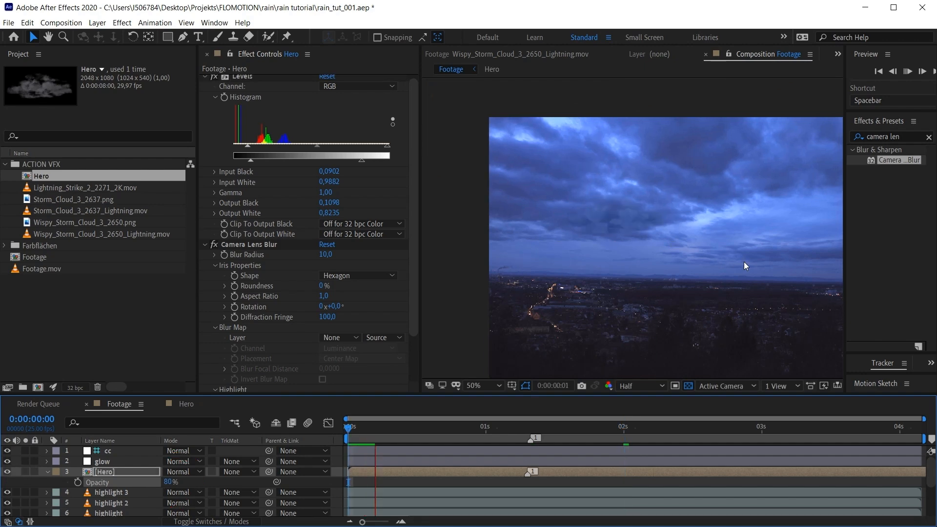
key(space)
click(7, 472)
click(8, 472)
click(8, 472)
click(8, 472)
click(8, 471)
click(8, 472)
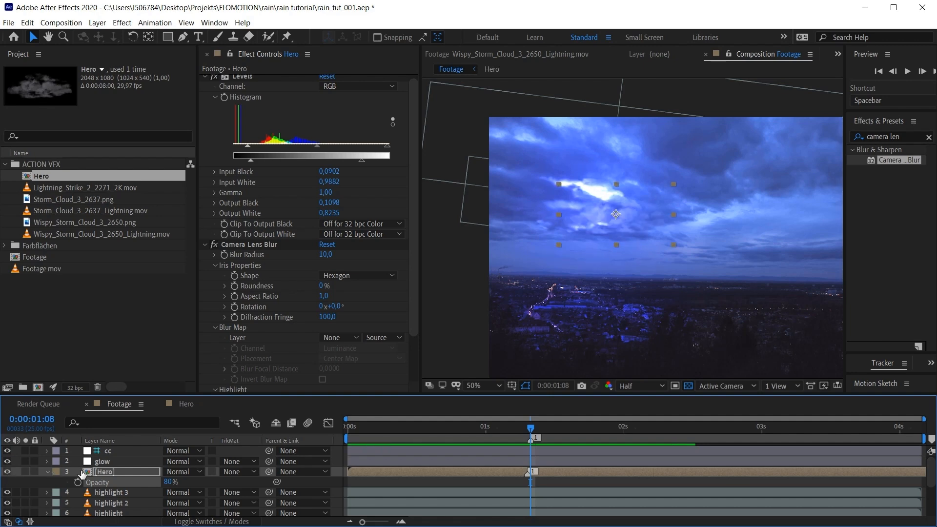
Step: Collapse the Hero layer's effects and create a cyan (00DEFF) solid named hint above the Hero layer
click(205, 245)
click(205, 81)
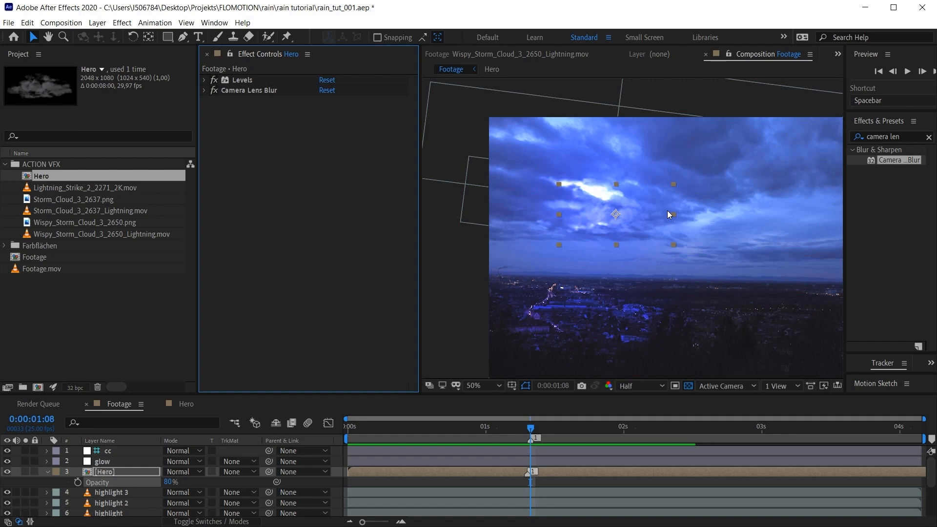
key(ctrl+y)
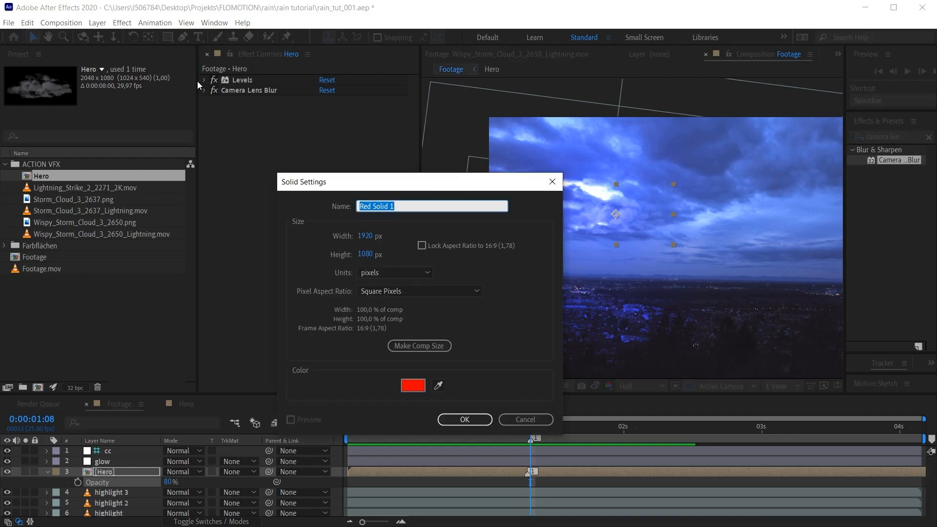
click(526, 419)
click(97, 23)
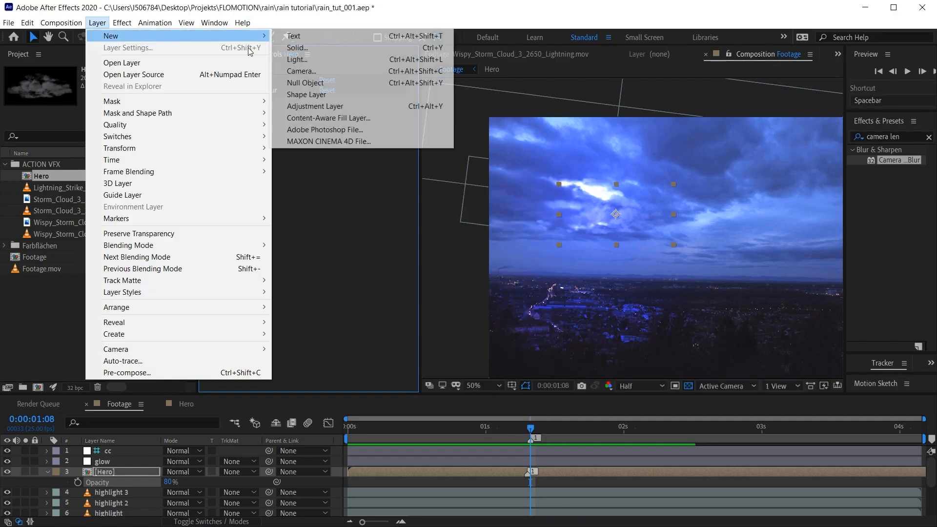
click(297, 47)
click(412, 385)
drag(383, 347, 383, 327)
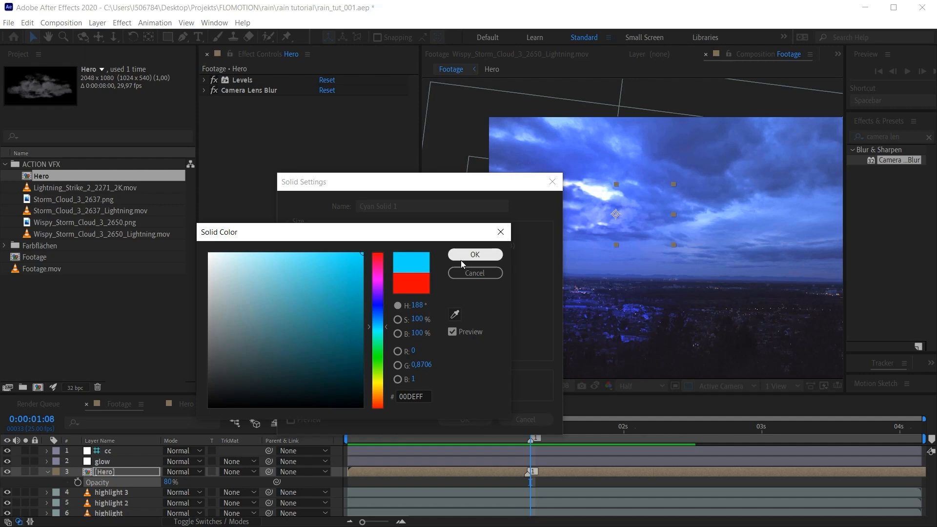
click(475, 254)
click(405, 205)
key(BackSpace)
text(hint)
key(Return)
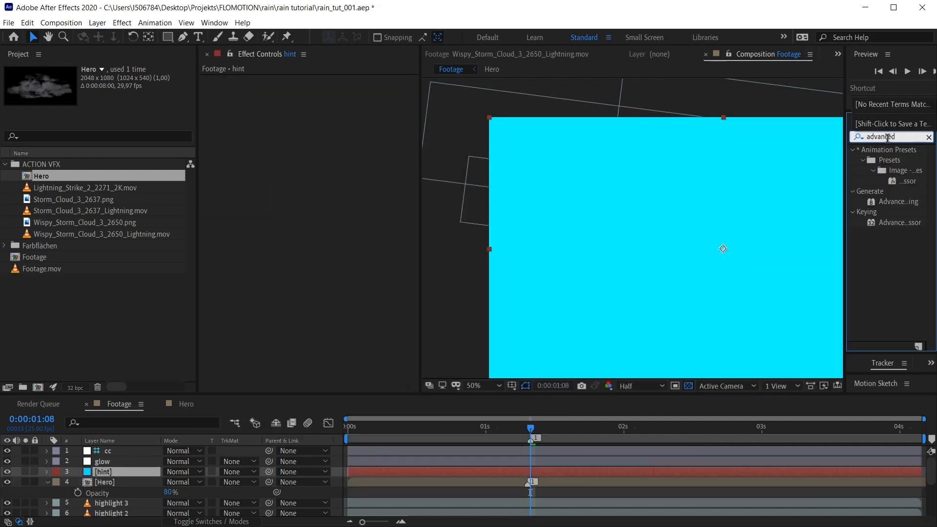
Step: Apply Advanced Lightning to the hint solid, with its origin at about 368,210 and its direction point at about 936,578
drag(845, 194, 788, 194)
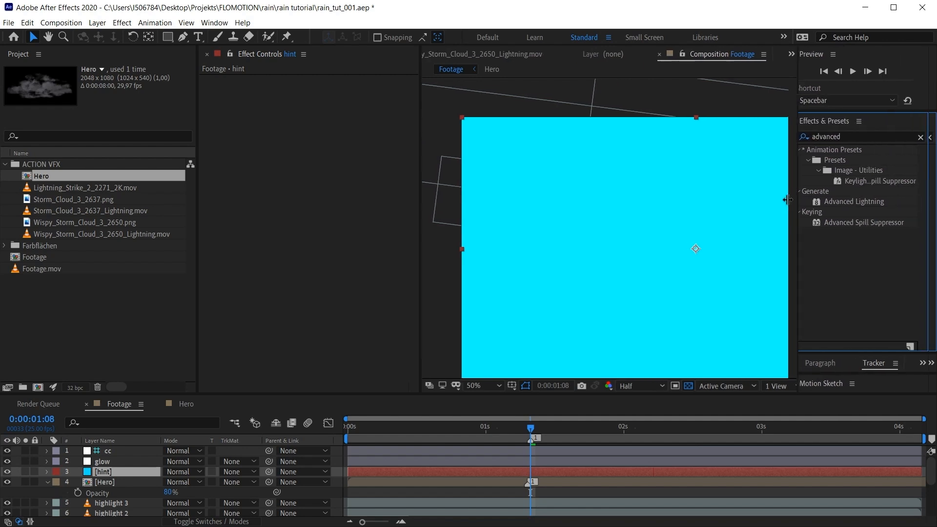
drag(844, 202, 631, 226)
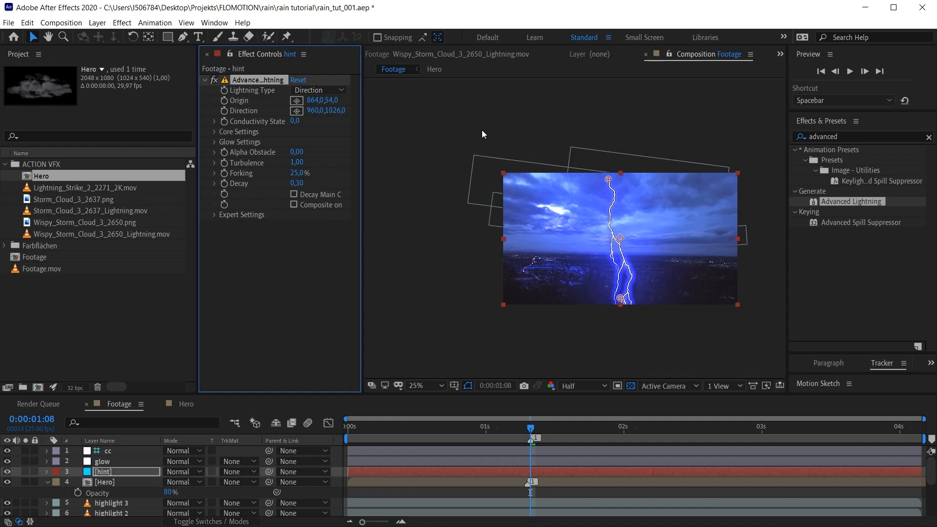
drag(608, 179, 547, 199)
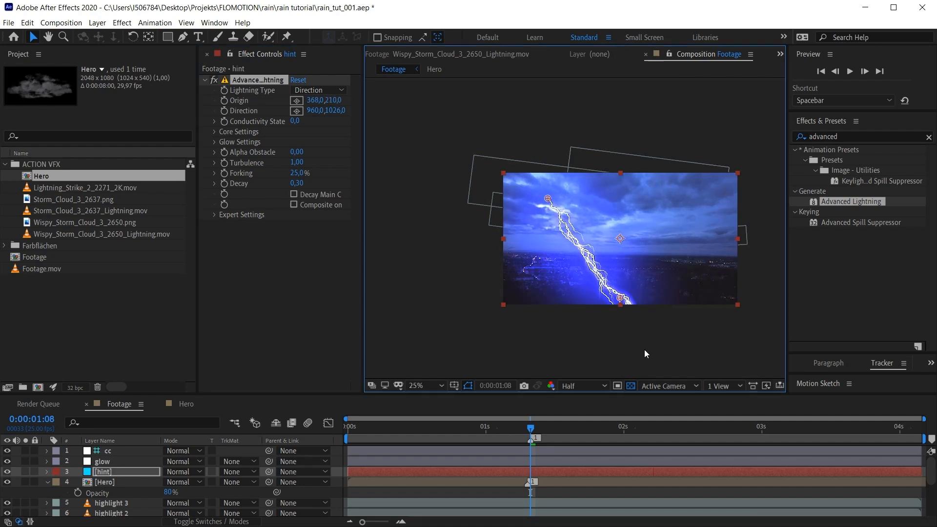
drag(619, 299, 617, 243)
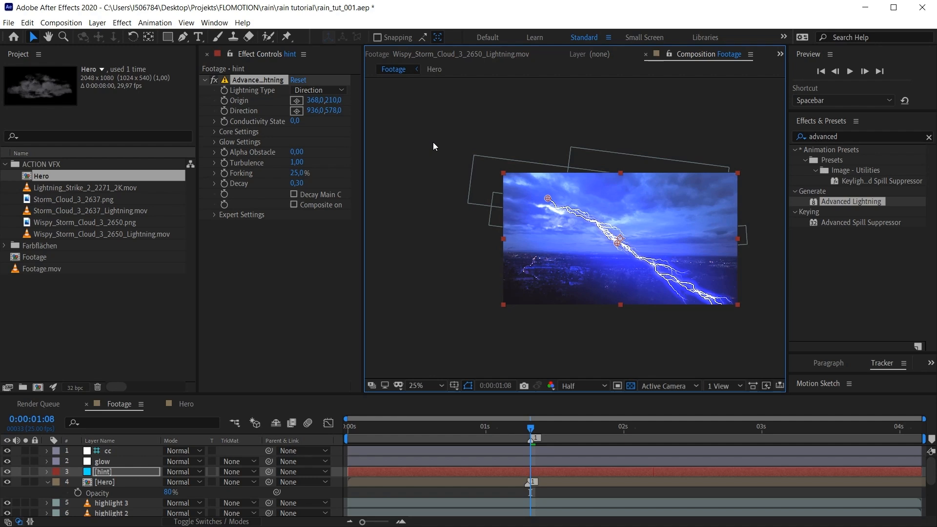
Step: Change the lightning type to Strike and reposition its origin to about 276,298 and its direction point to about 848,490
click(322, 91)
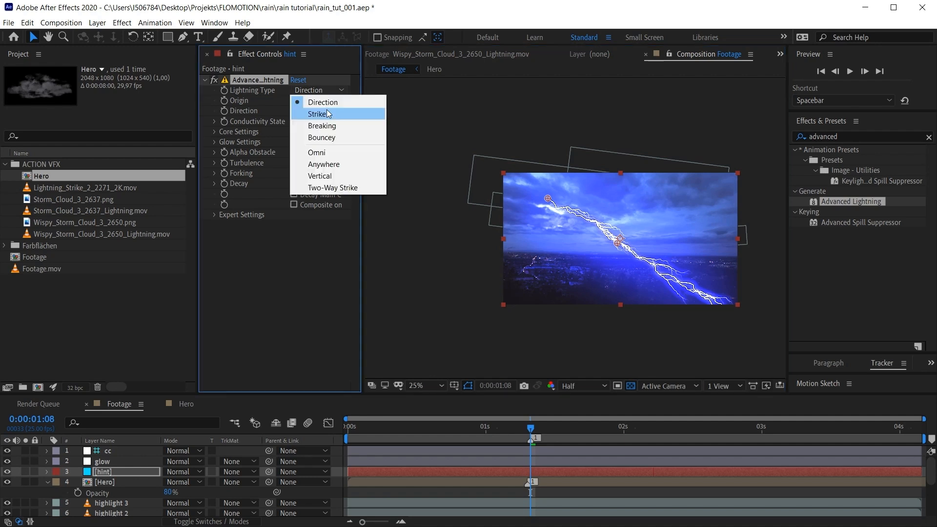
click(327, 114)
mouse_move(548, 199)
mouse_down()
mouse_move(538, 196)
mouse_move(536, 209)
mouse_up()
mouse_move(617, 243)
mouse_down()
mouse_move(663, 206)
mouse_move(666, 226)
mouse_move(623, 234)
mouse_up()
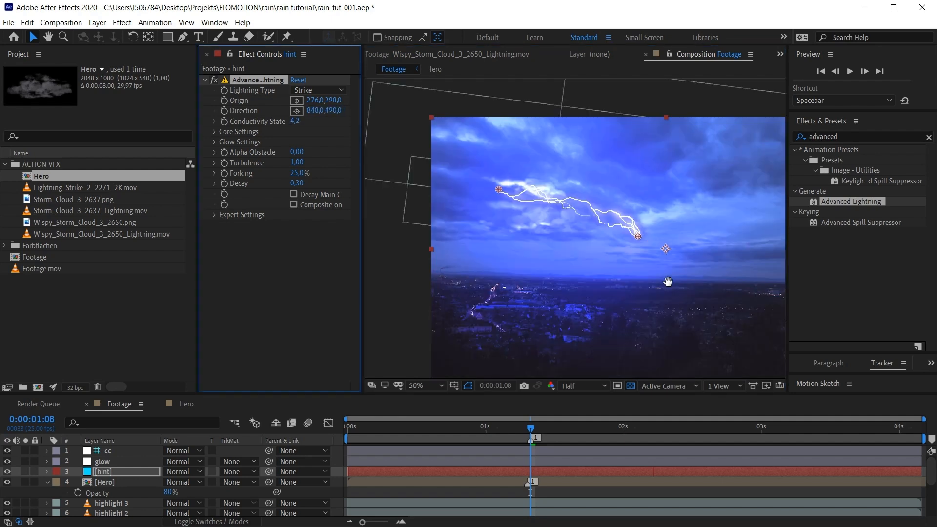
Step: Keyframe the lightning's Conductivity State at 0 at the start of the composition
drag(667, 280, 630, 275)
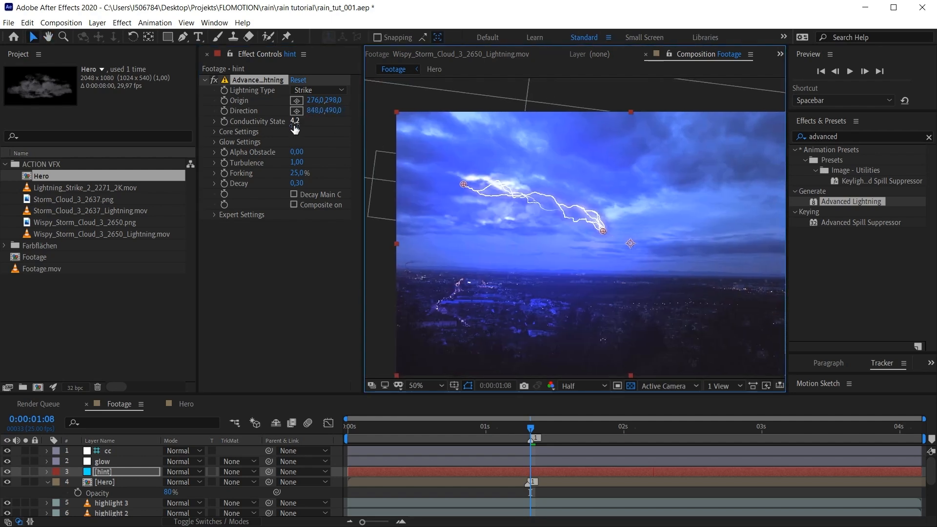
drag(293, 123, 312, 123)
click(348, 426)
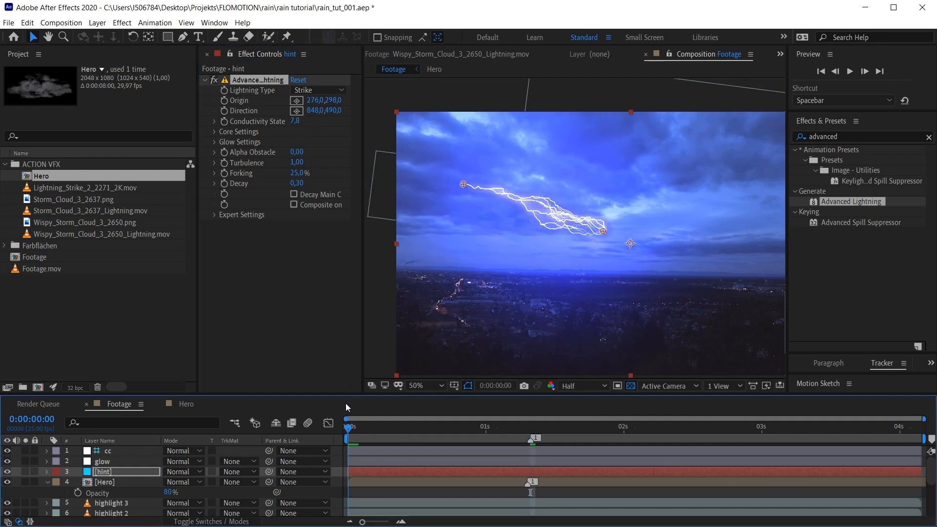
click(224, 121)
click(295, 121)
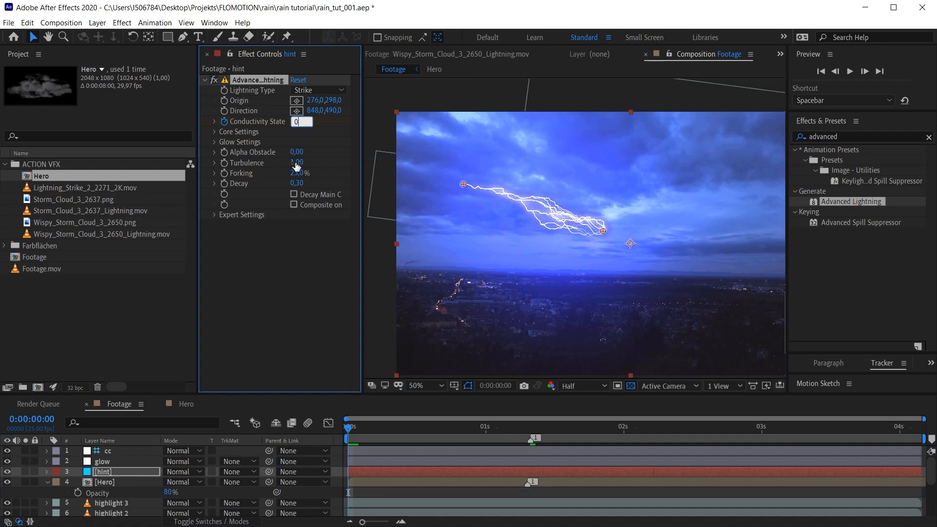
text(0)
key(Return)
Step: Set the lightning's Conductivity State to 20.2 at 0:00:04:03 and preview the animation from the start
click(920, 434)
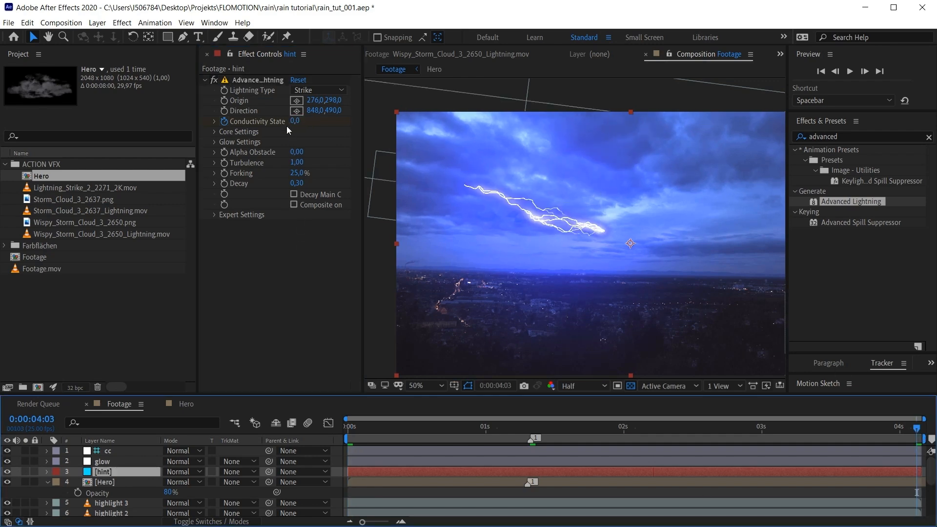
drag(295, 121, 462, 145)
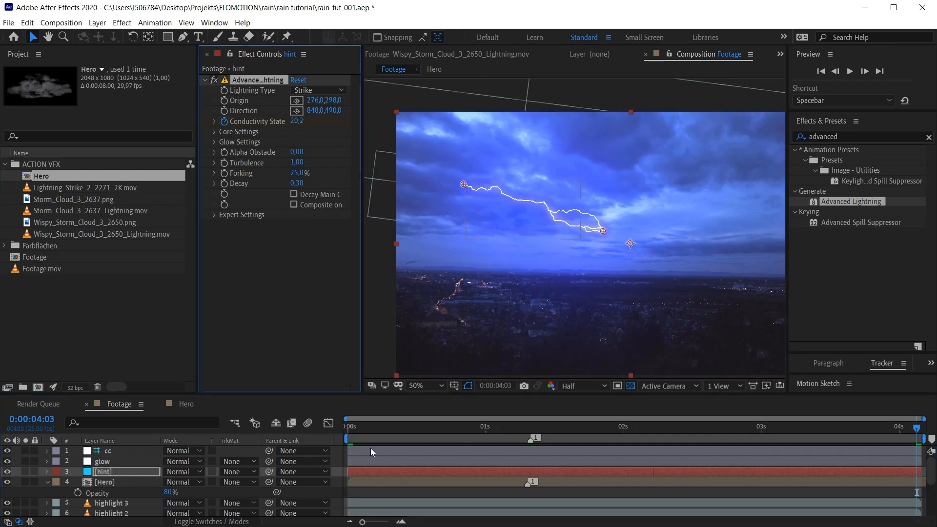
click(348, 432)
key(space)
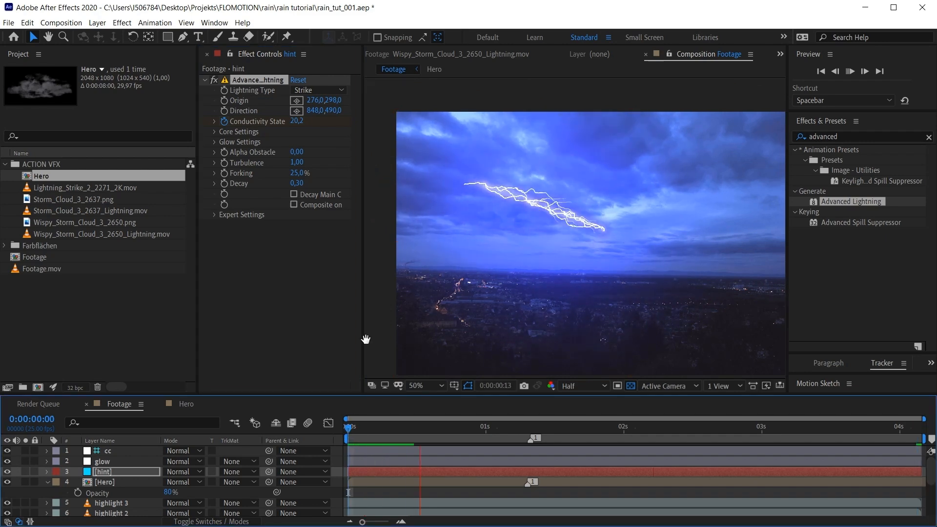
key(space)
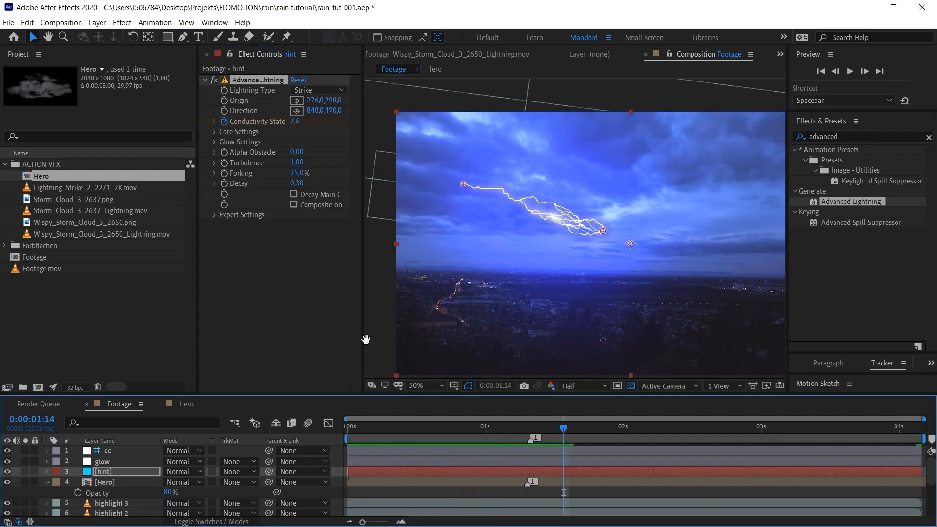
Step: Reduce the lightning's forking to 23% and set its glow radius to 24 and glow opacity to 19%
drag(303, 173, 300, 173)
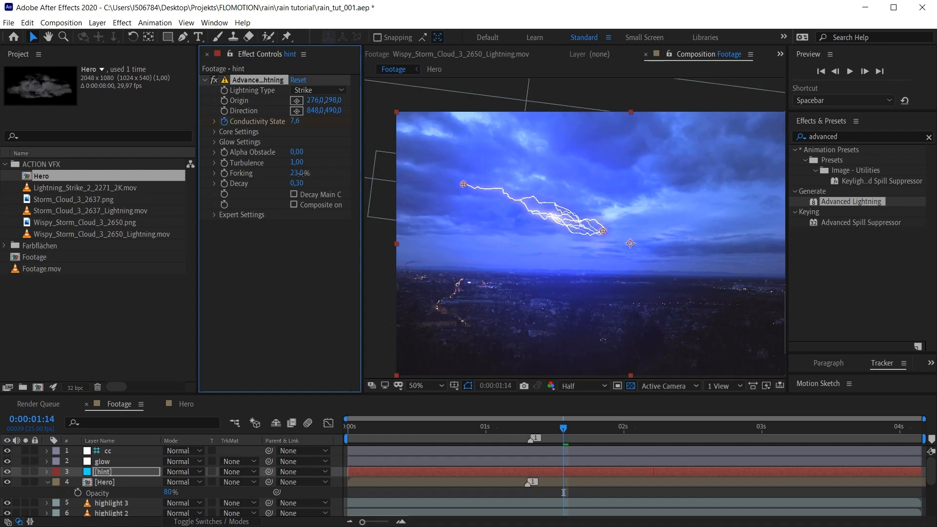
click(216, 141)
drag(300, 156, 246, 156)
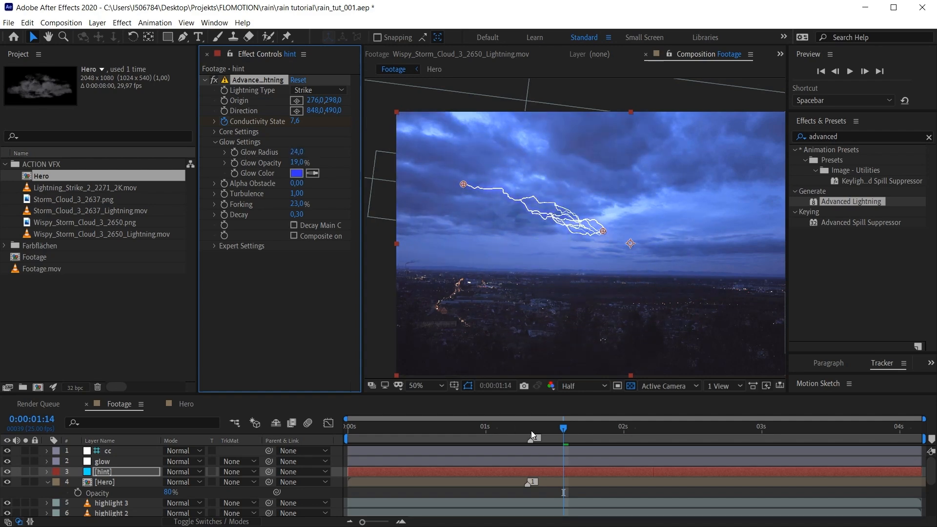
Step: Go to 0:00:01:08 and solo the Hero and hint layers against a black background
click(531, 430)
click(25, 482)
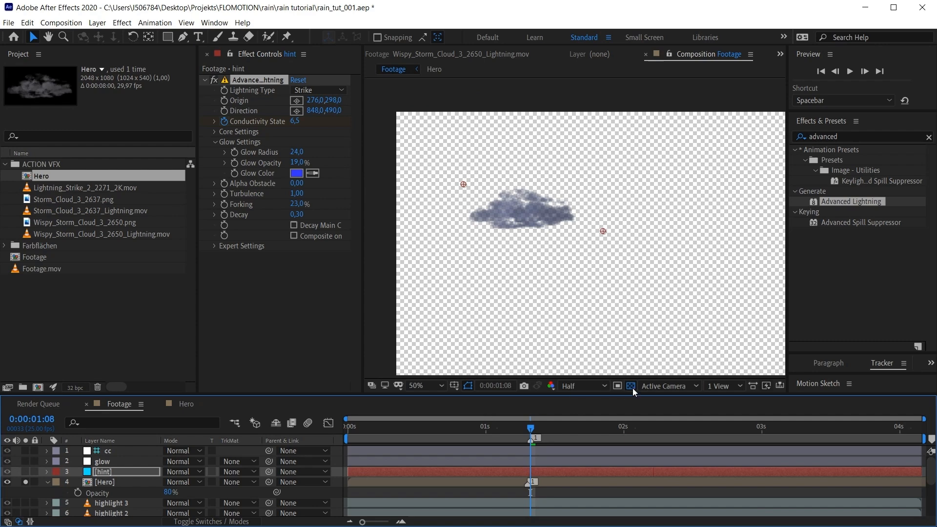
click(105, 482)
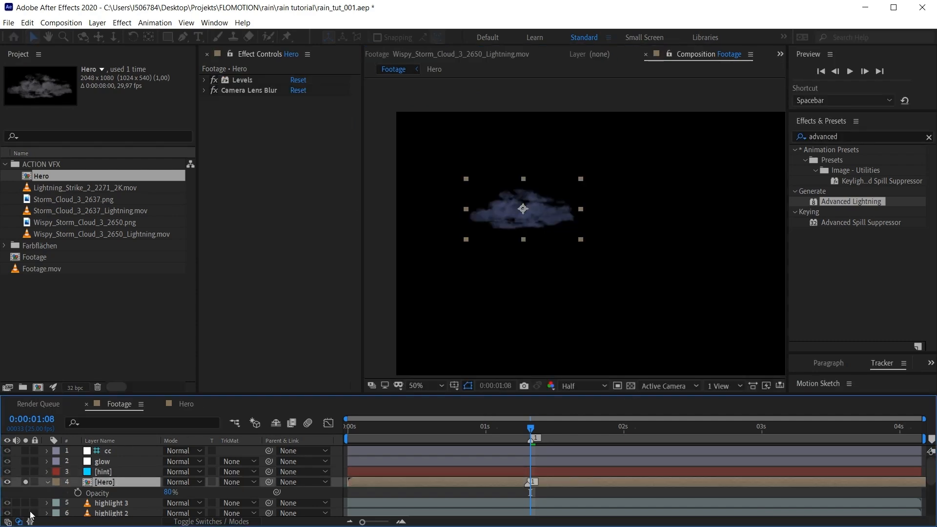
click(25, 471)
click(103, 471)
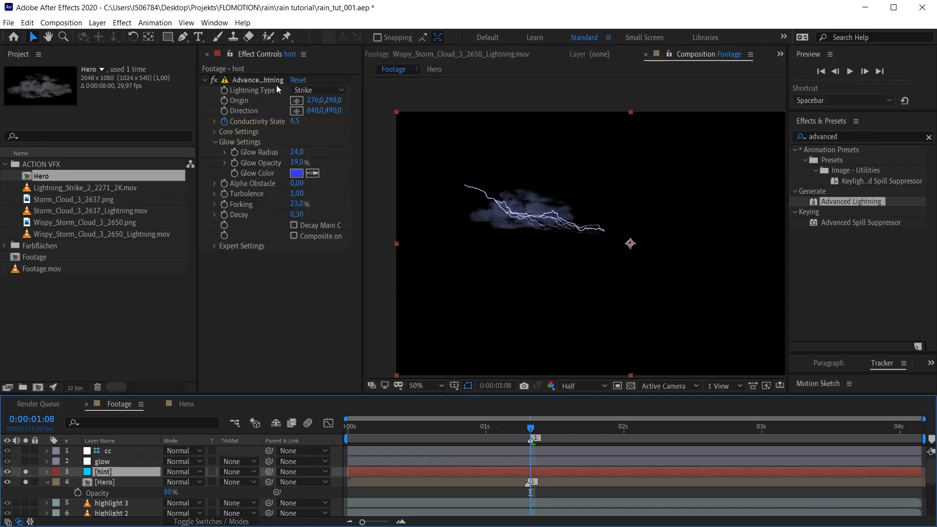
Step: Place the lightning's ends inside the Hero cloud, with the origin at 340,426 and the direction point at 696,426
click(257, 79)
scroll(552, 246, up, 2)
key(v)
drag(461, 216, 476, 212)
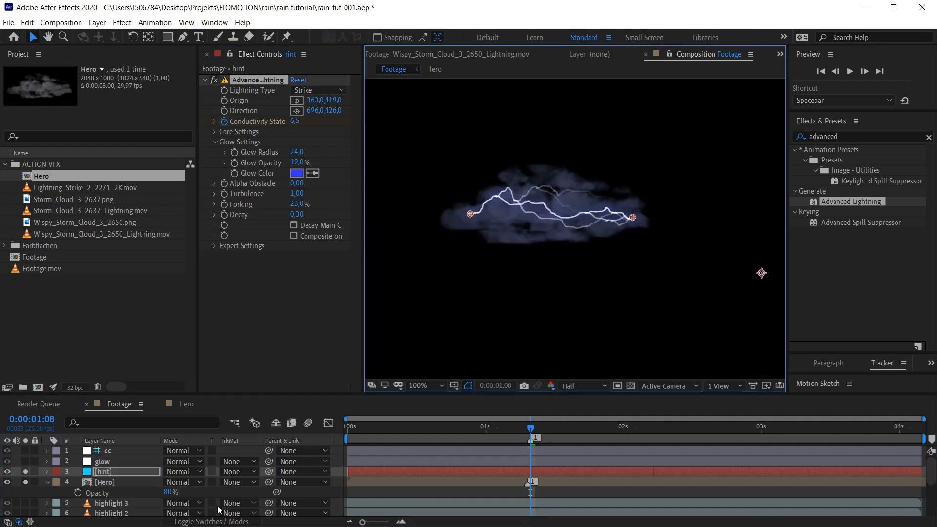
key(ctrl+z)
Step: Enable keyframing for the lightning's origin and direction, and move them to about 361,454 and 666,432
click(224, 100)
click(225, 111)
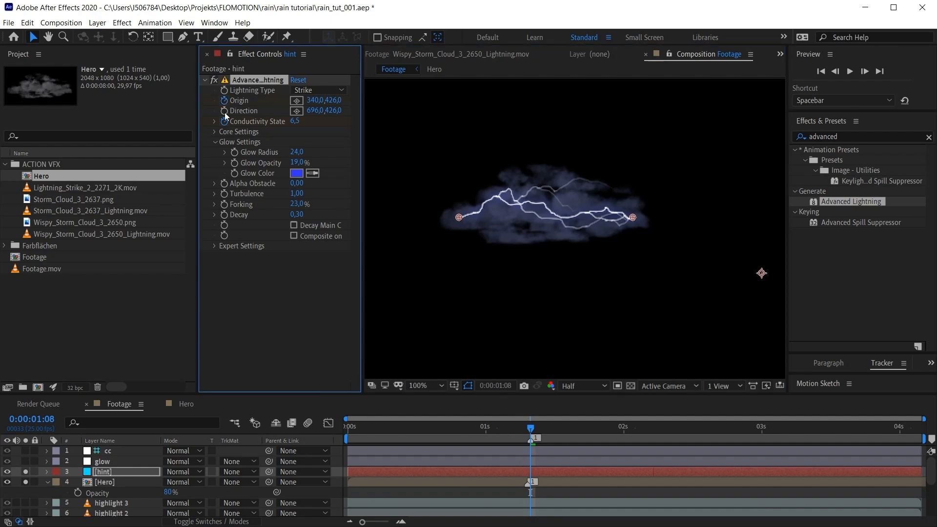
drag(632, 219, 617, 221)
drag(458, 217, 469, 230)
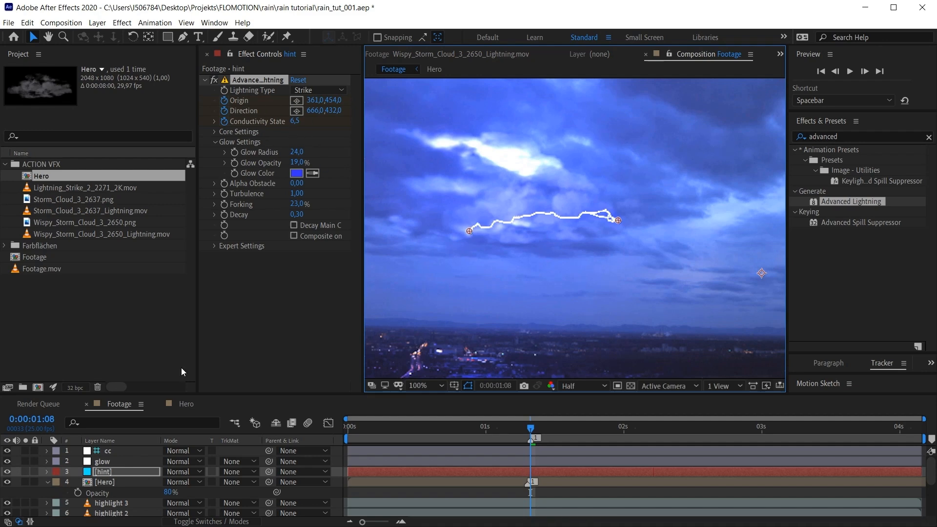
Step: Set the hint layer's blending mode to Add
click(182, 472)
click(207, 120)
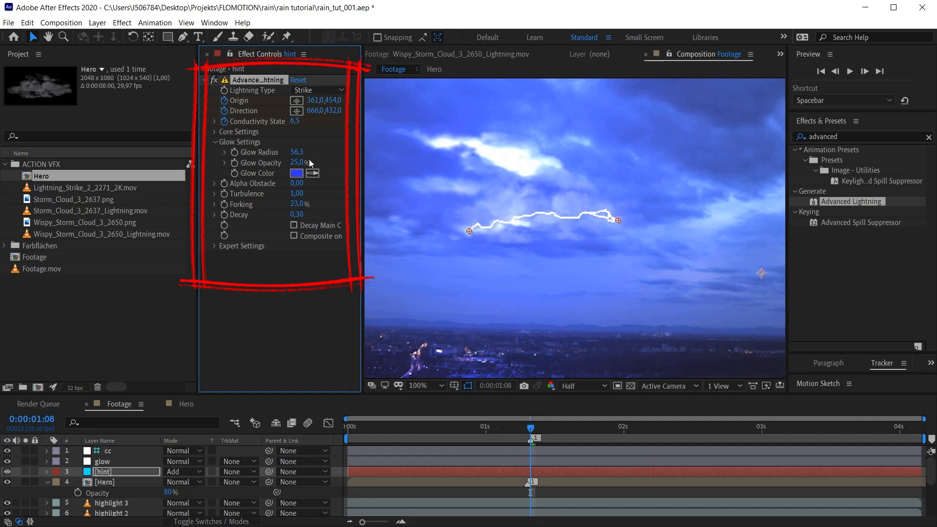
Step: Set the lightning's glow opacity to 38% and tighten its ends to origin 367,451 and direction 624,432
drag(298, 167, 304, 167)
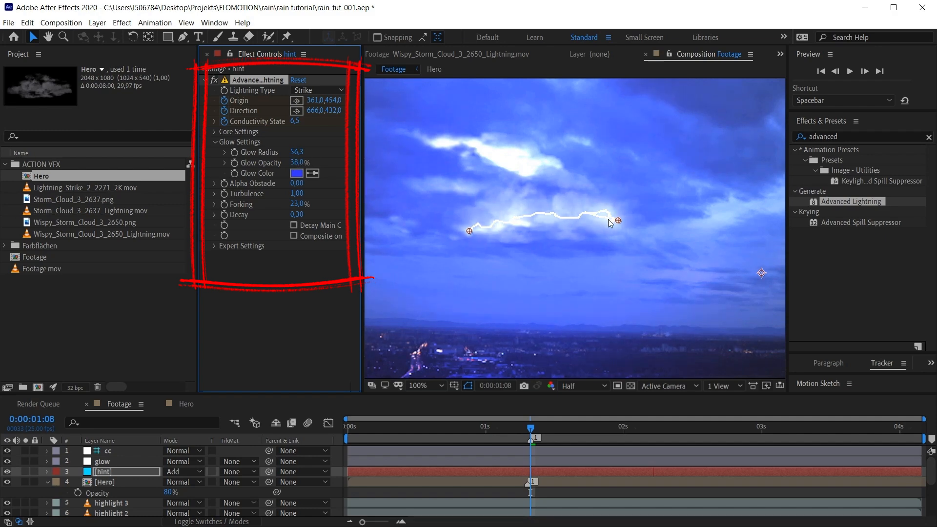
drag(618, 220, 599, 220)
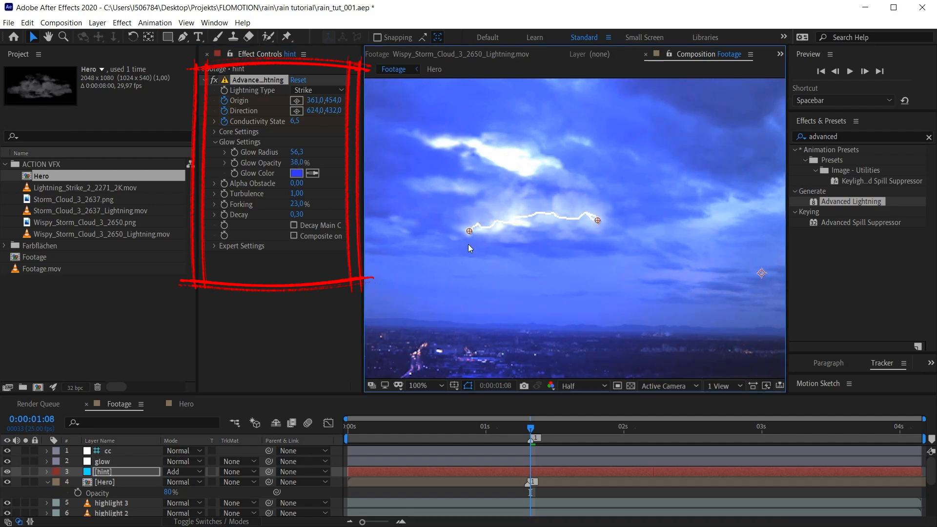
Step: Thin the lightning's core to a radius of 0.8 and set the core opacity to 37%
click(213, 133)
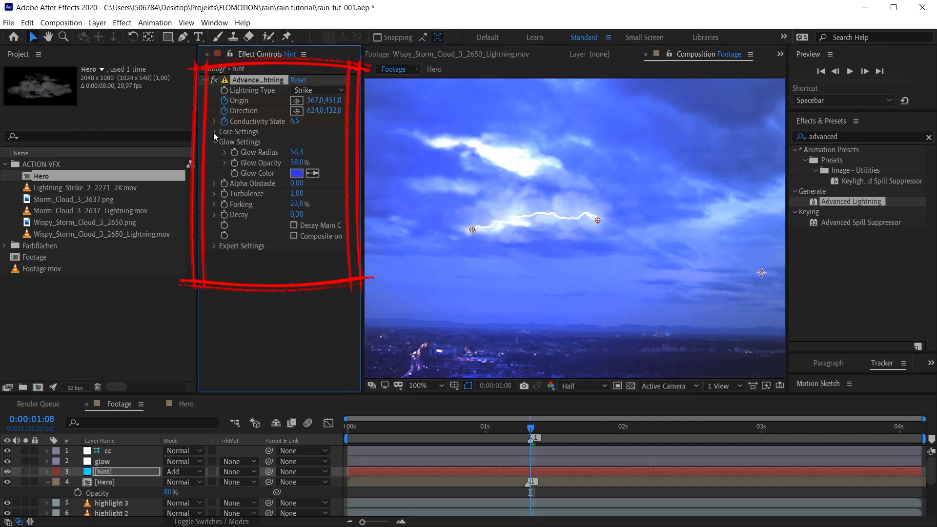
drag(296, 142, 290, 141)
drag(296, 152, 213, 165)
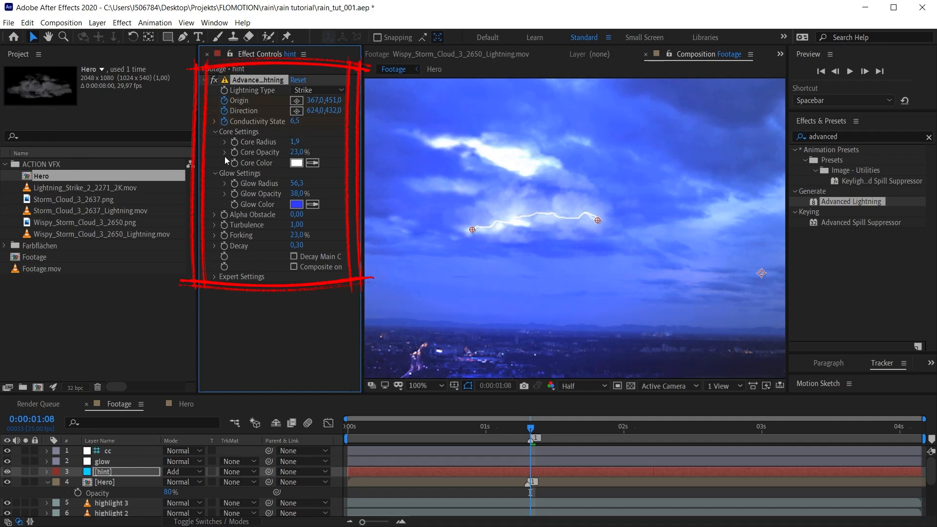
mouse_move(298, 142)
mouse_down()
mouse_move(240, 152)
mouse_move(296, 159)
mouse_up()
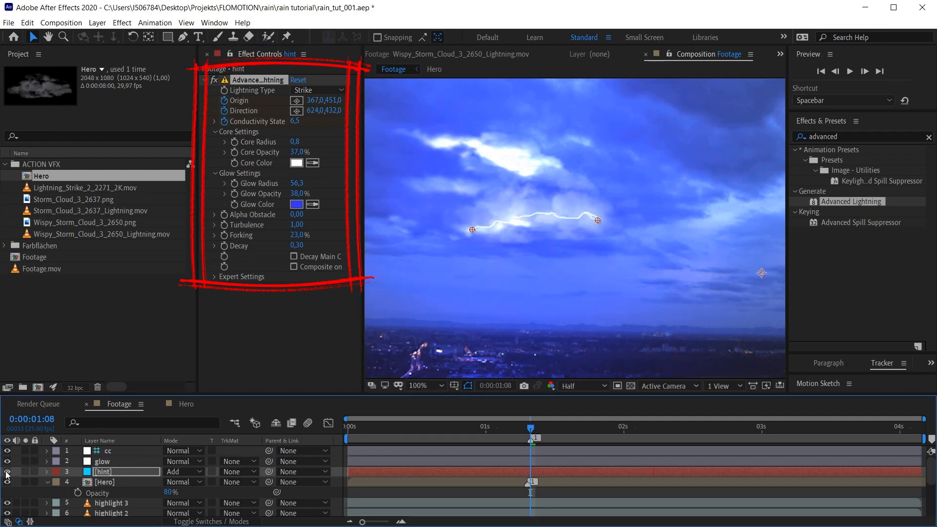
Step: Shrink the lightning in the preceding frames, with origin 435,434 and direction 490,441 at 0:00:01:07, and 448,440 and 478,441 at the earliest keyframe
key(Page_Up)
drag(471, 228, 492, 227)
drag(598, 220, 507, 220)
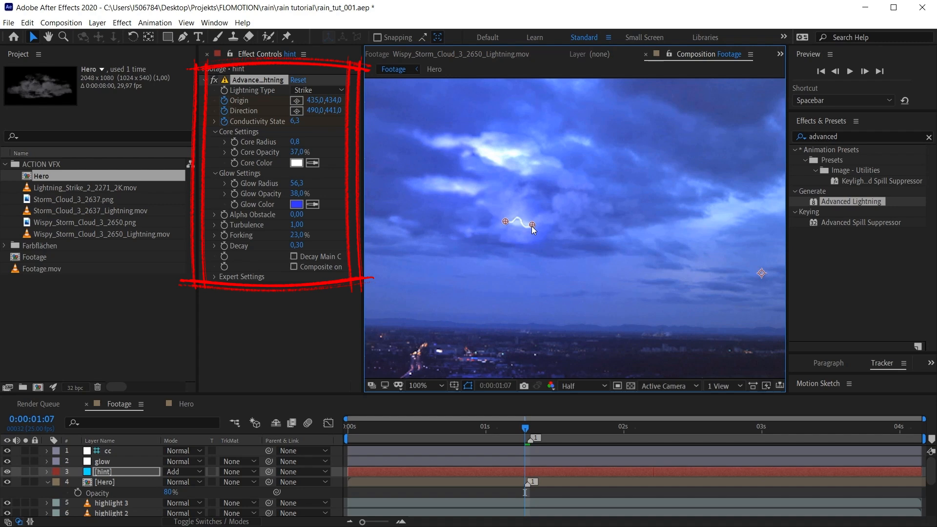
key(Page_Up)
key(Page_Up)
Step: Compare the frame with and without the hint layer, and trim the layer's start to 0:00:01:05
click(7, 472)
click(7, 471)
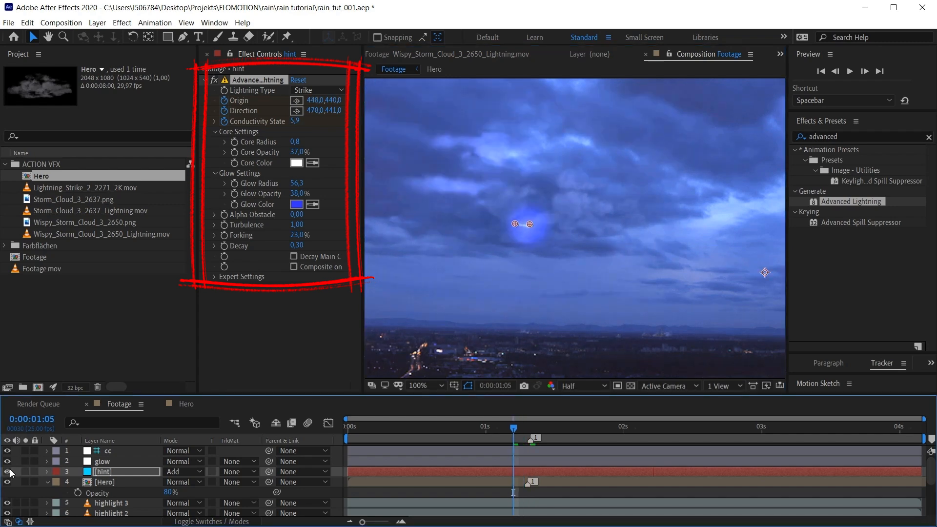
drag(350, 473, 517, 474)
Step: Go to 0:00:01:10 and reposition the lightning's ends there to continue its motion
key(Page_Down)
key(Page_Down)
key(Page_Down)
key(Page_Down)
key(Page_Down)
click(244, 81)
click(466, 206)
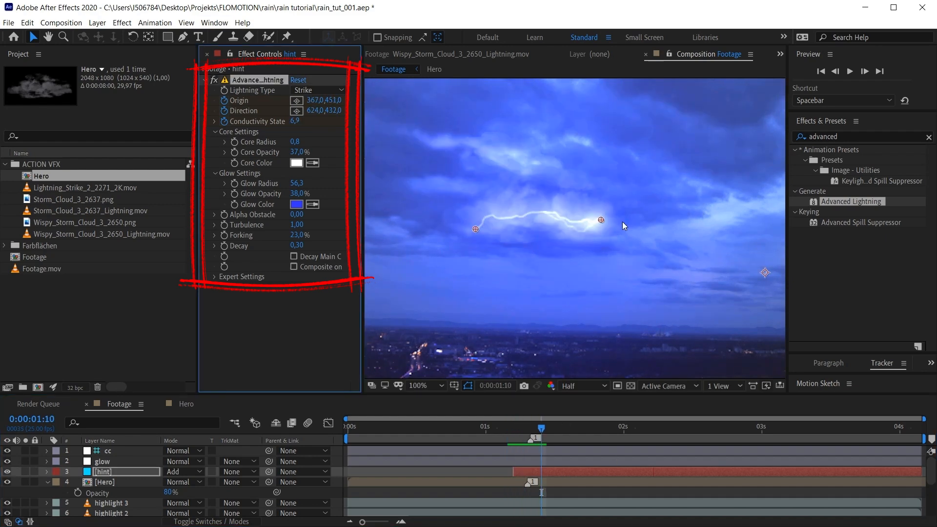
Step: Pull the lightning's direction point inward two frames after 0:00:01:10, and trim the hint layer's end to that moment
key(Page_Down)
key(Page_Down)
drag(568, 222, 539, 220)
click(657, 475)
drag(920, 473, 597, 474)
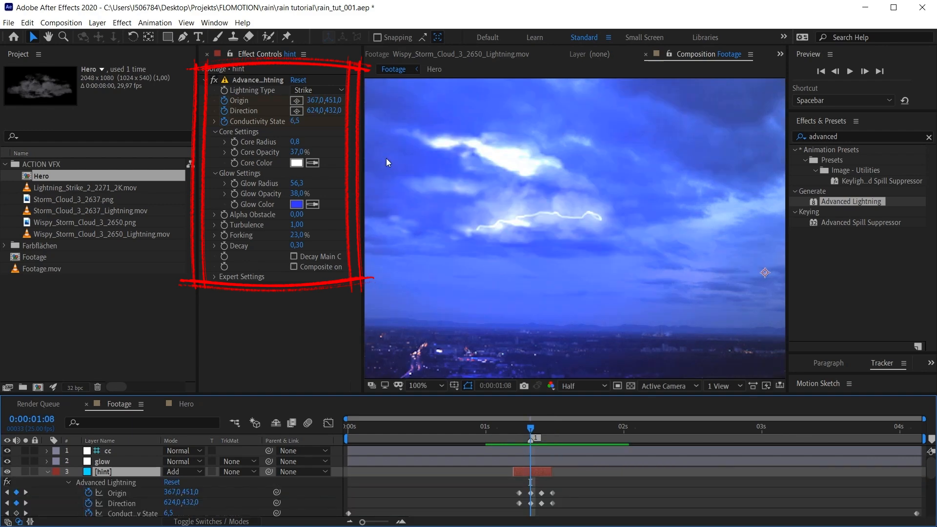
Step: Set the lightning's forking to 100%, turbulence to 1.09, glow radius to 43.6 and glow opacity to 4%
click(215, 235)
drag(253, 252, 341, 235)
drag(296, 183, 273, 196)
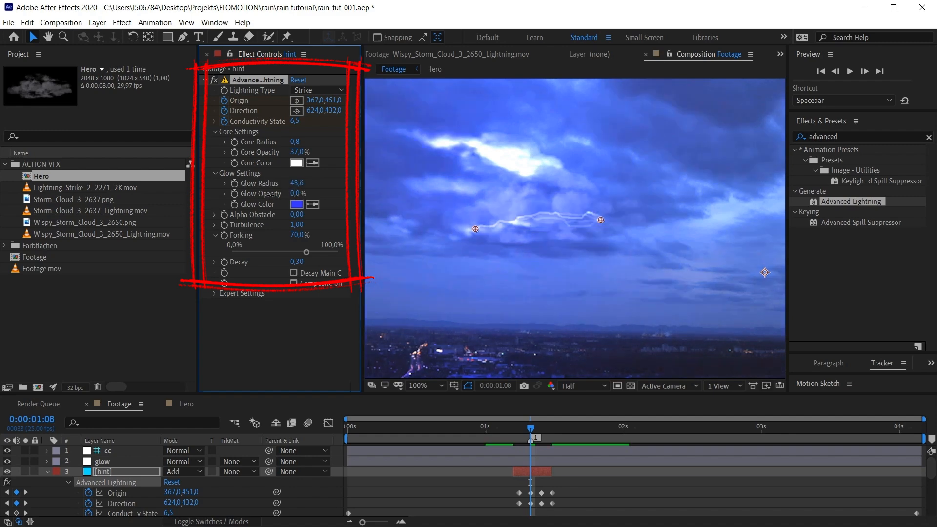
drag(298, 235, 355, 222)
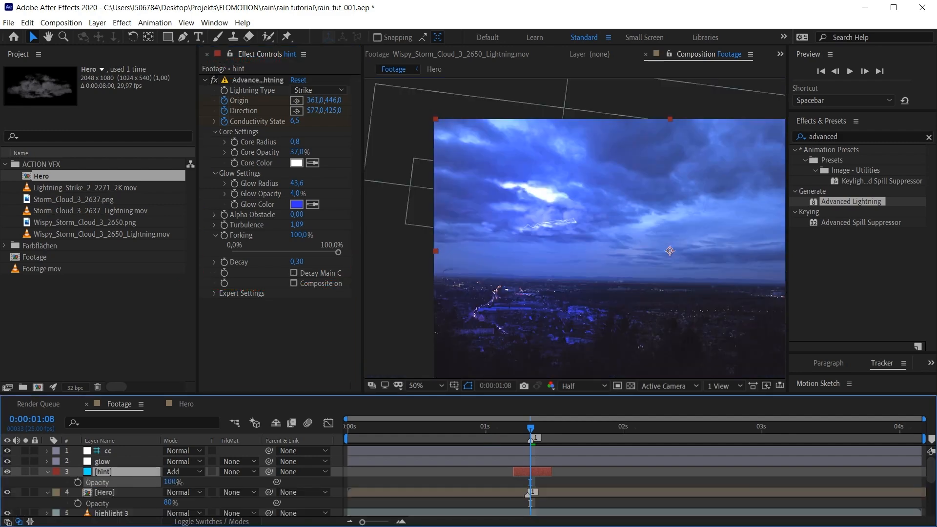
Step: Set the hint layer's opacity to 58% and go to 0:00:01:04
drag(157, 482, 150, 483)
drag(600, 256, 587, 249)
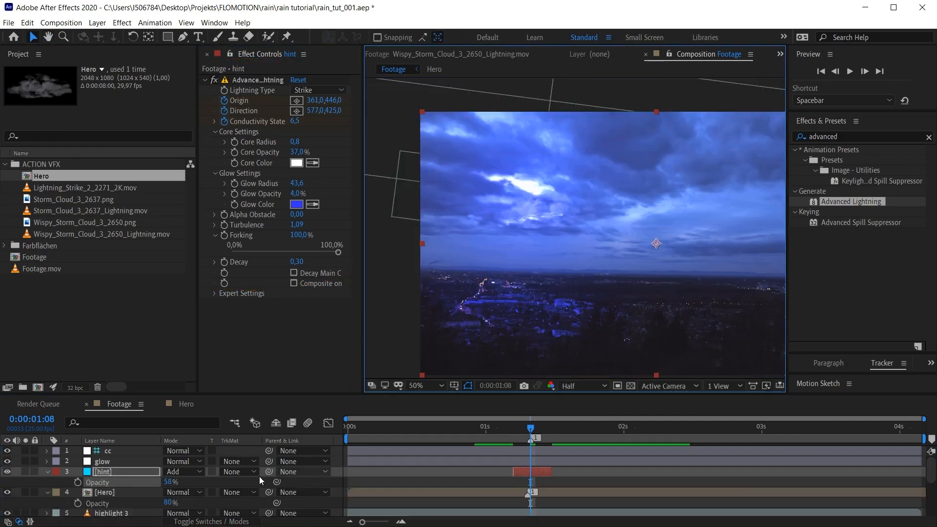
drag(525, 432, 508, 433)
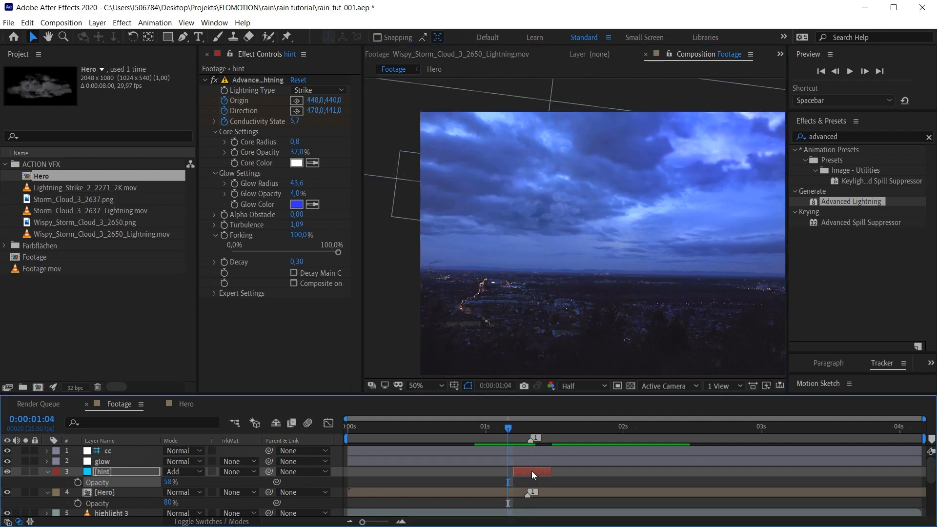
Step: Duplicate the hint layer, start the shortened copy at 0:00:01:03, and move its lightning into the bright clouds, with origin 372,440 and direction 766,469
key(ctrl+d)
drag(533, 474, 526, 473)
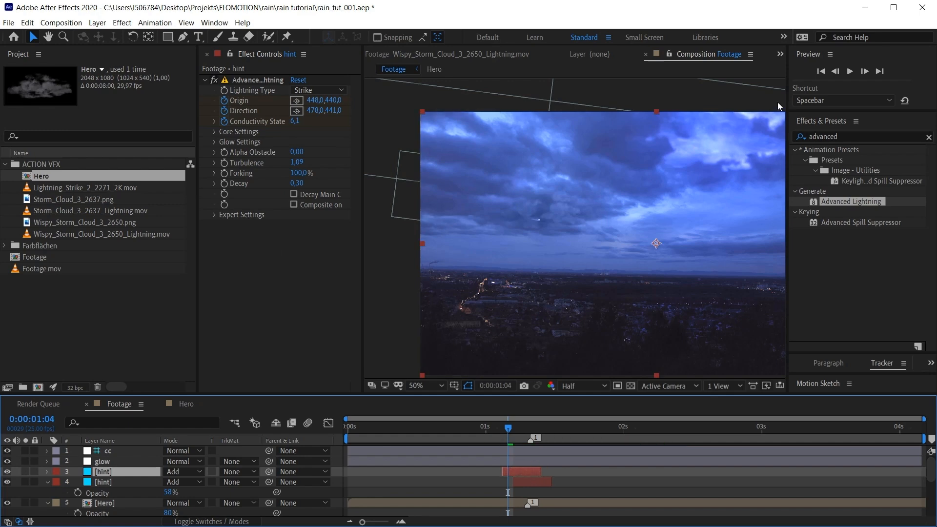
drag(706, 153, 662, 167)
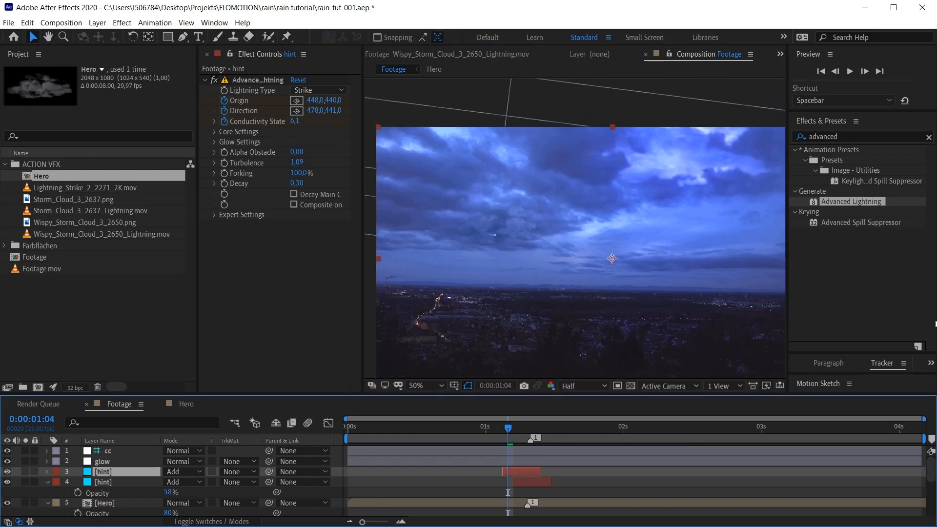
drag(535, 245, 710, 164)
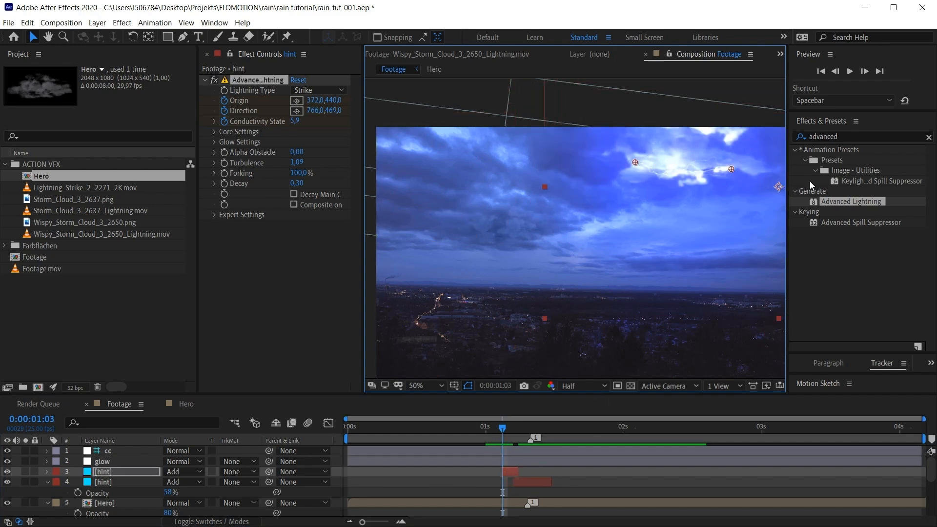
Step: Apply Camera Lens Blur to the duplicated hint layer with a blur radius of 2
click(847, 138)
text(ca)
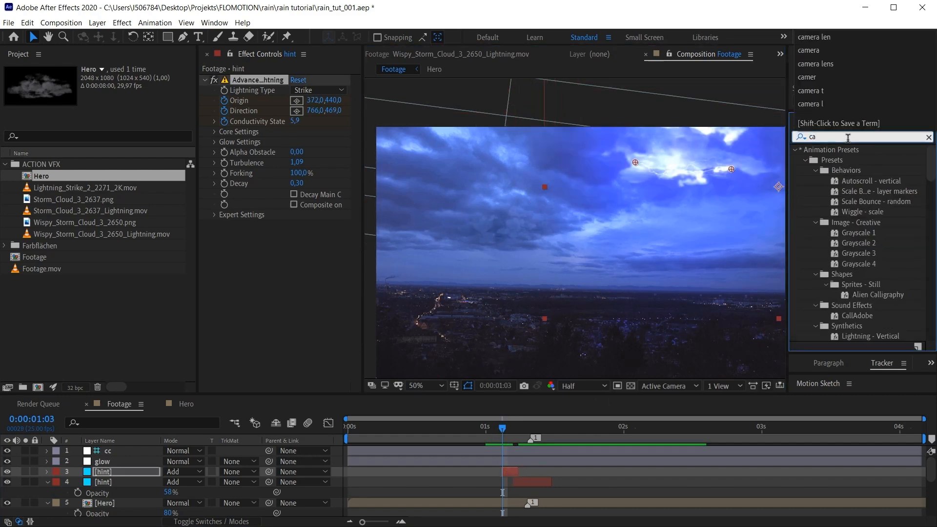
text(mera)
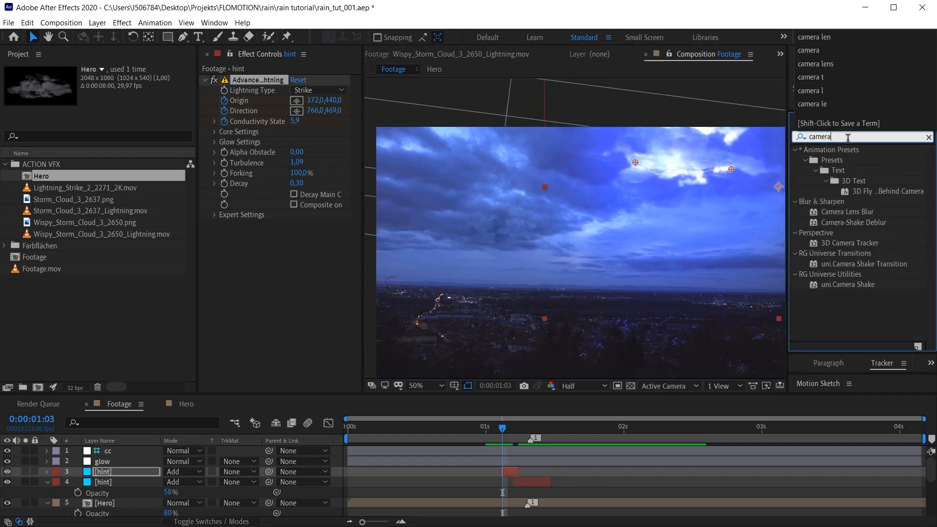
double_click(860, 212)
Step: Add Camera Lens Blur to the original hint layer at 0:00:01:08 and set its blur radius to 3
click(531, 431)
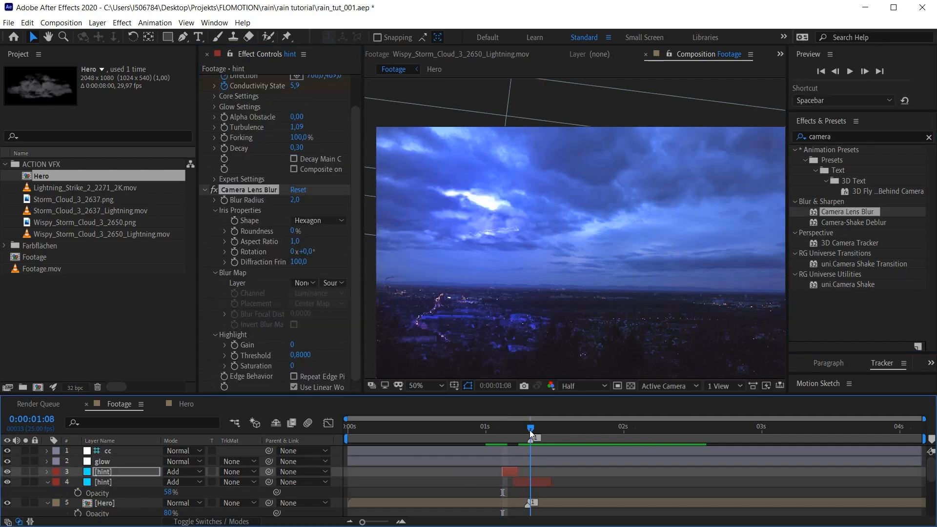
scroll(510, 268, up, 2)
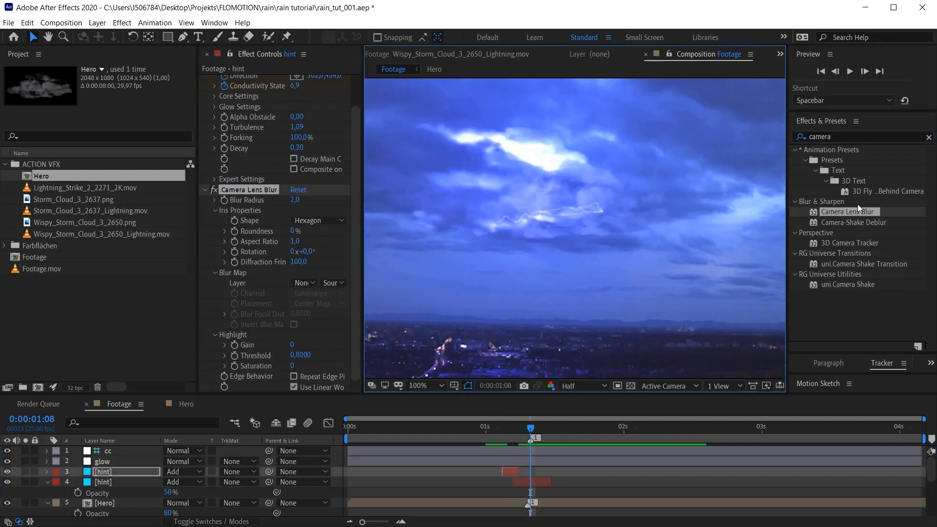
drag(835, 216, 517, 482)
drag(294, 200, 288, 200)
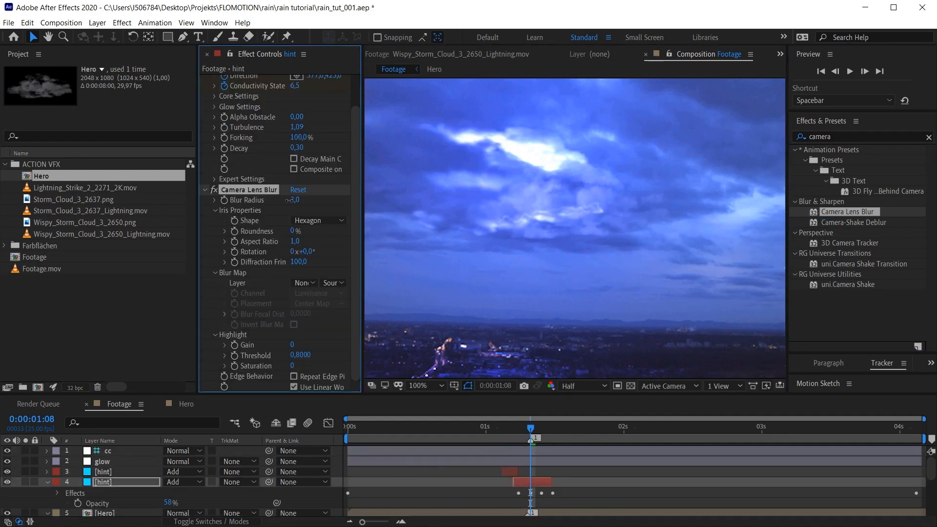
Step: Preview the lightning animation at Full resolution
click(578, 385)
click(586, 410)
scroll(629, 248, down, 1)
key(space)
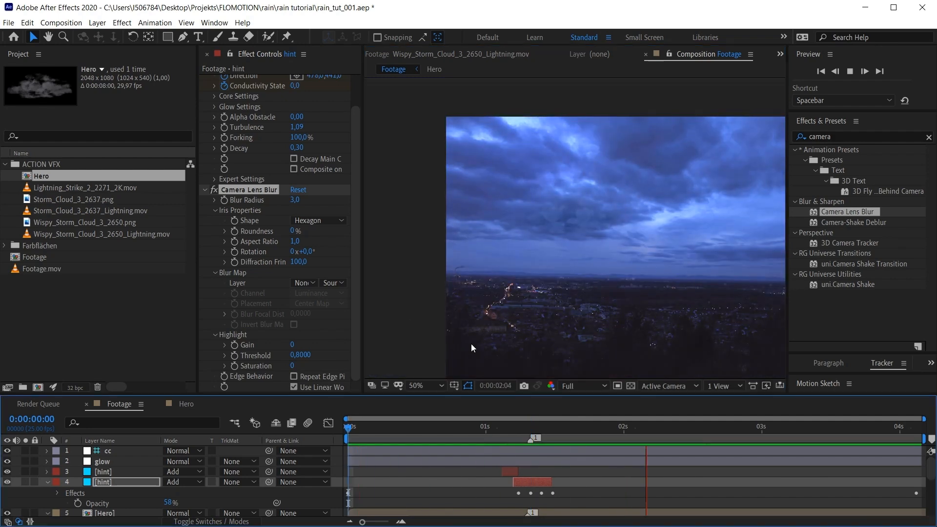
Step: Add further copies of the hint layer before and after the existing flashes, and review the layer stack
click(511, 434)
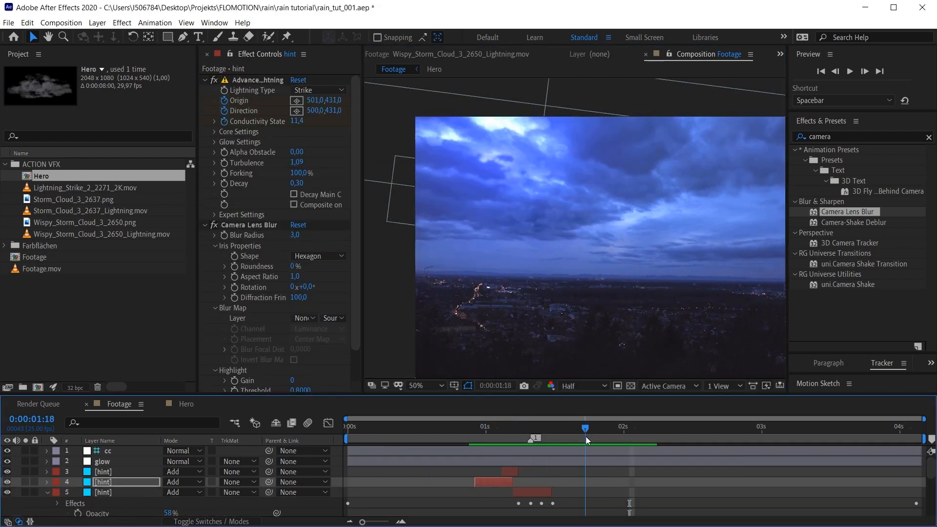
drag(576, 434, 722, 429)
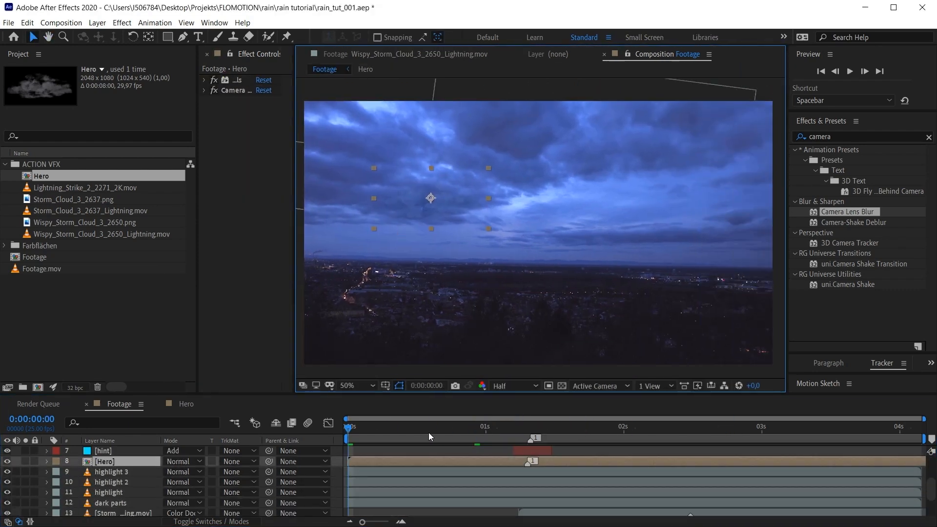
scroll(538, 495, up, 2)
scroll(546, 498, down, 1)
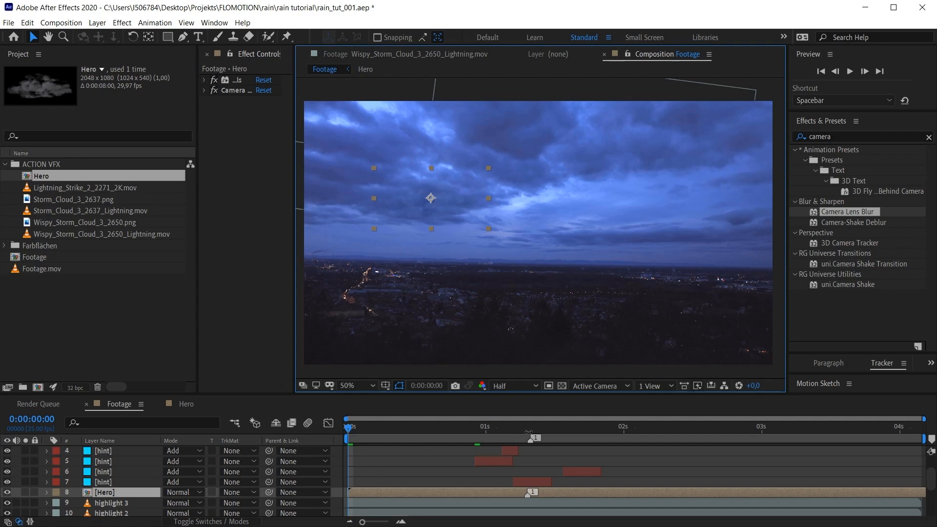
Step: Preview the Footage composition and compare the frame at 0:00:01:08 with layer 7 [hint] and layer 8 [Hero] hidden and shown
key(space)
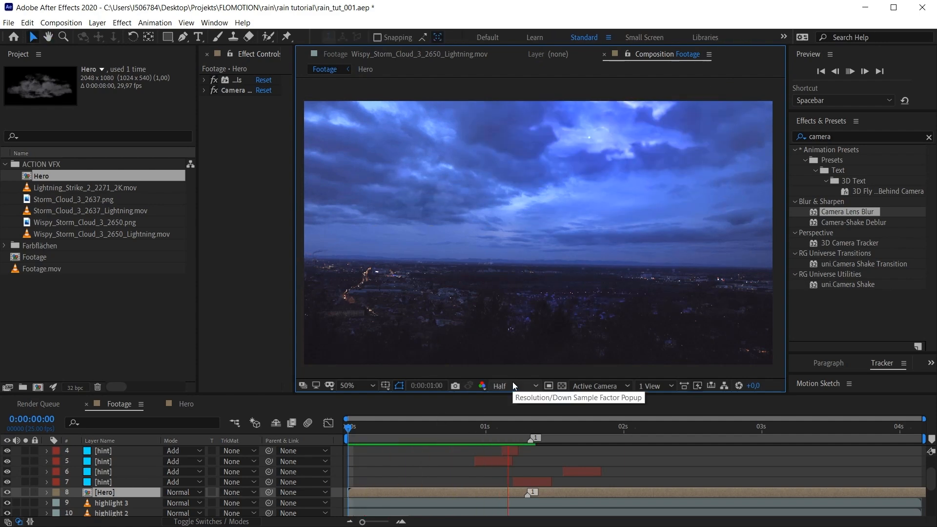
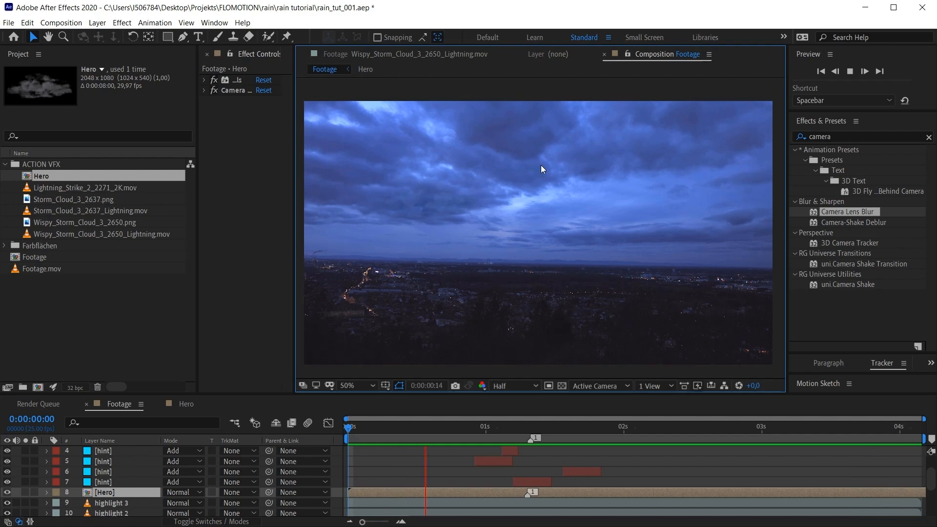
click(531, 429)
click(7, 481)
click(8, 492)
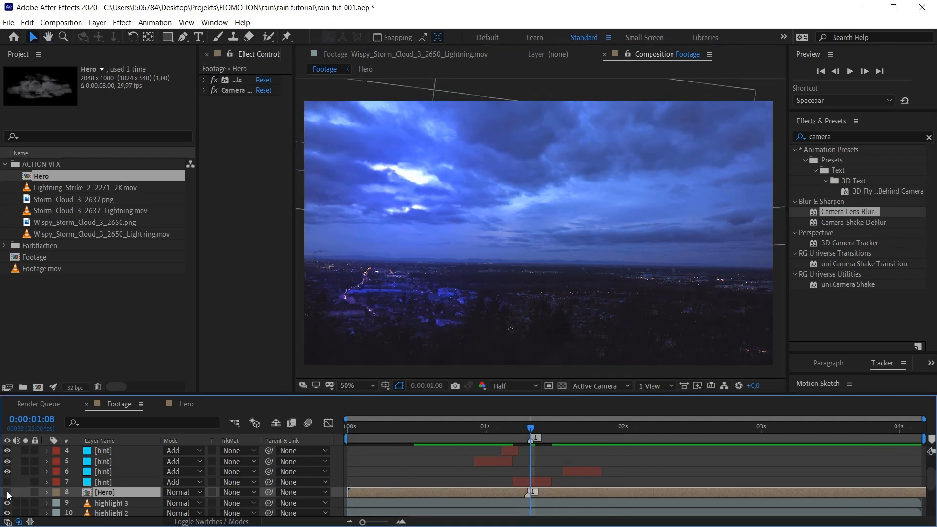
click(7, 492)
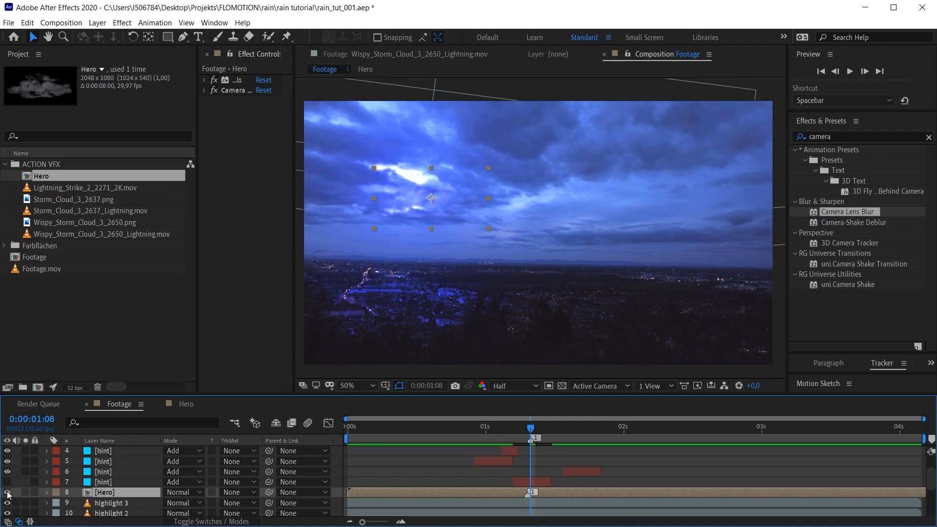
click(8, 482)
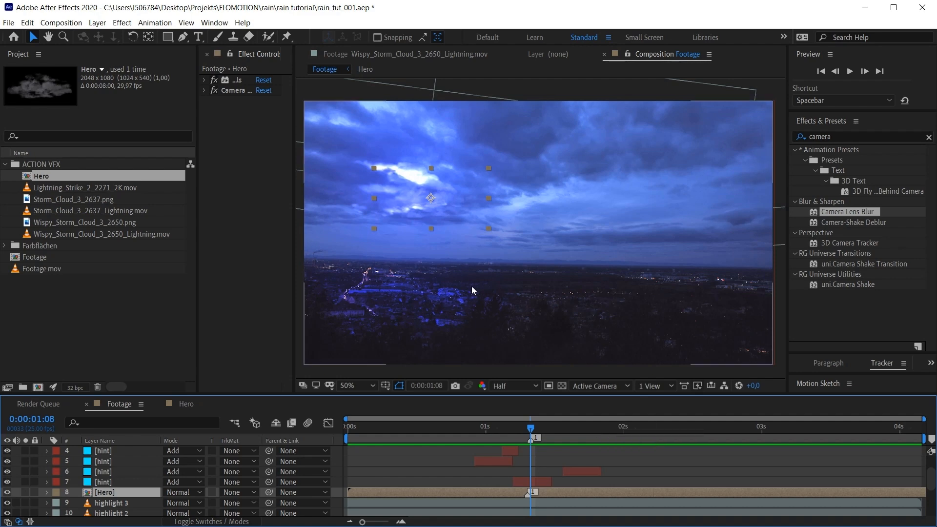
Step: Add Lightning_Strike_2_2271_2K.mov as the top layer of the Footage composition and shift it in time to overlap 0:00:01:08
click(87, 188)
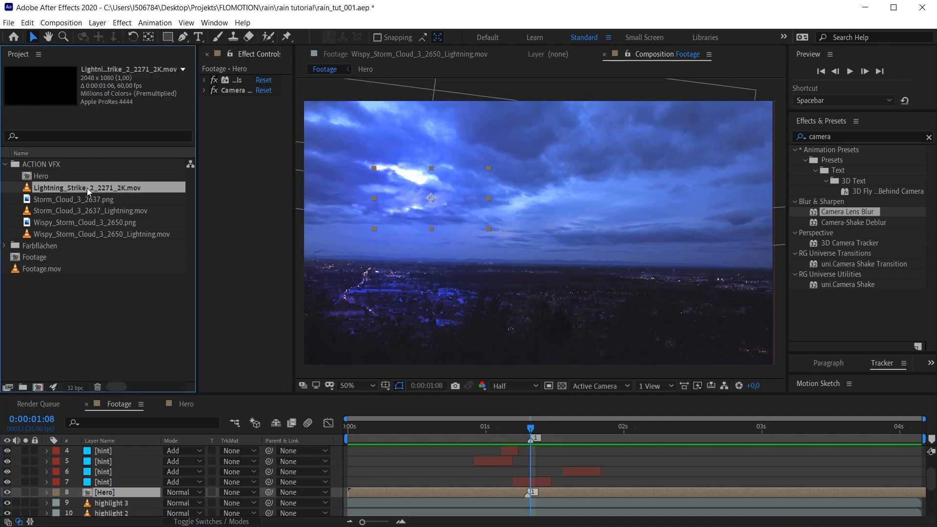
drag(87, 188, 420, 205)
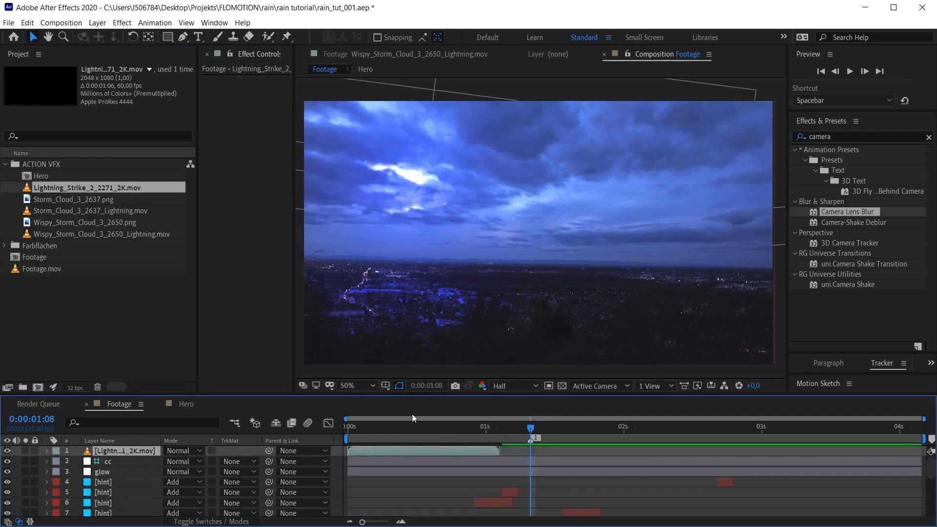
drag(408, 449, 517, 457)
Step: Scale down the lightning strike layer and rotate it clockwise in the frame beneath the bright cloud flash
key(comma)
drag(374, 167, 419, 190)
key(w)
drag(552, 223, 550, 251)
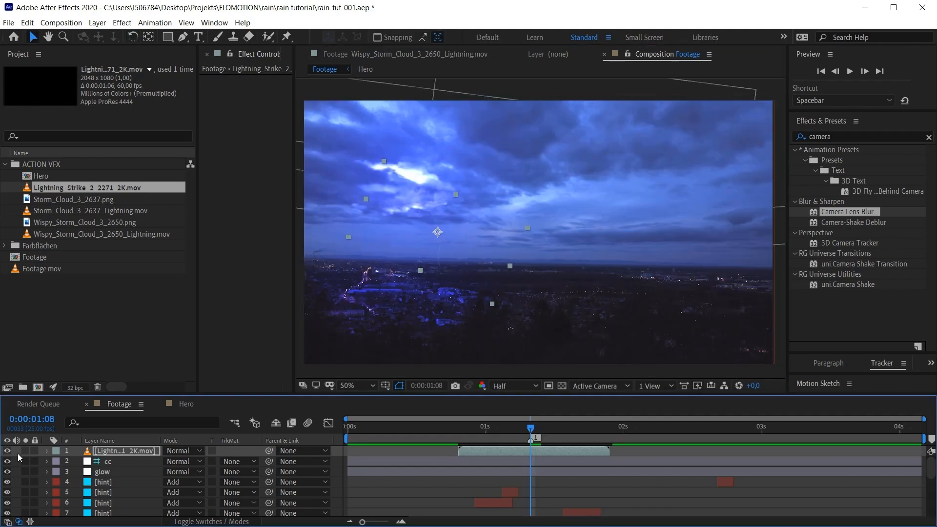
Step: Solo the lightning layer to retime it so the bolt shows at 0:00:01:08, and position the bolt between the bright cloud and the city
click(25, 450)
drag(490, 450, 513, 453)
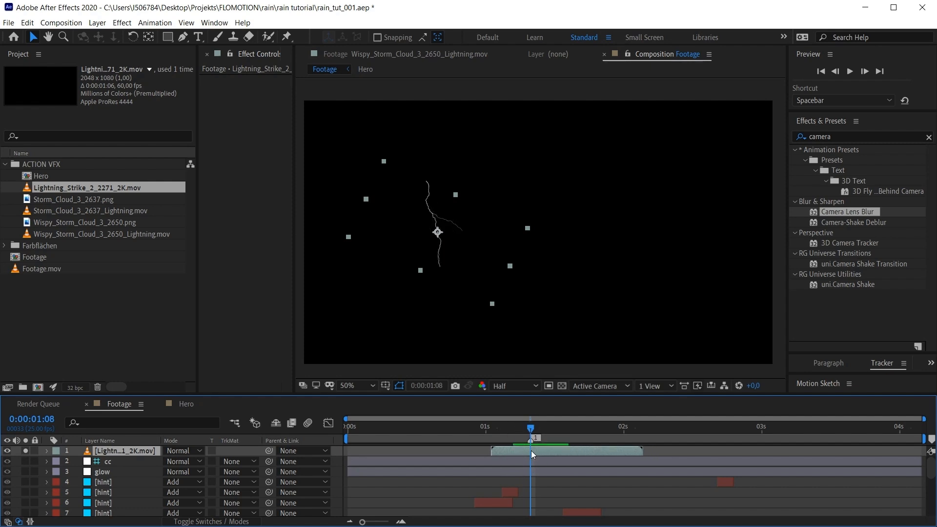
click(26, 451)
drag(431, 213, 561, 204)
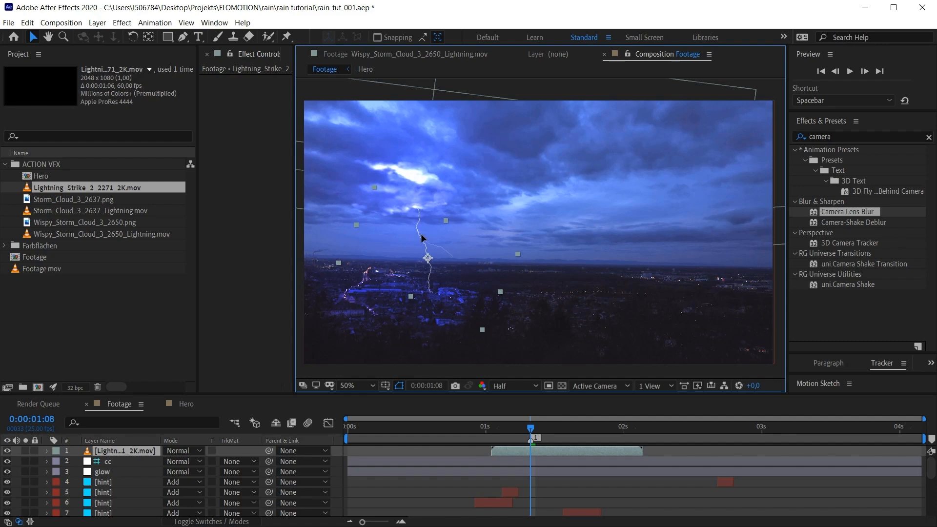
Step: Draw a four-point Pen tool mask around the lightning bolt, cutting its upper end at the cloud and its lower end at the city
scroll(429, 226, up, 1)
key(space)
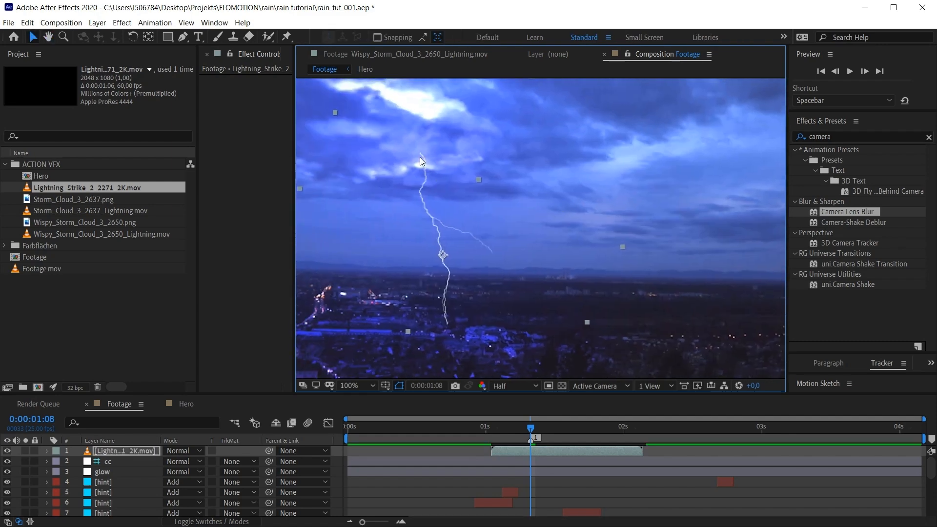
click(183, 36)
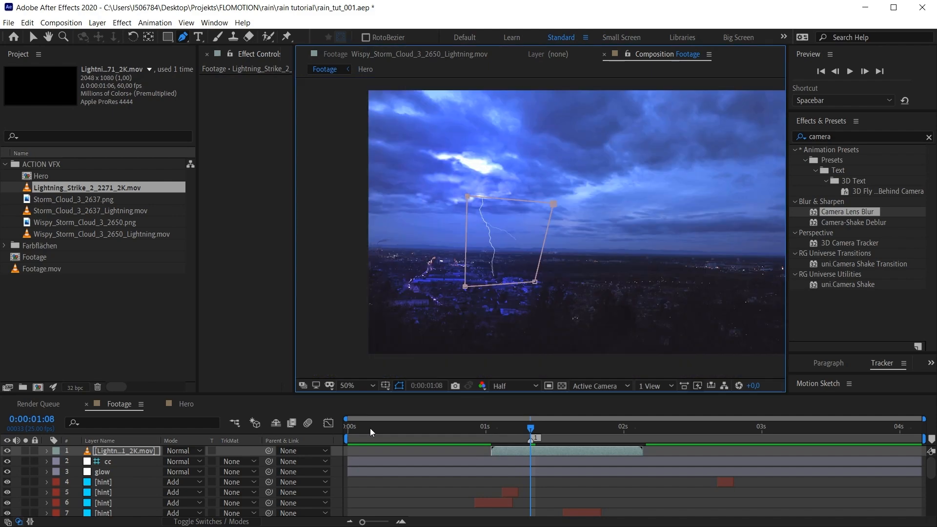
Step: Play the composition from the start to check the masked lightning strike, and return to 0:00:01:08
click(346, 428)
key(space)
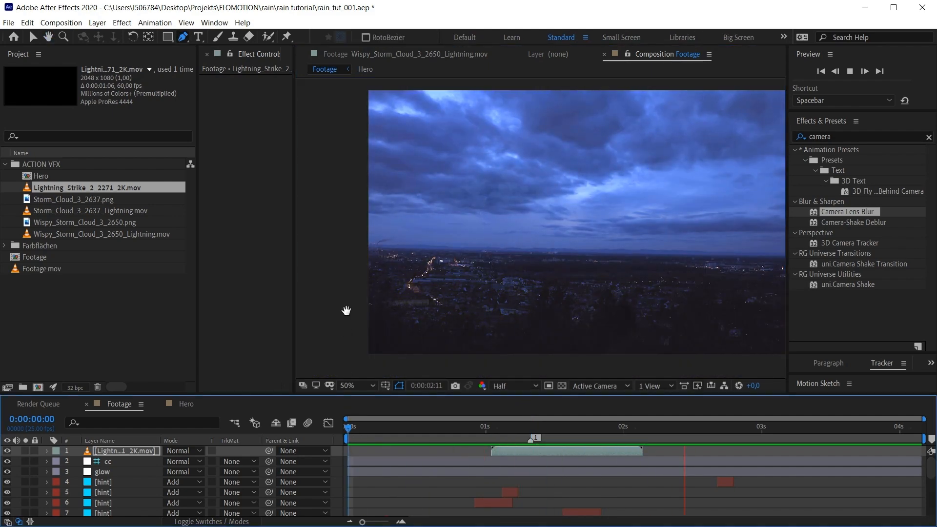
click(509, 431)
drag(509, 429, 525, 430)
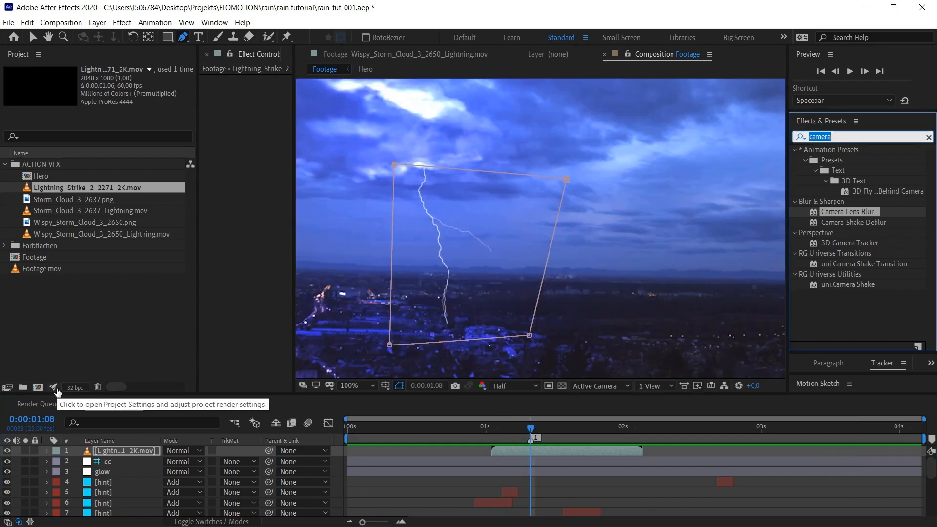
Step: Apply the Color Correction Exposure effect to the lightning strike layer and move the layer below the cc and glow layers
text(ex)
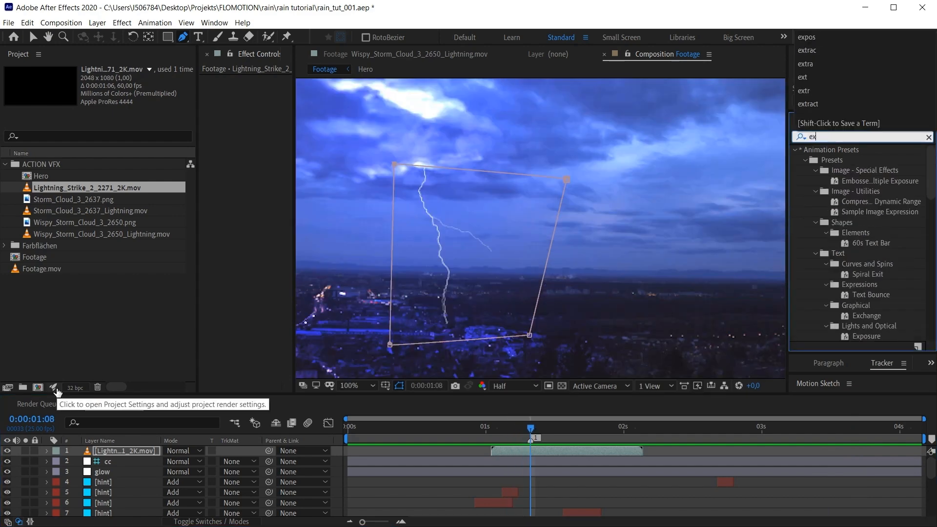
text(pos)
drag(846, 274, 121, 472)
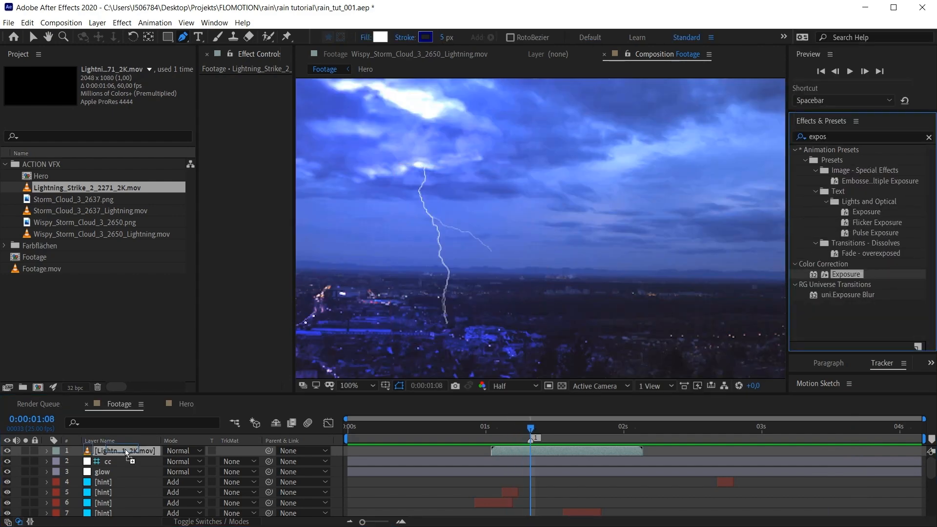
key(v)
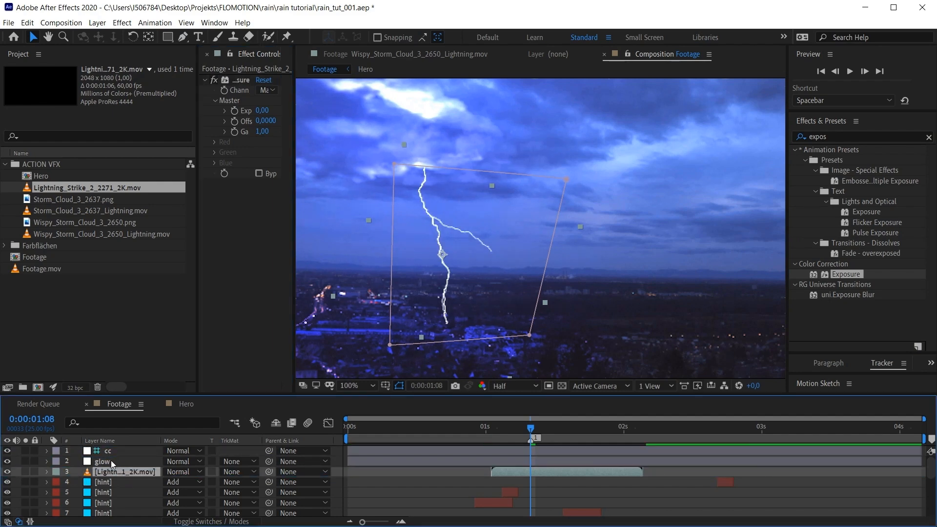
Step: Widen the effect settings area and set the composition preview resolution to Full
drag(293, 130, 385, 130)
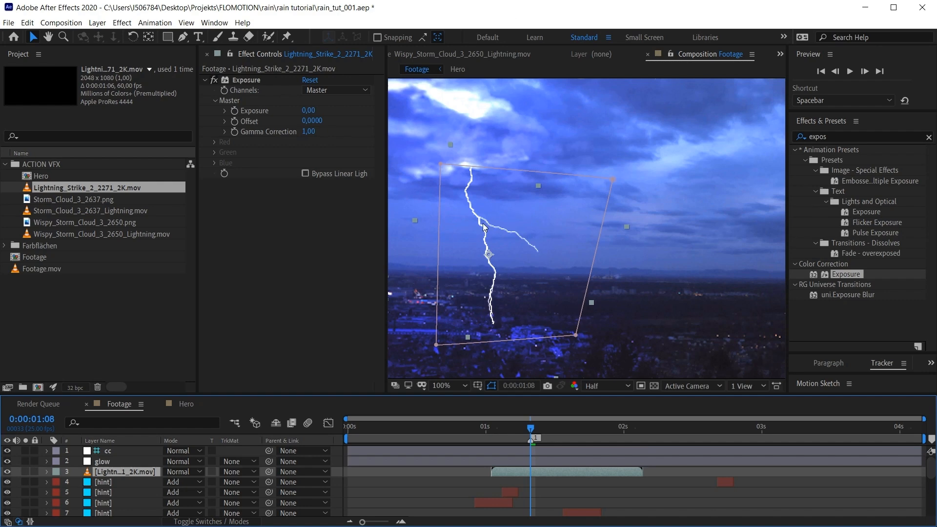
click(607, 386)
click(610, 419)
drag(625, 280, 662, 281)
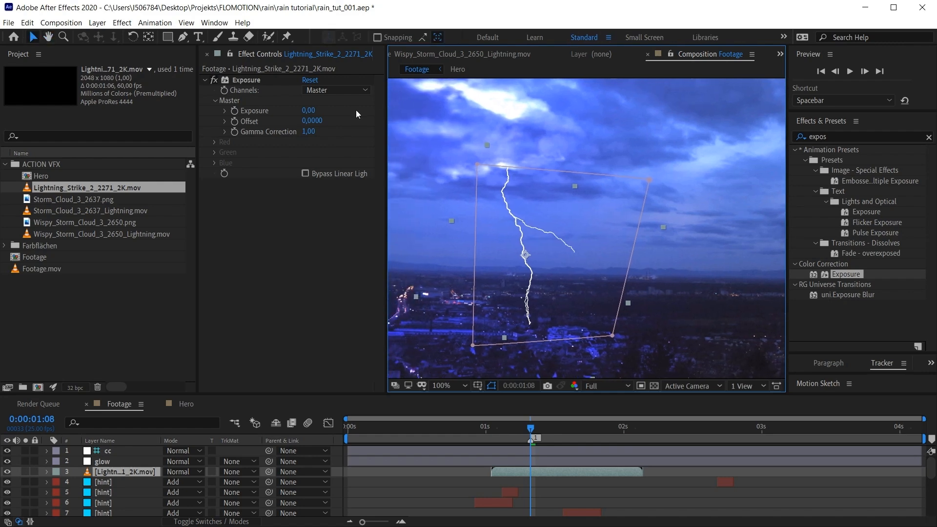
Step: Try raising the master Exposure of the lightning strike to 9,19
drag(310, 116, 436, 124)
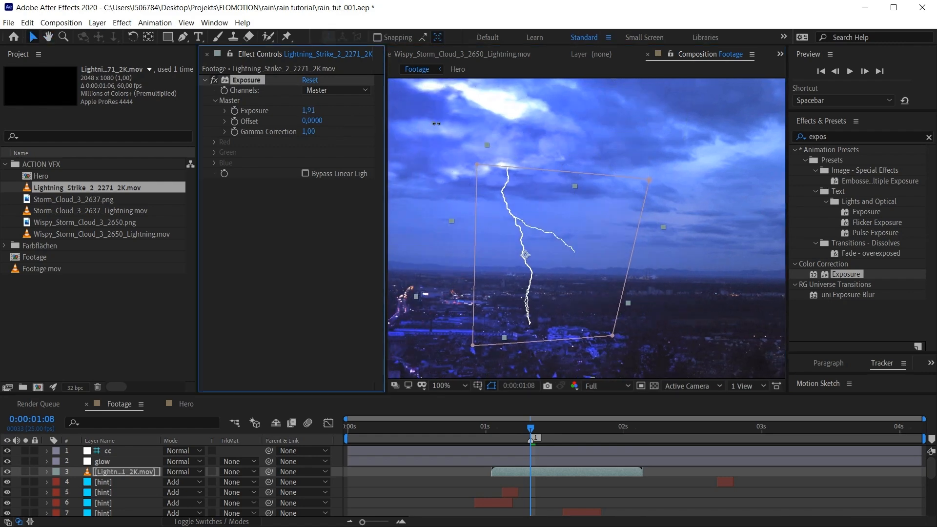
drag(560, 129, 567, 129)
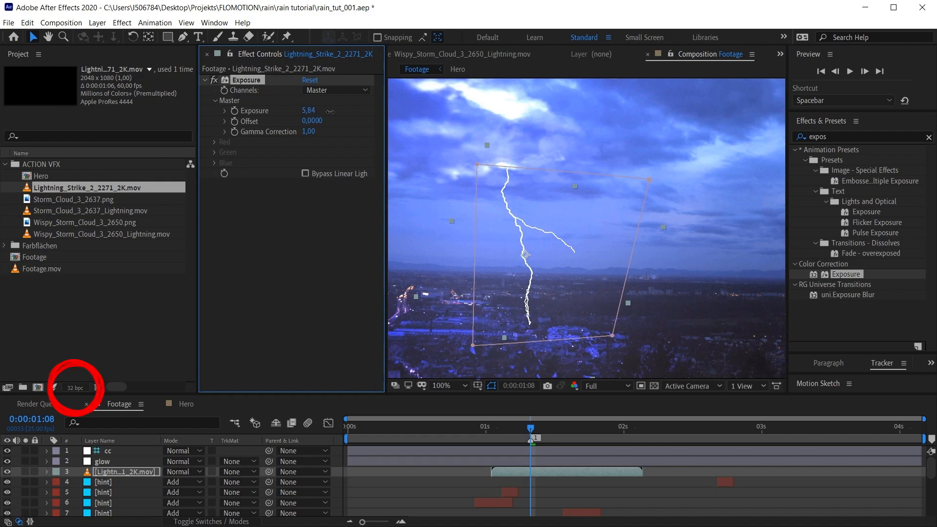
drag(308, 110, 543, 118)
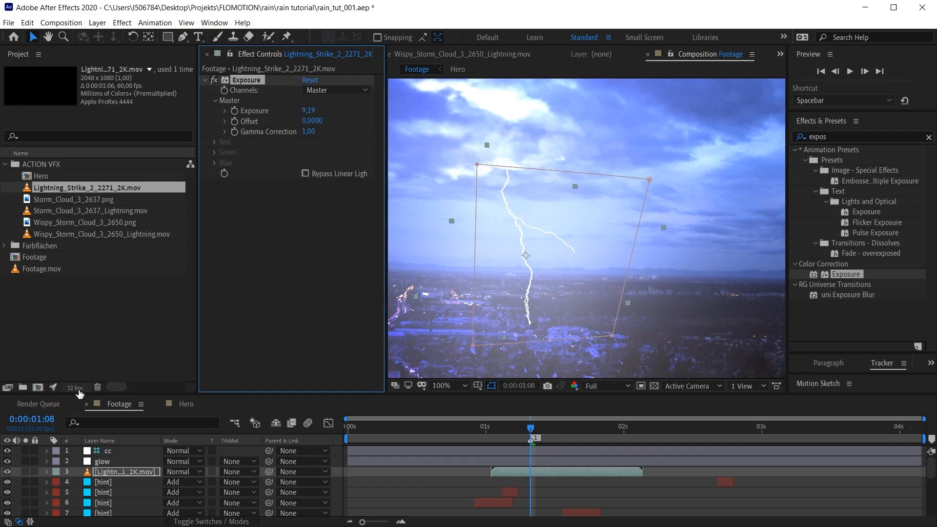
Step: Compare the project color depth at 16 and 32 bits per channel (float), keep 32, and reset the Exposure effect
click(75, 387)
click(225, 176)
click(231, 203)
click(423, 413)
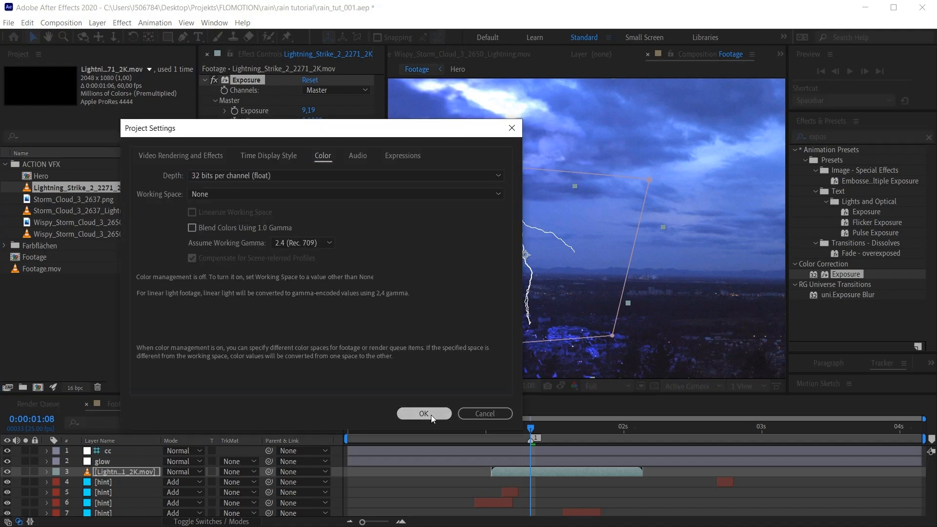
click(431, 414)
click(312, 81)
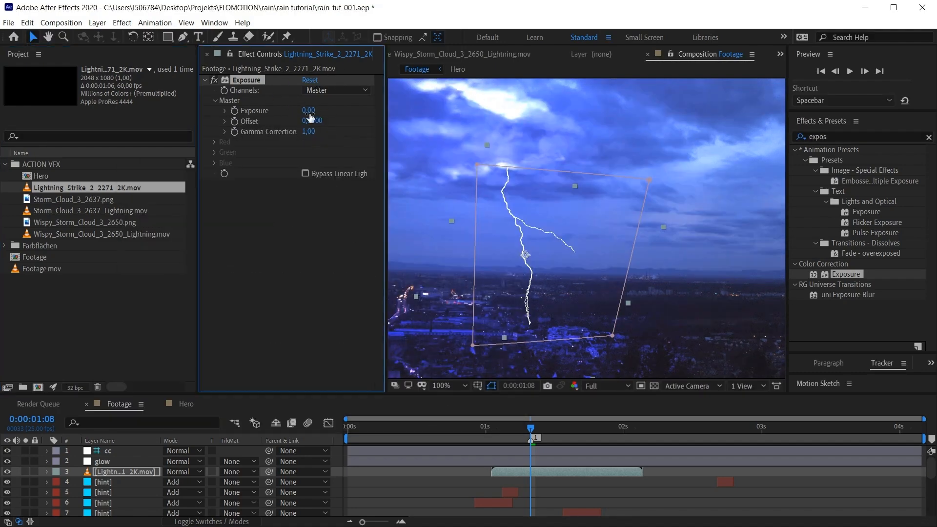
Step: Switch the Exposure effect to Individual Channels and set Green Exposure to 3,60 and Blue Exposure to 5,06
click(336, 91)
click(342, 115)
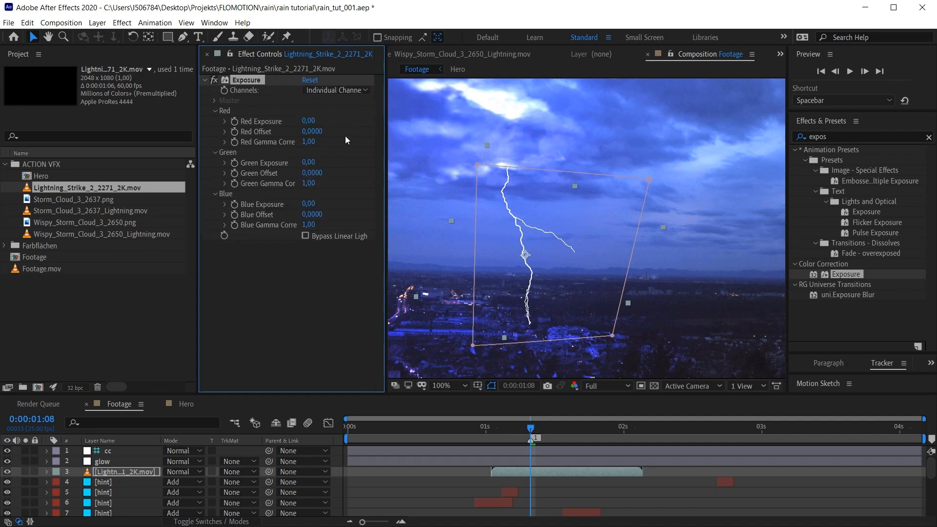
drag(308, 162, 215, 81)
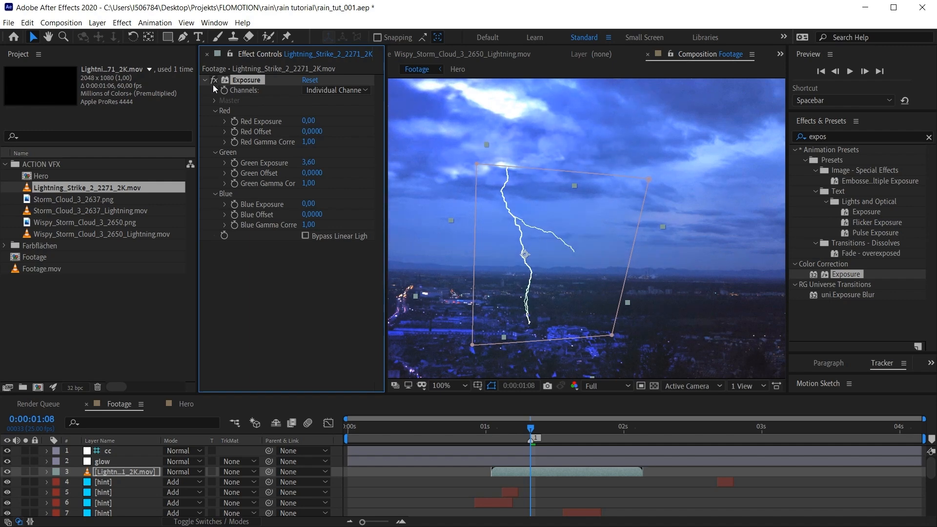
drag(309, 204, 556, 203)
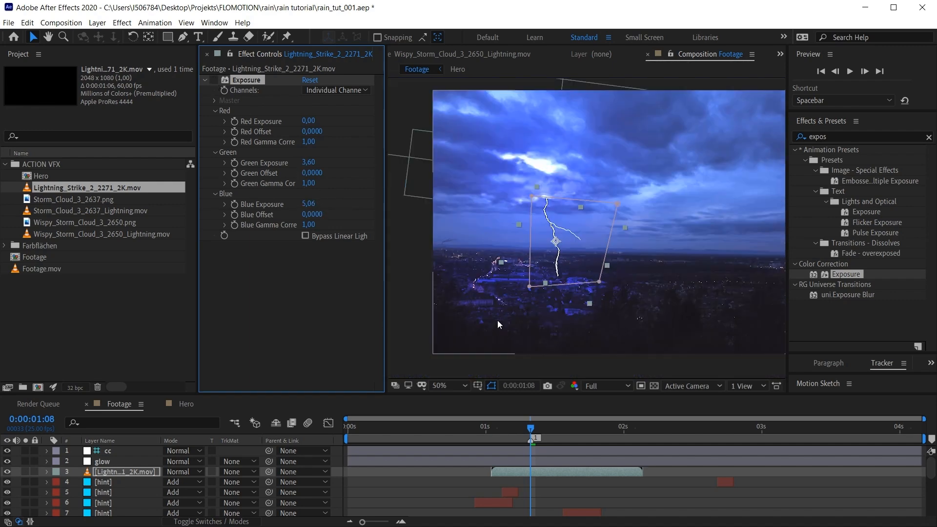
Step: Compare the lightning bolt with the Exposure effect off and on, and reselect the lightning layer
click(409, 296)
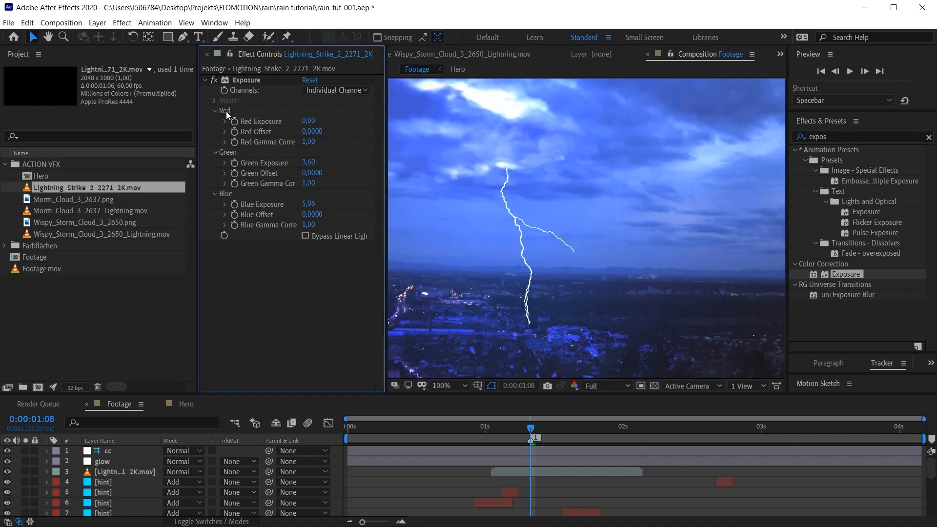
click(214, 80)
click(602, 287)
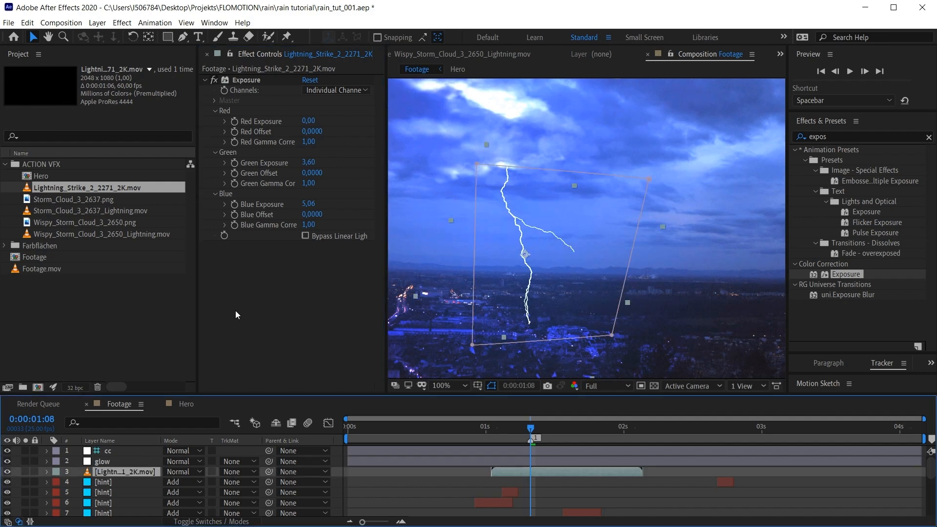
Step: Apply the Stylize Glow effect to the lightning strike layer, placed above the Exposure effect
click(849, 136)
text(g)
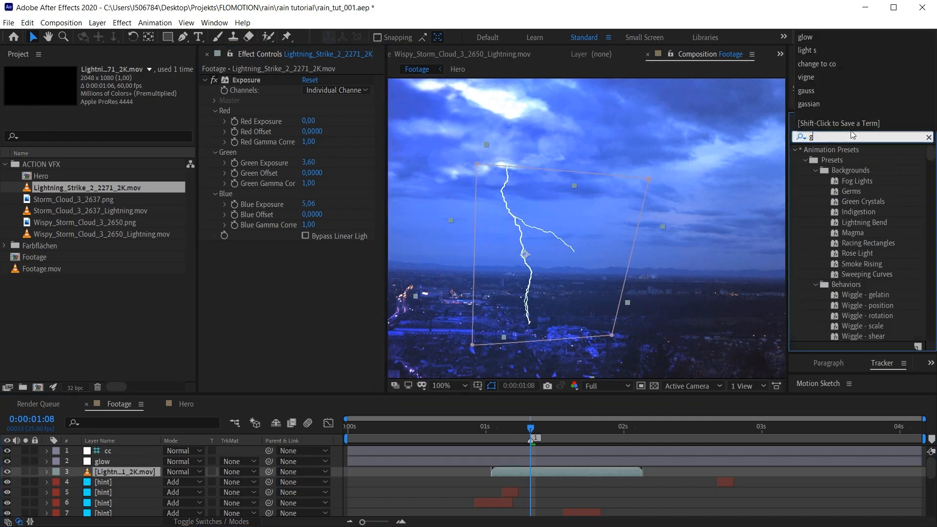
text(low)
drag(839, 335, 262, 77)
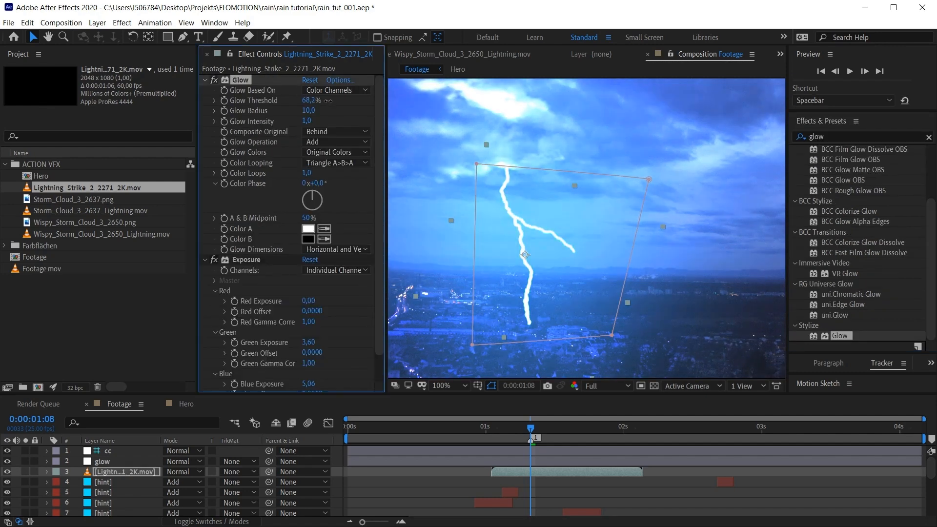
Step: Set Glow Threshold to 100%, Glow Radius to 12 and Glow Intensity to 0,2, and keep both Glow and Exposure enabled
drag(311, 100, 427, 106)
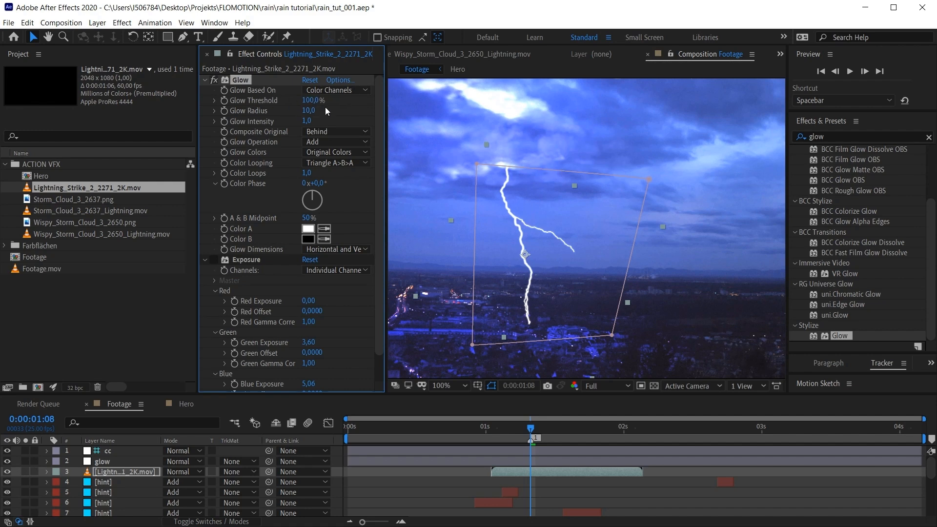
mouse_move(311, 115)
mouse_down()
mouse_move(289, 116)
mouse_move(303, 121)
mouse_up()
click(213, 259)
click(213, 80)
click(213, 80)
Step: Play the whole composition from the start to review the glowing lightning strike, and return to 0:00:01:08
scroll(604, 154, down, 1)
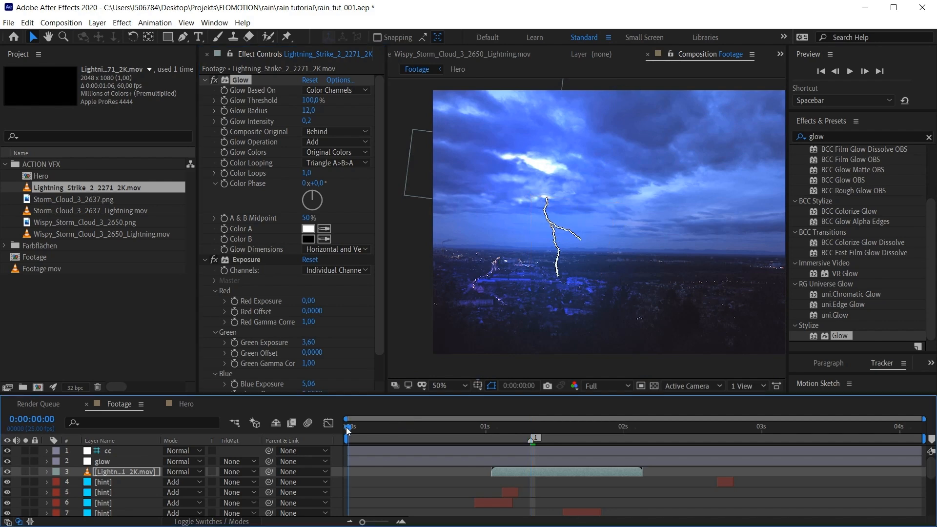
click(346, 426)
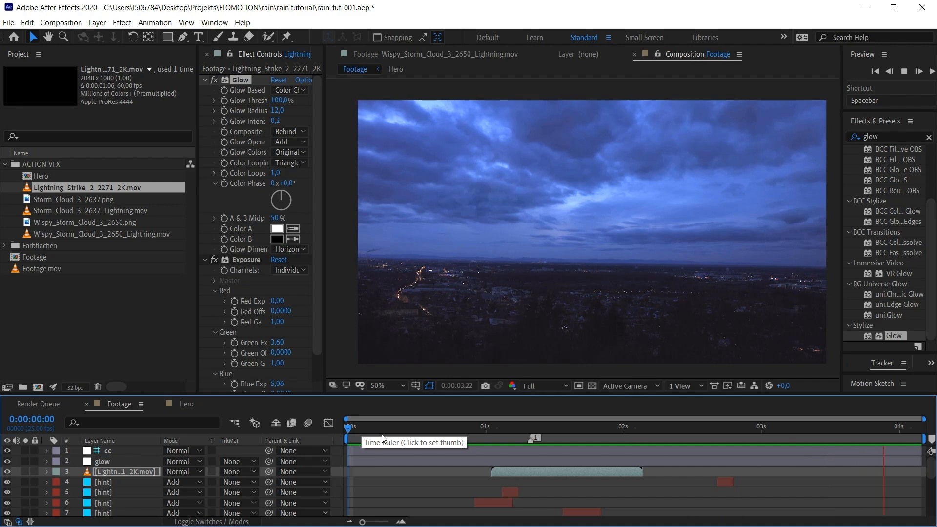
key(space)
mouse_move(532, 434)
mouse_down()
mouse_move(564, 434)
mouse_move(531, 435)
mouse_up()
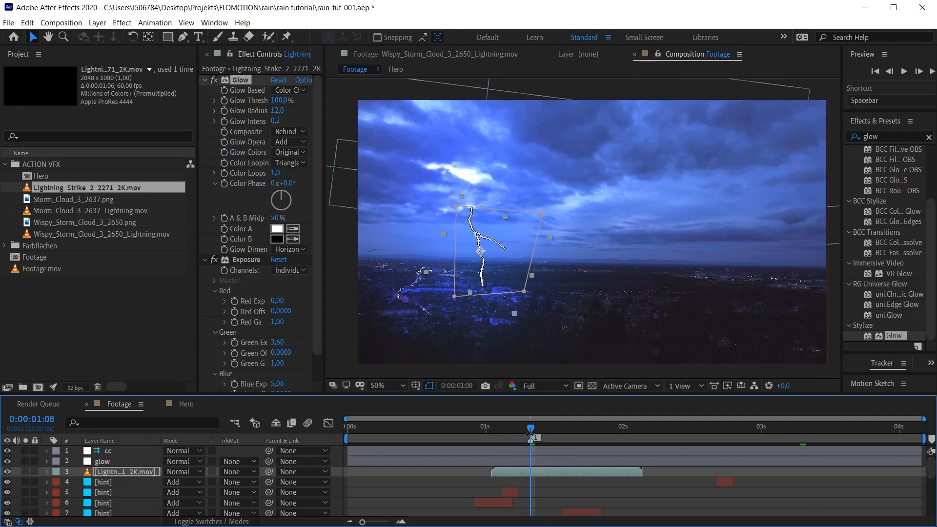
Step: Add an adjustment layer named "strike exposure" directly above the glow layer
click(107, 465)
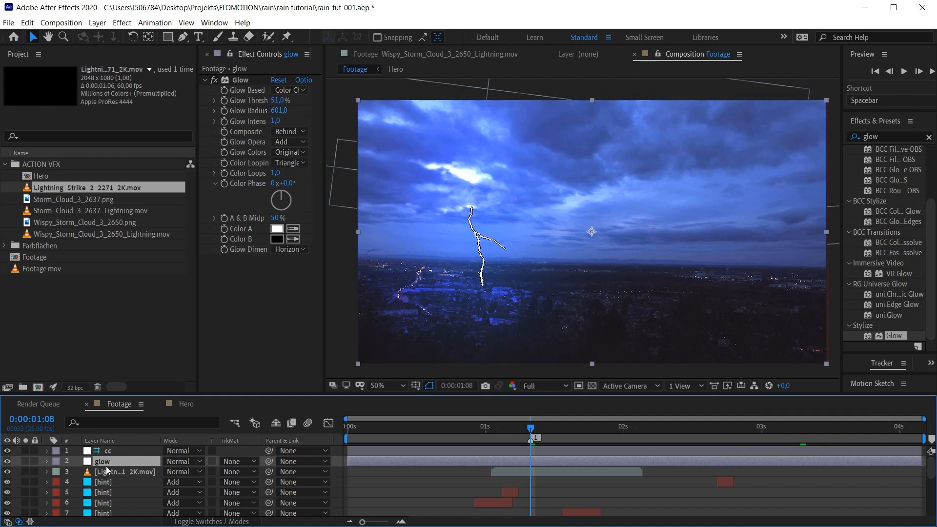
key(ctrl+alt+y)
key(Return)
text(l)
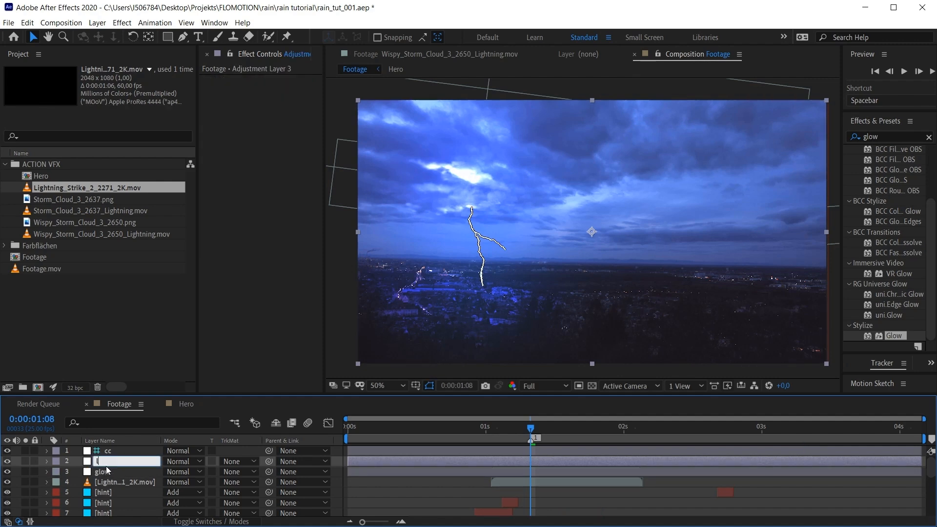
text(trike exposure)
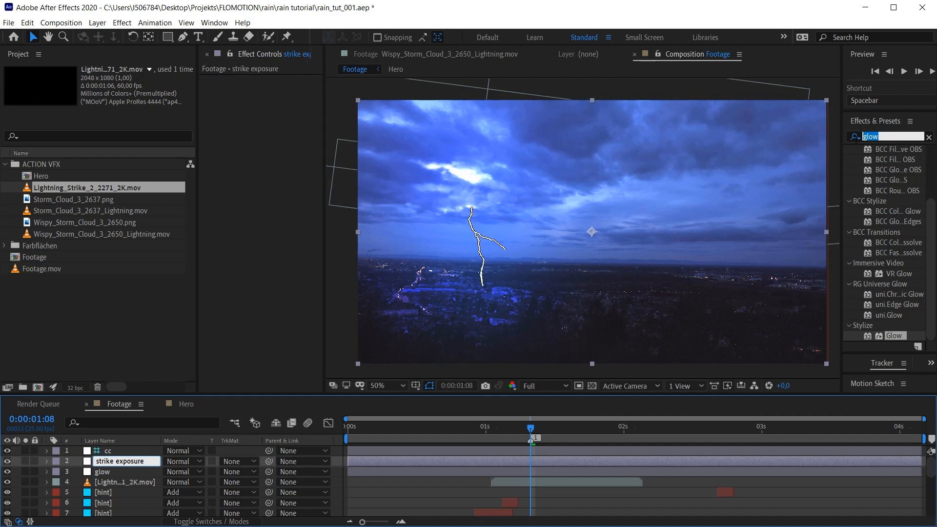
Step: Apply the Exposure effect to the strike exposure layer with Exposure set to 1, and move the layer below glow
click(892, 138)
text(e)
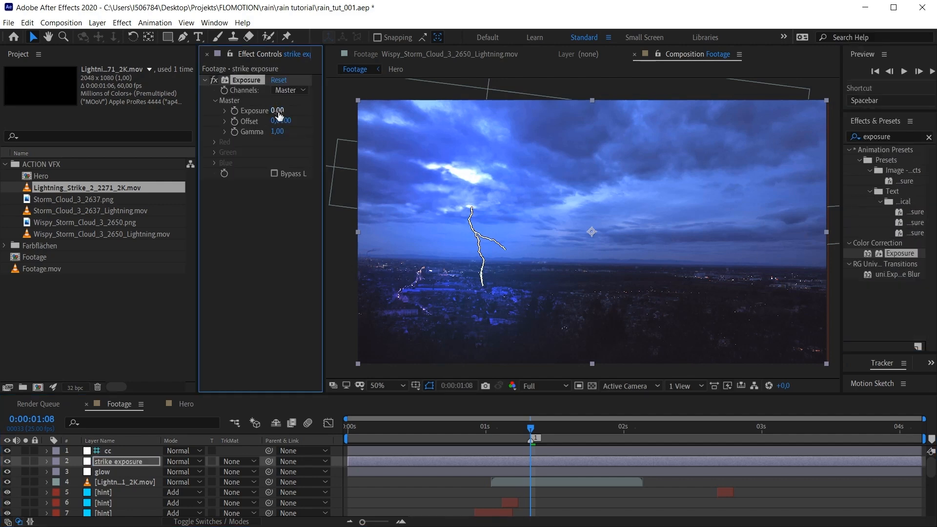
click(277, 110)
text(1)
key(Return)
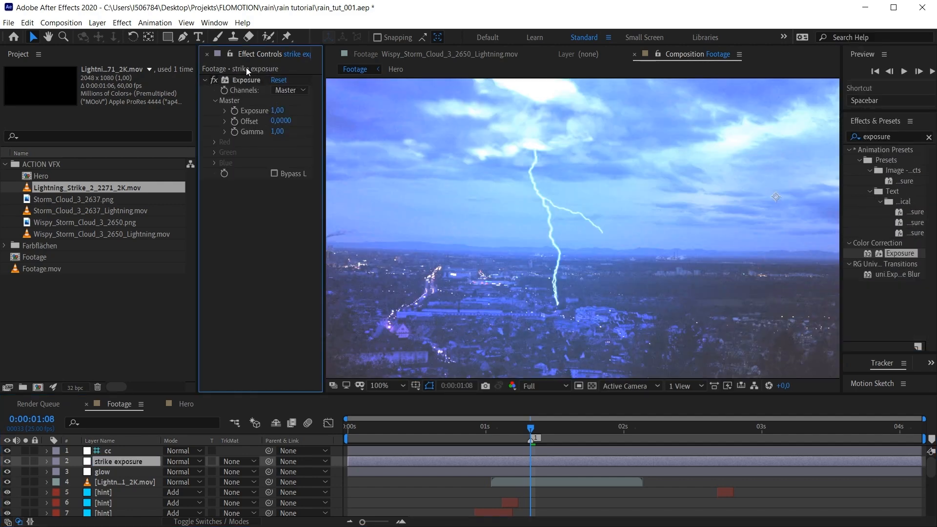
drag(105, 461, 109, 471)
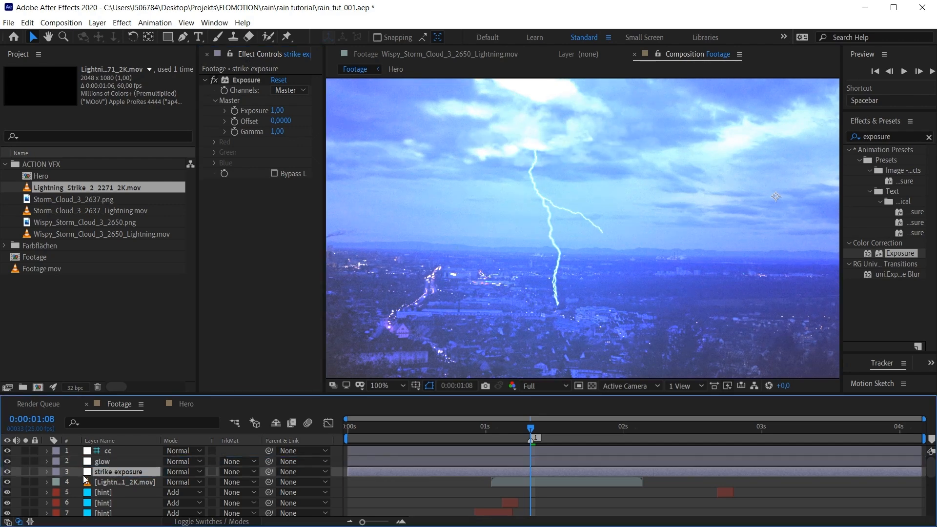
Step: Keyframe the strike exposure layer's Exposure from 1 at 0:00:01:08 to 0 at 0:00:01:14, and play the composition from the start
click(235, 111)
key(ctrl+Left)
key(ctrl+Left)
key(ctrl+Left)
key(ctrl+Left)
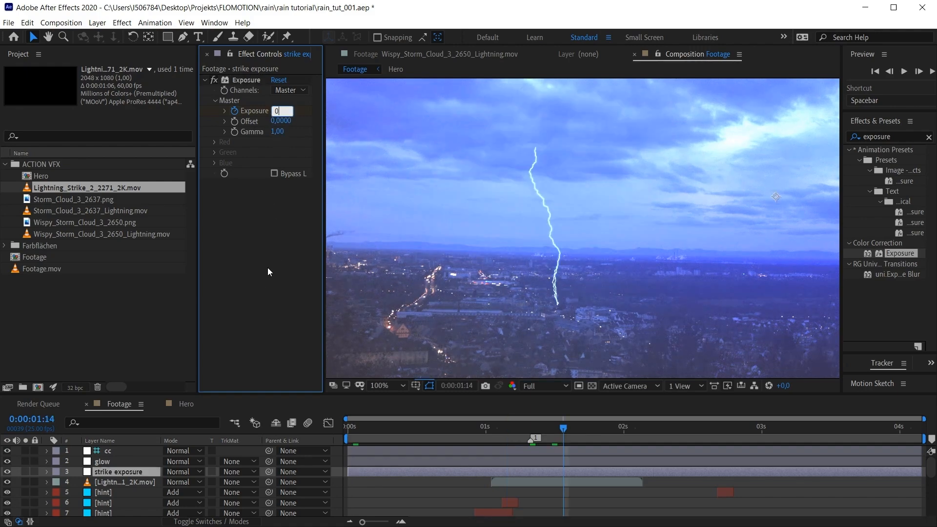
key(Return)
click(348, 427)
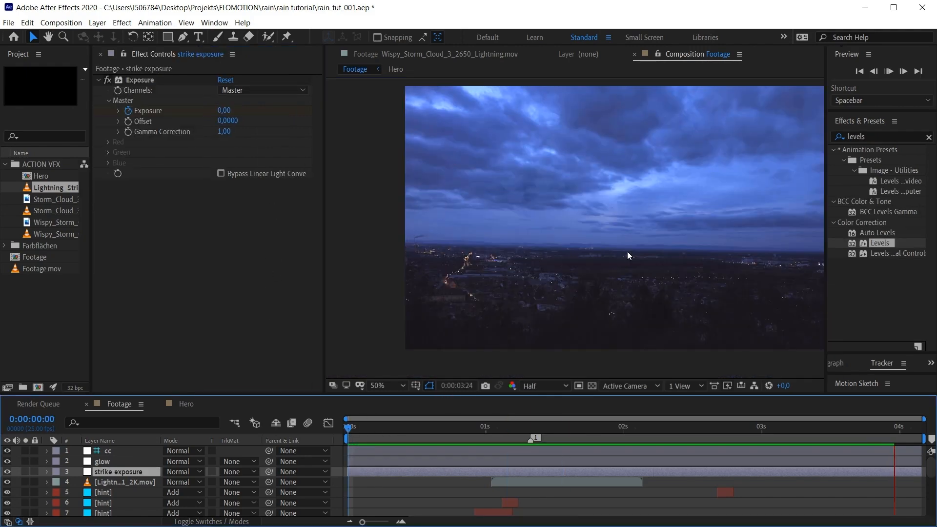
key(space)
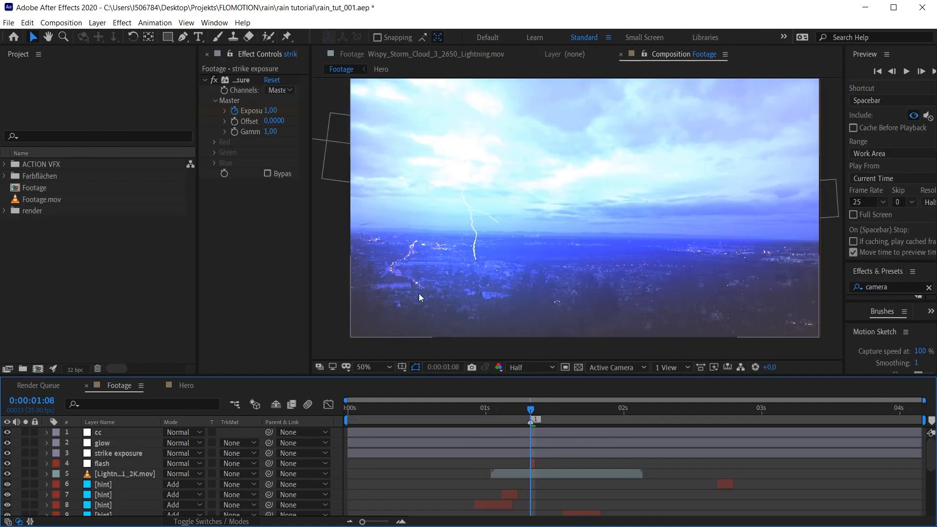
Step: Duplicate the highlight 3 layer, remove the copy's mask and old Exposure keyframes, and solo it with master Exposure 2,60
scroll(562, 264, up, 1)
drag(460, 299, 565, 275)
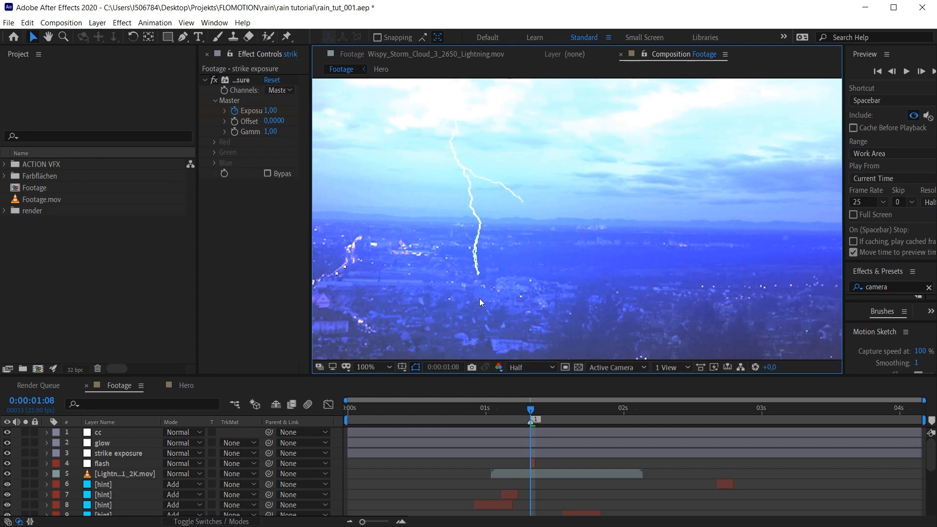
scroll(580, 468, down, 3)
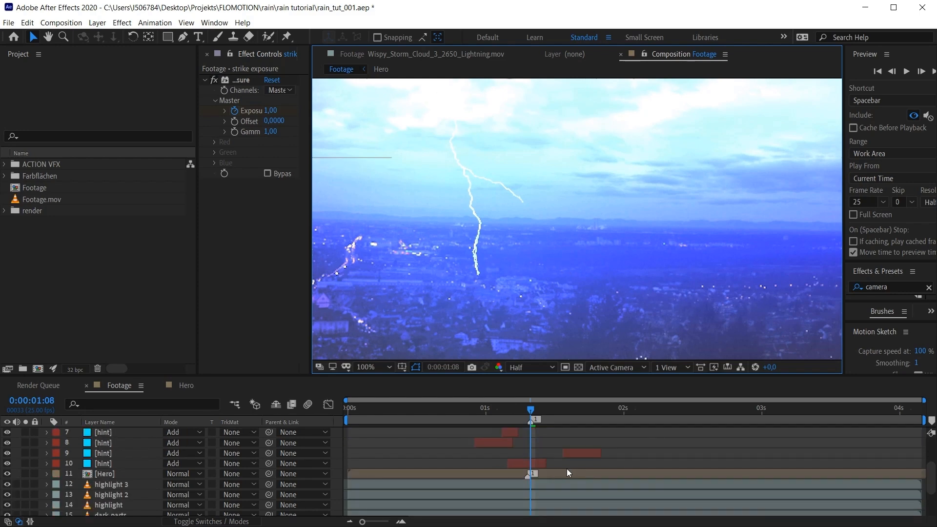
click(122, 485)
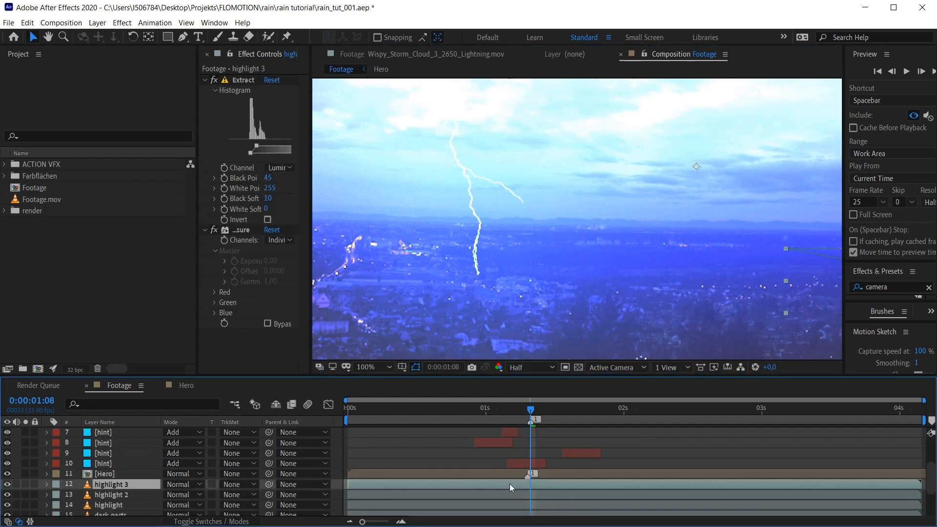
key(ctrl+d)
key(u)
drag(760, 502, 646, 511)
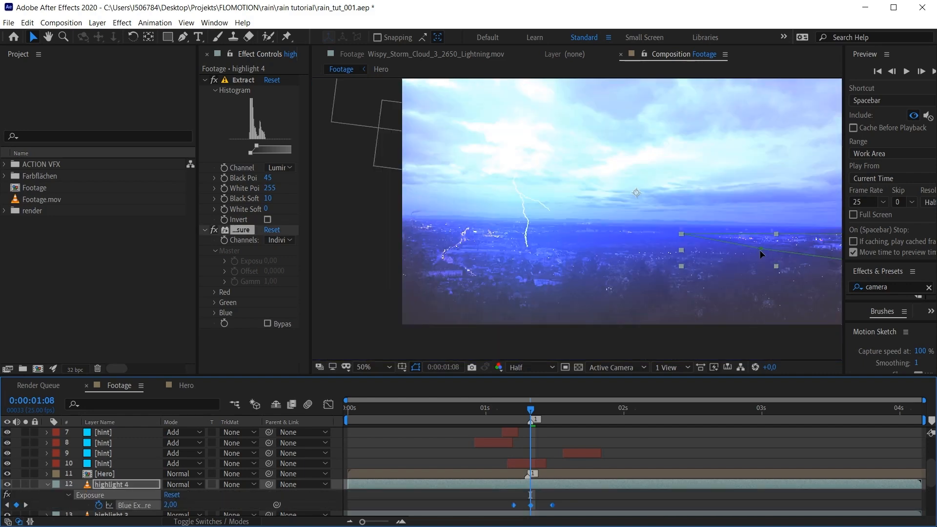
click(760, 254)
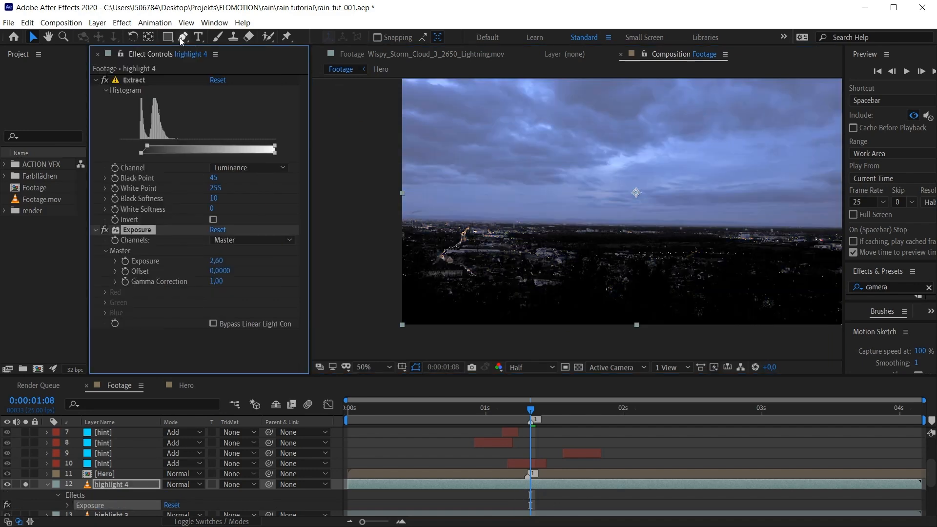
Step: Draw a rounded pen mask on highlight 4 around the city area where the lightning hits, and turn off the layer's solo
click(537, 241)
drag(520, 265, 583, 253)
drag(578, 244, 572, 240)
click(537, 242)
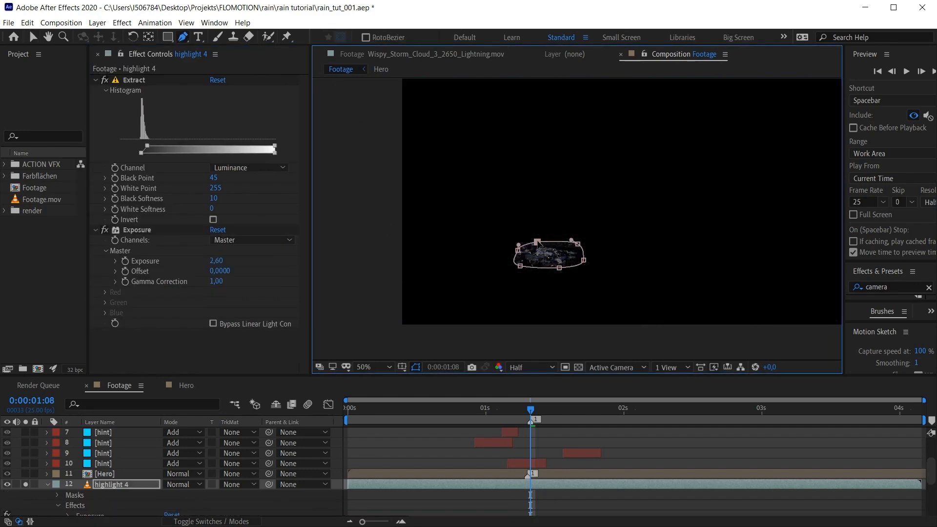
click(25, 484)
key(v)
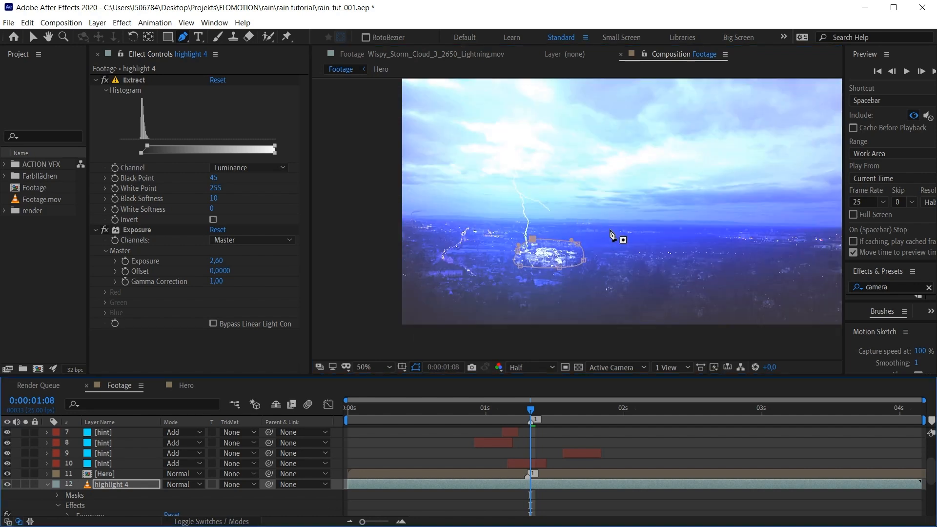
Step: Fine-tune the highlight 4 mask around the strike point, increase its feather, and preview the composition from the start
scroll(614, 230, up, 1)
double_click(552, 284)
drag(451, 250, 448, 252)
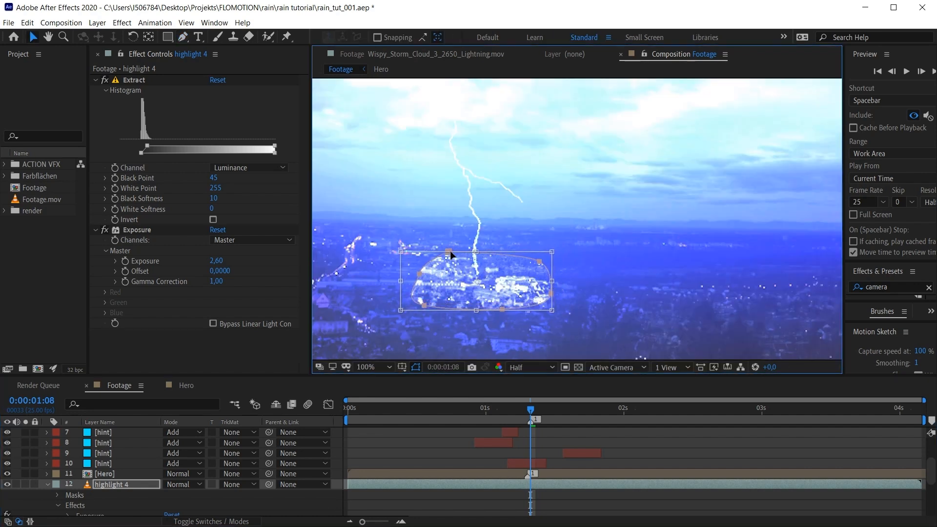
double_click(463, 282)
key(f)
drag(195, 506, 209, 507)
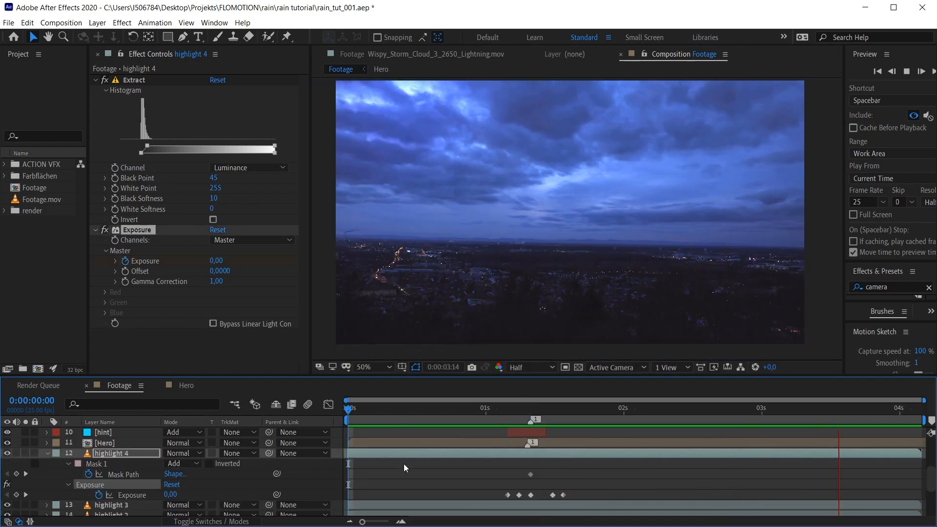
key(space)
Step: Duplicate the Lightning_Strike_2_2271_2K.mov layer three times
scroll(244, 496, up, 4)
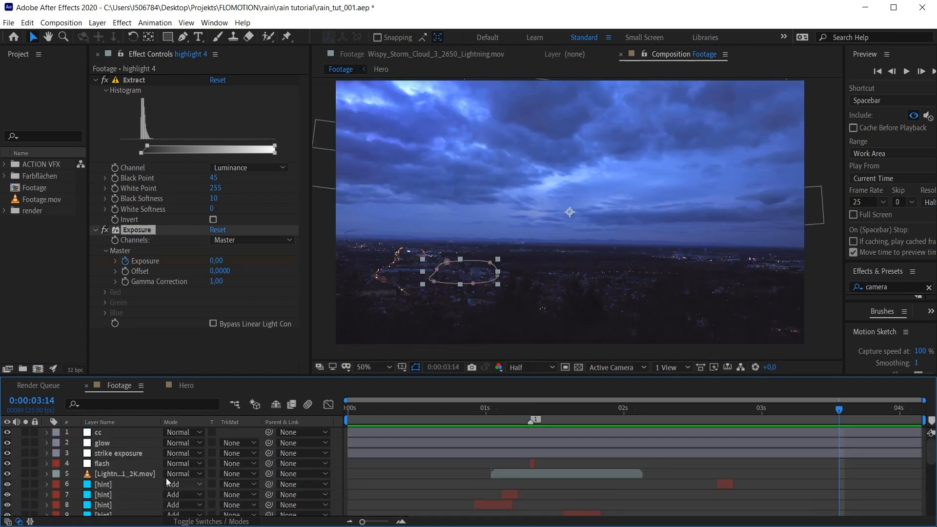
click(131, 475)
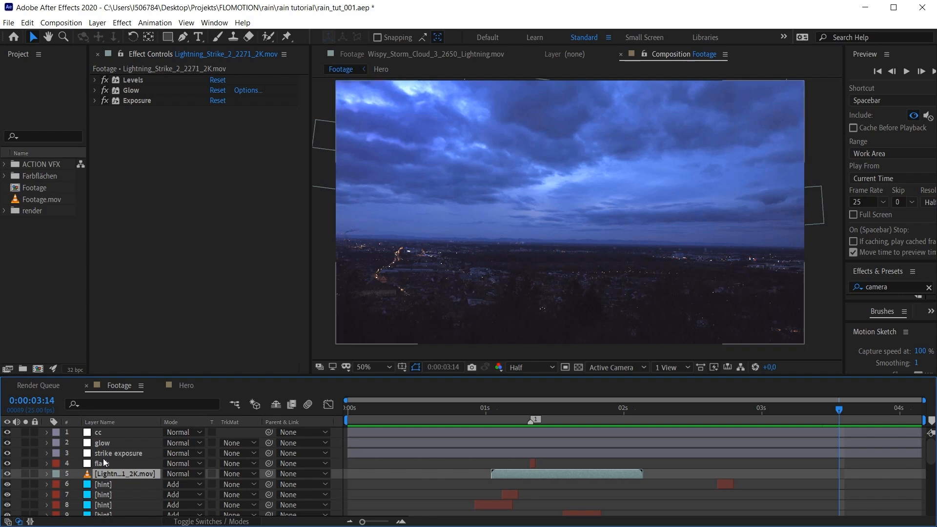
key(ctrl+d)
key(ctrl+d)
key(ctrl+d)
key(comma)
key(comma)
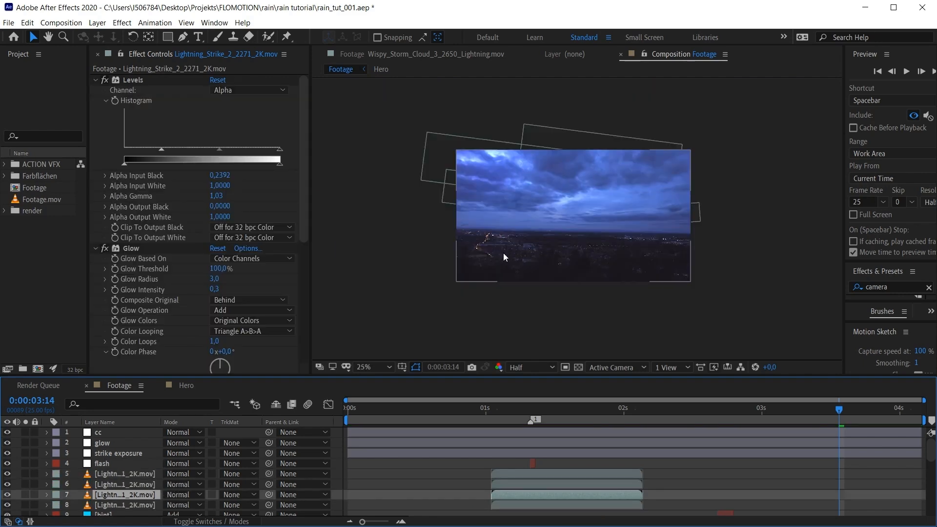
Step: At 0:00:01:08, scale a lightning copy down to 11,7% and place the small copies along the distant horizon away from the main bolt
key(1)
key(s)
drag(198, 506, 194, 507)
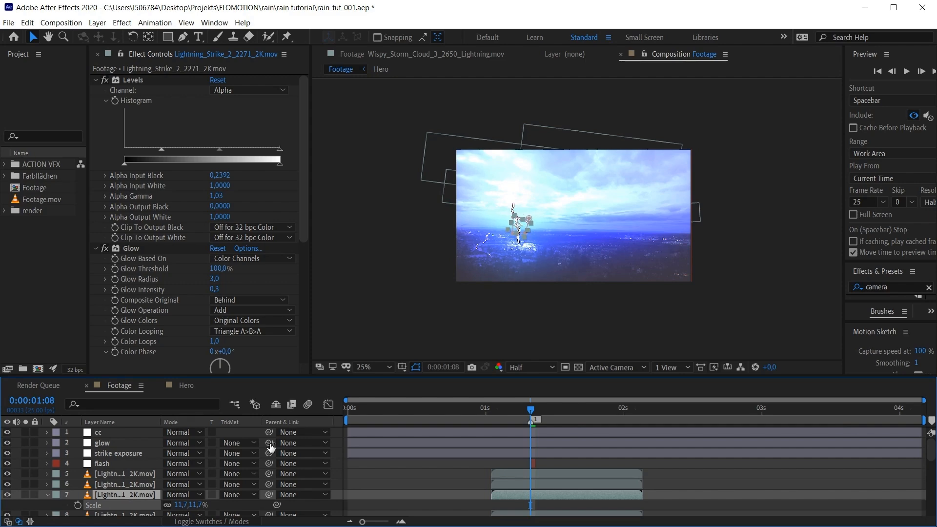
key(period)
key(period)
click(487, 237)
drag(470, 240, 371, 227)
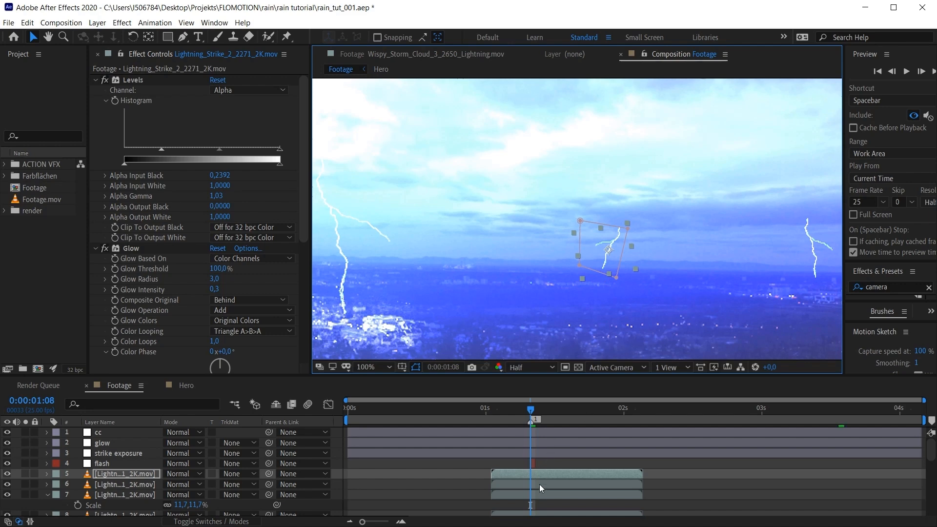
Step: Stagger the three small lightning copies at different times with 25% opacity, preview the result, and collapse their properties
drag(540, 484, 666, 485)
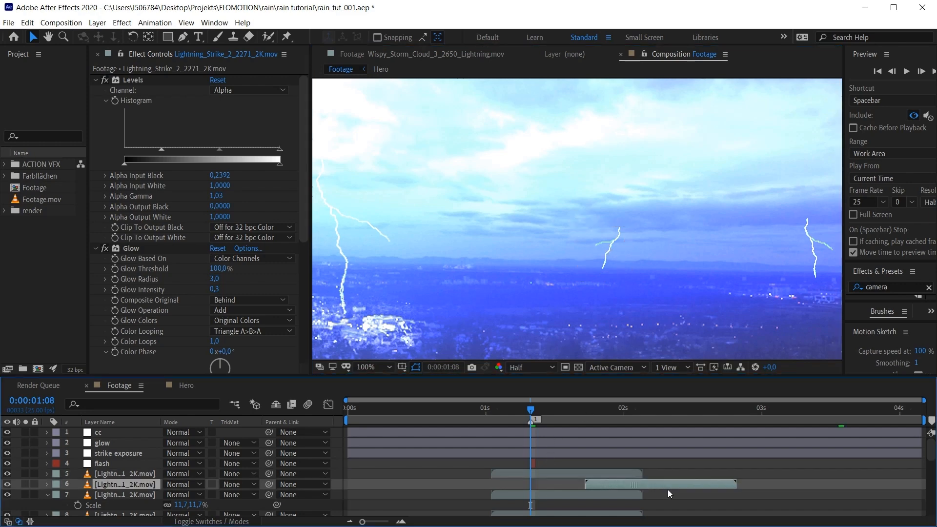
drag(589, 473, 696, 505)
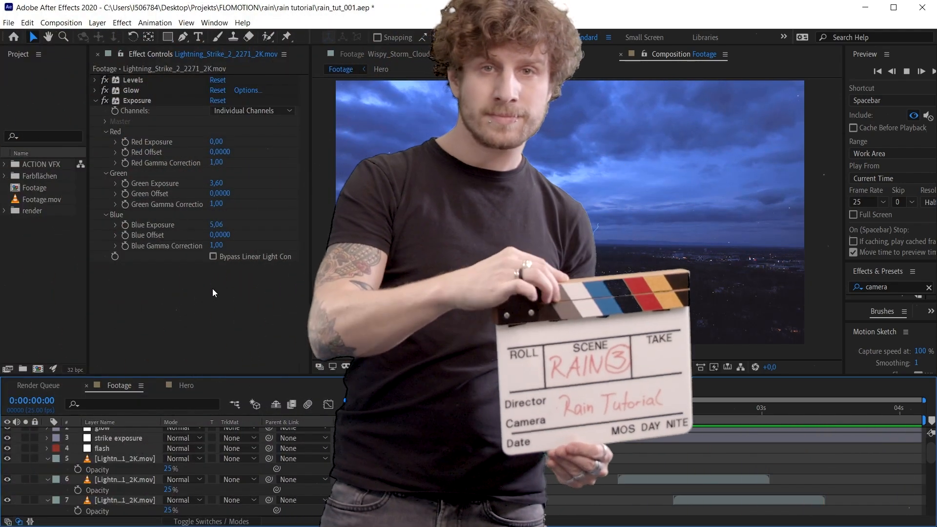
key(space)
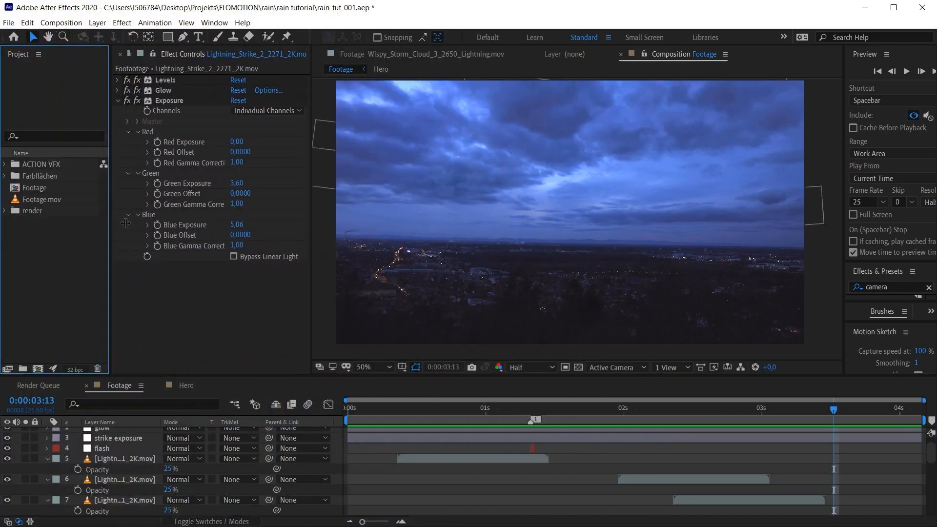
click(47, 458)
click(47, 469)
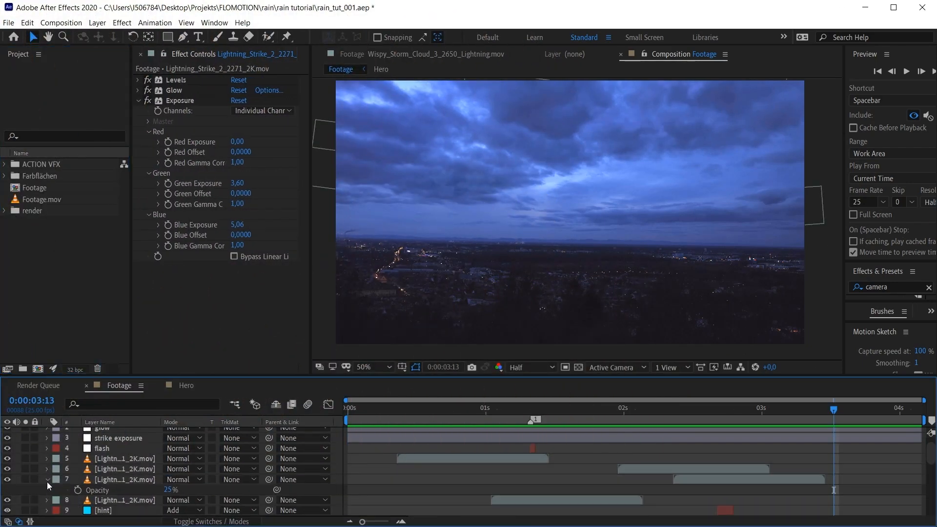
click(46, 480)
Step: Expand the render folder in the project and select Render_for_tutorial.mov
click(28, 211)
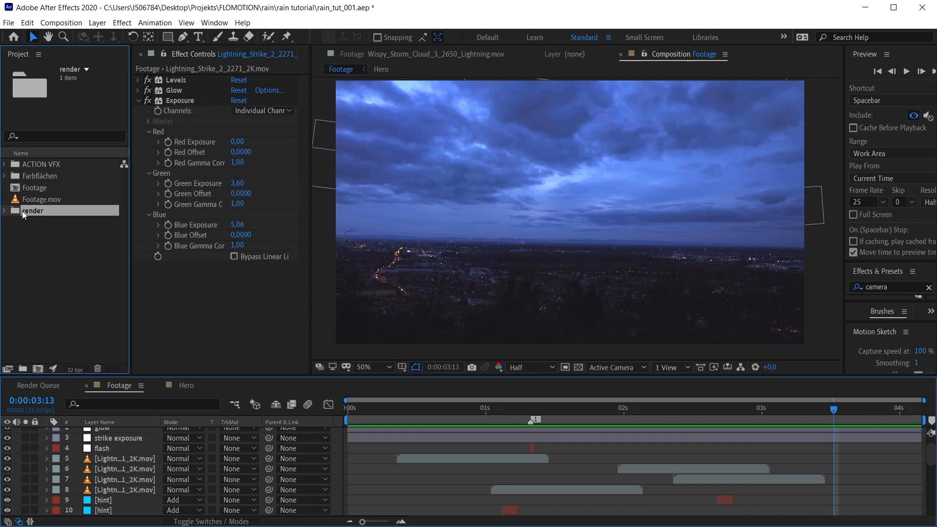
click(4, 210)
drag(55, 223, 61, 220)
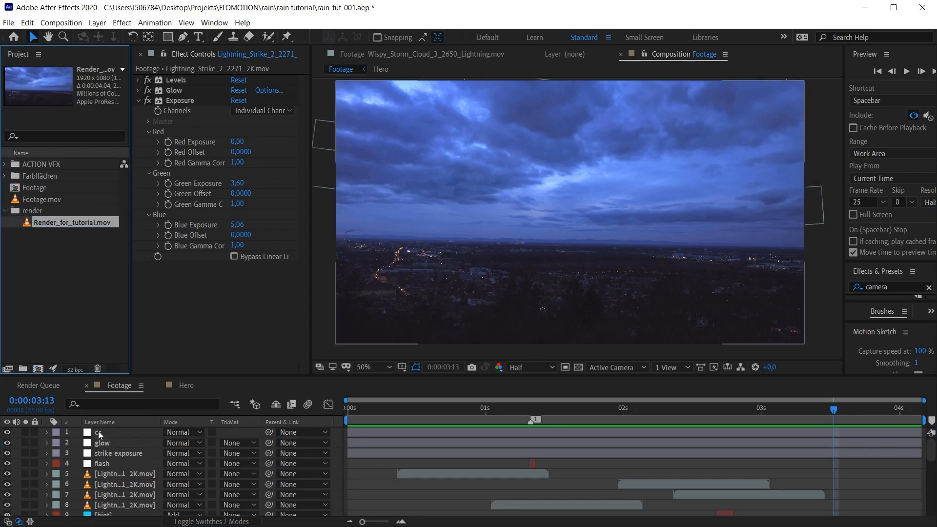
Step: Pre-compose all layers from cc to Footage.mov as "Scene", and add Render_for_tutorial.mov above it
click(99, 432)
scroll(110, 487, down, 5)
scroll(113, 497, down, 3)
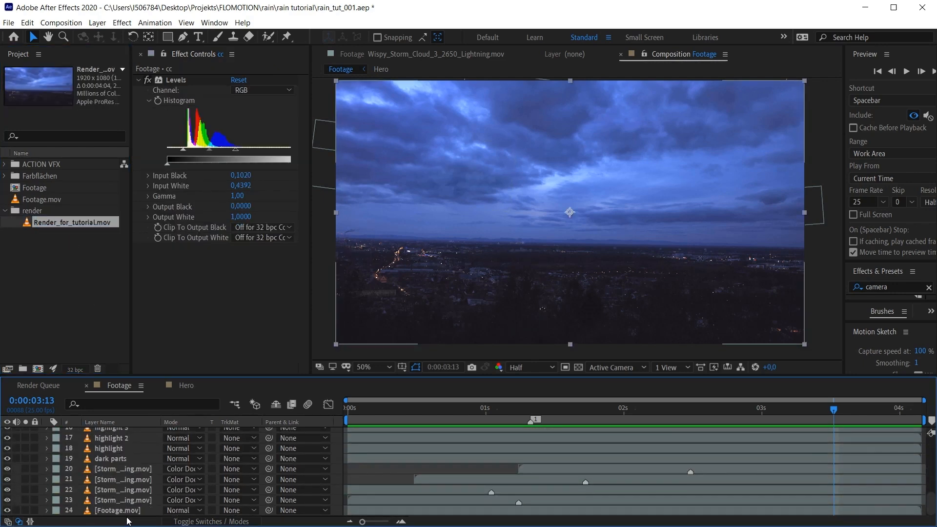
shift+click(126, 513)
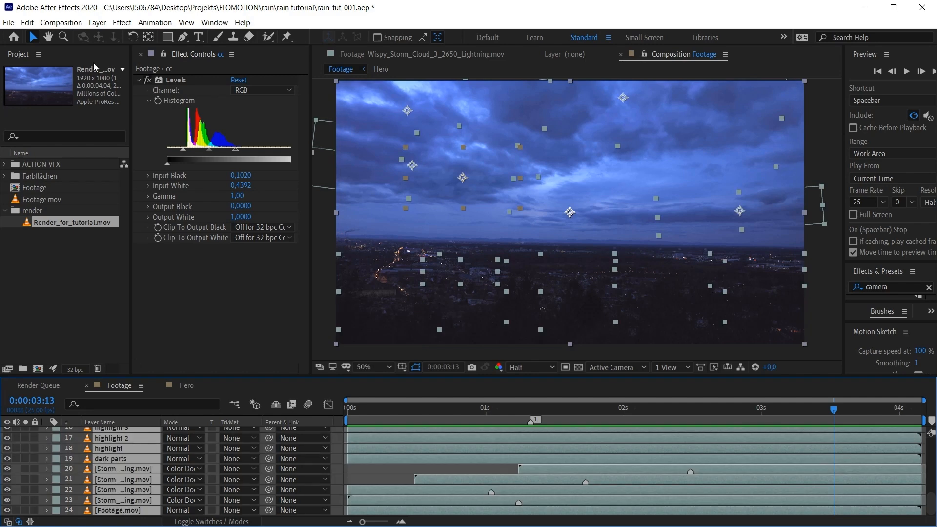
click(97, 22)
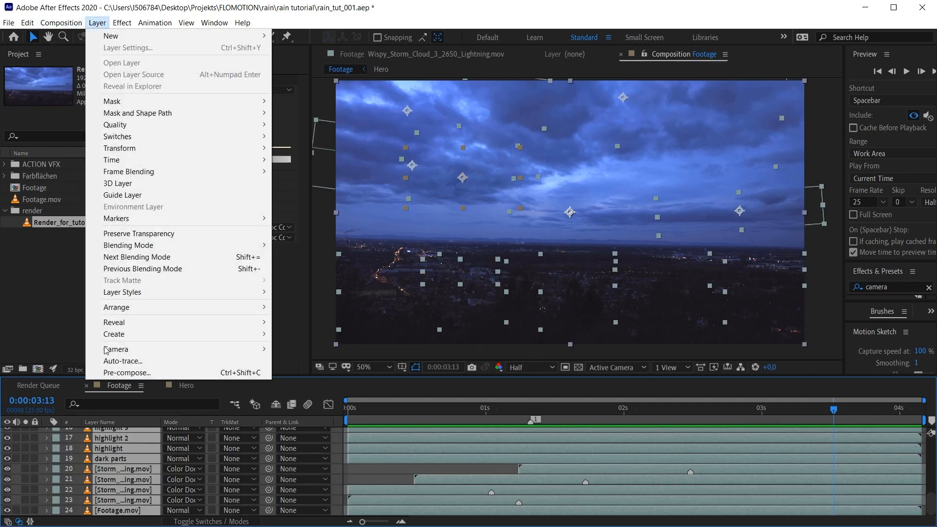
click(126, 373)
text(Scene)
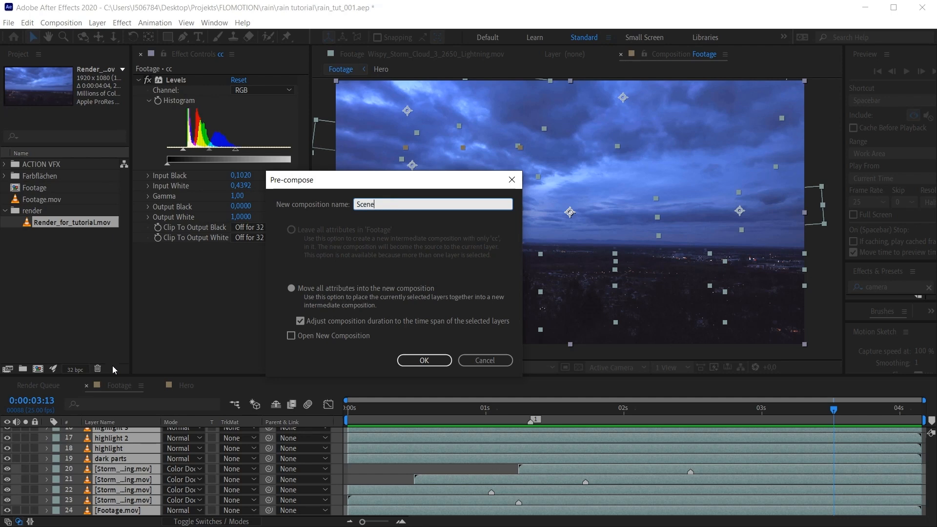
key(Return)
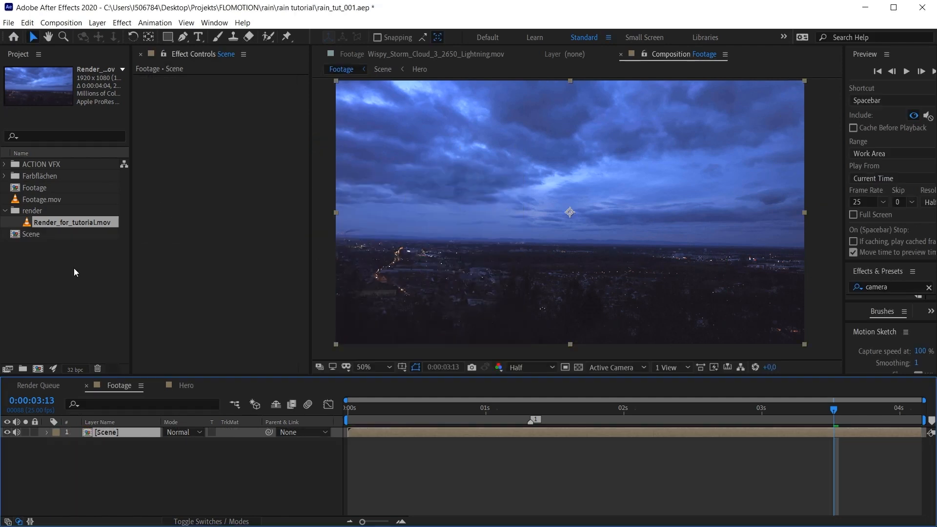
drag(63, 223, 76, 433)
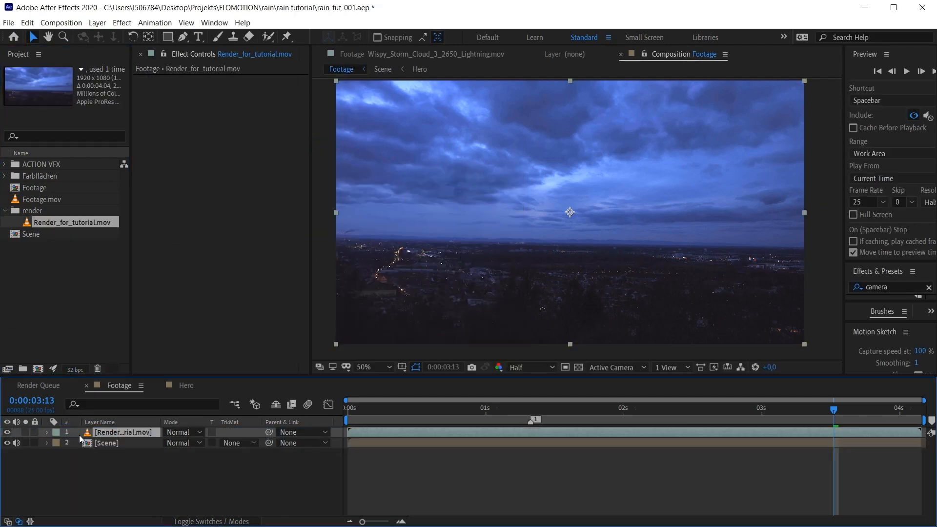
Step: Preview the composition with the rendered clip on top and park the playhead at 0:00:01:15
key(space)
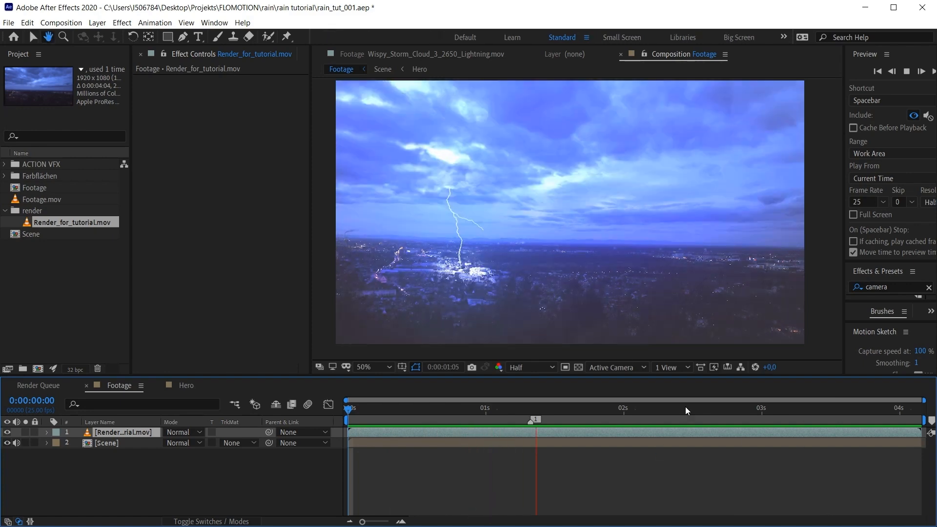
key(space)
drag(528, 408, 569, 427)
Step: Hide the Scene layer, keep Render_for_tutorial.mov visible, and return the playhead to the start
click(93, 444)
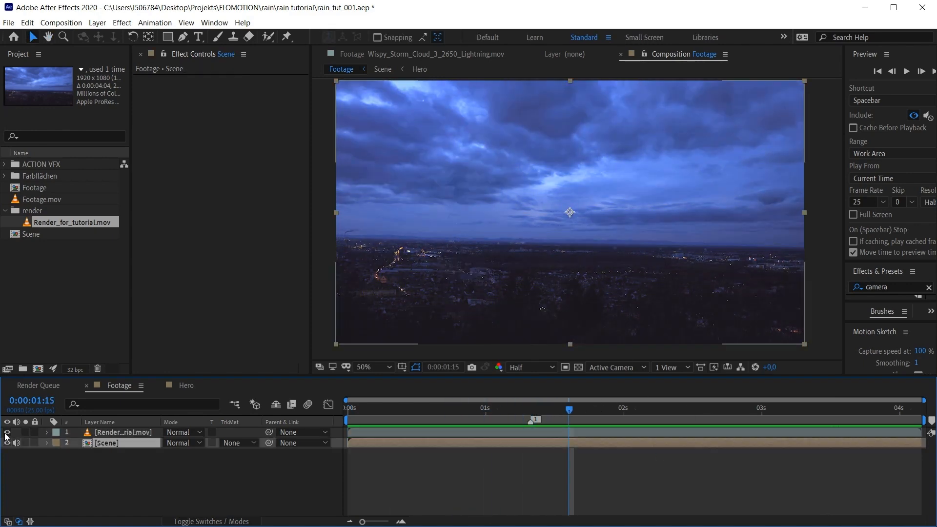
click(7, 432)
click(7, 442)
click(7, 432)
drag(391, 412, 141, 417)
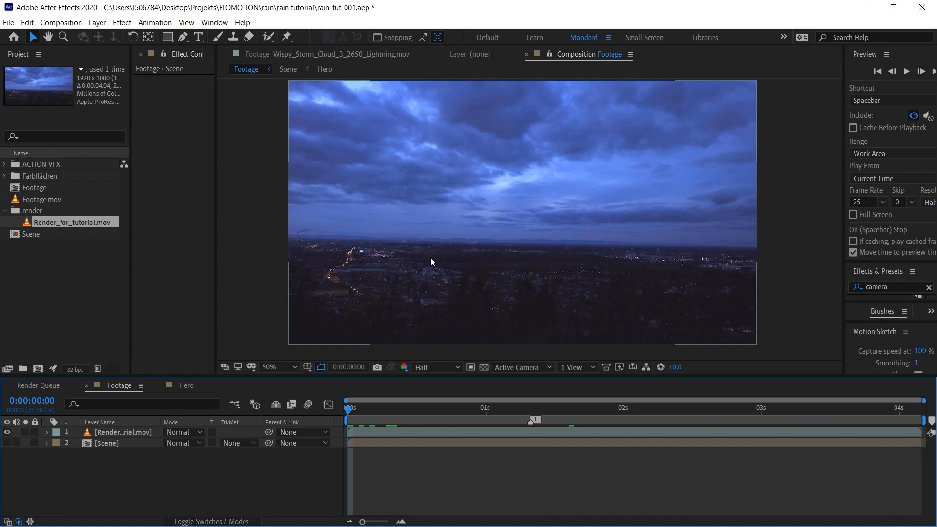
Step: Search the effects for "rain" and apply CC Rainfall to the Render_for_tutorial.mov layer
drag(843, 132, 770, 132)
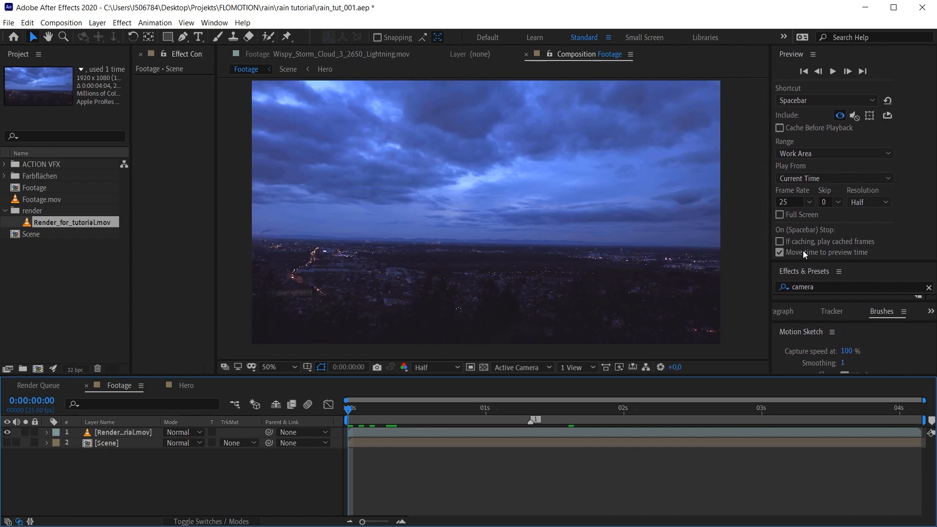
double_click(828, 286)
text(rain)
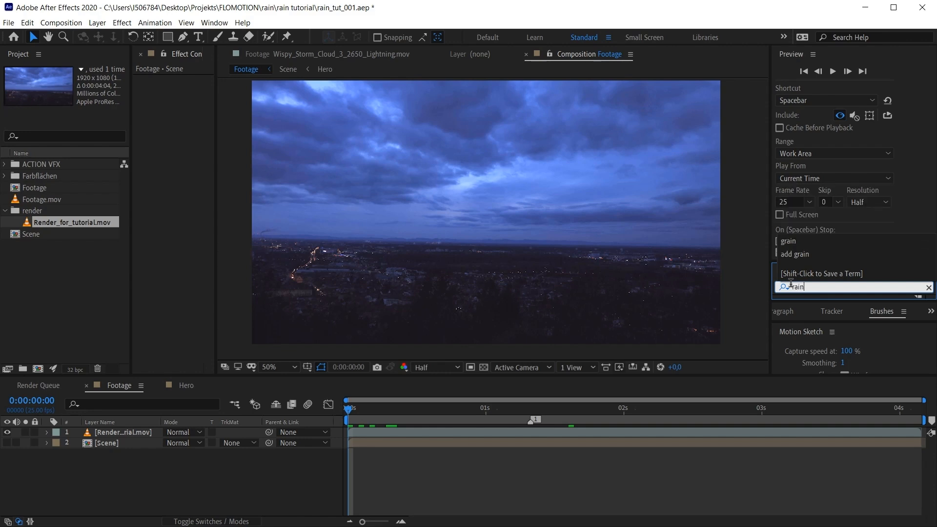
click(739, 255)
drag(807, 262, 822, 153)
scroll(856, 227, down, 5)
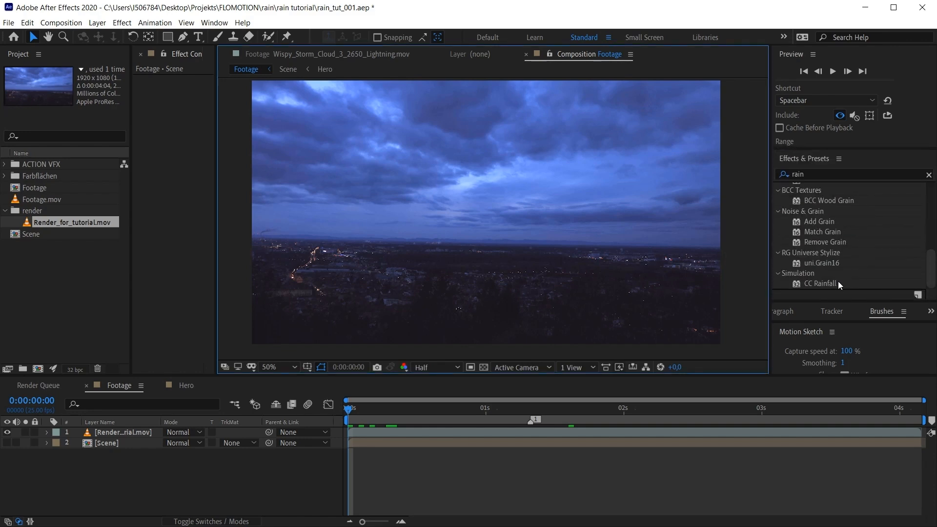
drag(831, 283, 143, 435)
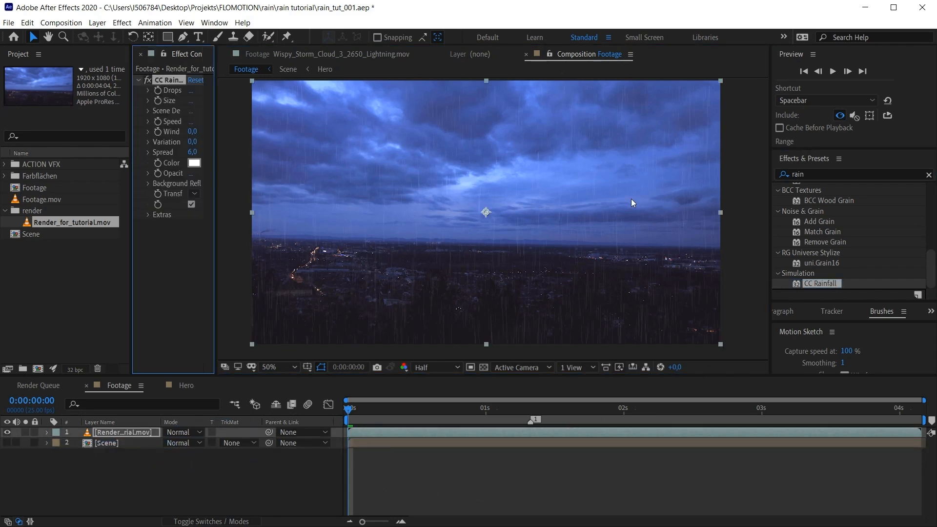
Step: Duplicate the Render_for_tutorial.mov layer and remove CC Rainfall from the lower copy
scroll(579, 185, up, 2)
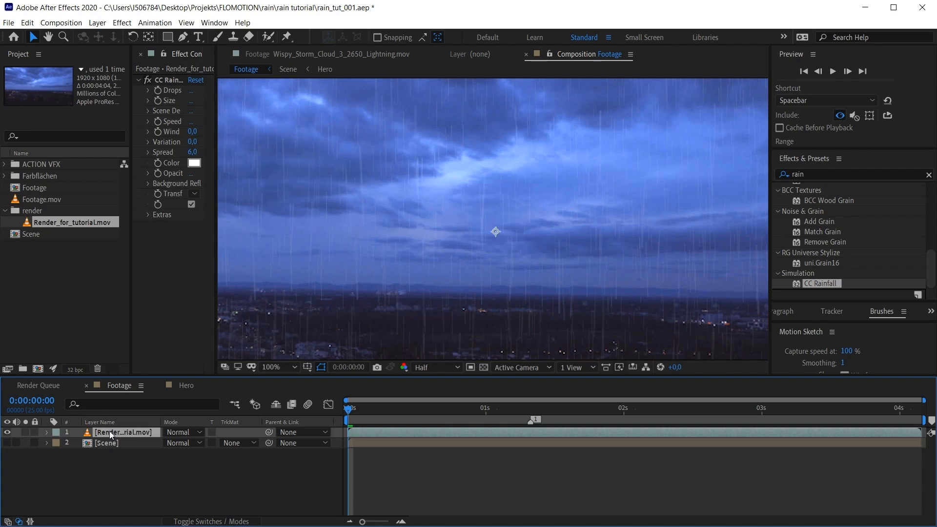
key(ctrl+d)
click(160, 81)
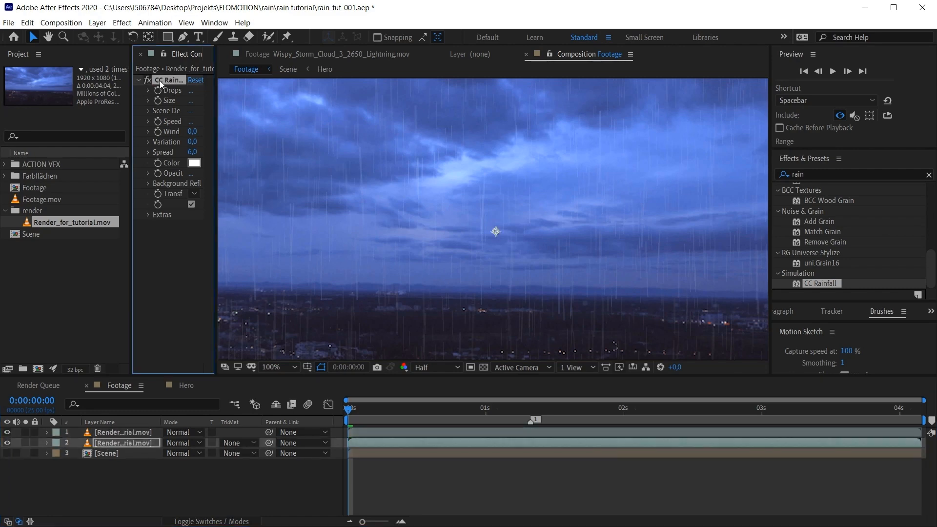
click(133, 446)
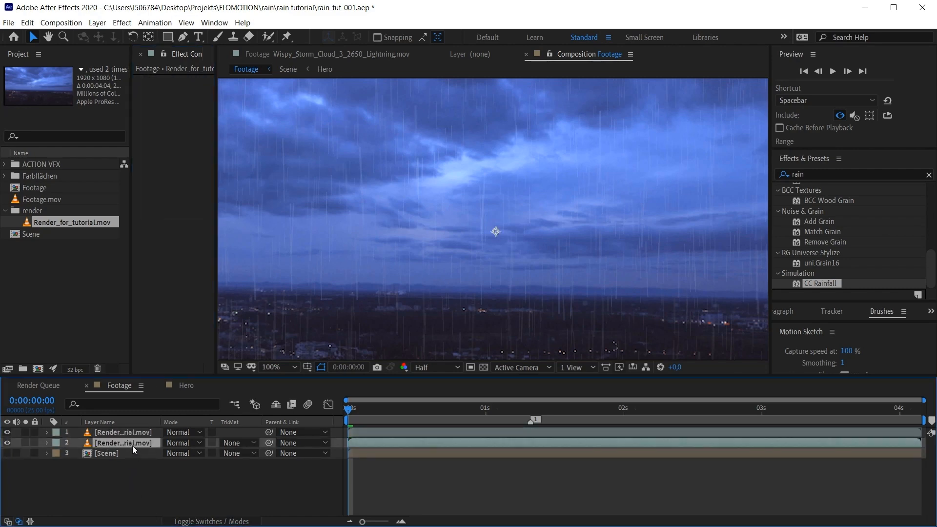
Step: Rename the lower clip copy "BG scene" and the upper copy "rain"
key(Return)
text(BG scene)
click(142, 433)
key(Return)
text(rain)
key(Return)
Step: Solo the rain layer, turn off Composite With Original in CC Rainfall, and set the drop Size to 15
drag(216, 215, 357, 204)
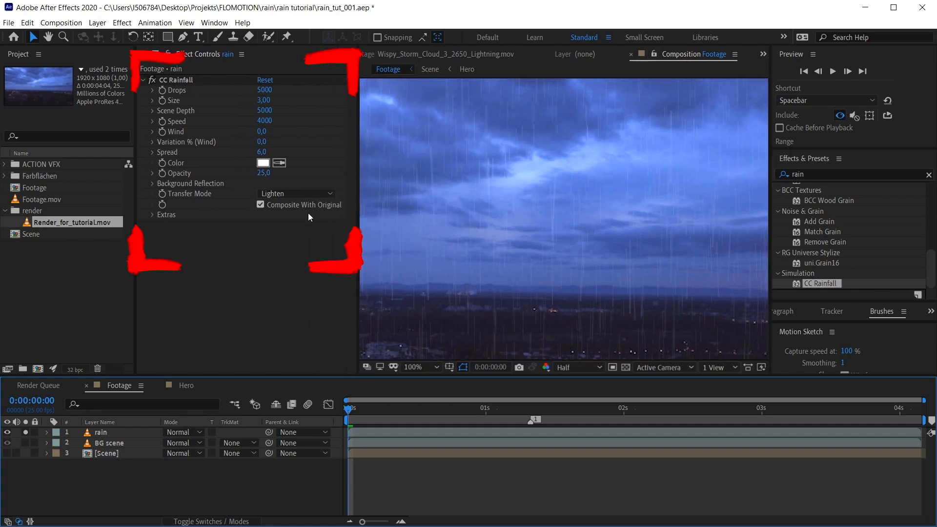
click(261, 205)
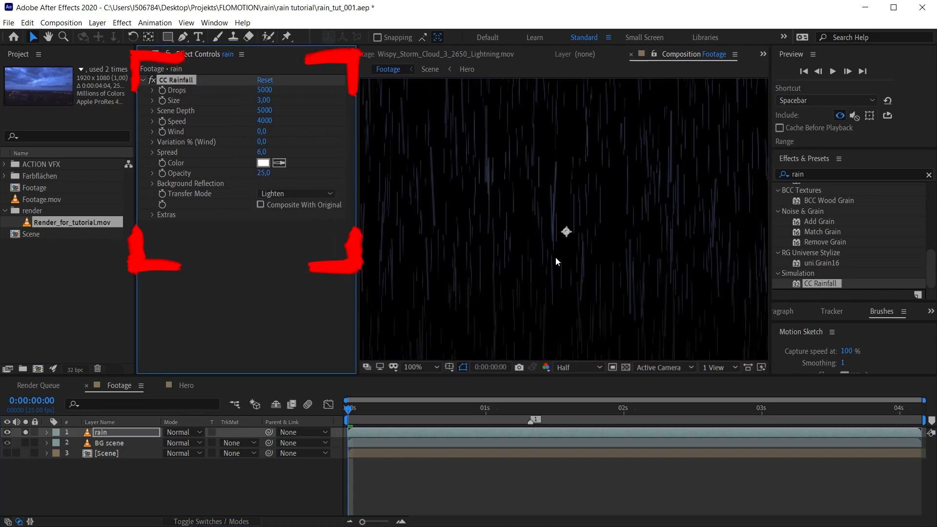
mouse_move(264, 100)
mouse_down()
mouse_move(373, 104)
mouse_move(576, 81)
mouse_up()
drag(265, 101, 739, 121)
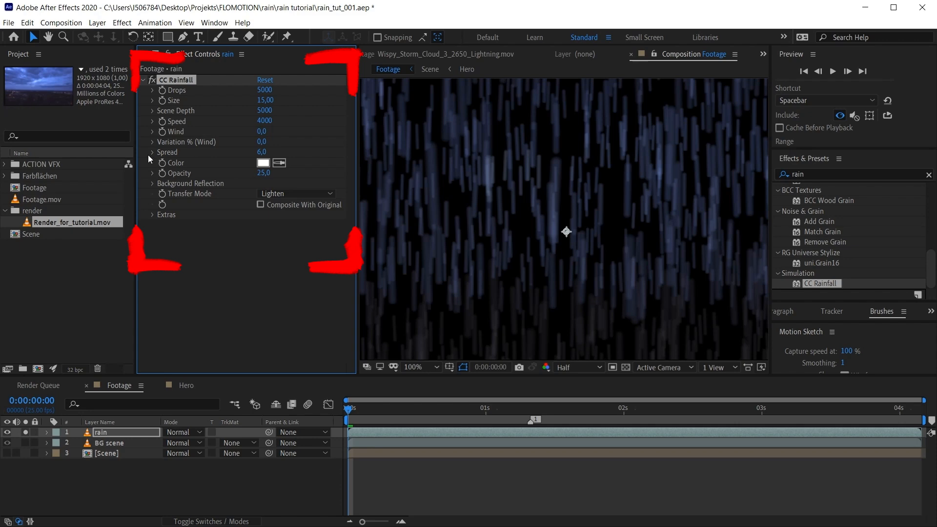
Step: Expand CC Rainfall's Background Reflection settings and preview the isolated rain from the start
click(152, 184)
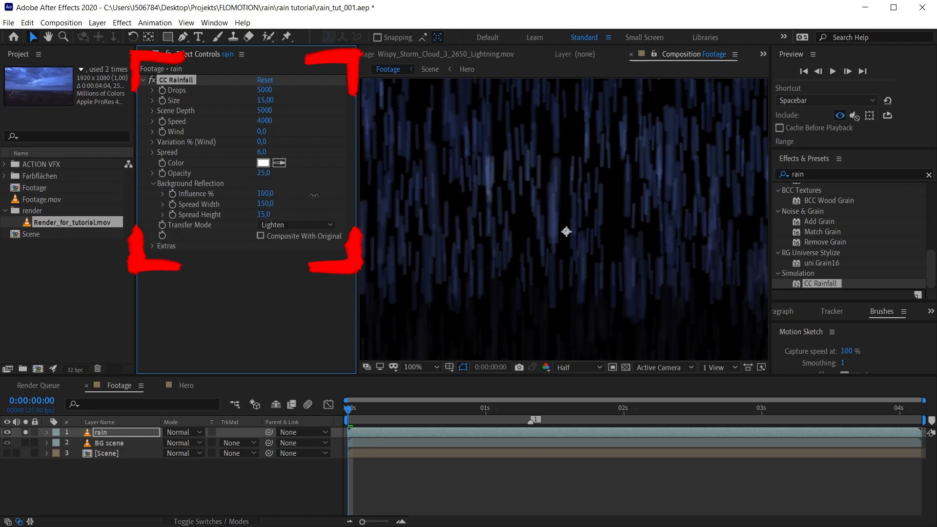
key(comma)
key(space)
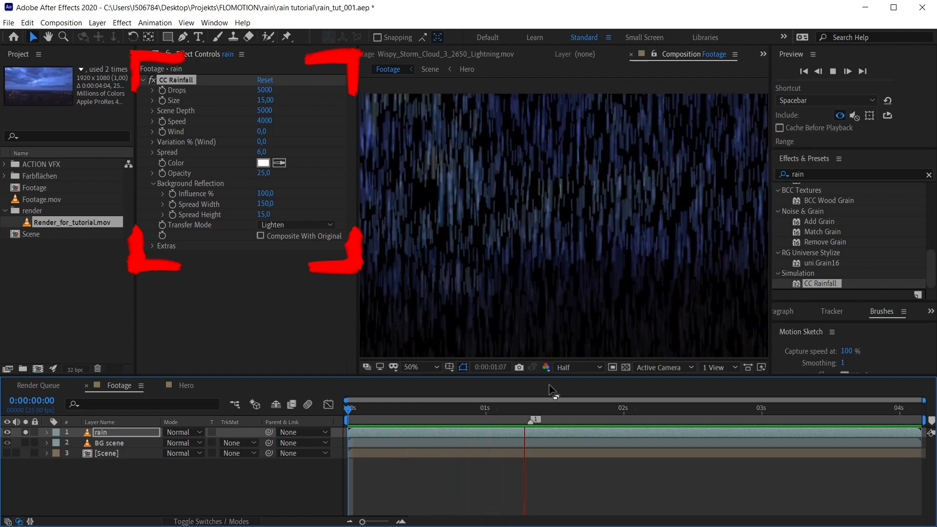
key(space)
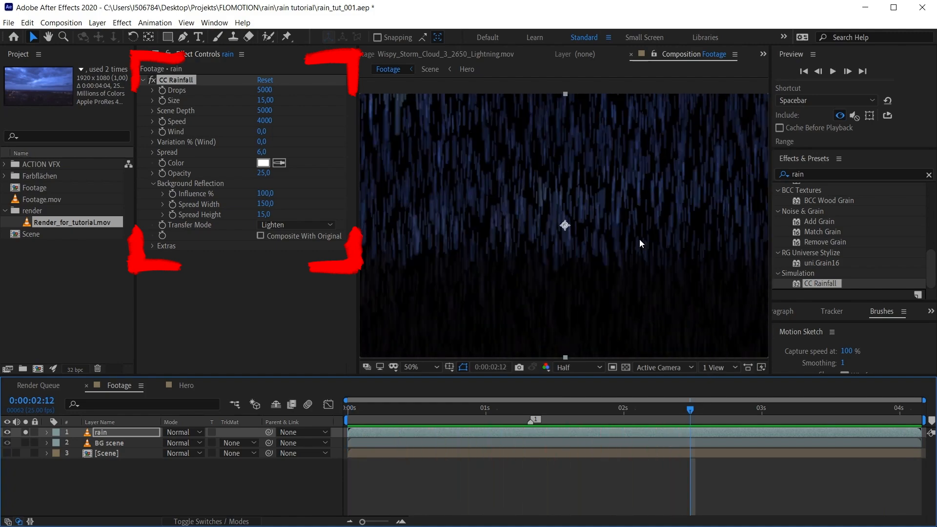
Step: Keyframe CC Rainfall's Drops from 0 at the start to 2900 at 0:00:01:00, and preview the rain building up
key(F3)
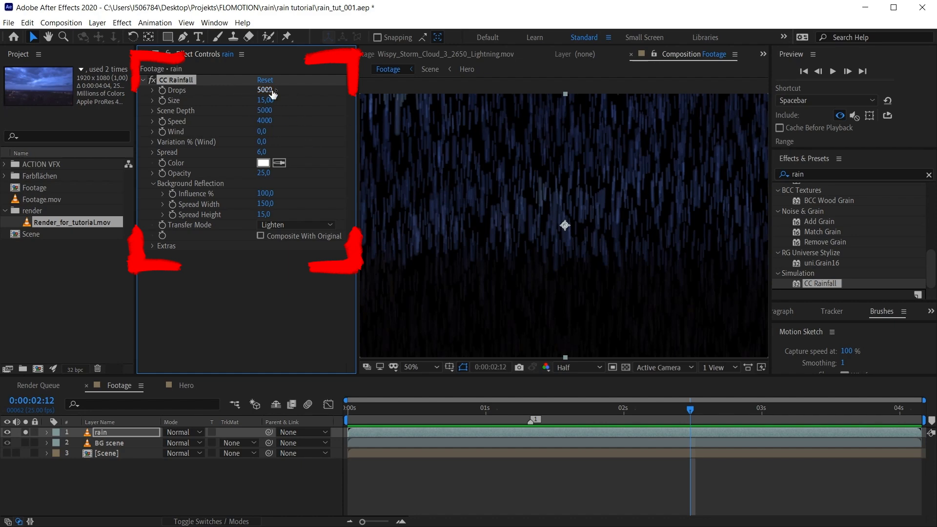
drag(270, 92, 250, 175)
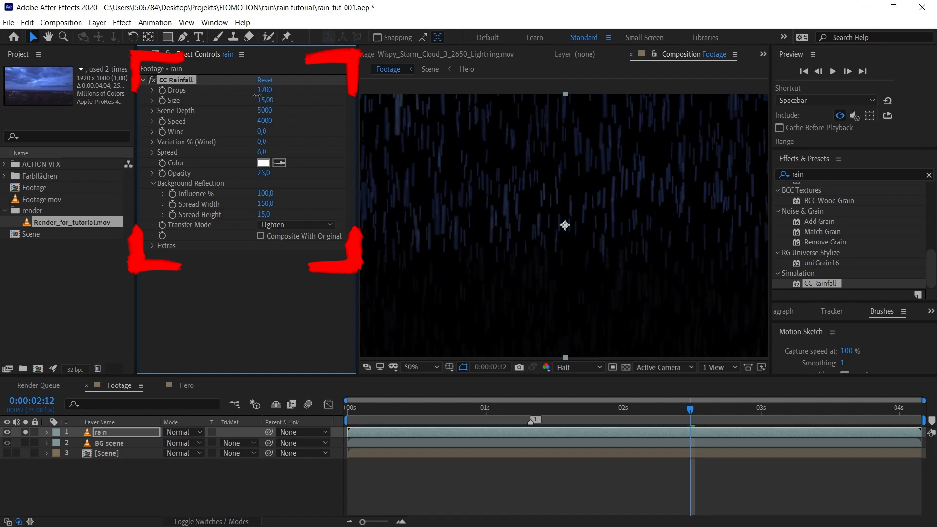
click(347, 409)
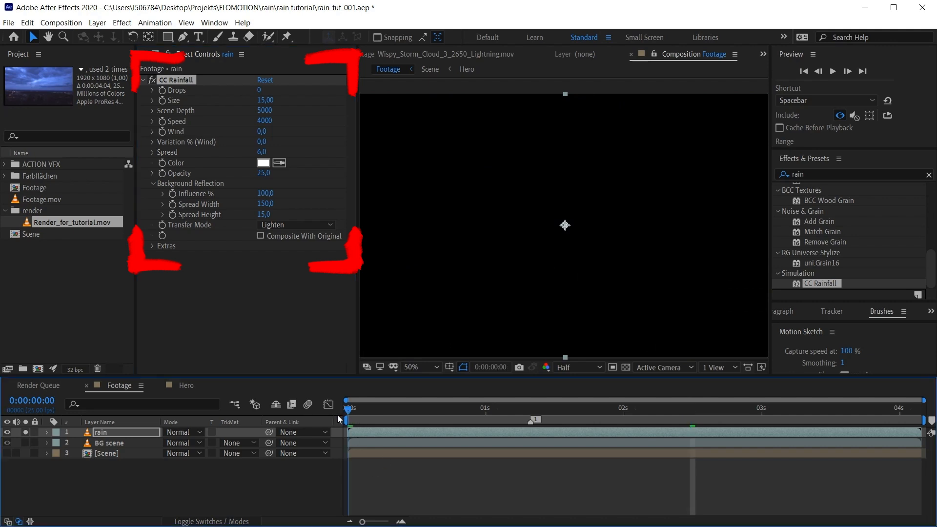
click(162, 90)
click(486, 408)
drag(259, 91, 302, 89)
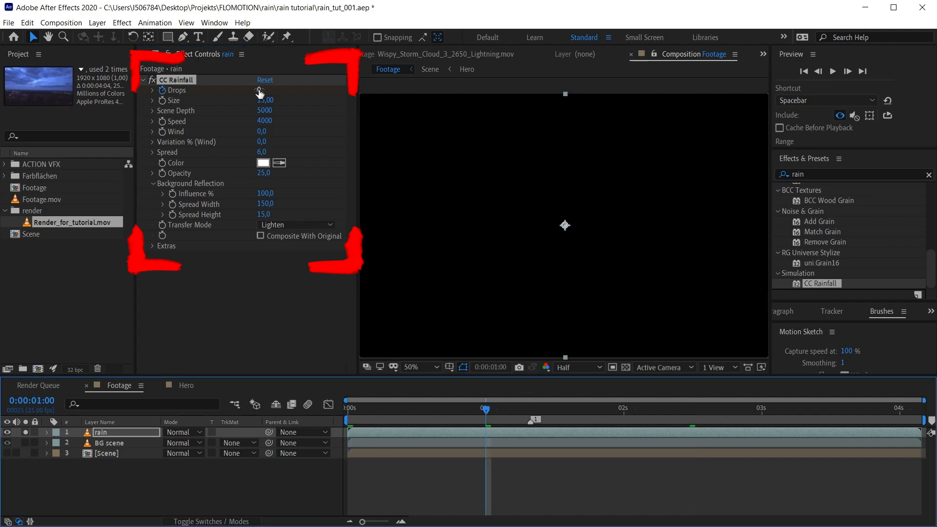
click(346, 409)
key(space)
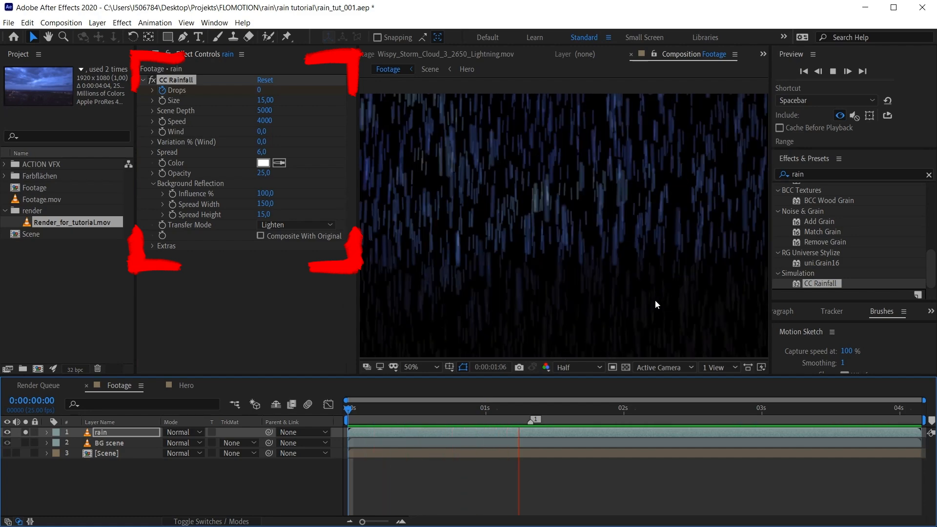
Step: At 0:00:01:08, set CC Rainfall's Scene Depth to 14680, Size to 11,28 and Drops to 10900, and preview the rain
click(532, 412)
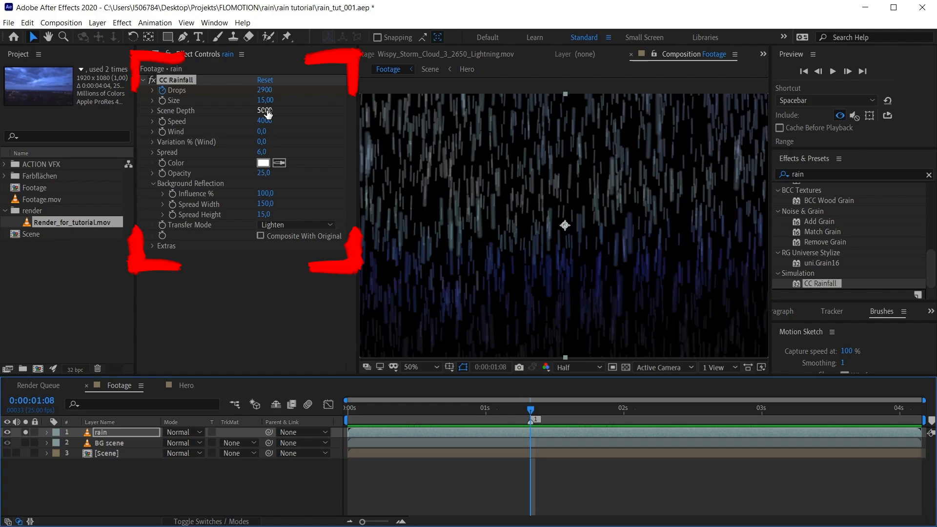
mouse_move(267, 114)
mouse_down()
mouse_move(113, 132)
mouse_move(482, 121)
mouse_move(686, 134)
mouse_up()
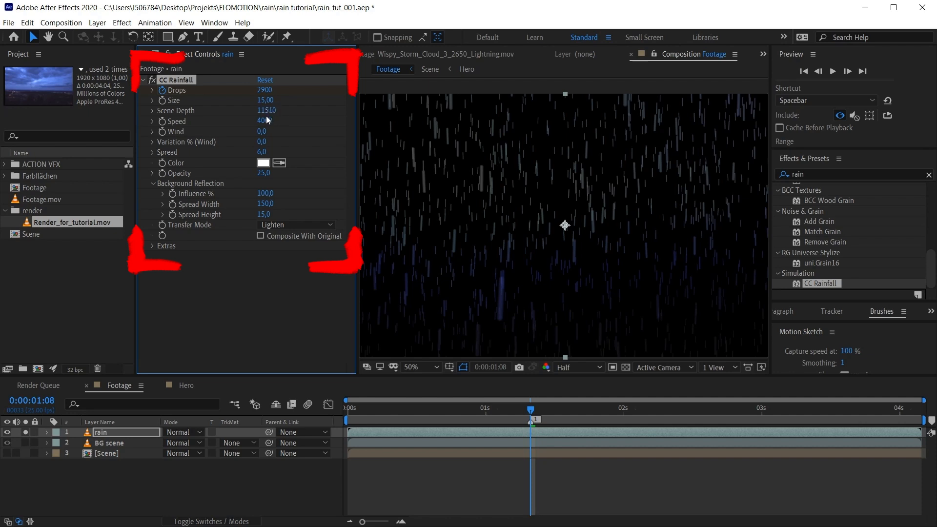
drag(272, 113, 317, 93)
key(u)
key(space)
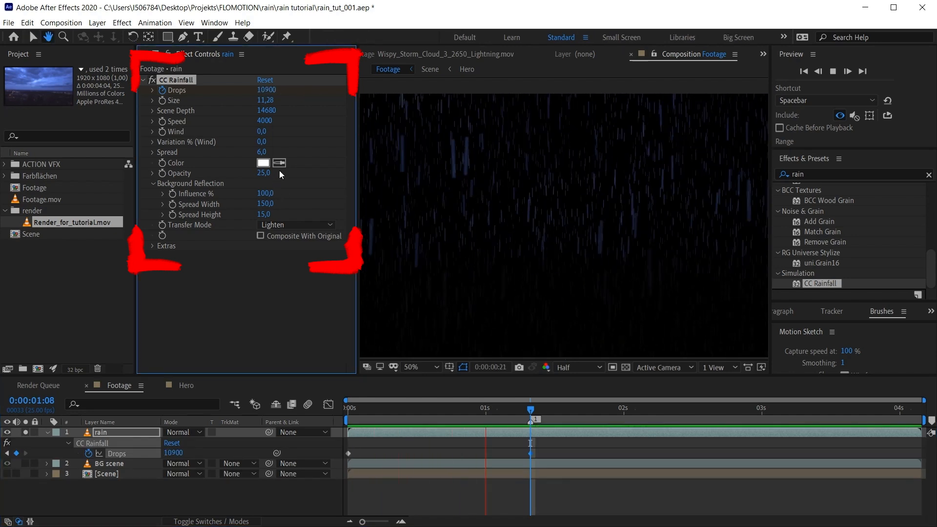
key(space)
Step: Set the rain Speed to 4750, solo BG scene as well, raise Drops to 70000 at 0:00:01:08, and preview the combined layers
drag(265, 120, 296, 121)
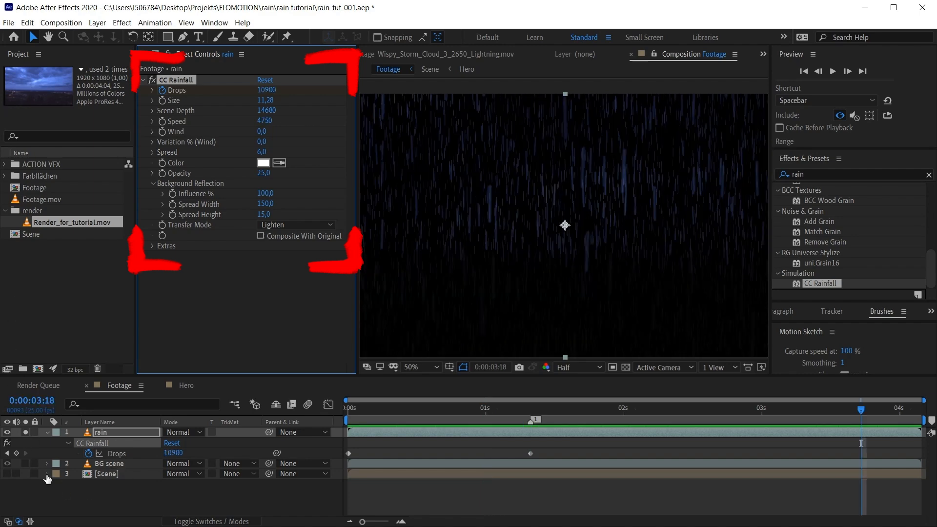
click(25, 463)
key(space)
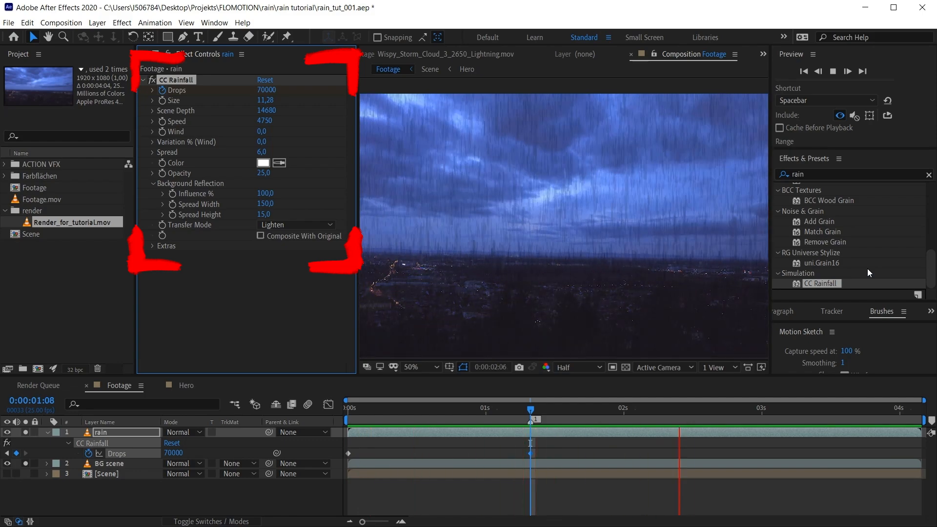
key(space)
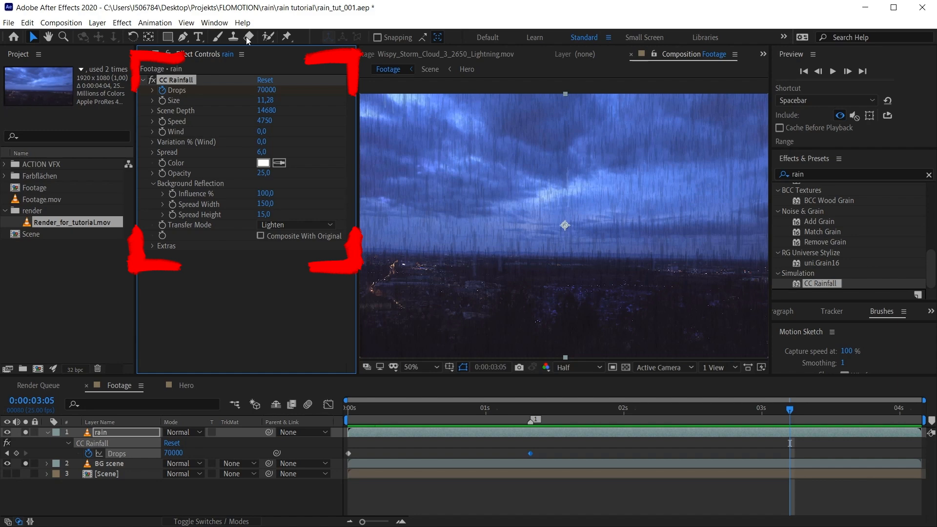
Step: Set CC Rainfall's Size to 9,66, Scene Depth to 11480, Speed to 4230, Opacity to 5 and Background Reflection Influence to 99%
drag(273, 106, 187, 114)
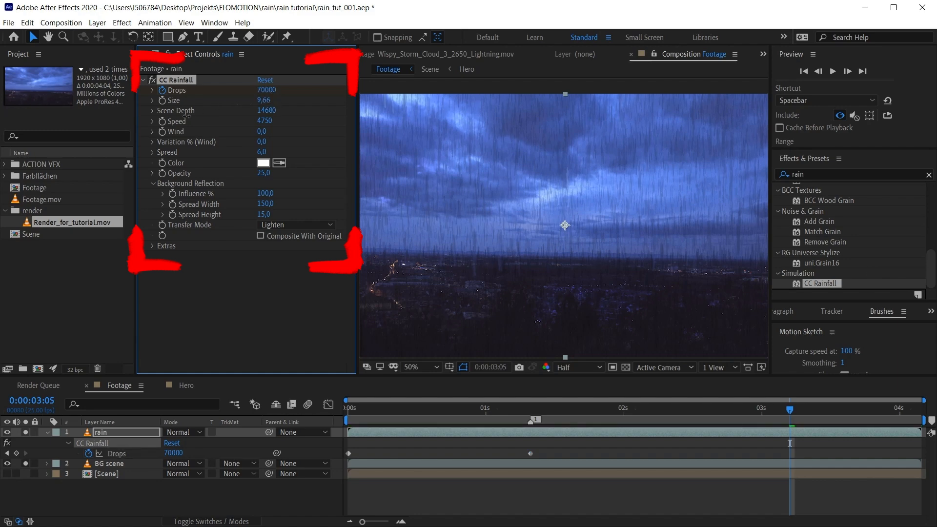
drag(267, 193, 260, 194)
drag(267, 178, 262, 176)
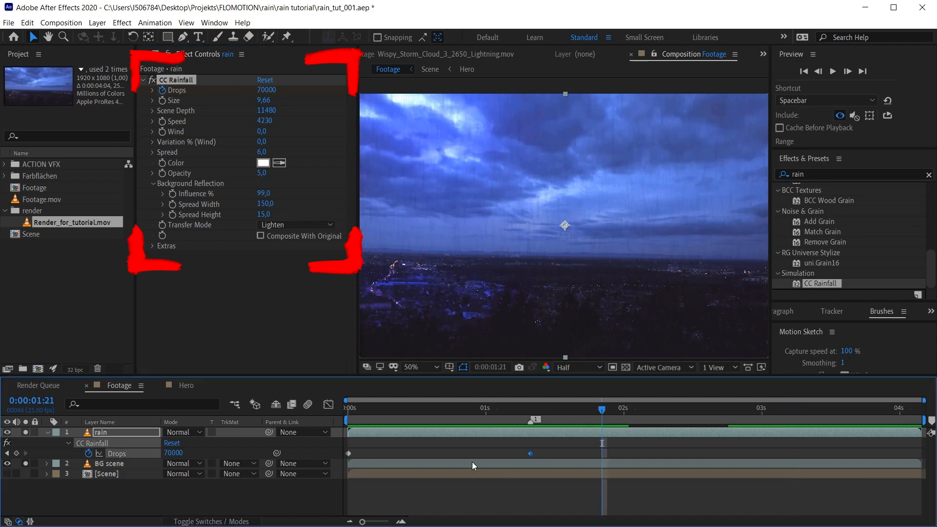
Step: Remove the Drops keyframes from the rain layer, keeping a constant value of 70000
click(358, 449)
drag(349, 453, 530, 453)
click(531, 412)
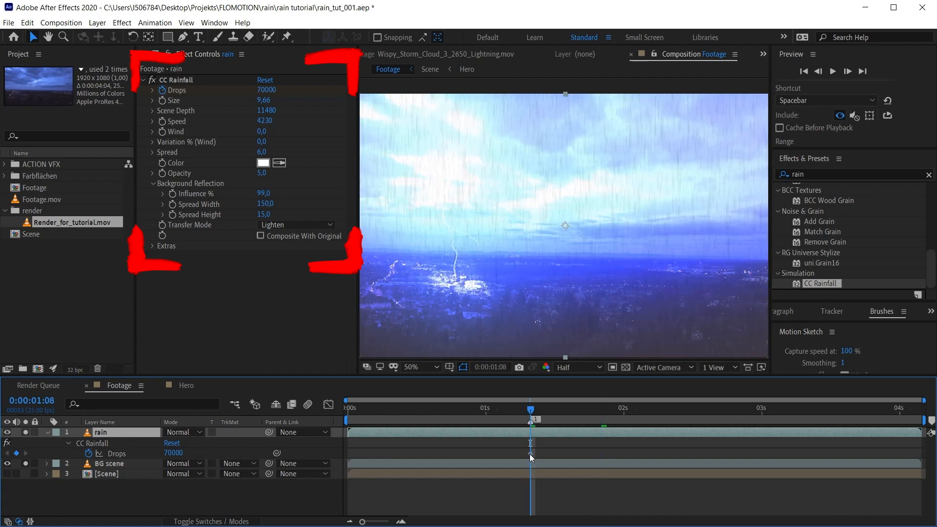
click(531, 453)
key(Delete)
Step: Preview the constant rain from the start and set its Speed to 4380
click(347, 413)
key(space)
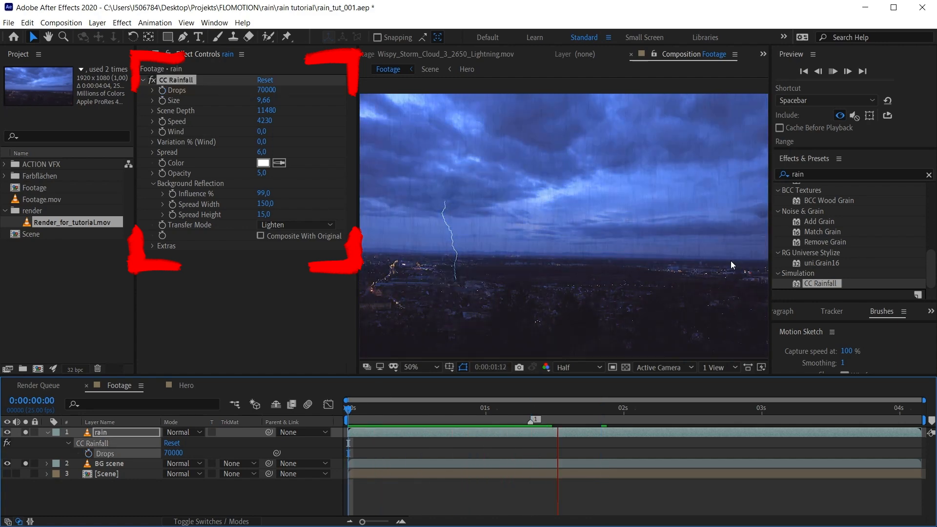
drag(264, 121, 272, 120)
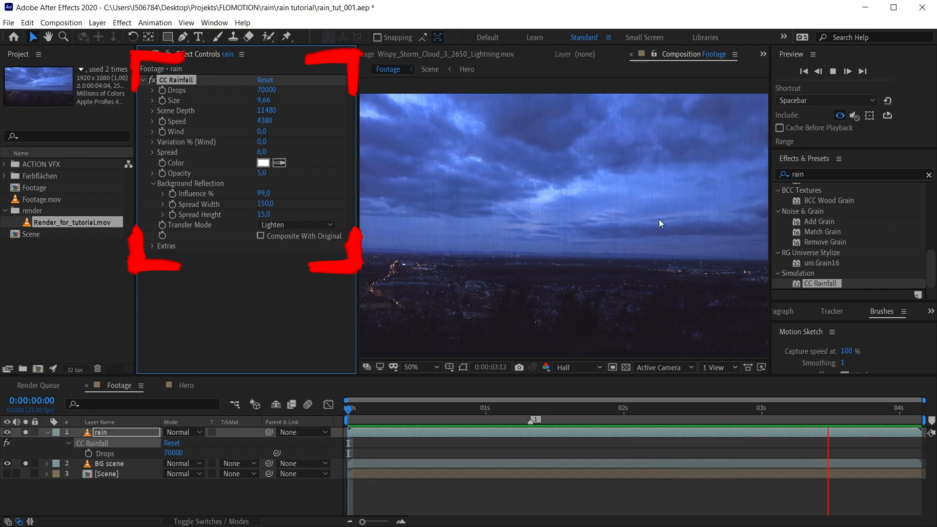
key(space)
Step: Set CC Rainfall's Wind to 1080 and Variation % (Wind) to 100, and preview the slanted rain
drag(262, 132, 347, 140)
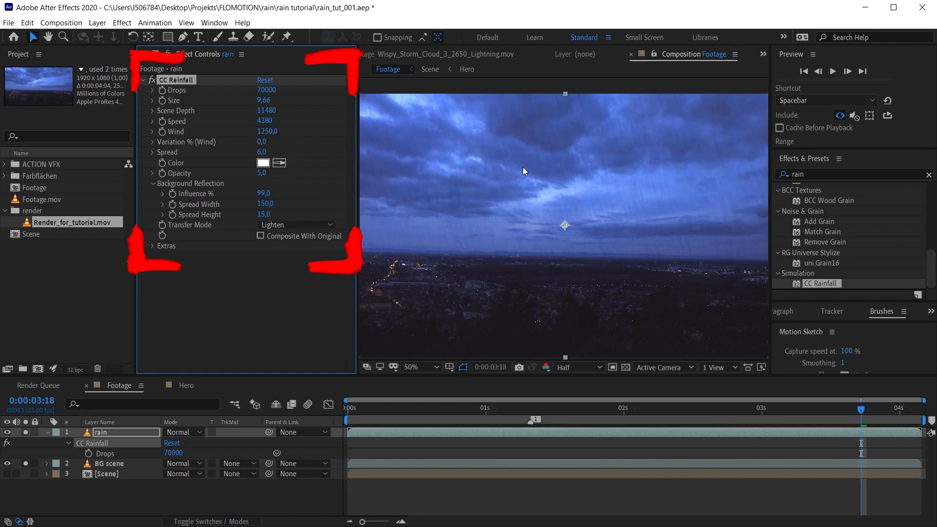
drag(278, 132, 273, 139)
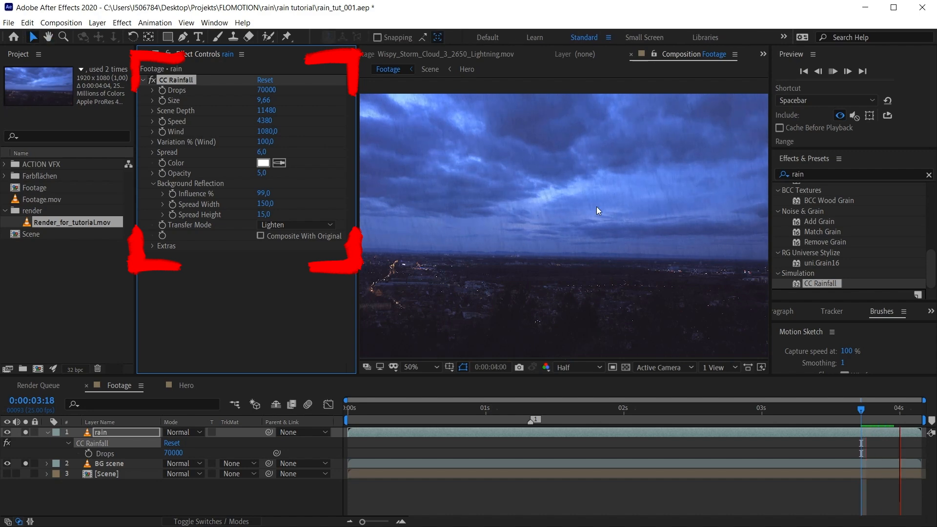
key(space)
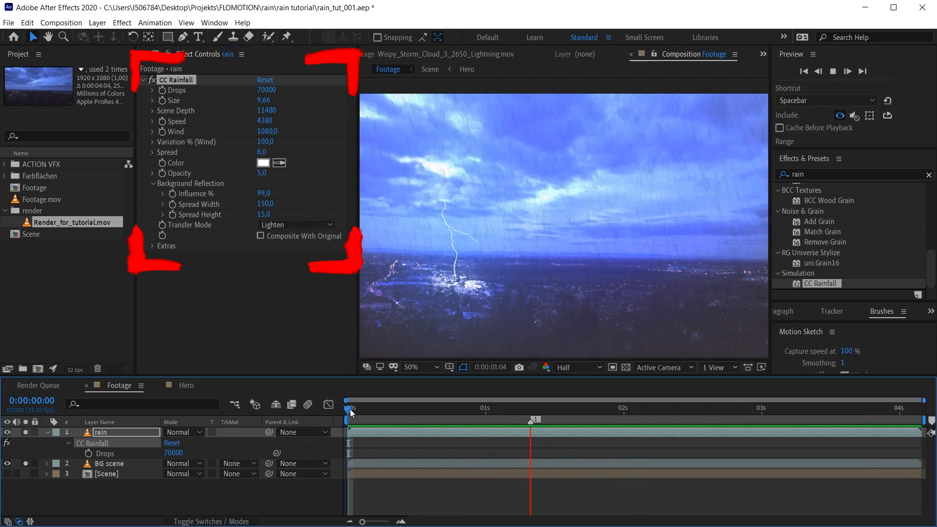
Step: Set CC Rainfall's Opacity to 2 and Background Reflection Spread Width to 237 and Spread Height to 53, previewing the rain
key(space)
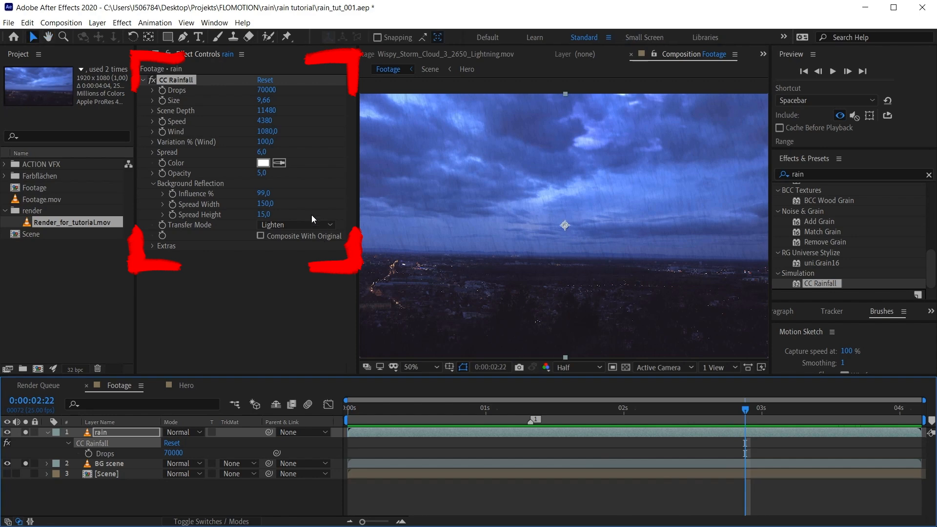
drag(264, 180, 259, 178)
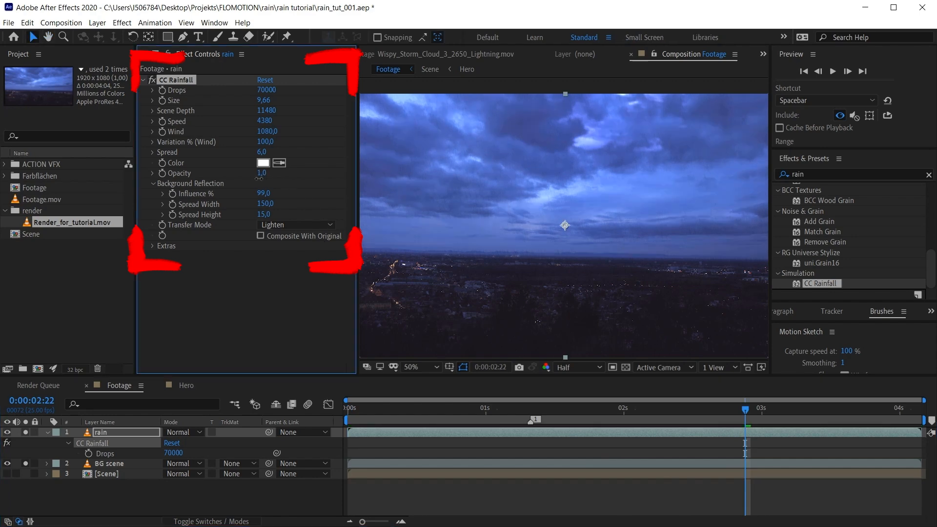
key(space)
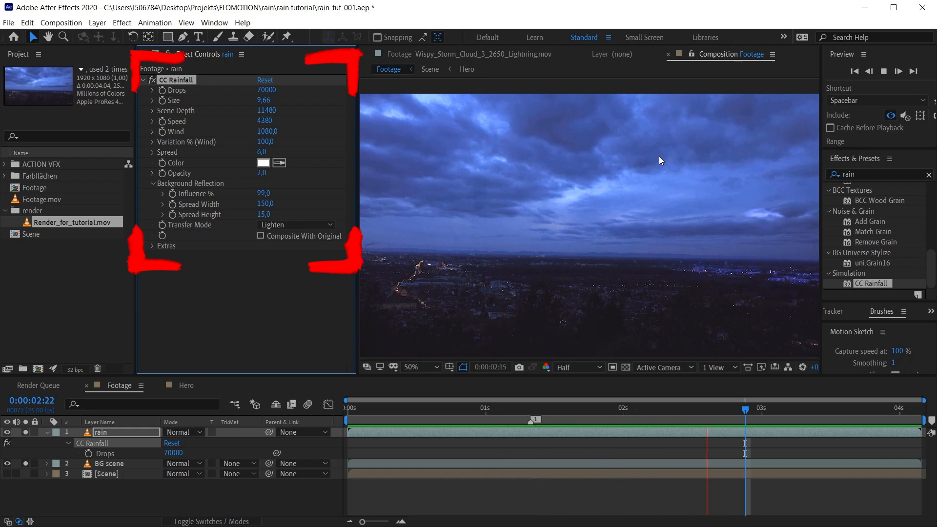
key(space)
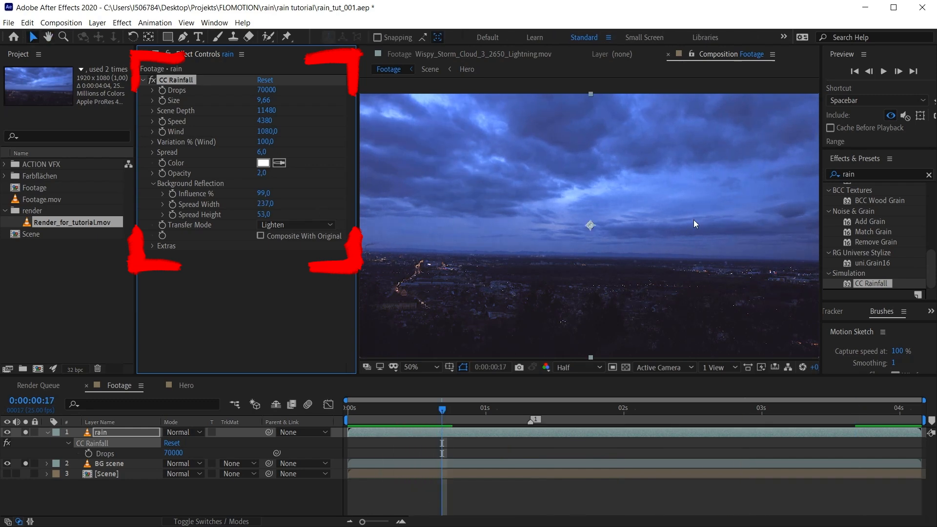
key(space)
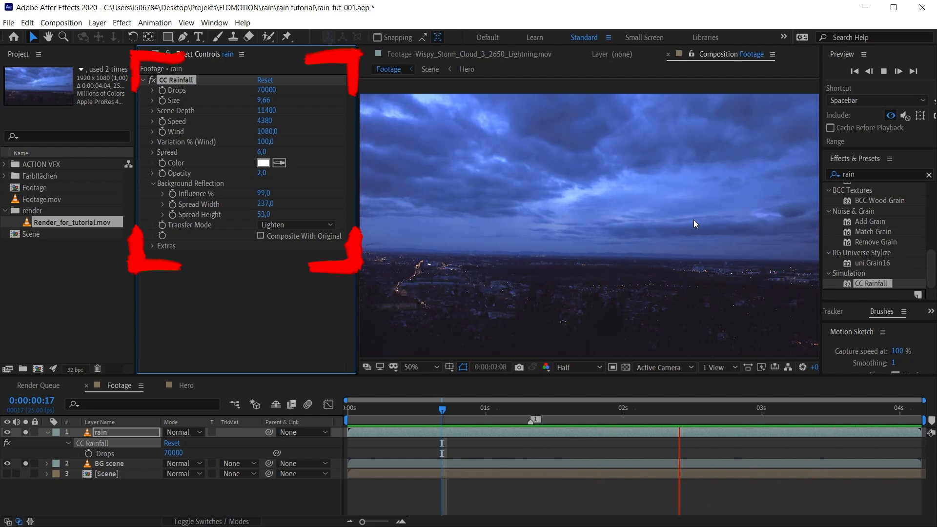
key(space)
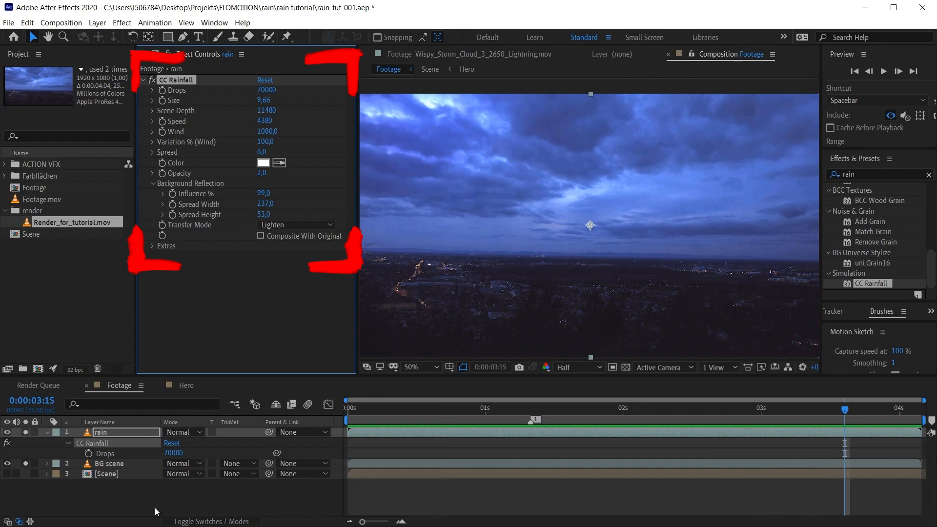
Step: Duplicate the rain layer and rename the copy rain hl
click(106, 433)
key(ctrl+d)
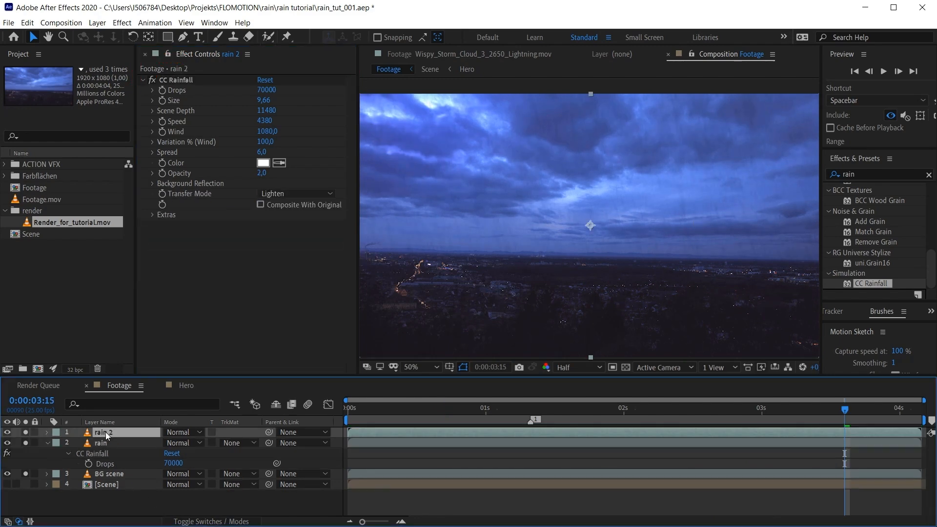
key(Return)
text(rain hl)
key(Return)
Step: Apply Levels to the rain hl layer with Input Black 0,0588, Input White 0,2196 and Gamma 1,45
click(886, 175)
text(level)
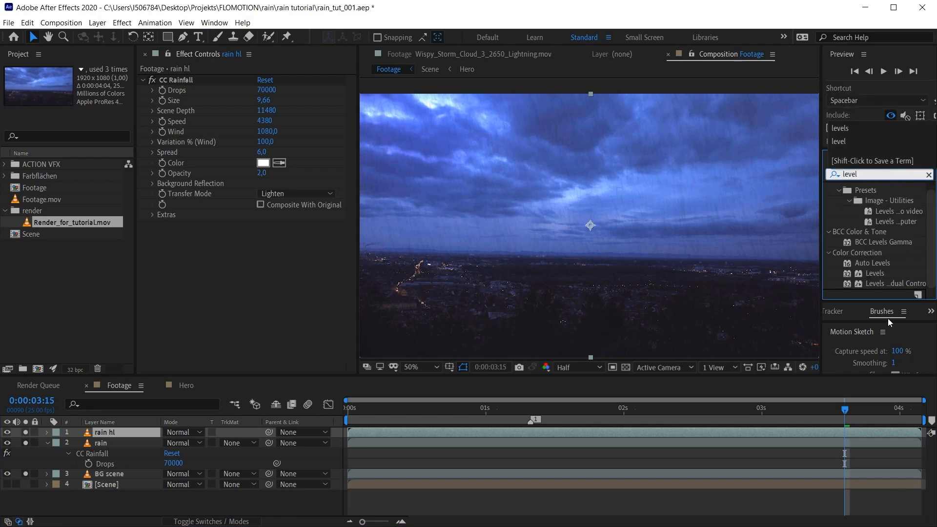
drag(867, 274, 587, 222)
drag(327, 280, 176, 281)
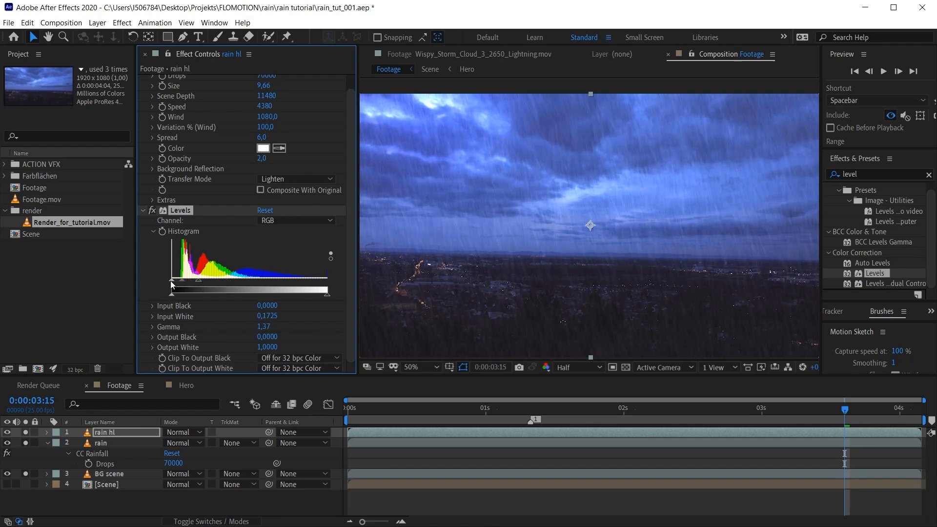
drag(176, 281, 180, 281)
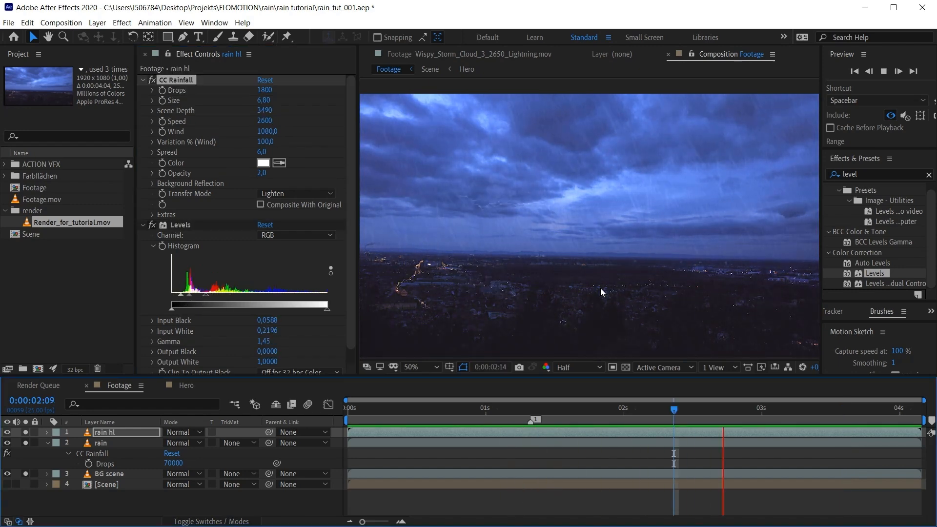
Step: Check the rain hl streaks up close, collapse the rain layer's properties and unsolo the rain hl, rain and BG scene layers
scroll(681, 181, up, 2)
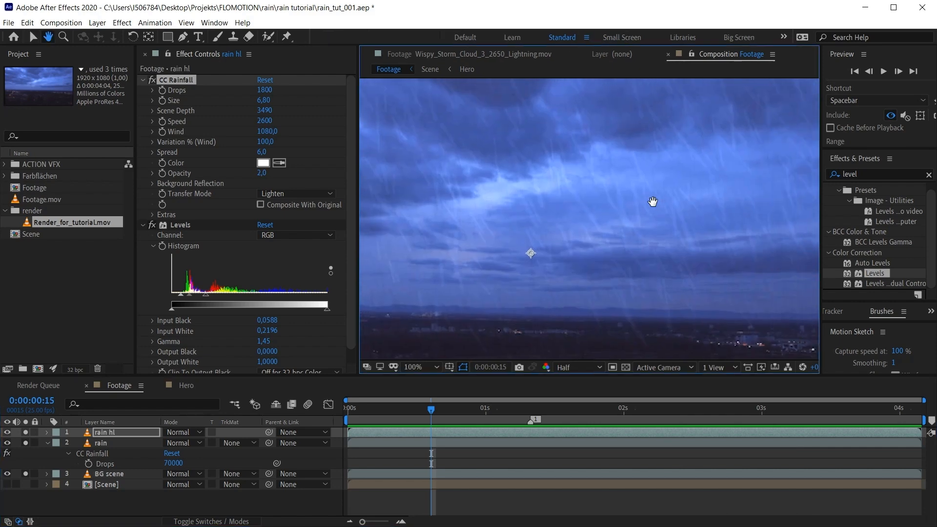
scroll(642, 178, down, 2)
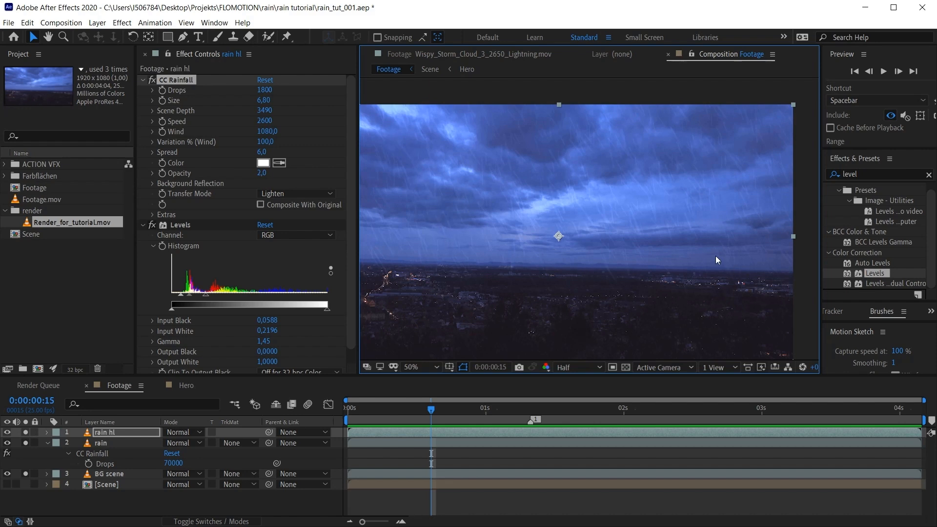
scroll(668, 181, down, 2)
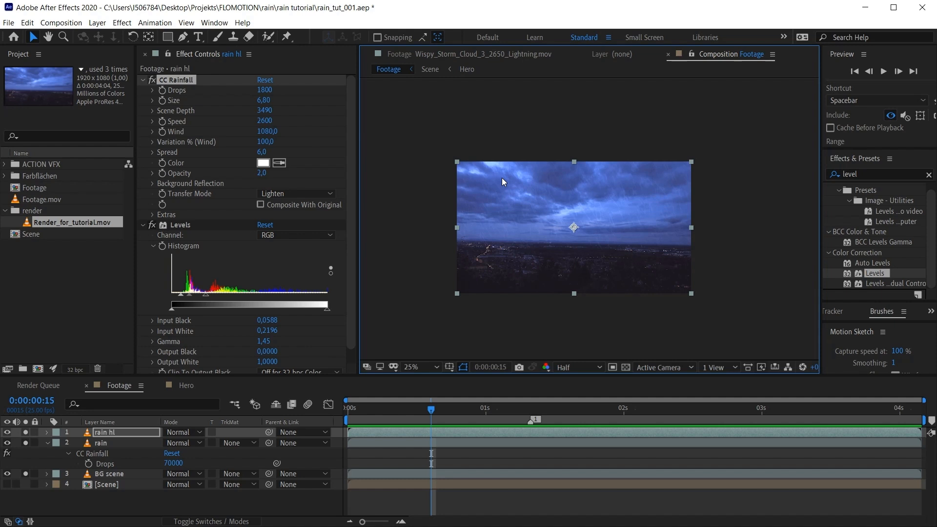
click(46, 443)
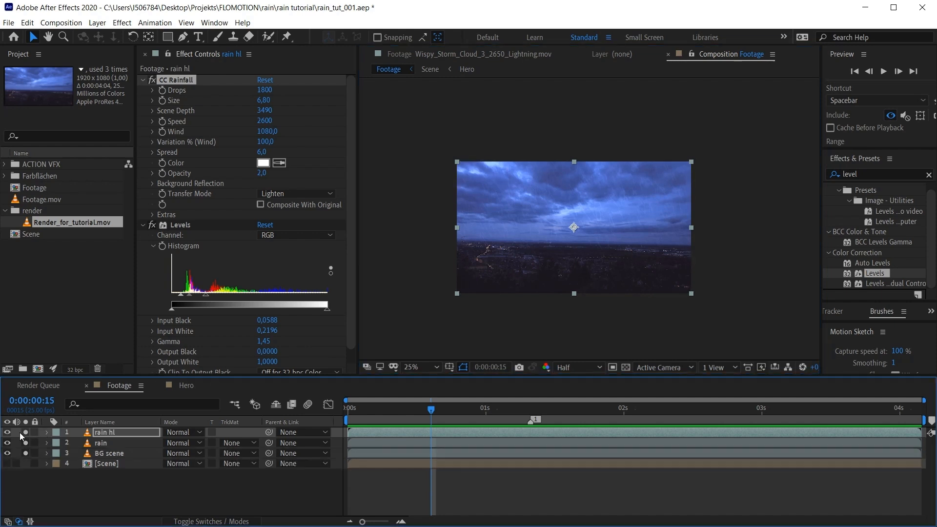
drag(26, 435, 27, 452)
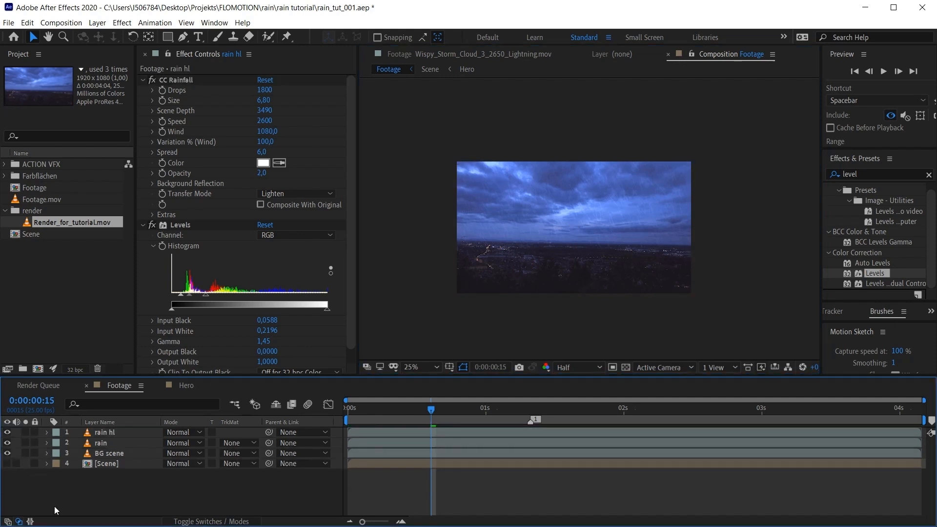
Step: Create a white 1920 x 1080 solid named FN above the rain layers and apply Fractal Noise to it
key(ctrl+y)
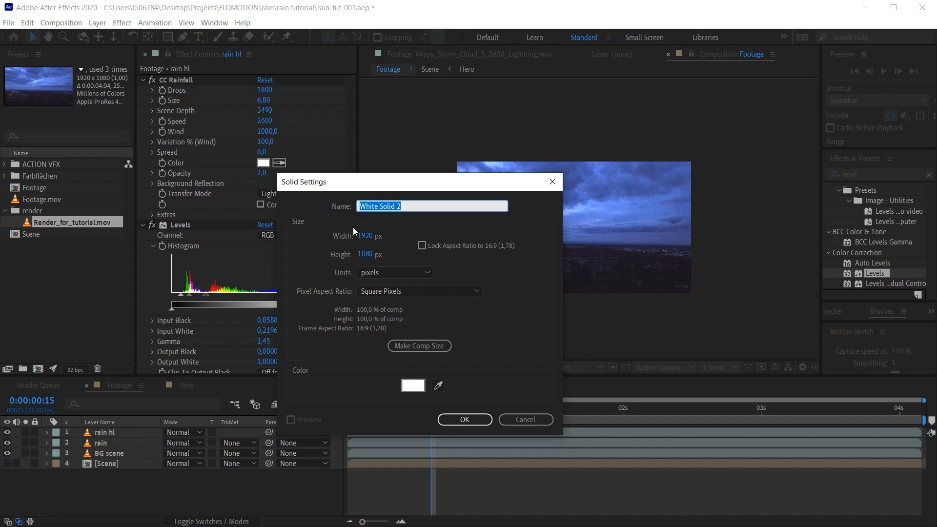
text(FN)
click(475, 417)
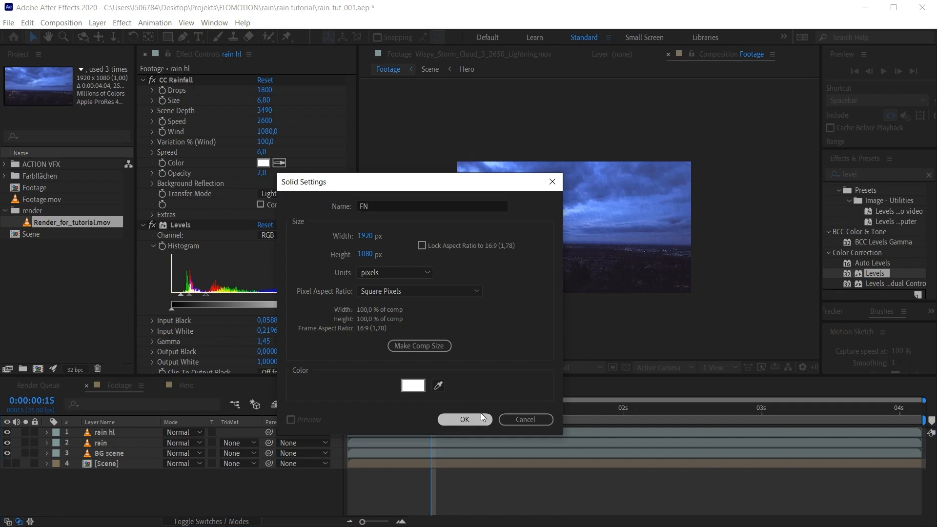
click(872, 174)
text(fractal)
drag(884, 259, 142, 437)
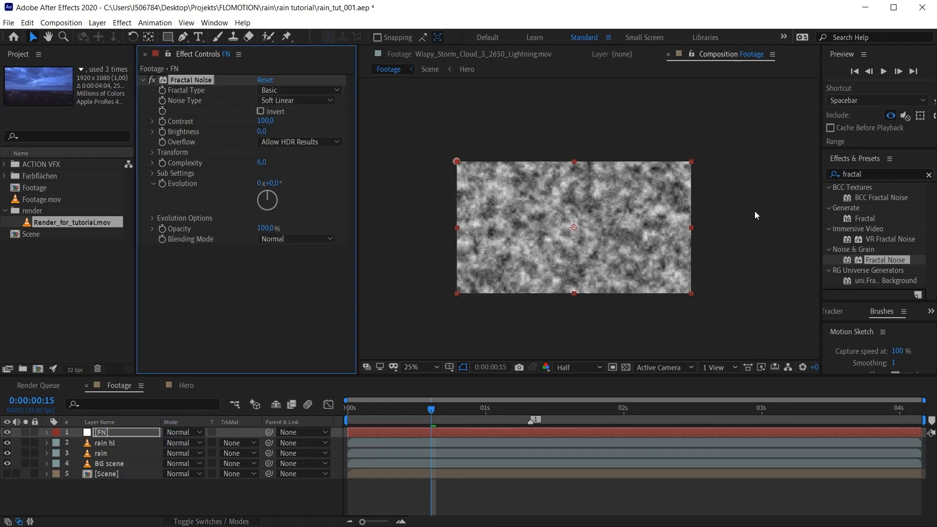
Step: Set the FN layer's Fractal Noise Contrast to 559 and Brightness to 42
key(period)
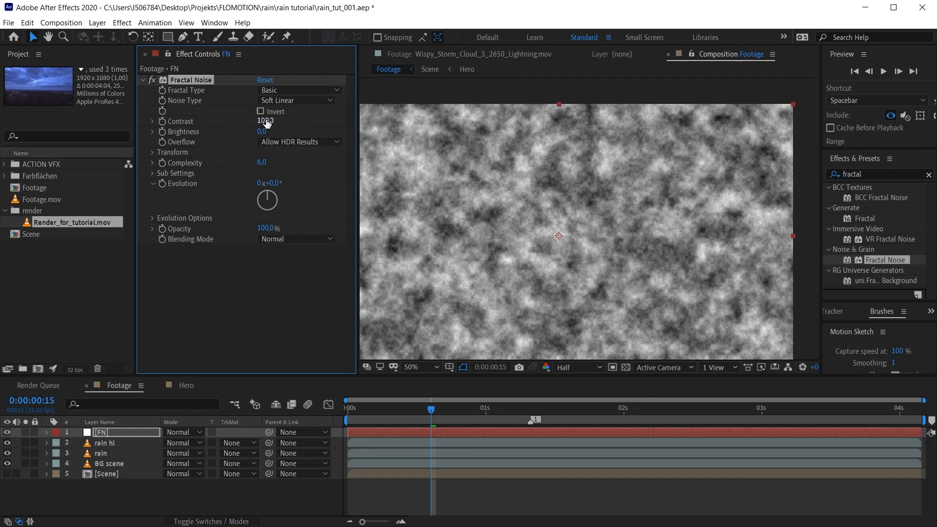
drag(278, 121, 384, 124)
click(287, 88)
click(294, 116)
click(293, 93)
click(293, 101)
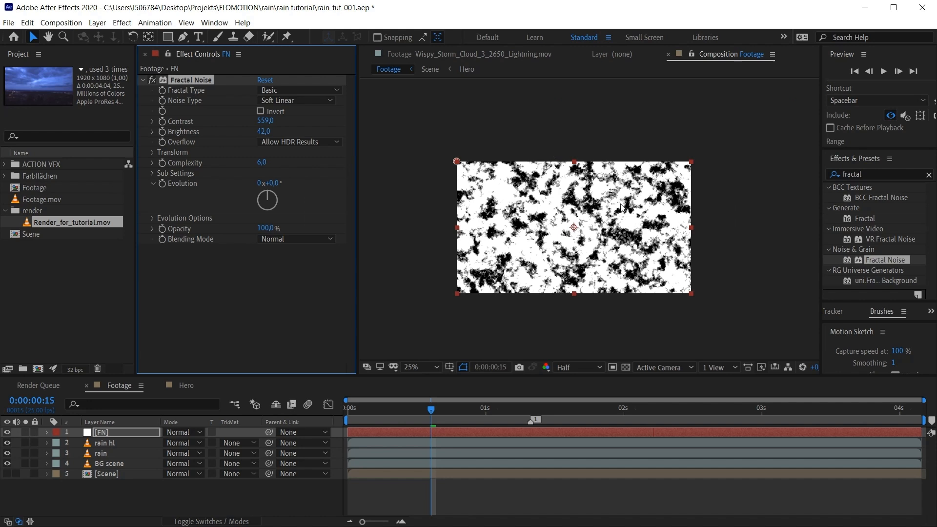
Step: Set the rain hl layer's track matte to Luma Inverted Matte using FN, after trying Luma Matte
click(226, 466)
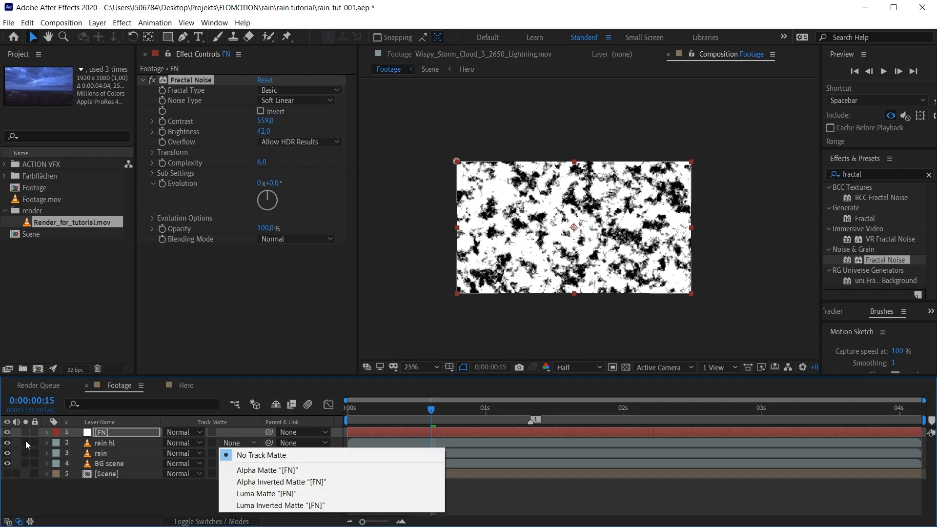
click(280, 496)
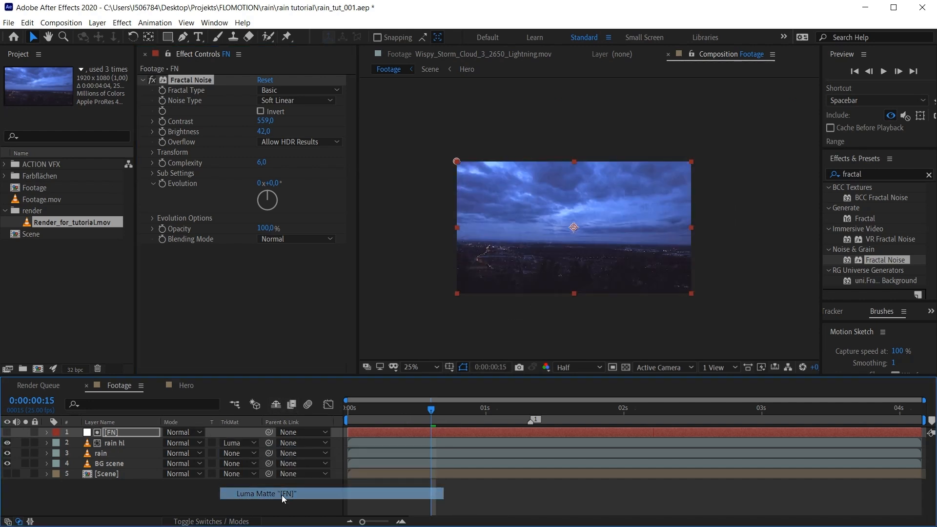
click(248, 443)
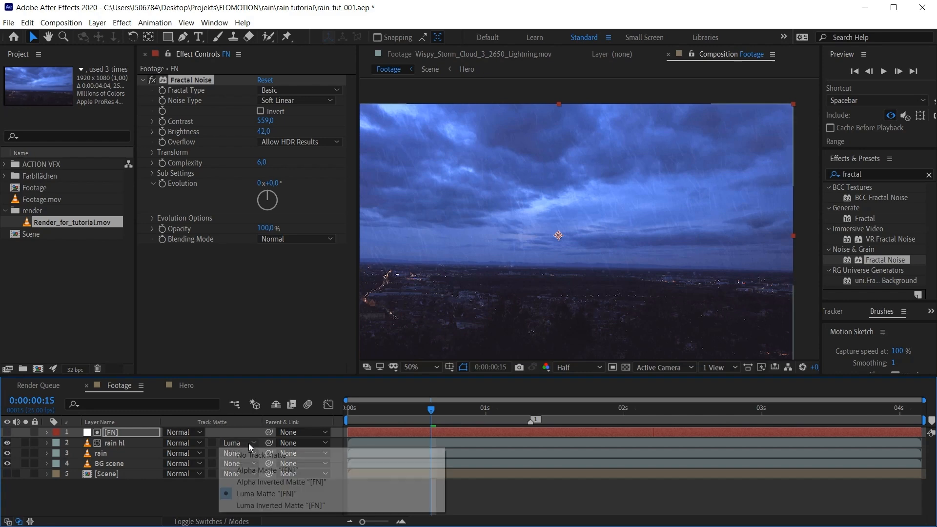
click(270, 505)
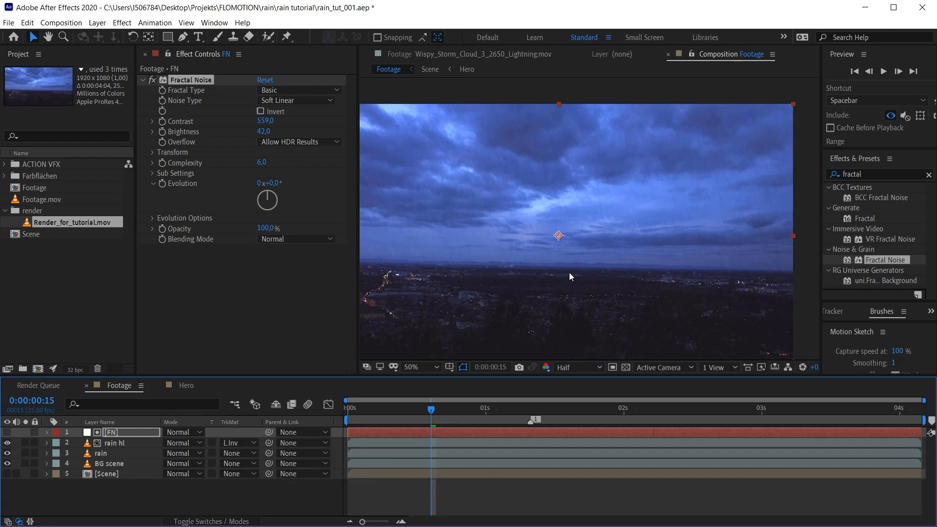
Step: Show the FN matte to set its Fractal Noise Contrast to 510 and Brightness to 53, and expand the Transform settings
scroll(665, 251, up, 2)
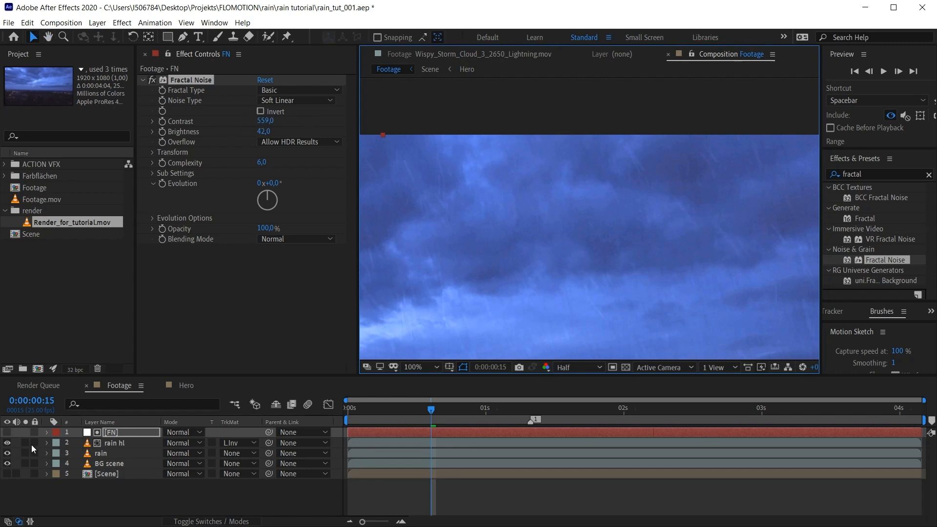
click(7, 432)
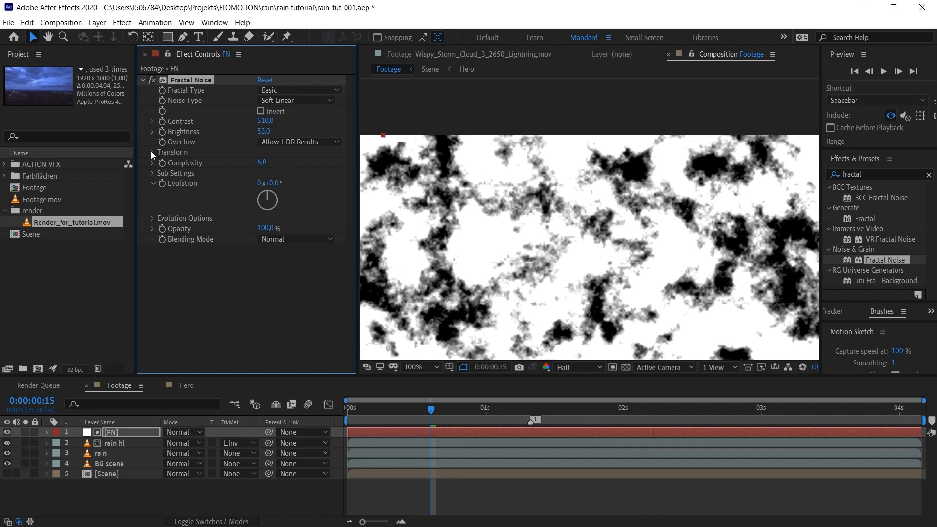
click(152, 152)
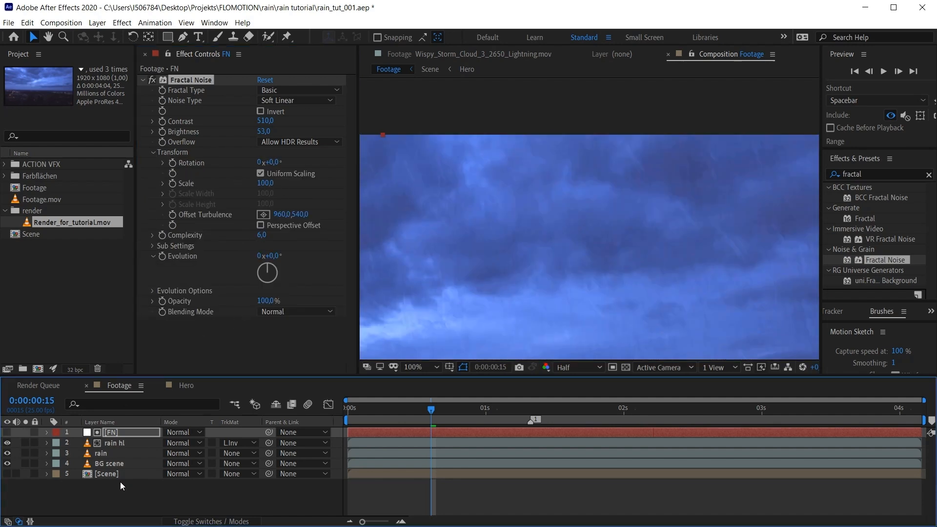
Step: Brighten the rain hl layer by setting its Levels Input White to 0,0706
click(116, 444)
drag(206, 297, 181, 297)
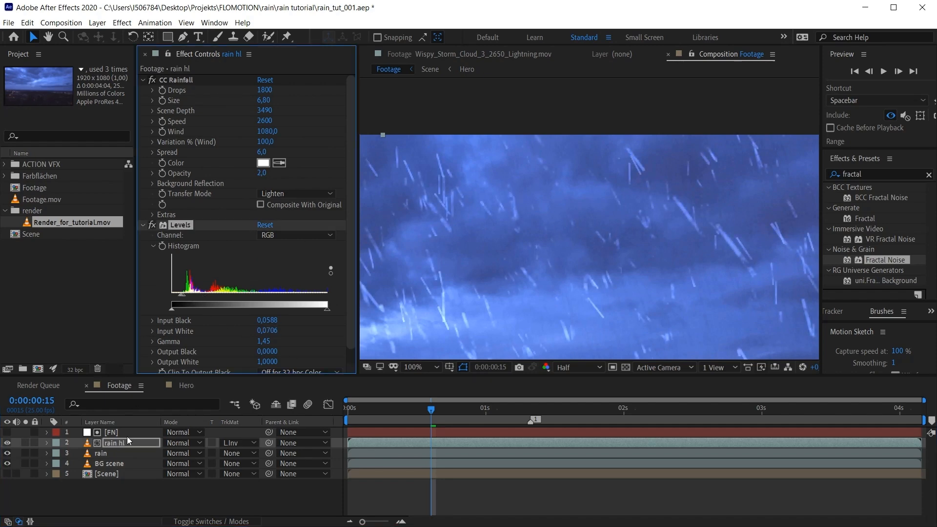
Step: Set the FN layer's Fractal Noise Scale to 36, Contrast to 243 and Brightness to 94
click(111, 432)
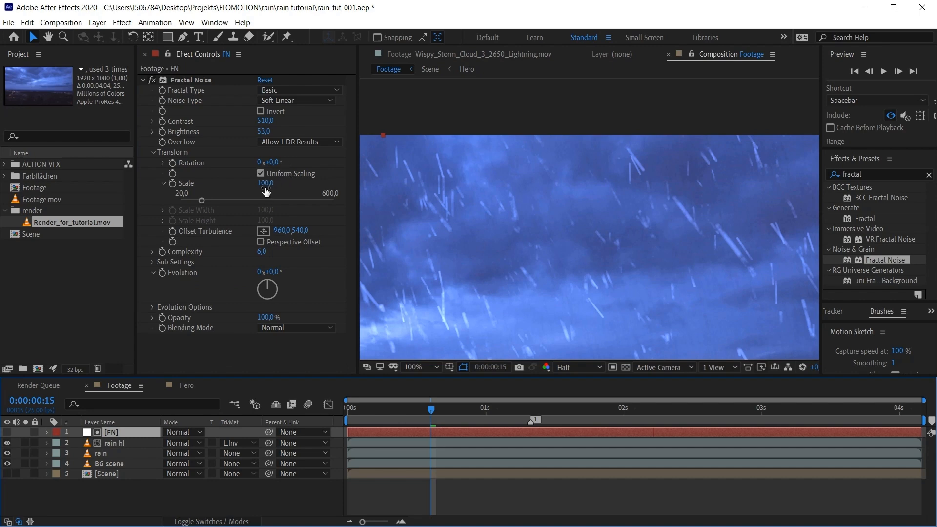
drag(266, 184, 227, 187)
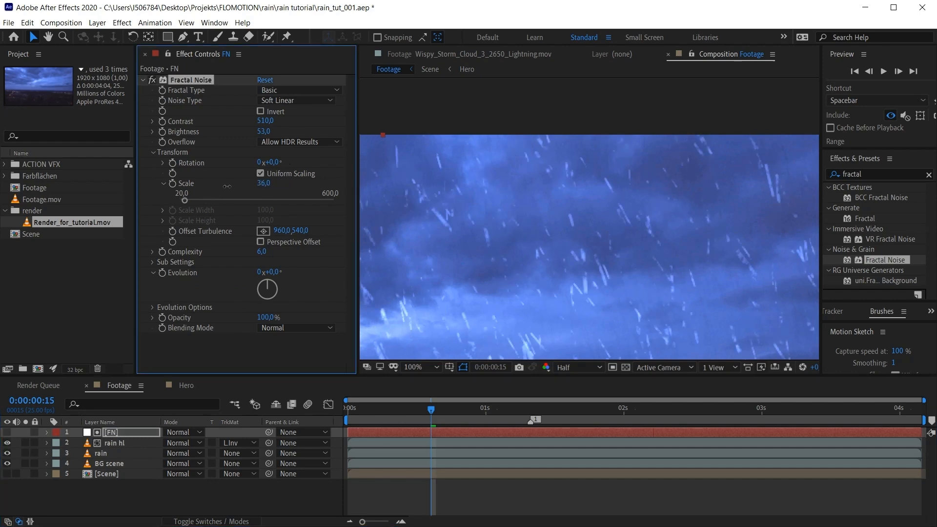
drag(307, 123, 204, 147)
drag(263, 131, 283, 131)
Step: Examine the matted rain highlights across the sky up close and preview them in motion
drag(638, 316, 558, 303)
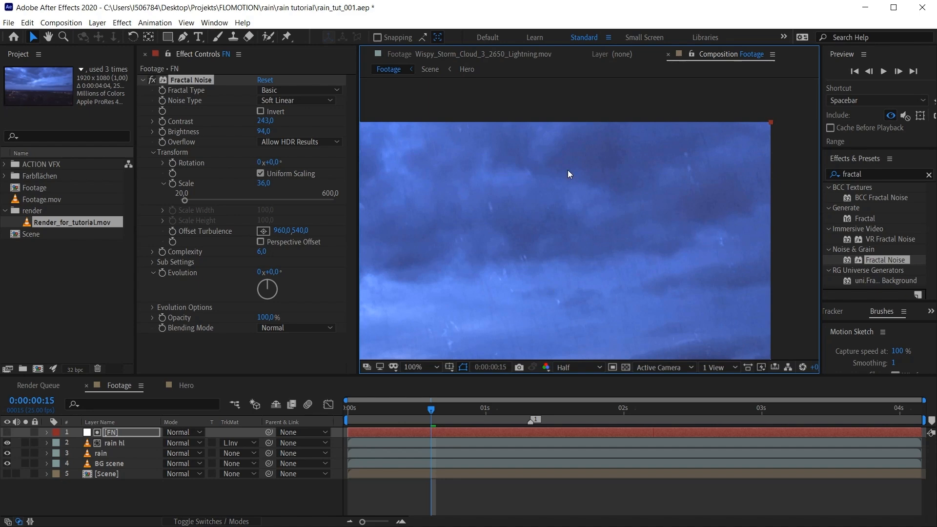
drag(538, 252, 660, 164)
drag(630, 269, 775, 253)
drag(513, 246, 700, 303)
drag(524, 210, 566, 180)
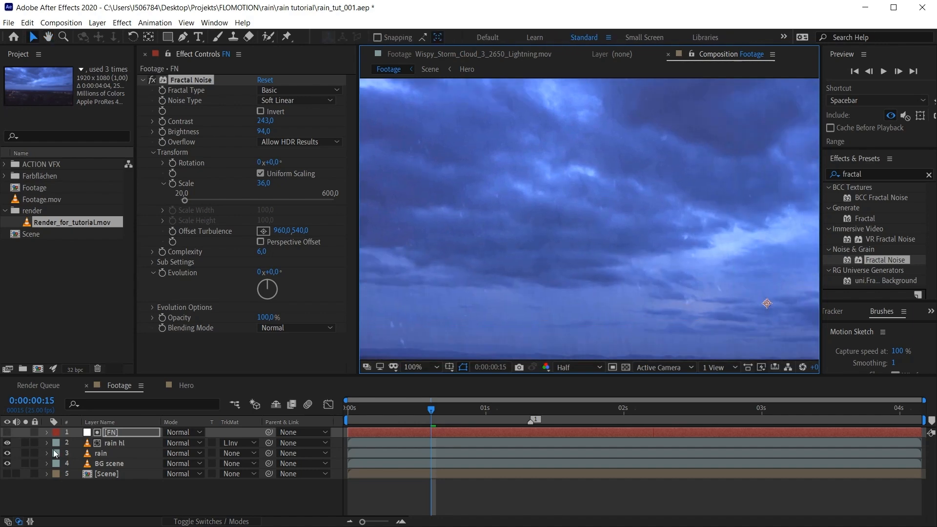
click(7, 432)
key(space)
click(7, 432)
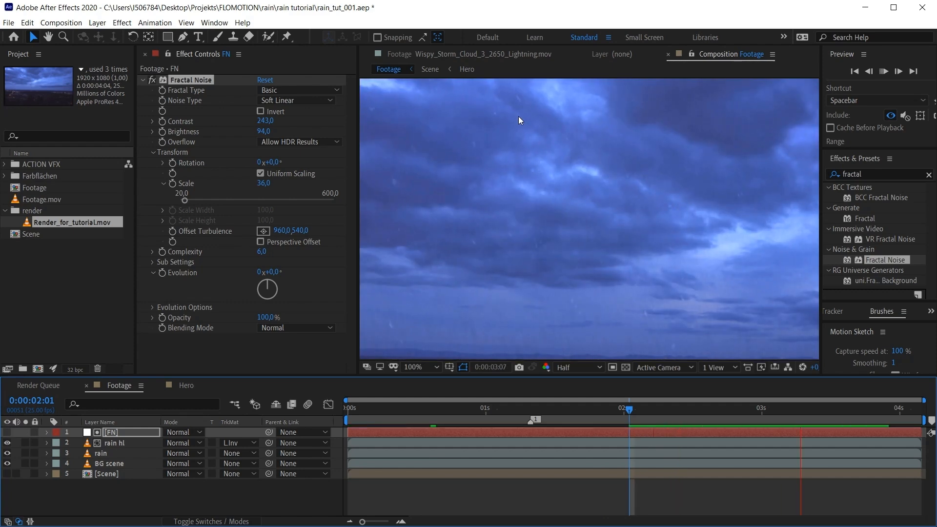
scroll(518, 121, down, 2)
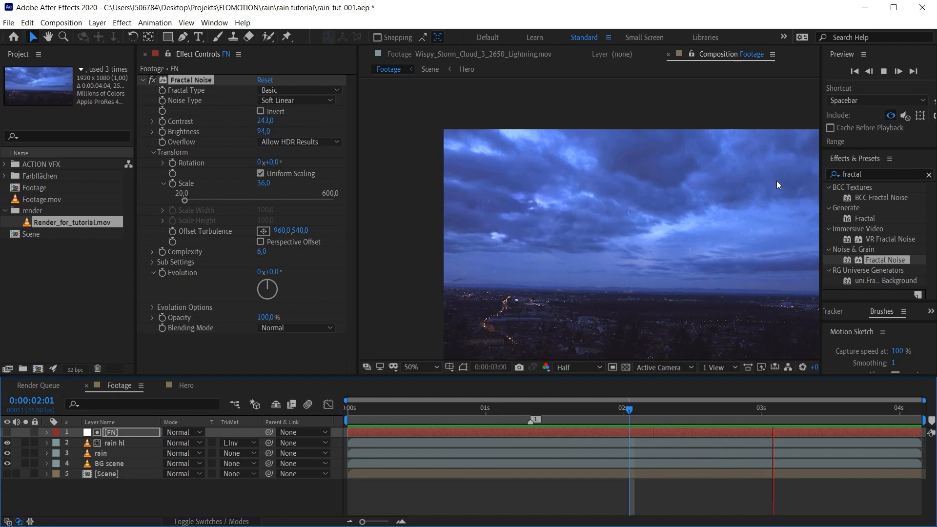
scroll(785, 195, up, 2)
key(space)
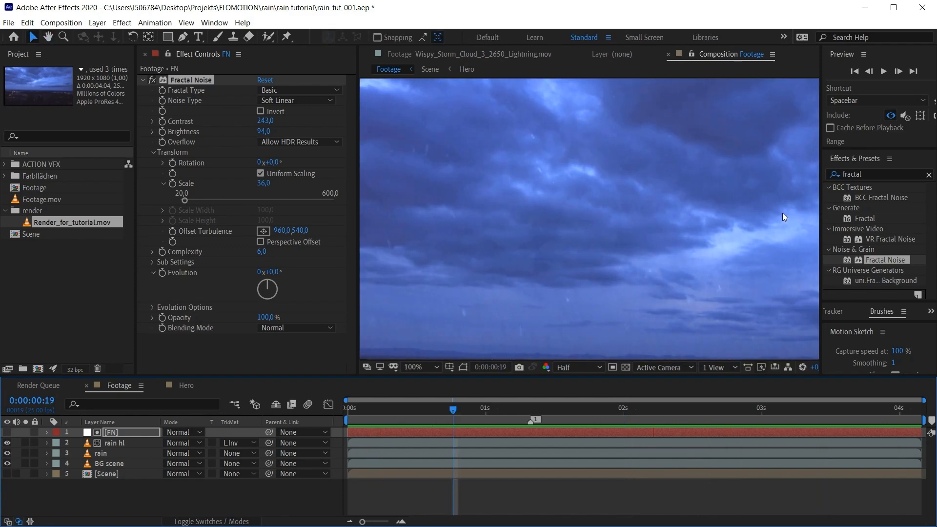
Step: Preview the sky, show the FN matte and try out different Fractal Noise Evolution values
key(space)
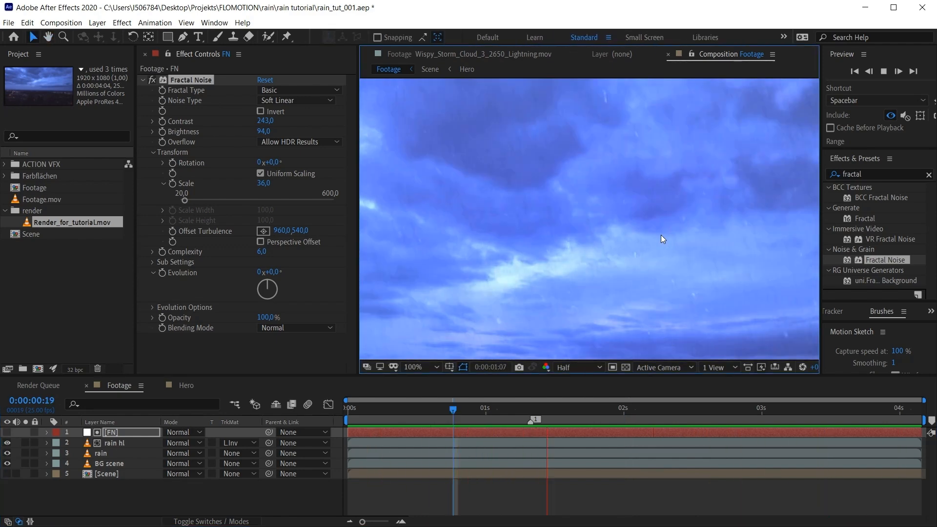
key(space)
click(7, 433)
scroll(576, 250, down, 2)
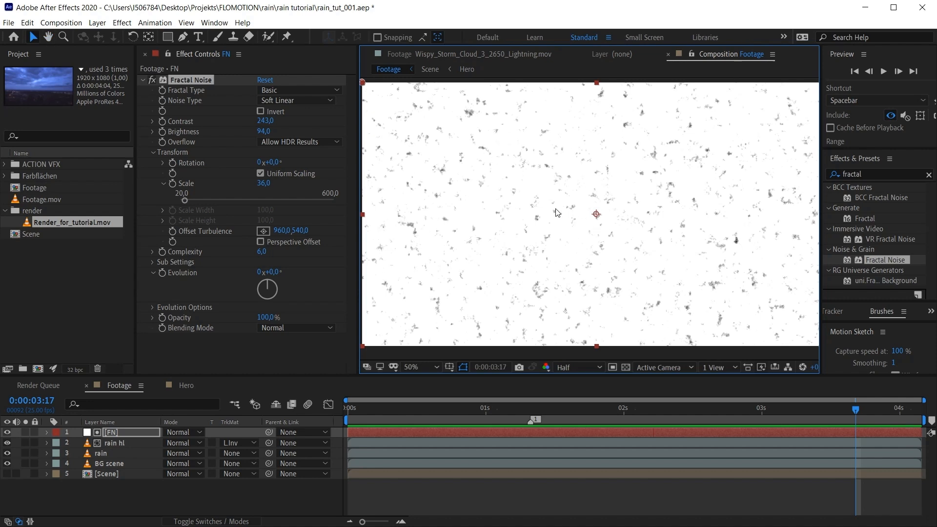
drag(274, 272, 423, 276)
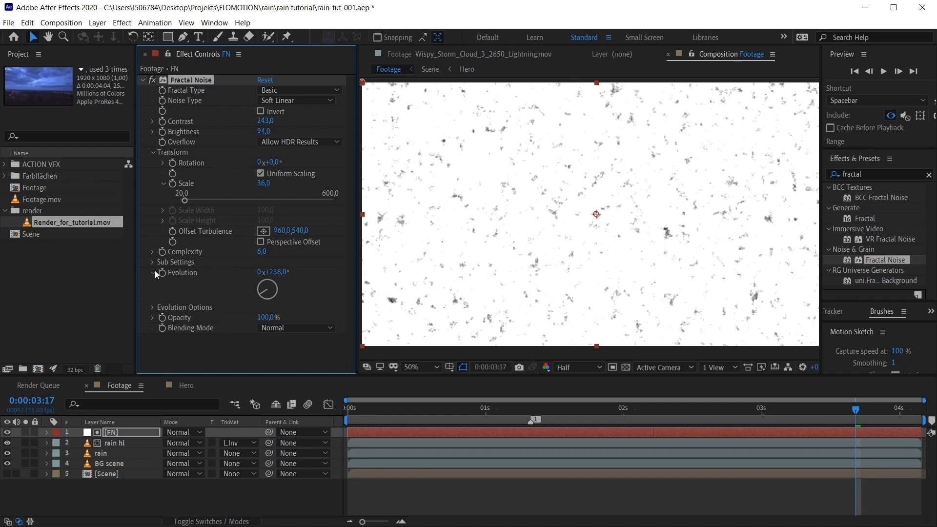
Step: Animate the FN layer's Fractal Noise Evolution from 0x+0,0° at the first frame to 4x+91,0° at 0:00:04:03 and preview the matte
click(353, 413)
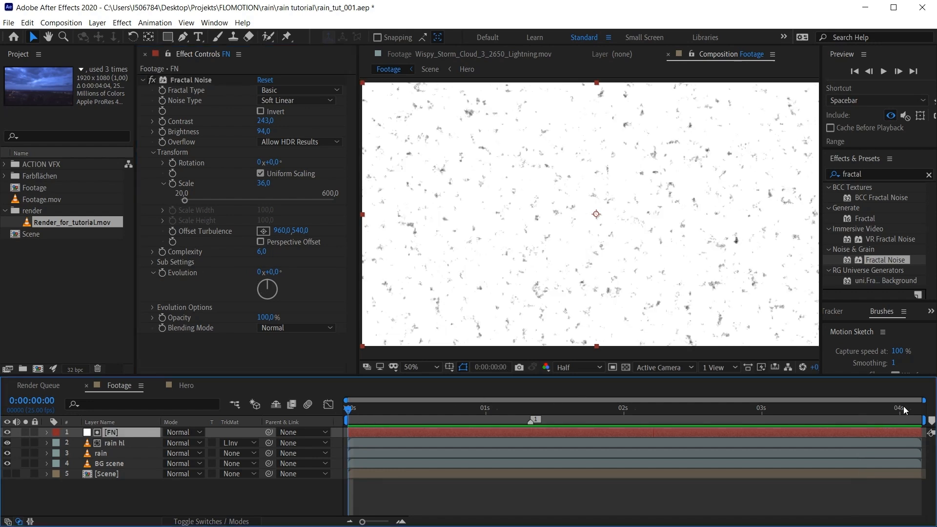
click(162, 273)
click(916, 411)
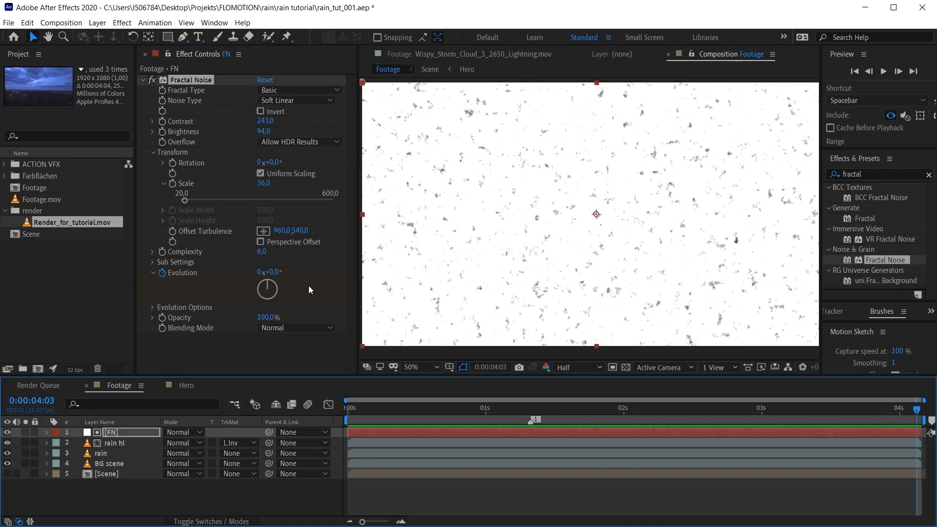
drag(278, 274, 892, 275)
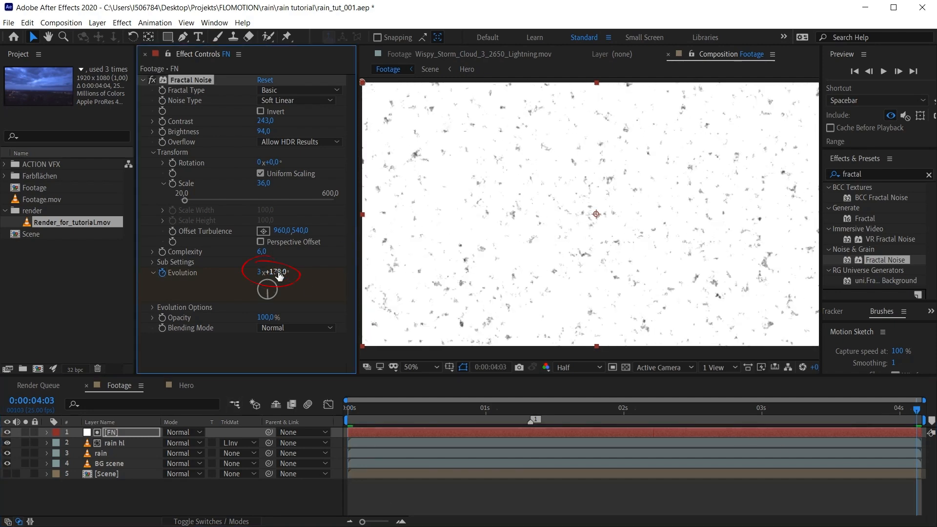
key(space)
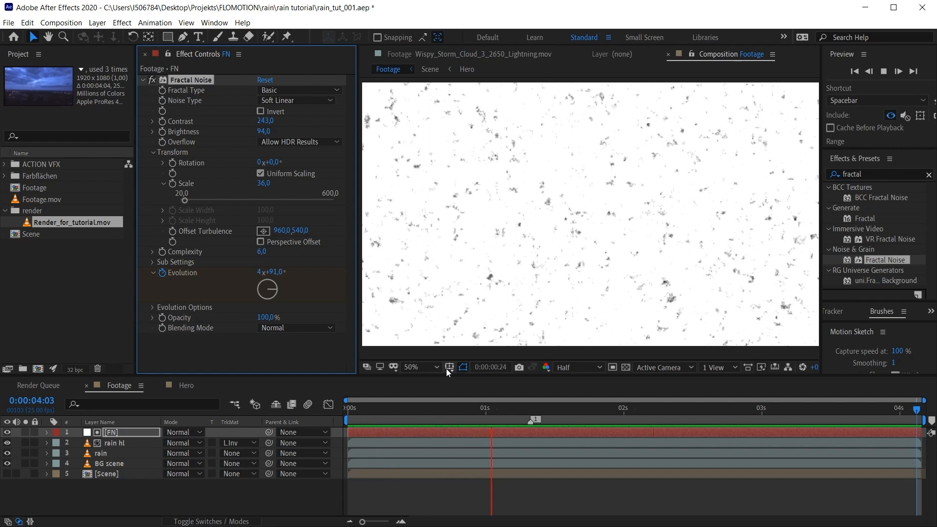
key(space)
Step: Reveal the FN layer's keyframes, raise the last Evolution keyframe to 8 revolutions and preview the faster noise
key(u)
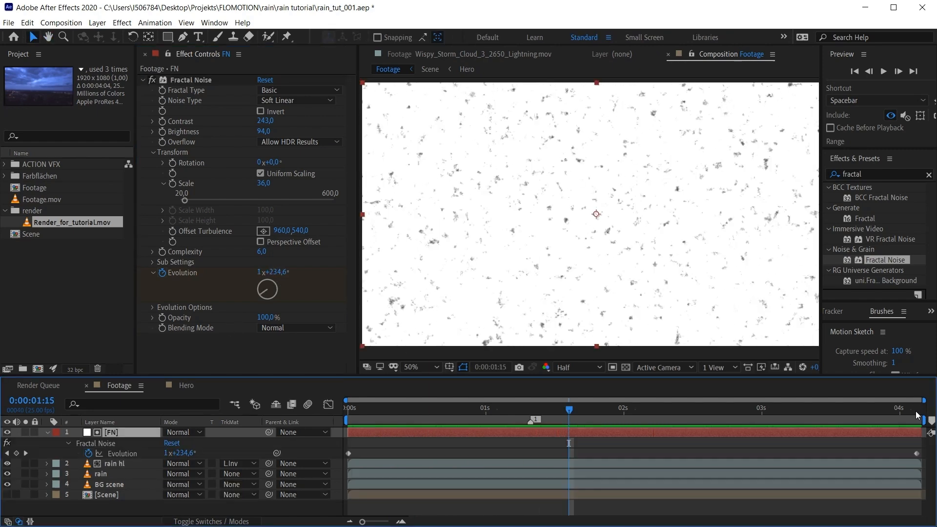
click(916, 411)
click(261, 273)
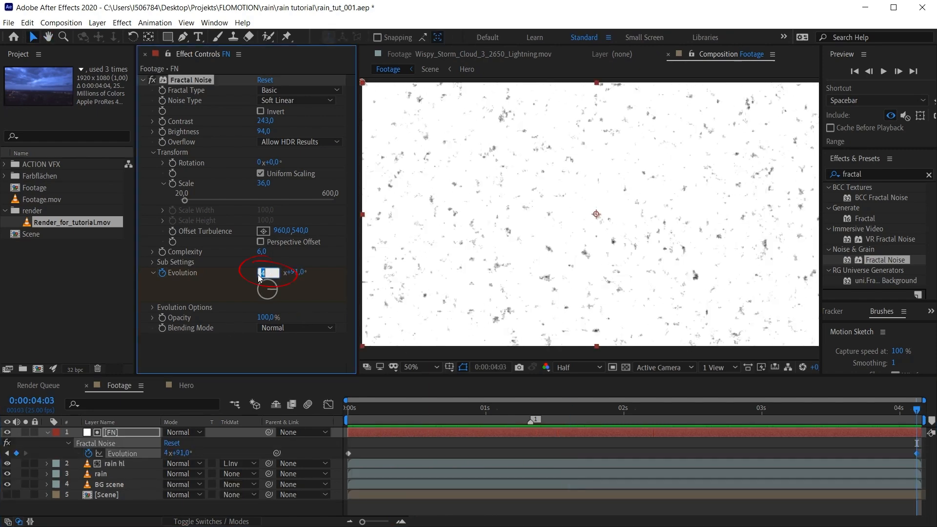
text(8)
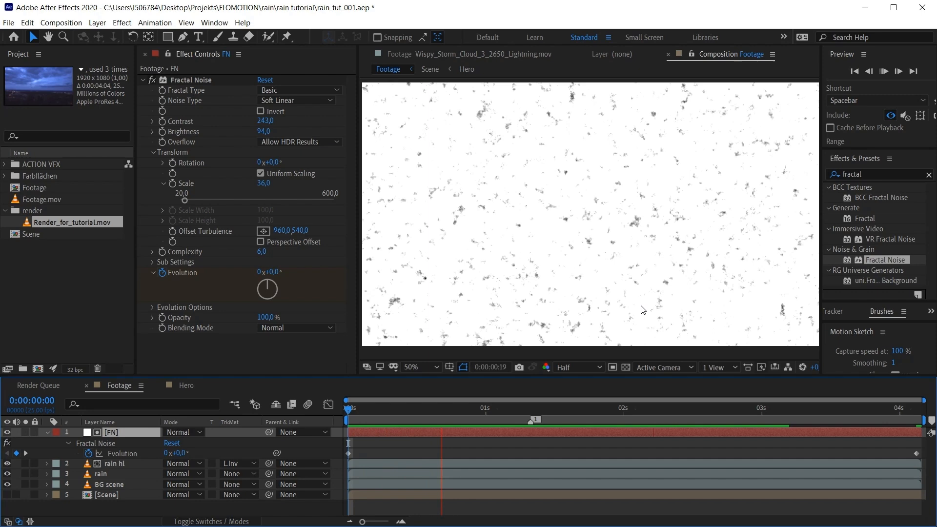
key(space)
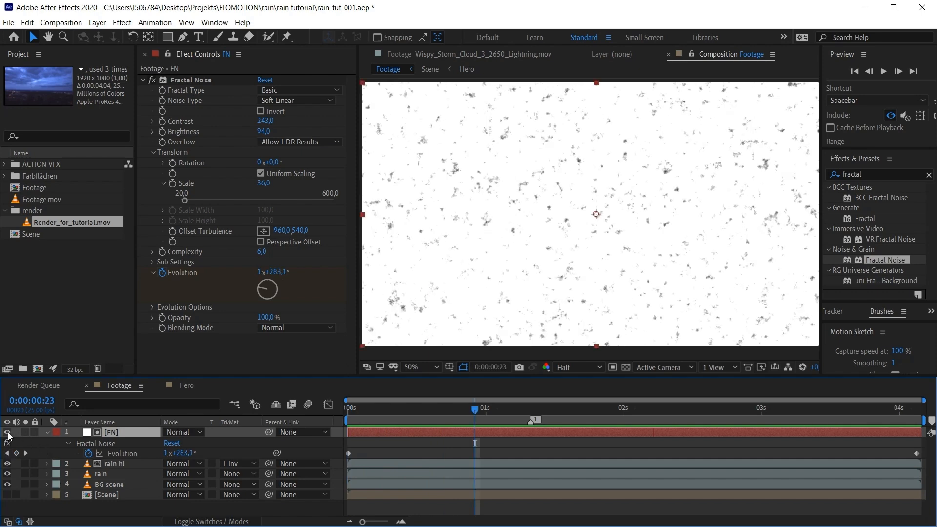
Step: Hide the FN matte again and preview the composite with the animated rain highlights
click(7, 432)
key(space)
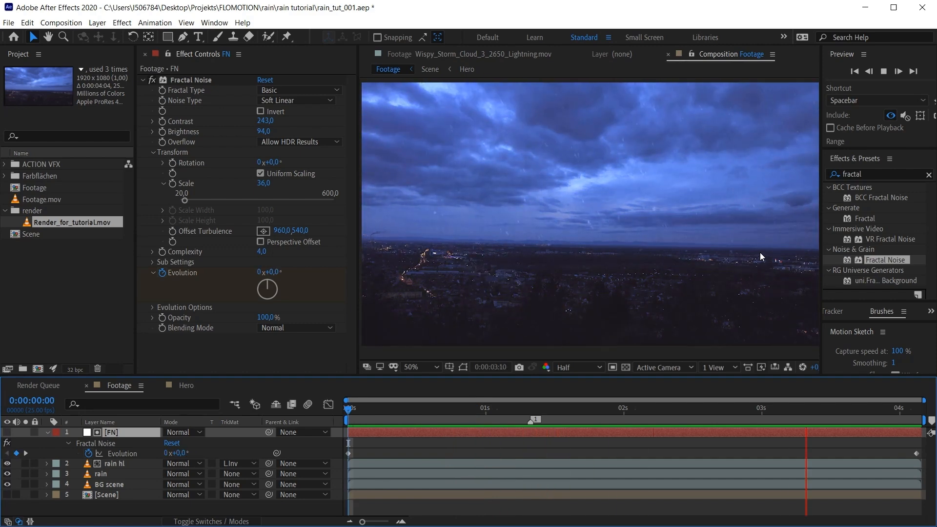
key(space)
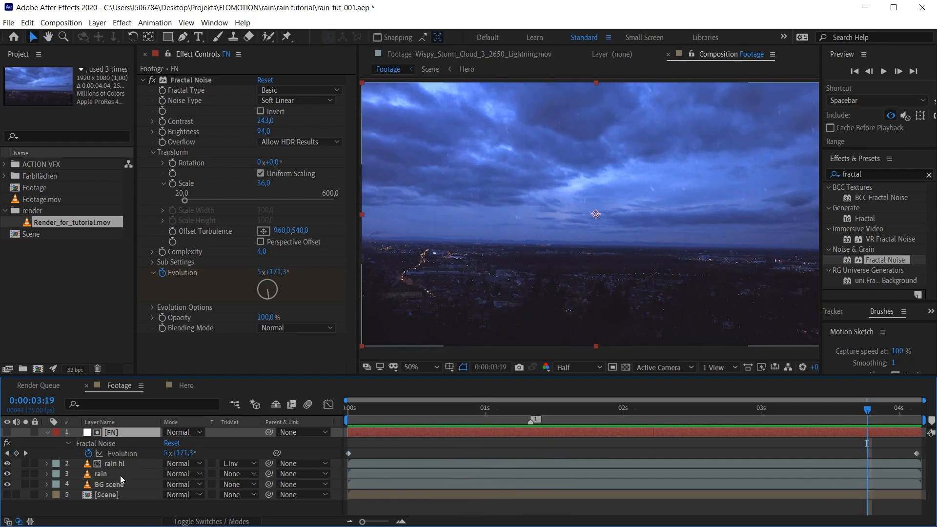
Step: Lower the rain layer's opacity to 60% and reveal the rain hl layer's opacity
click(101, 474)
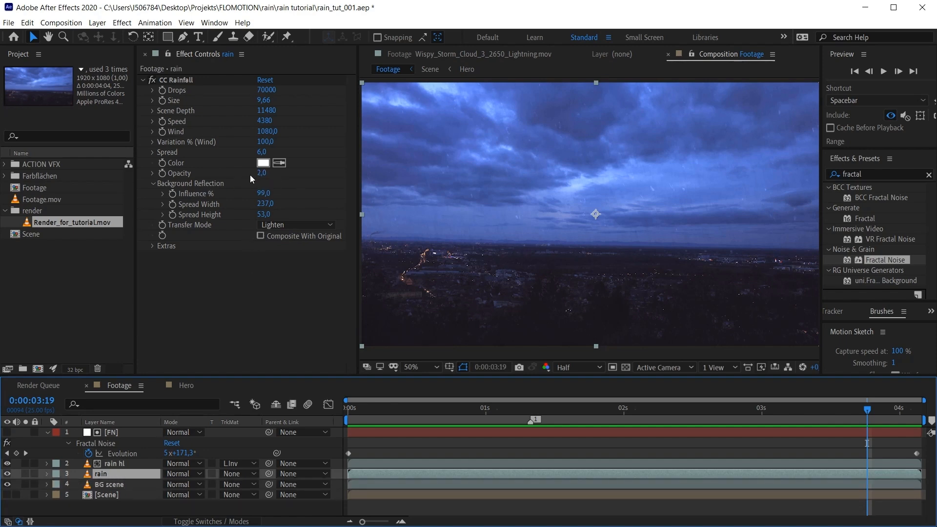
key(t)
drag(180, 484, 173, 494)
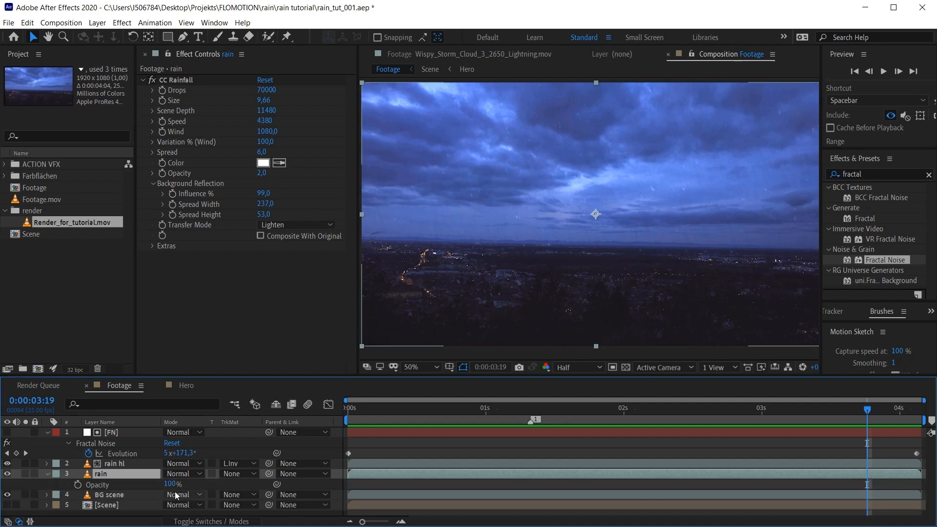
click(126, 463)
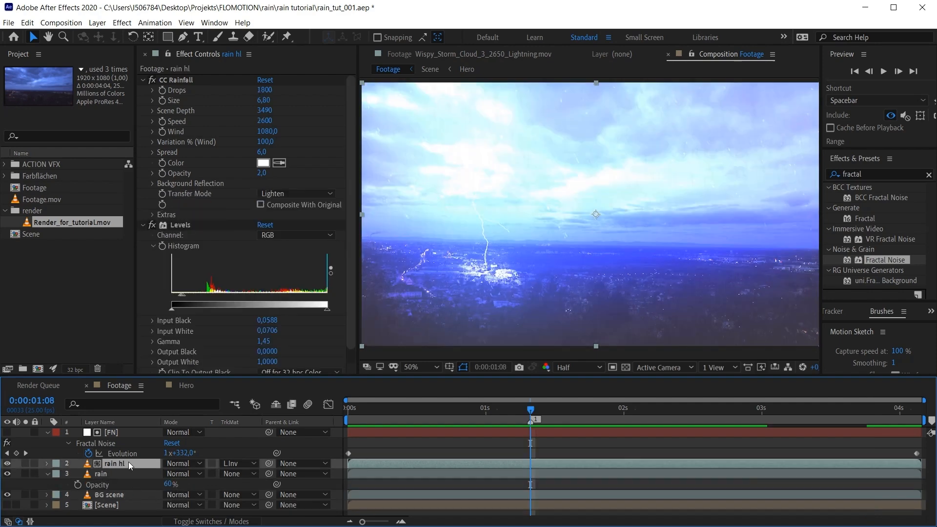
key(t)
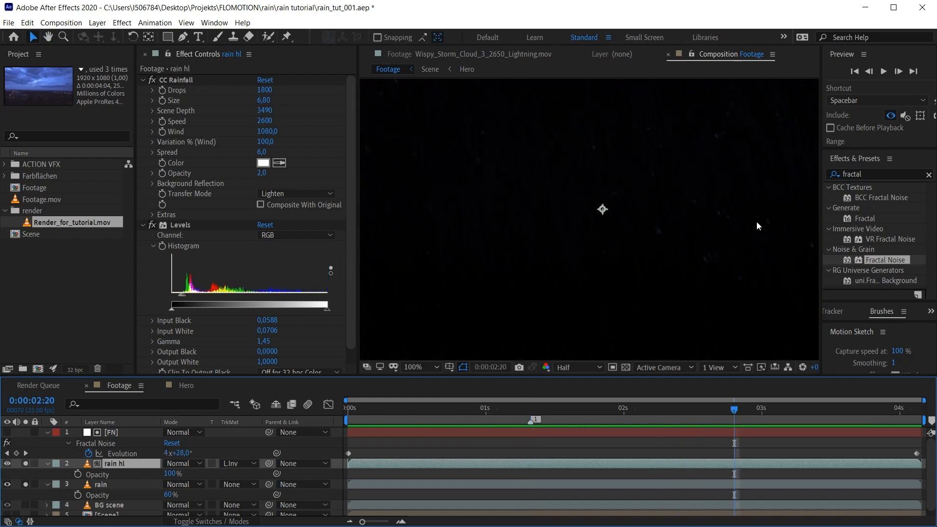
Step: Set the preview resolution to Full and preview the soloed rain layers from the current time
click(719, 203)
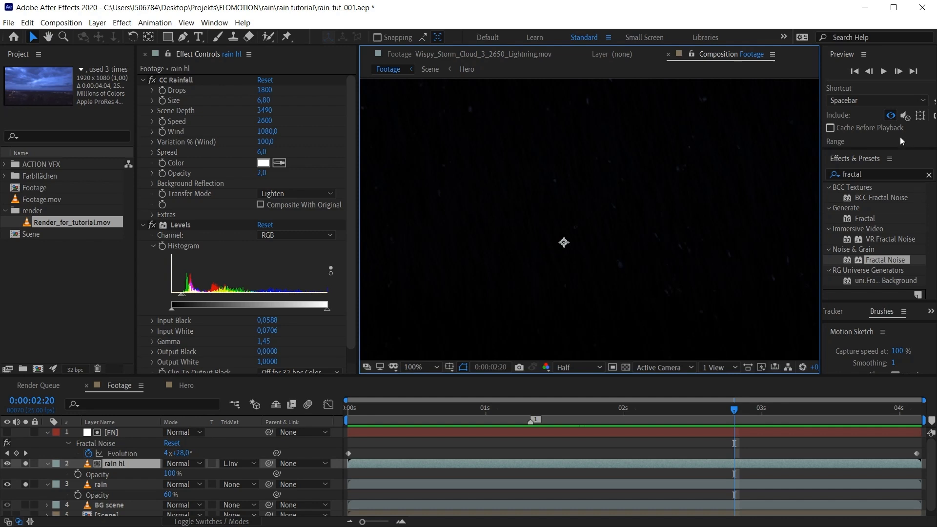
drag(900, 148, 901, 252)
click(914, 204)
click(915, 230)
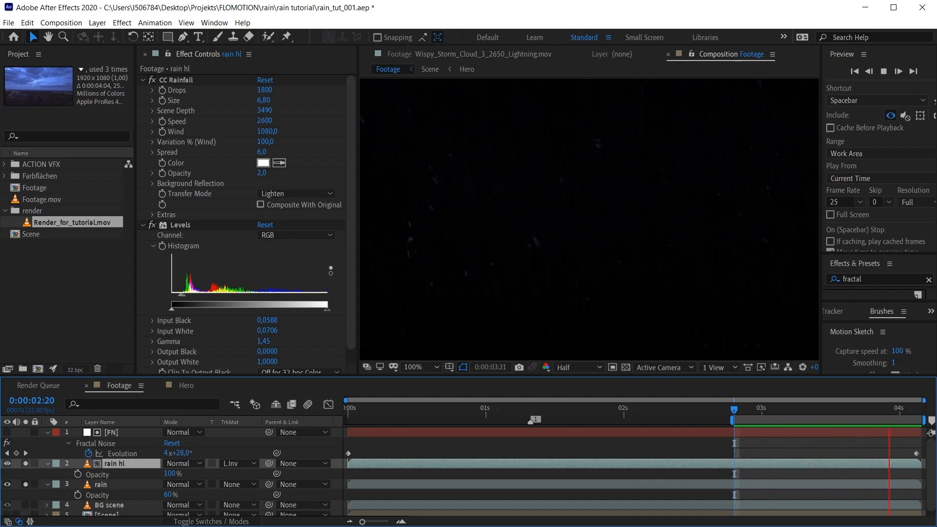
key(space)
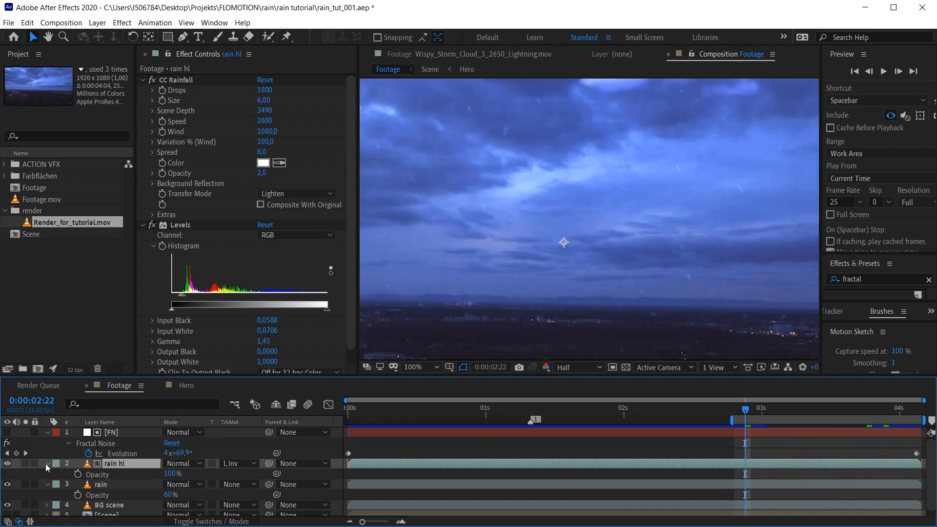
Step: Collapse the layers' open properties and duplicate the FN, rain hl and rain layers together
click(47, 463)
click(47, 473)
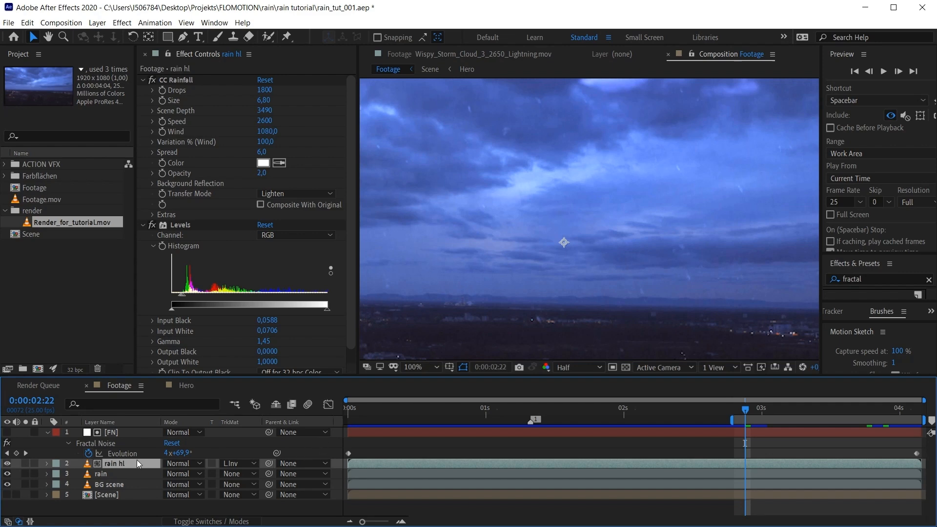
click(47, 433)
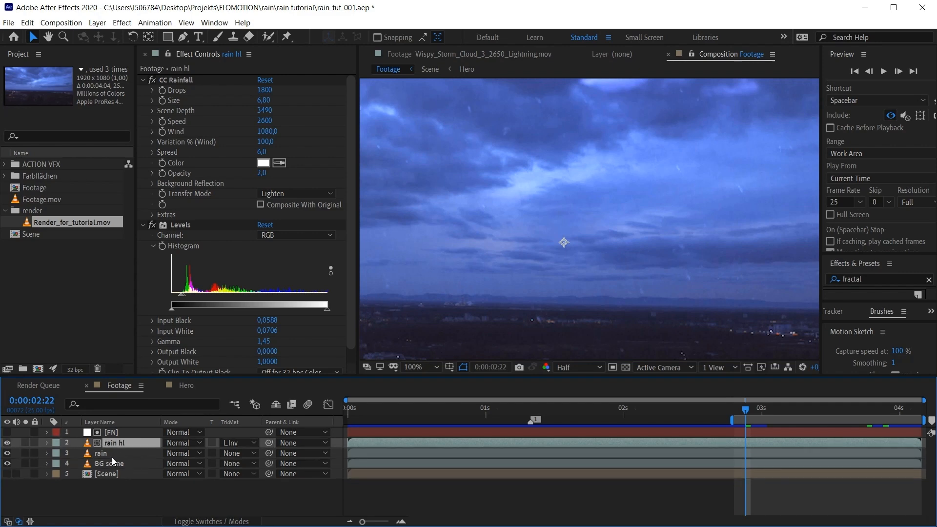
shift+click(117, 452)
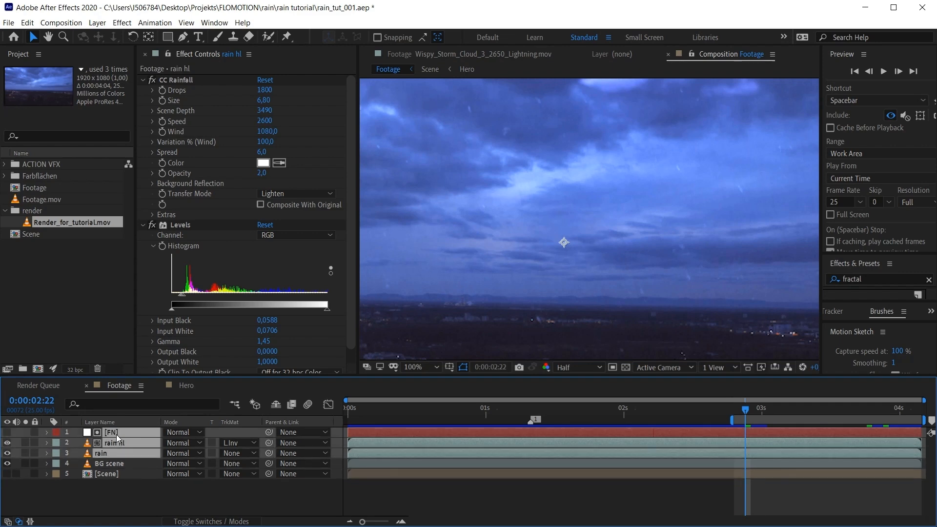
key(ctrl+d)
scroll(634, 177, down, 2)
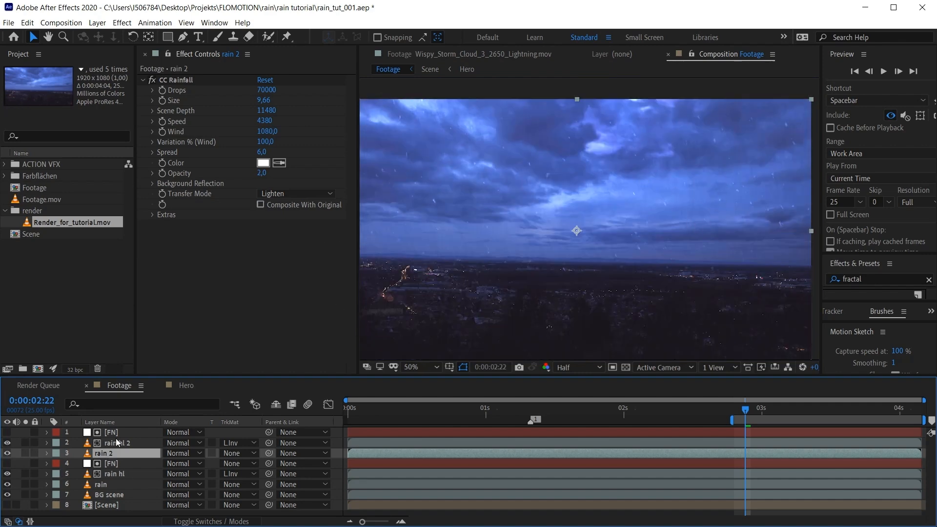
Step: Set the rain 2 layer's CC Rainfall Scene Depth to 100, and solo rain 2 and rain hl 2
drag(276, 111, 0, 134)
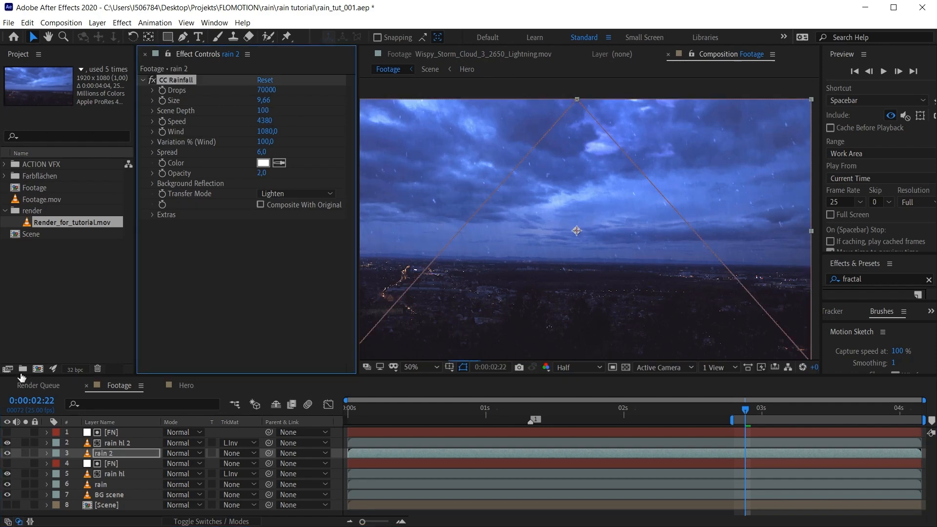
click(26, 452)
click(25, 442)
Step: Set rain hl 2 to Scene Depth 100 with 800 Drops, and rain 2 to 2500 Drops at Size 11,75
click(115, 444)
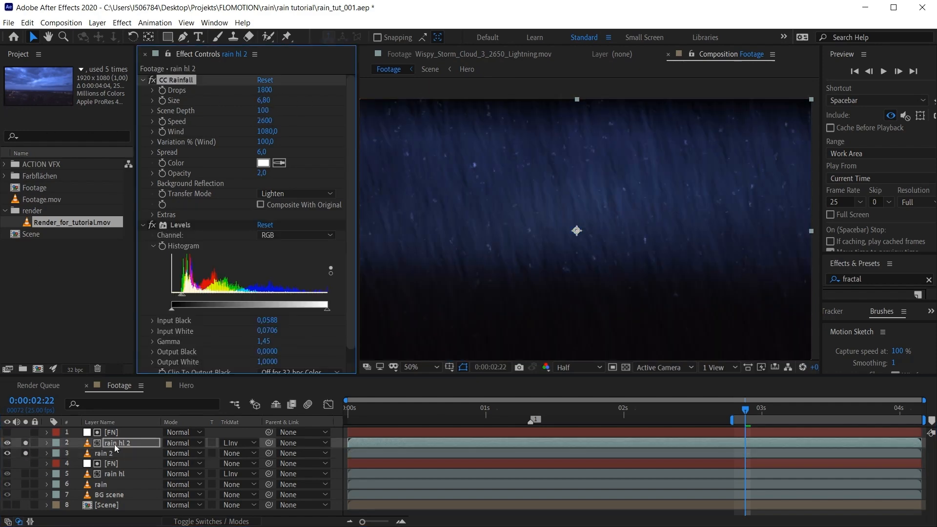
drag(264, 90, 250, 94)
click(44, 450)
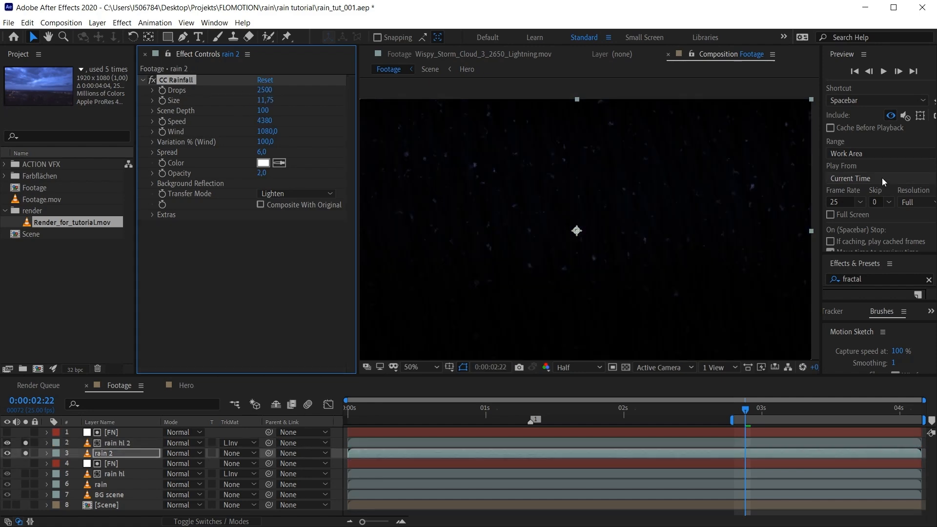
Step: Search the effects for "camera lens" to find Camera Lens Blur
click(866, 278)
text(c)
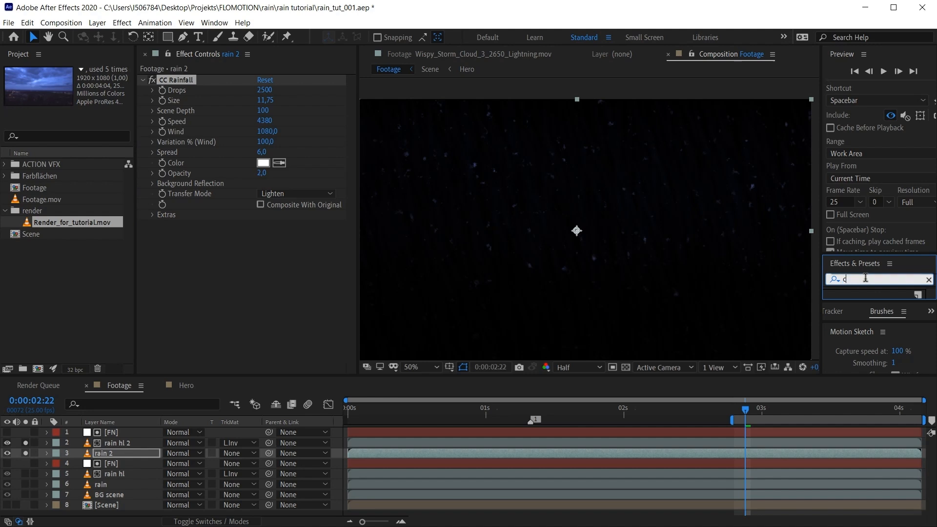
text(amera)
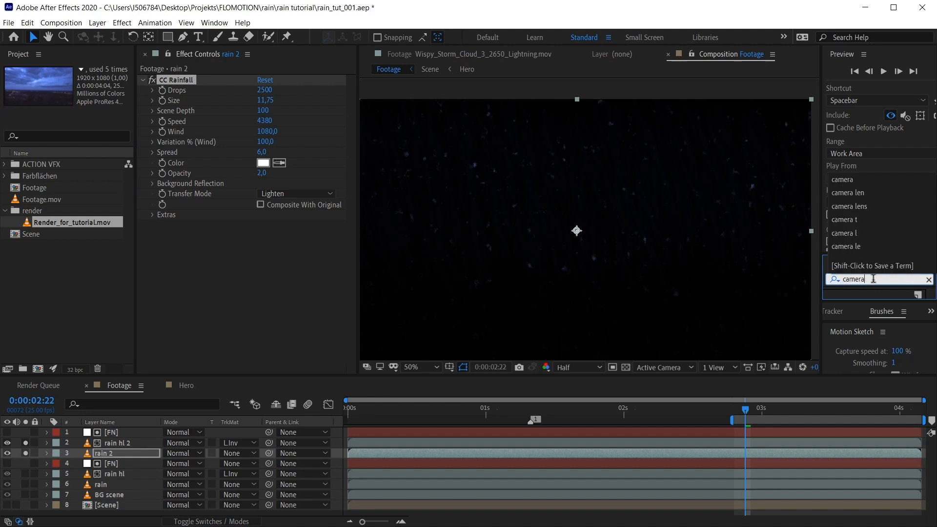
click(859, 209)
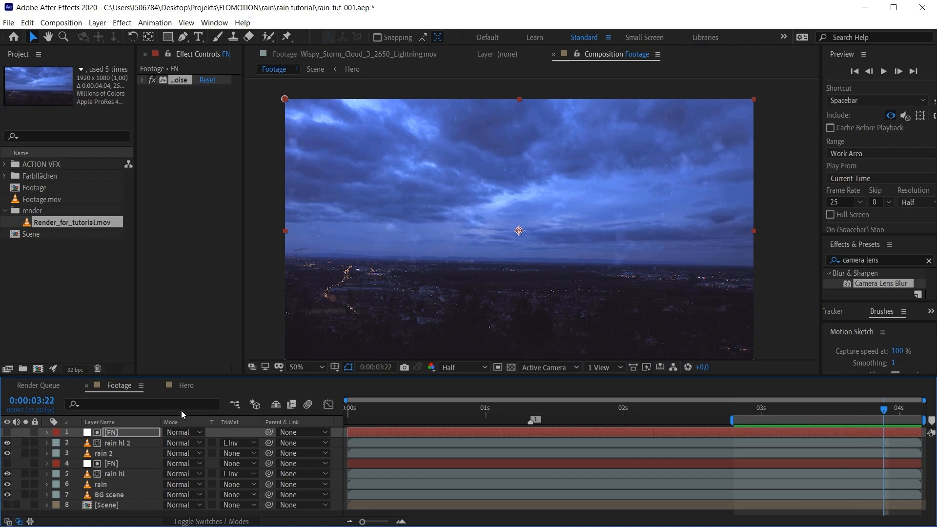
Step: Reduce the rain hl 2 layer's opacity to about 69% and lower the rain 2 layer's opacity as well
click(116, 444)
key(t)
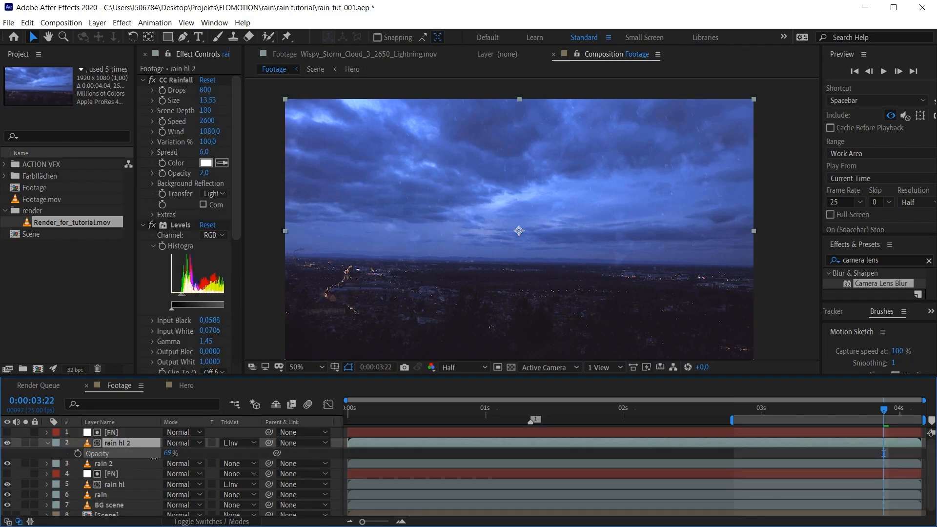
click(125, 464)
key(t)
drag(170, 473, 160, 473)
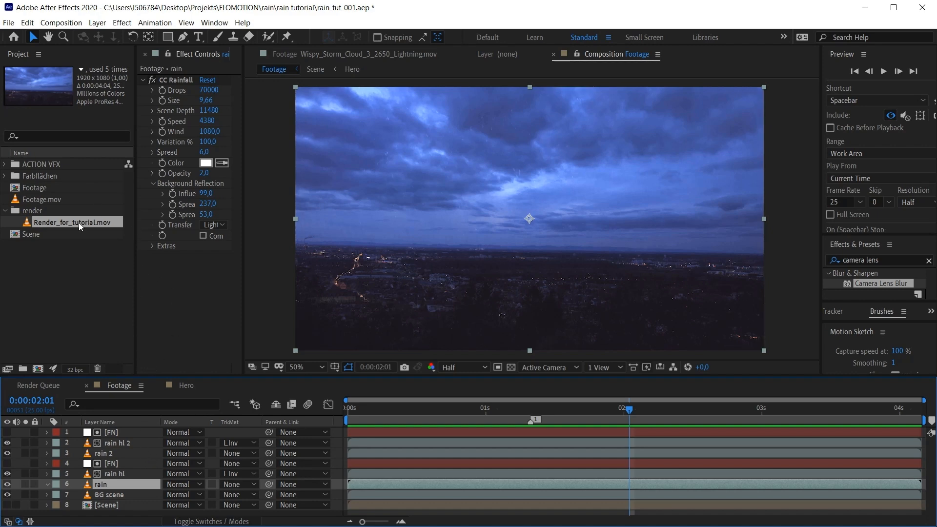
Step: Add Render_for_tutorial.mov as the top layer of the Footage composition and solo it at 0:00:00:11 for comparison
drag(80, 221, 365, 432)
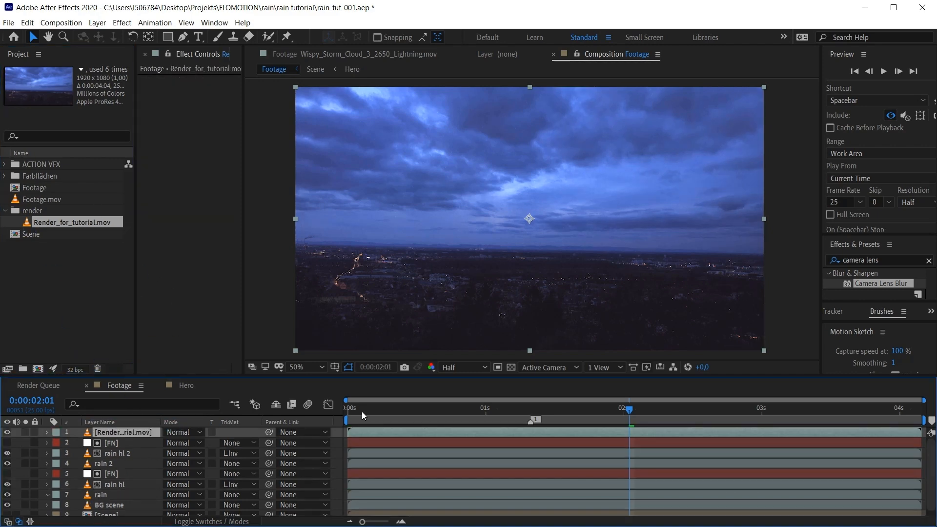
scroll(171, 508, down, 1)
drag(437, 423, 341, 411)
scroll(161, 472, up, 1)
scroll(149, 514, down, 1)
click(409, 411)
scroll(147, 482, up, 1)
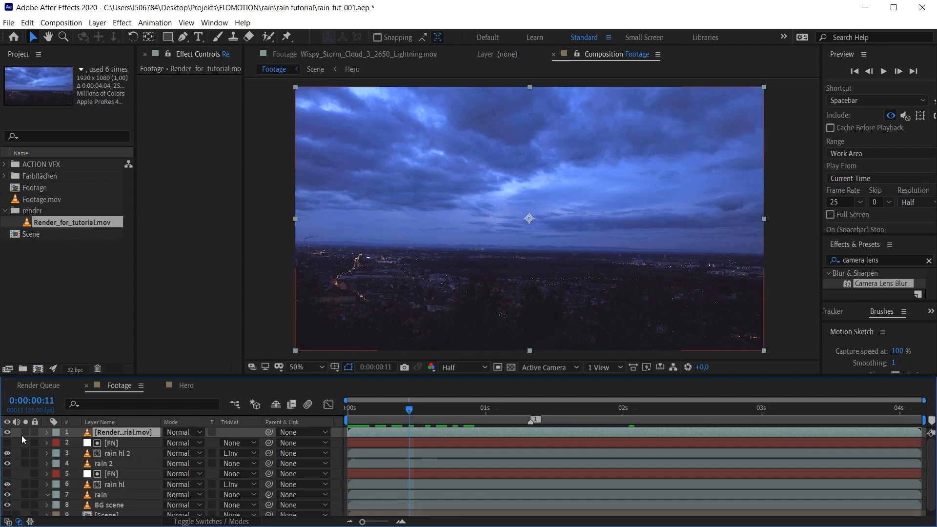
click(26, 432)
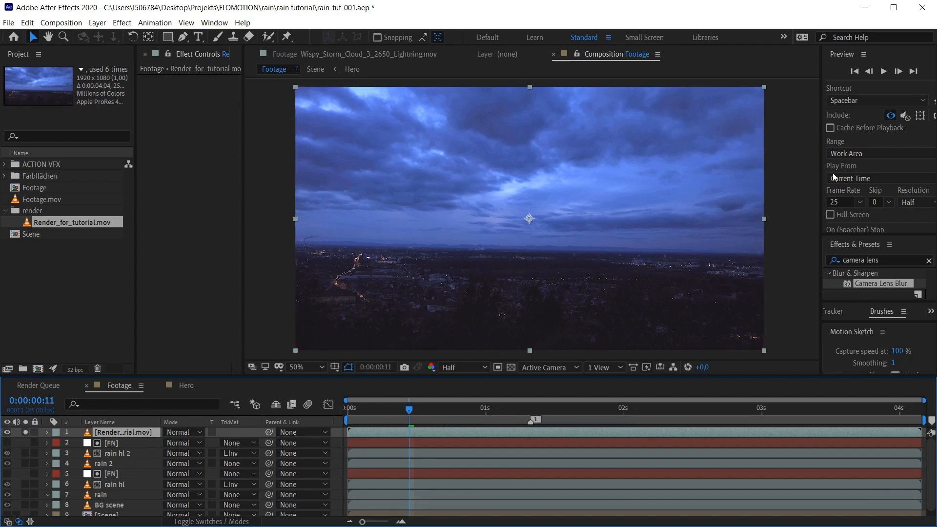
Step: Search the effects for "mr" and apply CC Mr. Mercury to the Render_for_tutorial.mov layer
drag(866, 234, 866, 157)
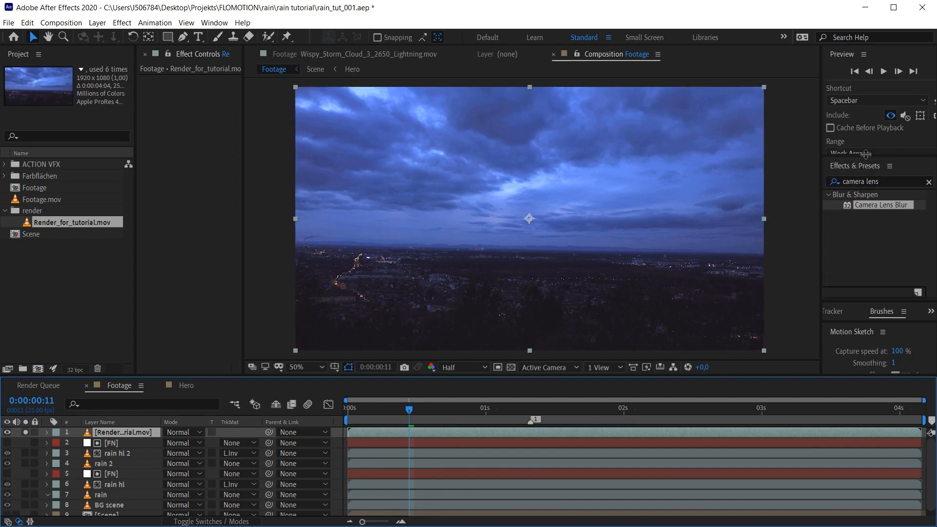
click(888, 181)
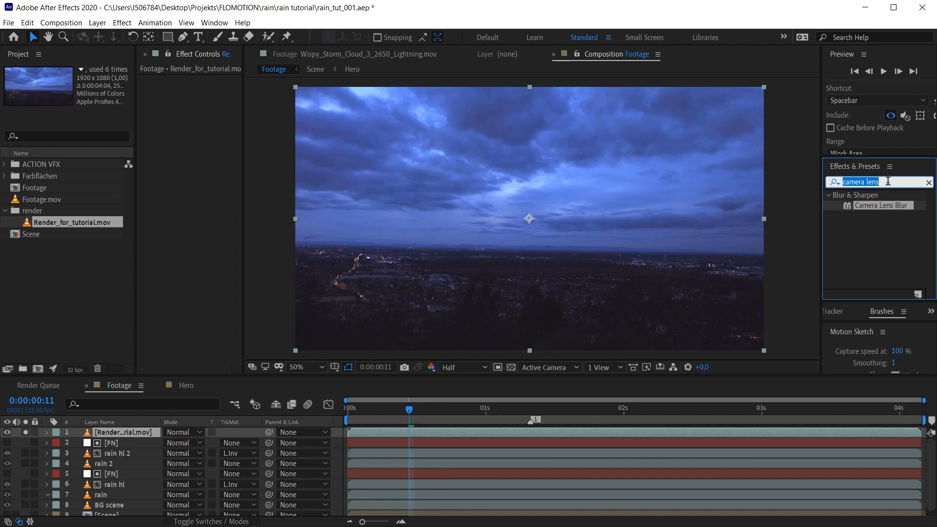
text(mr)
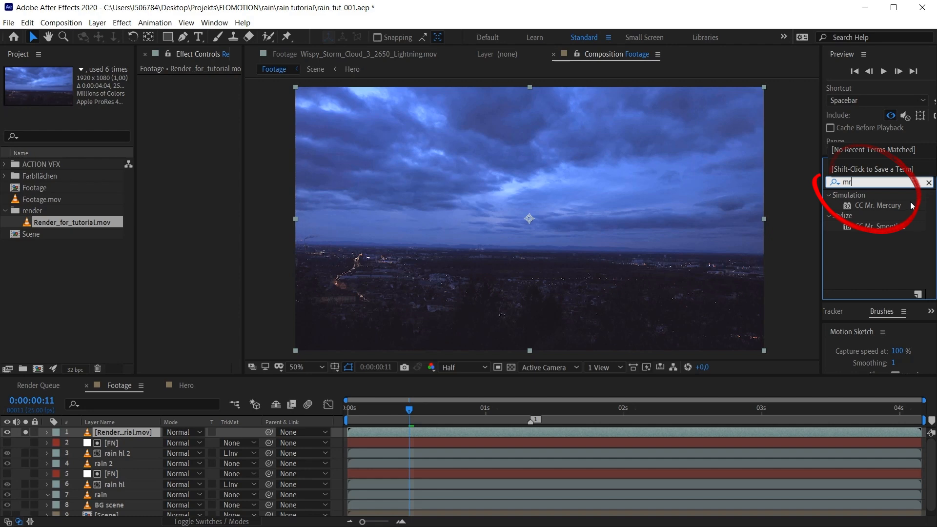
click(898, 210)
drag(883, 205, 122, 432)
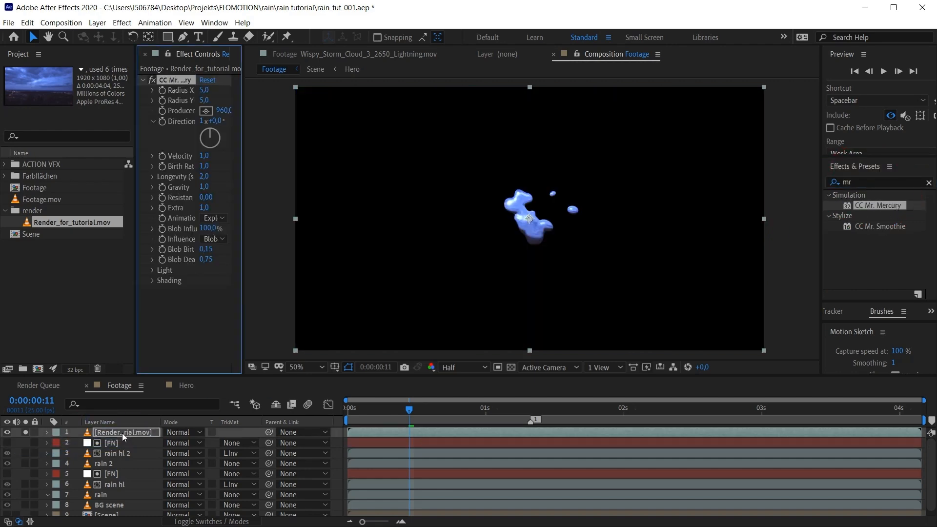
Step: Play the CC Mr. Mercury animation from the start and examine its blobs up close at Full resolution around 0:00:01:12
click(345, 409)
key(space)
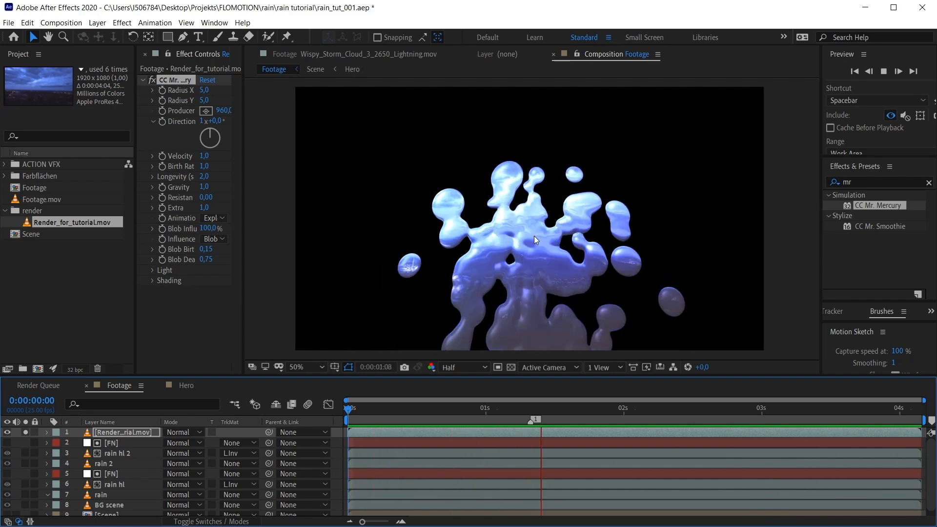
drag(473, 409, 531, 408)
scroll(668, 254, up, 2)
click(466, 367)
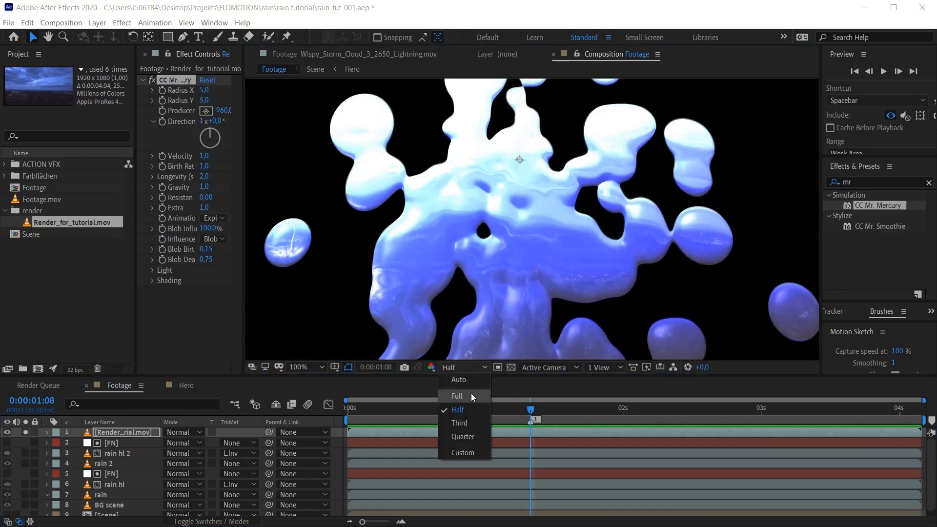
click(470, 394)
click(467, 413)
key(h)
drag(494, 106, 510, 123)
key(v)
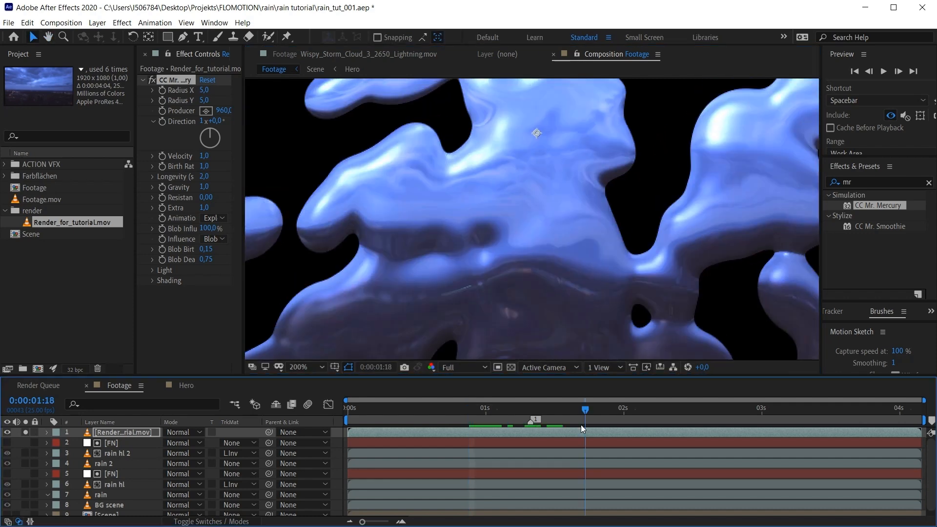
drag(580, 425, 549, 419)
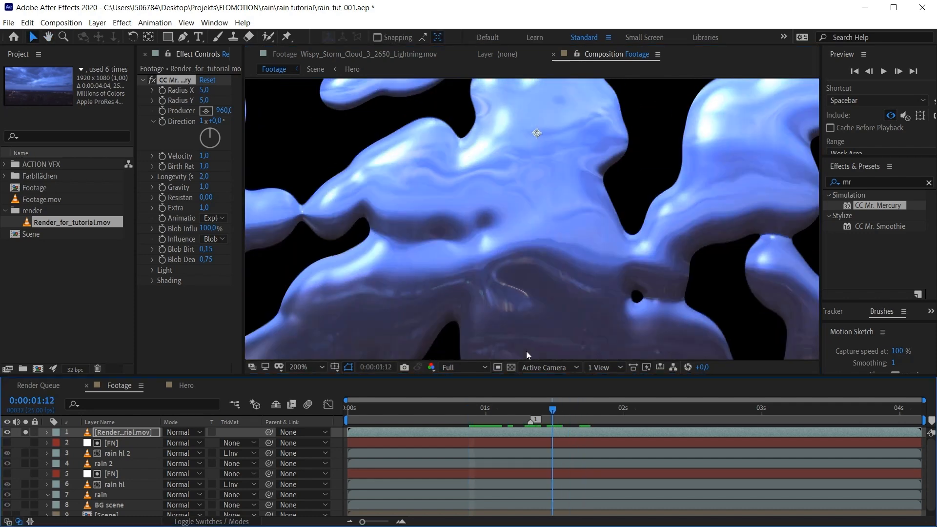
key(comma)
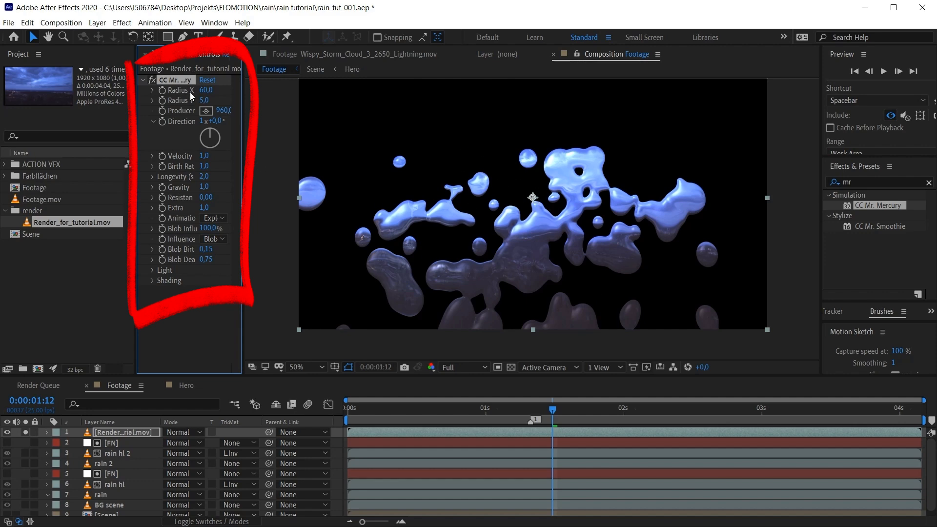
Step: Set CC Mr. Mercury's Radius X to 103, Radius Y to 105 and Velocity to 0, previewing the spread of blobs
drag(243, 107, 279, 114)
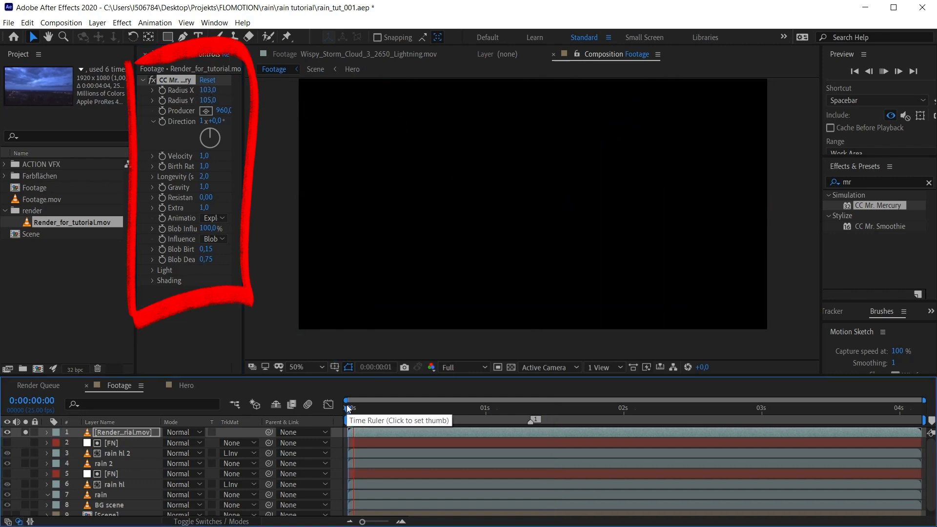
key(space)
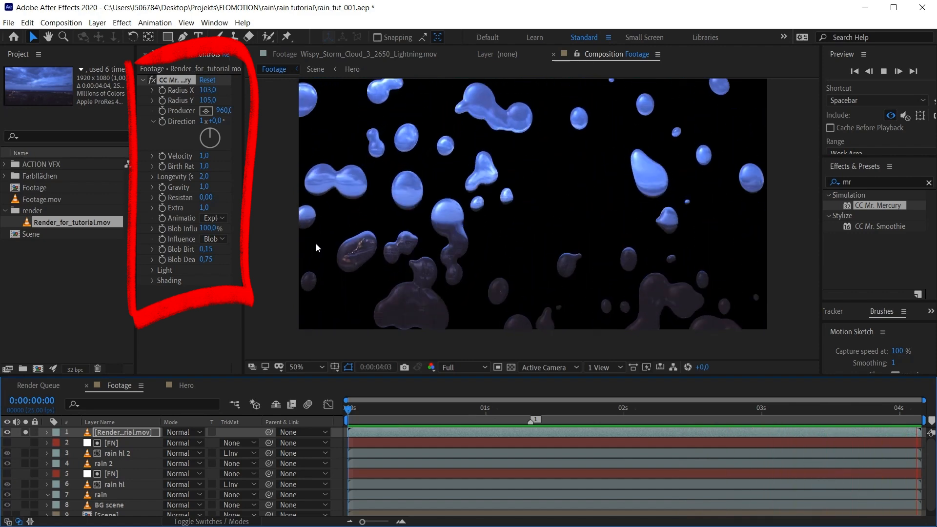
key(space)
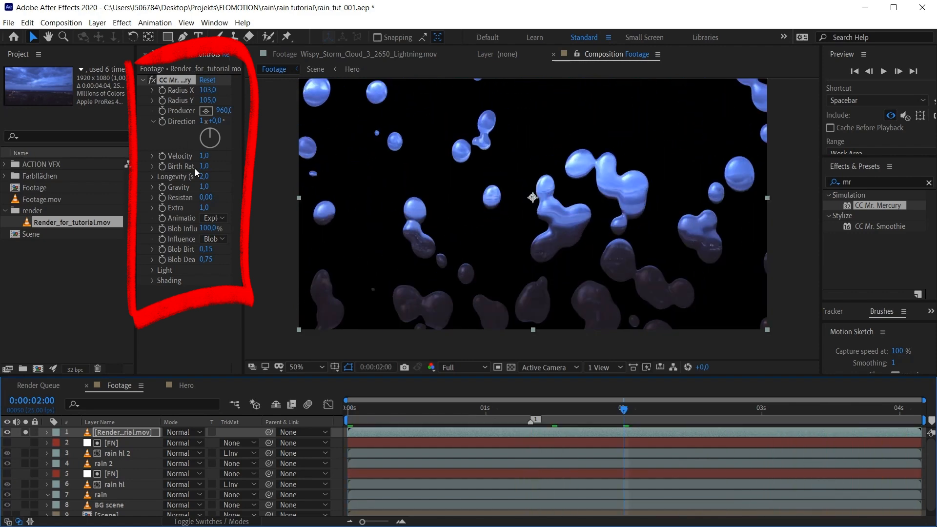
drag(241, 161, 272, 161)
click(220, 156)
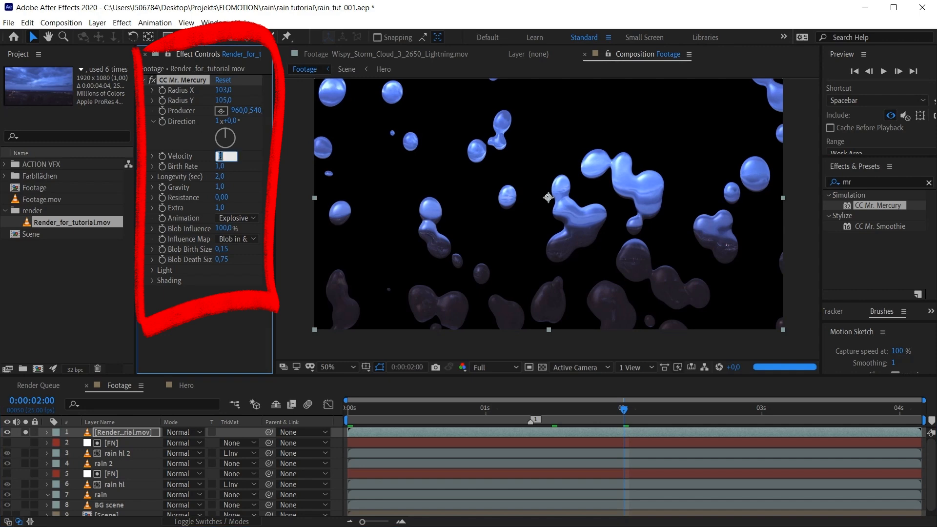
text(0)
key(Return)
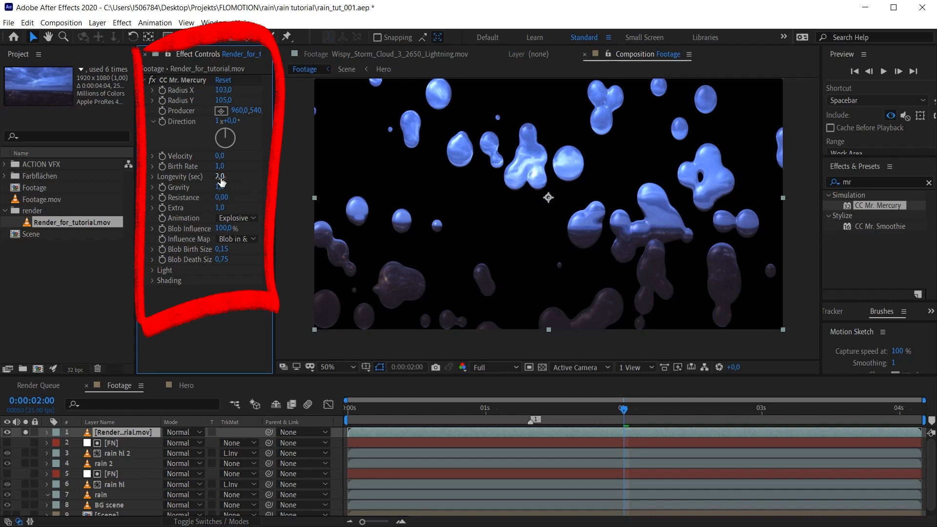
Step: Set the effect's Longevity to 4,6 seconds, Gravity to 0 and Birth Rate to 0,6, and preview the blobs
drag(221, 181, 398, 181)
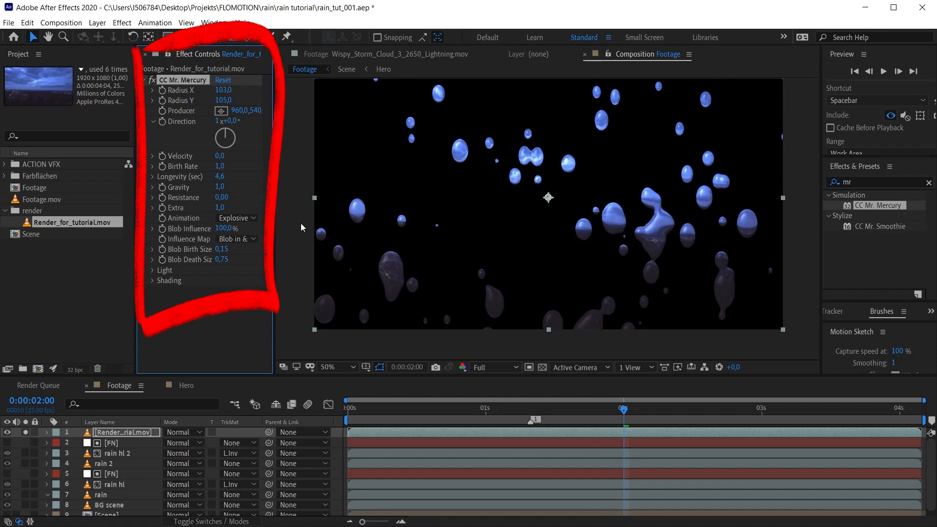
drag(218, 187, 207, 187)
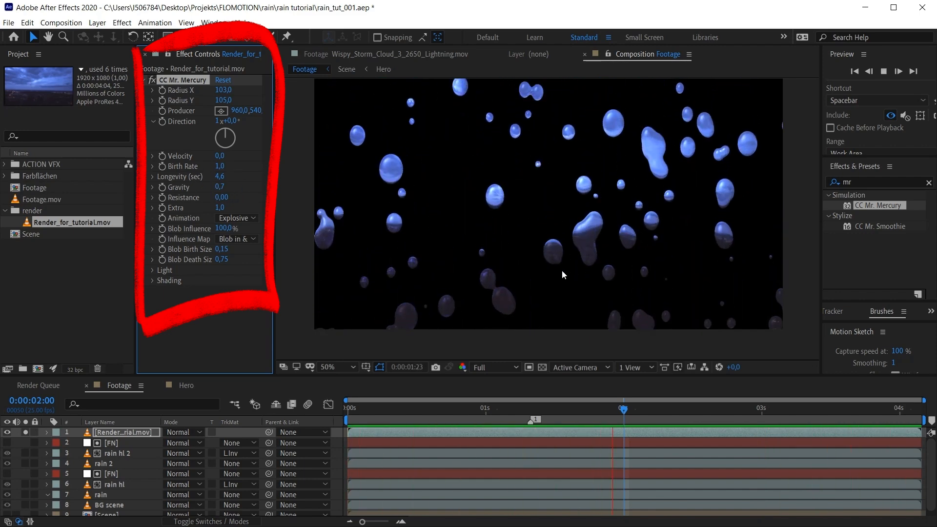
key(space)
drag(220, 189, 201, 168)
key(space)
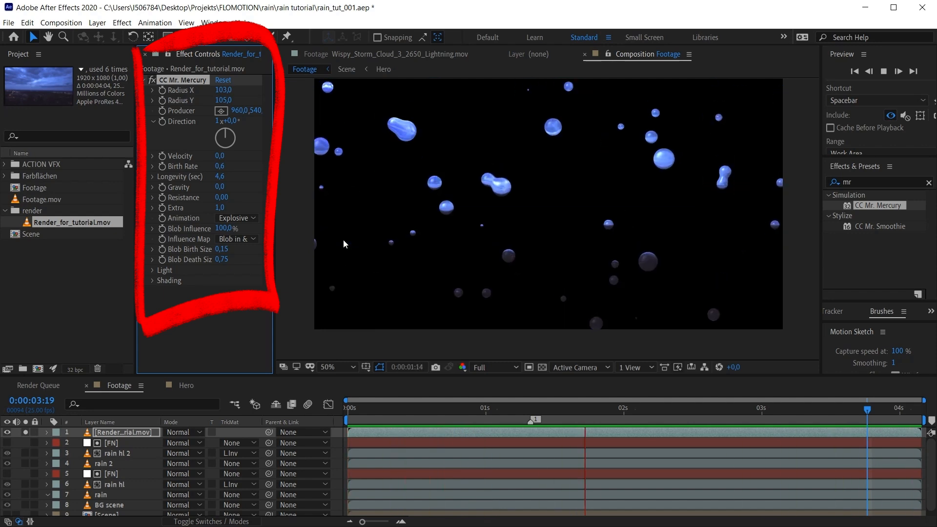
key(space)
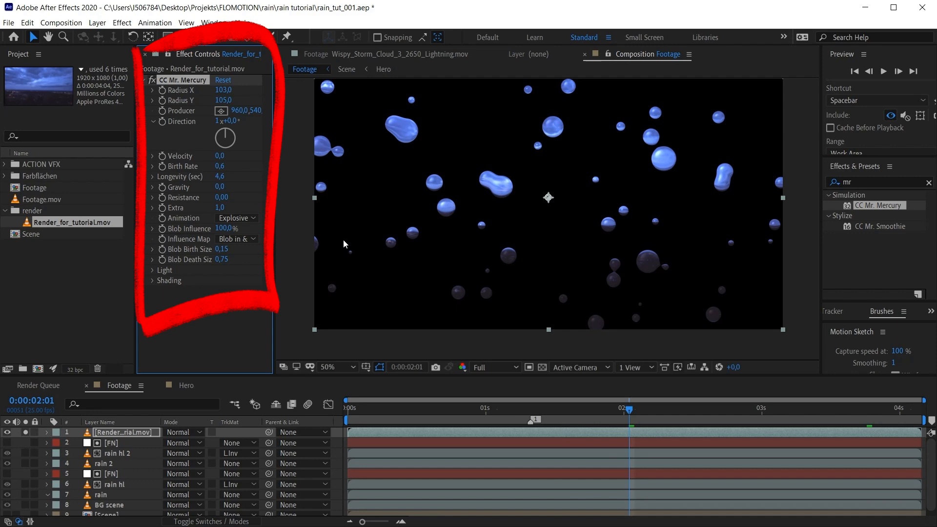
Step: Set the Influence Map to Constant Blobs and the Blob Death Size to 0,15, previewing the animation from the start
drag(275, 226, 320, 226)
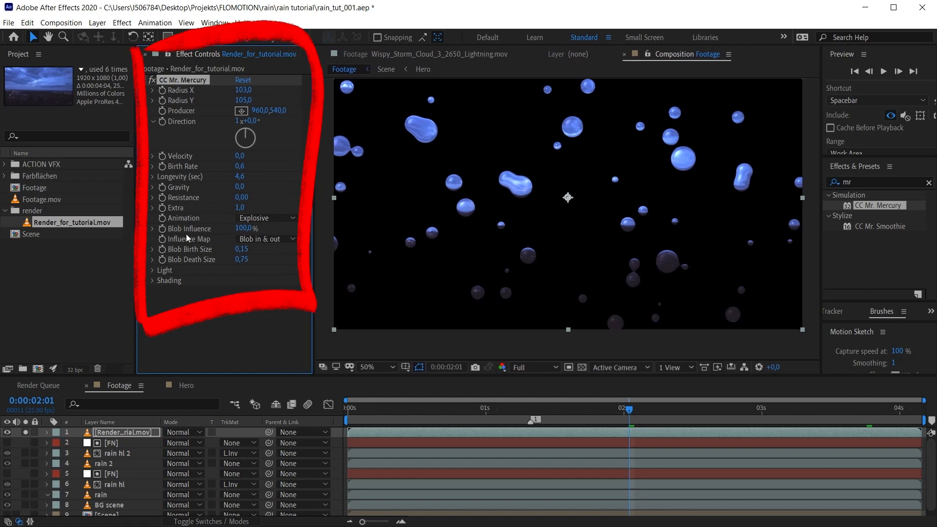
click(259, 239)
click(264, 287)
click(343, 415)
key(space)
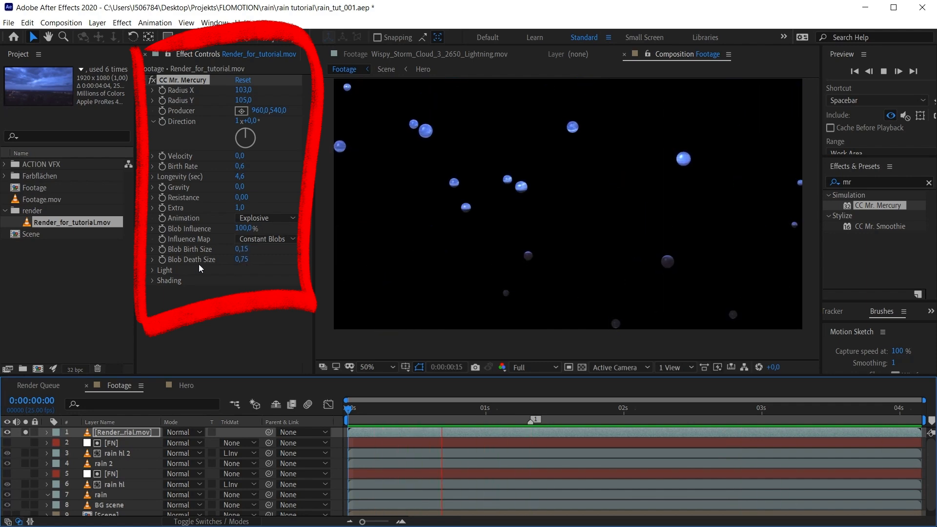
double_click(245, 260)
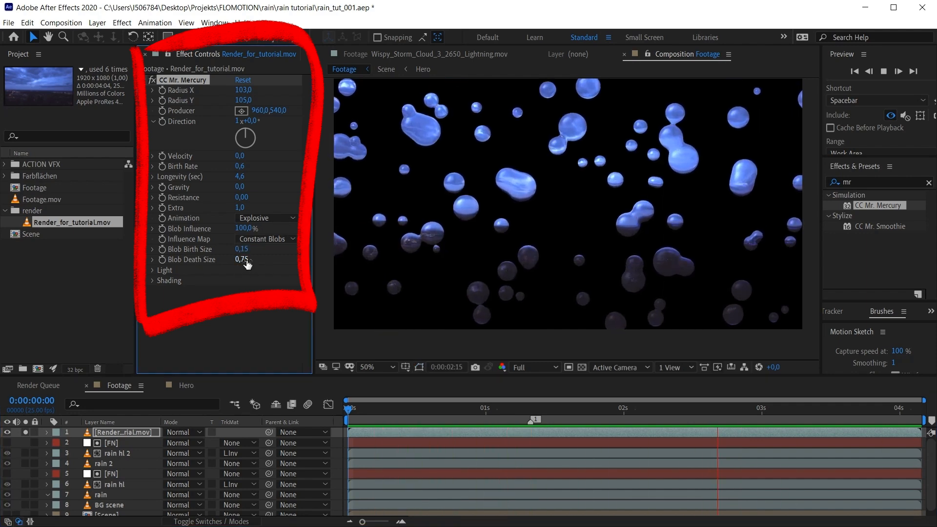
text(15)
key(Return)
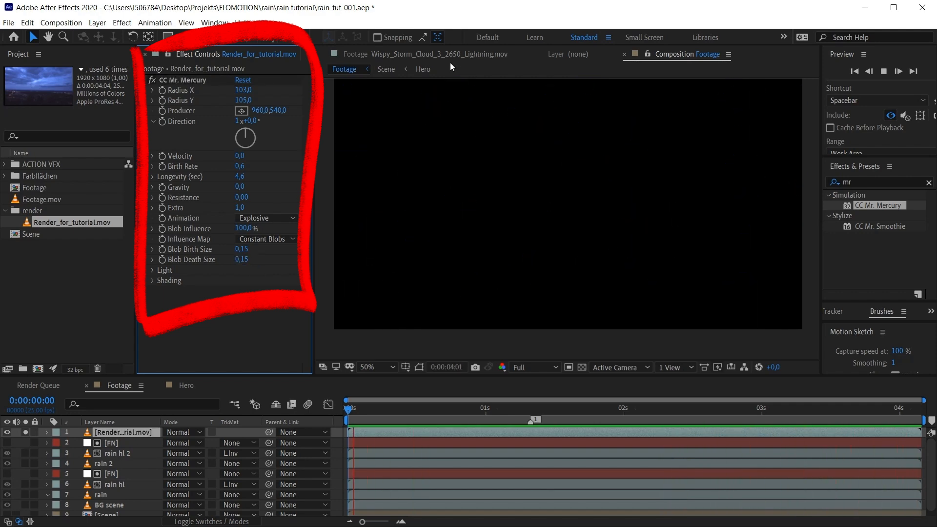
Step: Reduce the Birth Rate to 0,4 and widen the emission area to Radius X 205 and Radius Y 162
drag(239, 166, 237, 168)
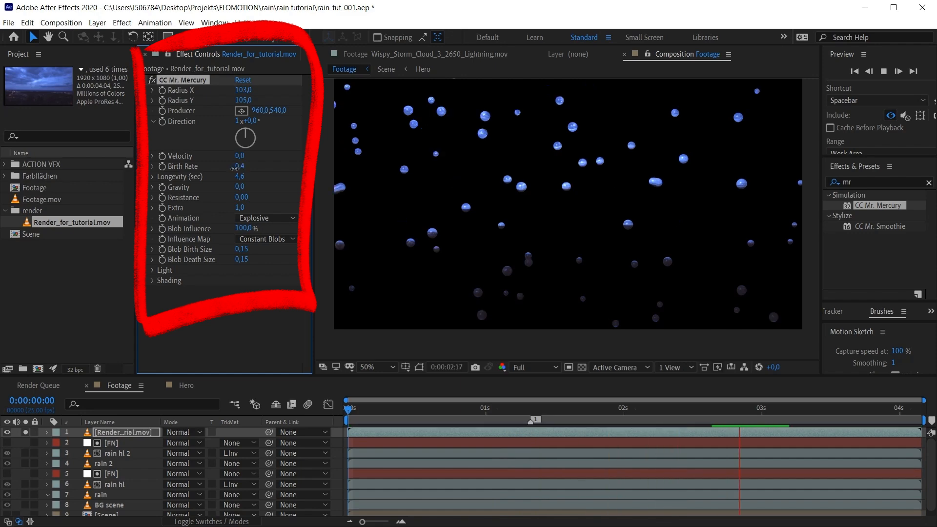
key(space)
drag(247, 91, 296, 95)
drag(248, 100, 275, 99)
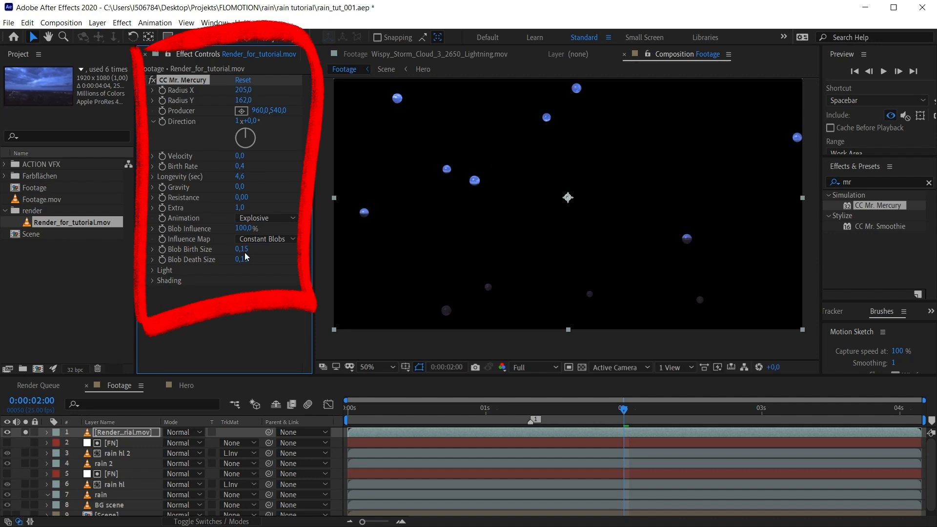
Step: Examine the drops up close in playback, and unsolo the layer to show them over the composite at Half resolution
key(Page_Up)
scroll(500, 191, up, 4)
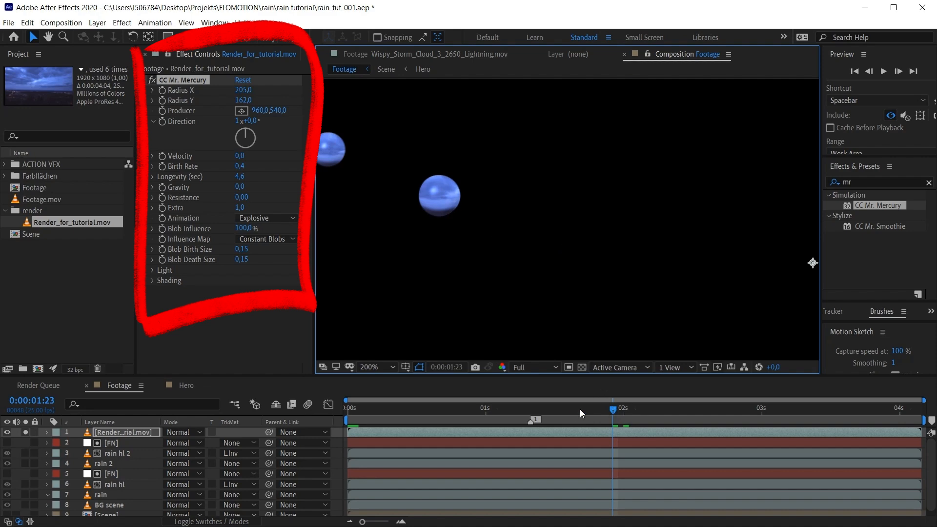
key(space)
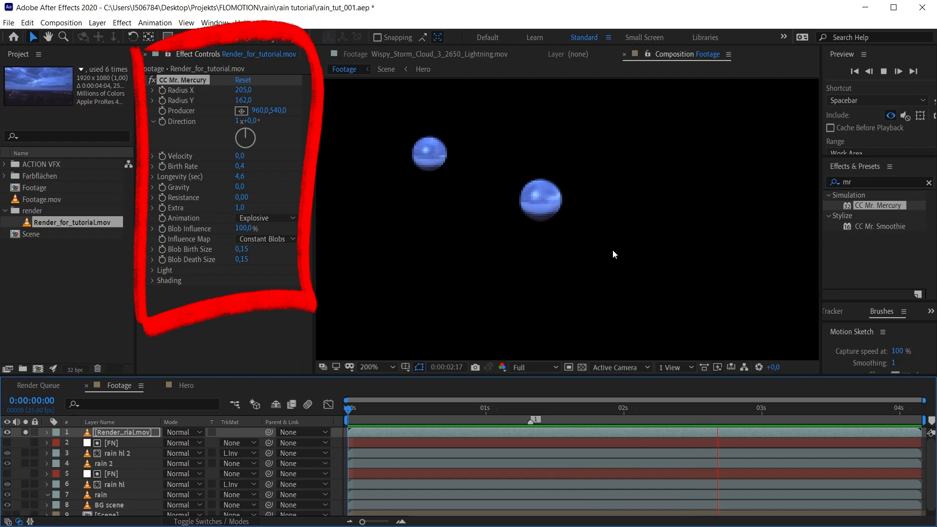
scroll(613, 250, down, 1)
key(space)
scroll(619, 256, down, 1)
drag(666, 268, 633, 263)
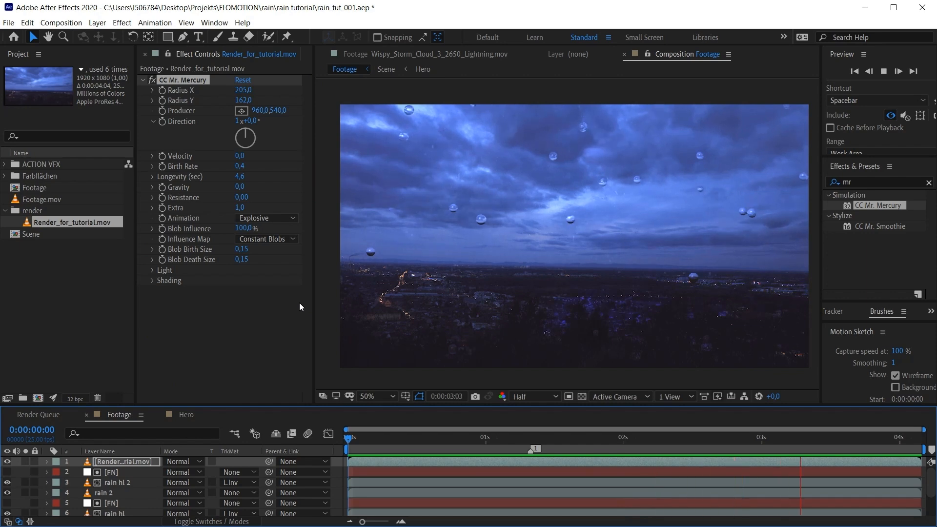
Step: At 0:00:00:22, set CC Mr. Mercury's Light Height to 57 and lower its Specular shading
click(439, 302)
drag(417, 442, 467, 443)
click(153, 271)
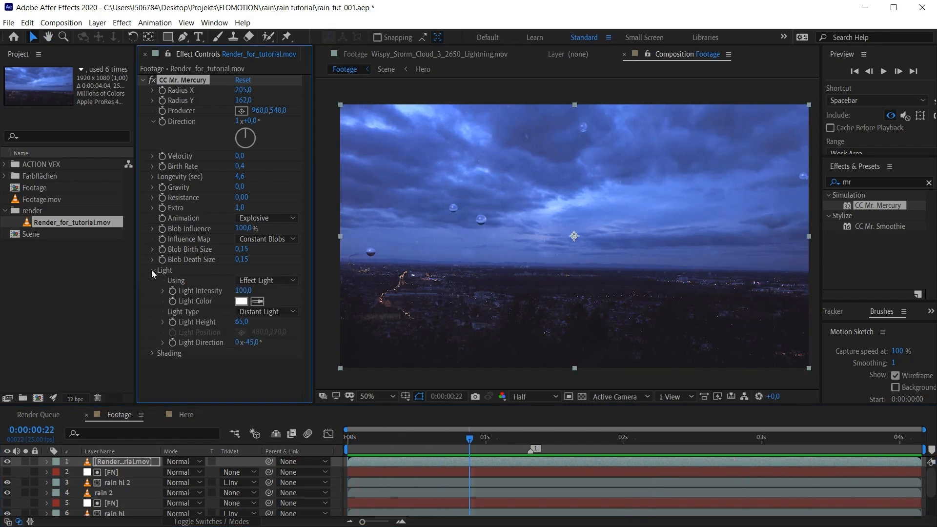
drag(237, 326, 247, 330)
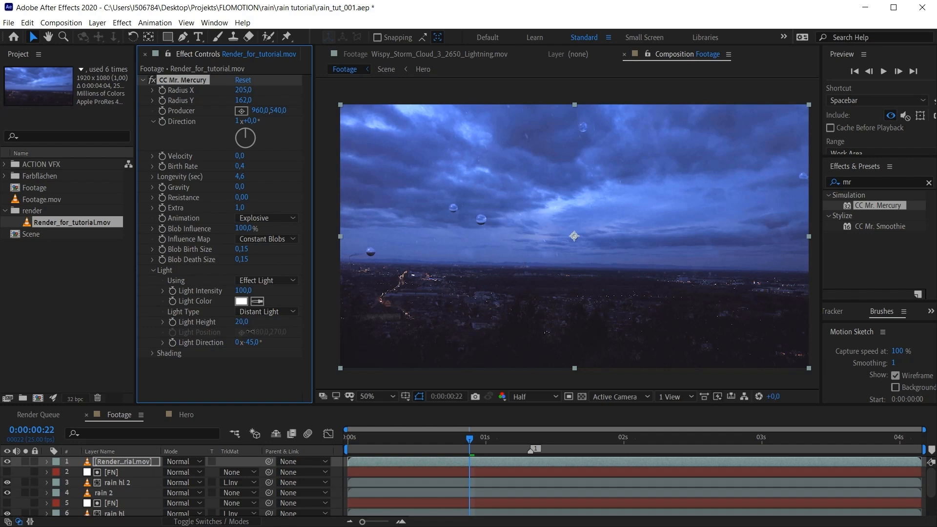
click(153, 353)
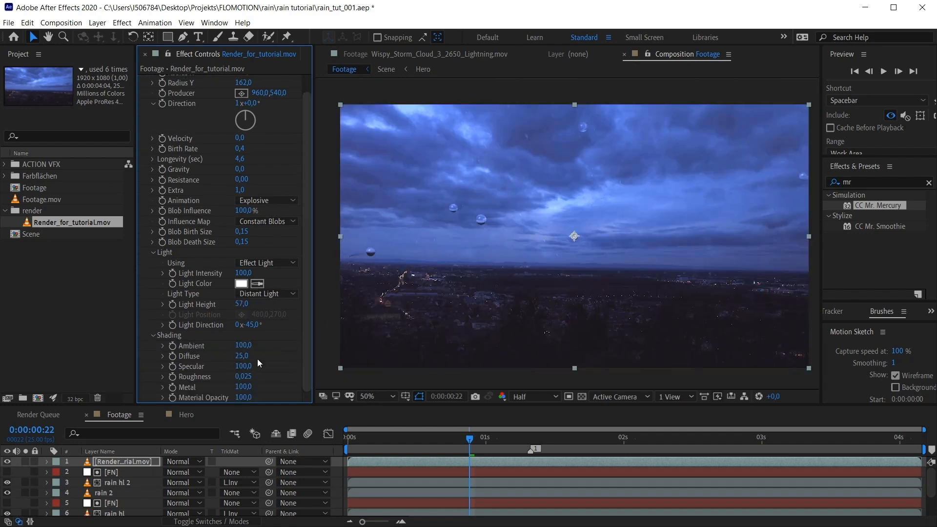
drag(242, 366, 231, 371)
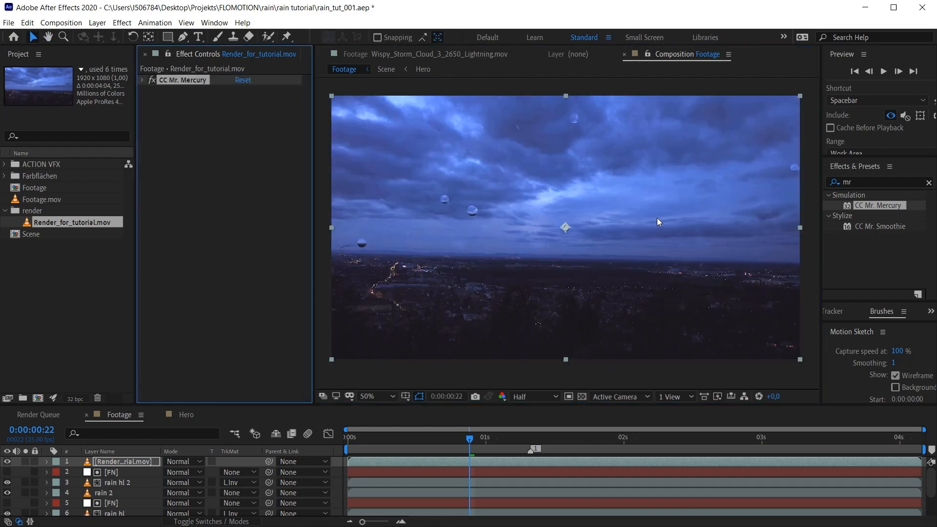
Step: Add Camera Lens Blur with a Blur Radius of 17 to the Render_for_tutorial.mov layer and preview from the start
drag(649, 435, 816, 437)
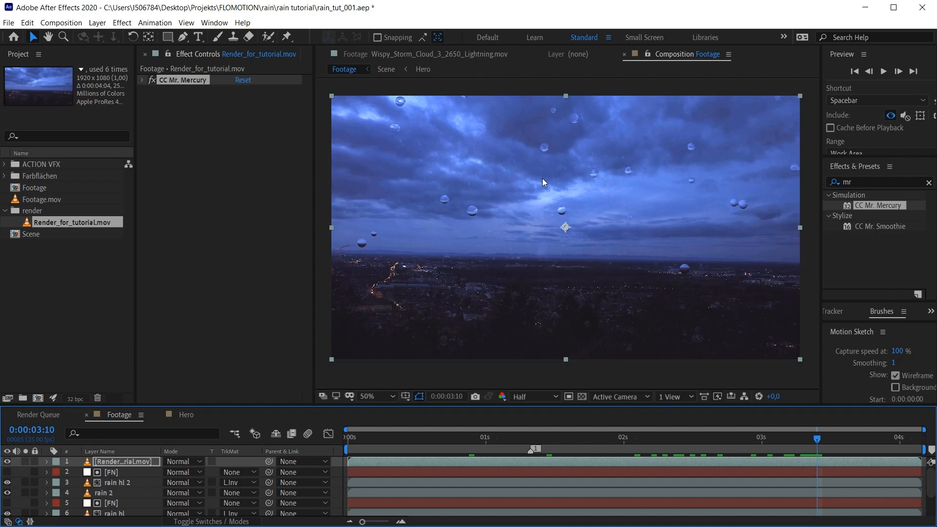
click(862, 182)
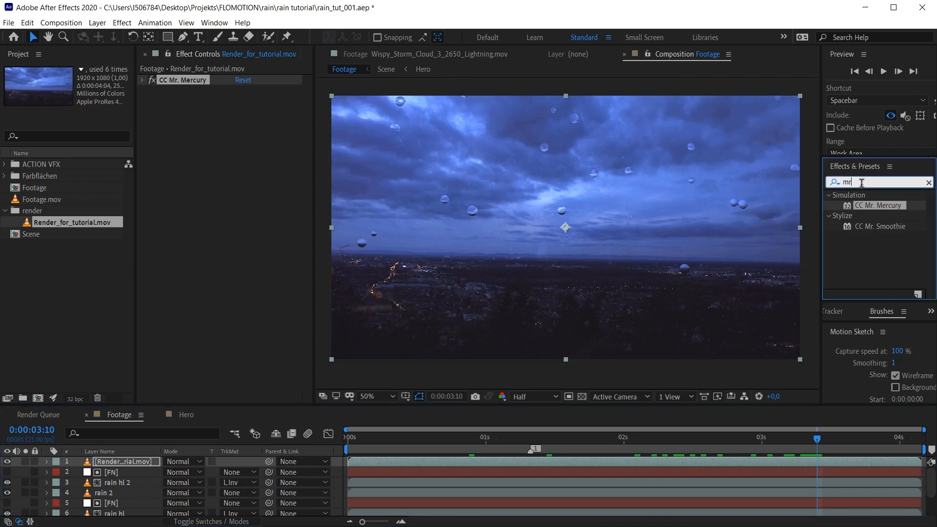
text(camera len)
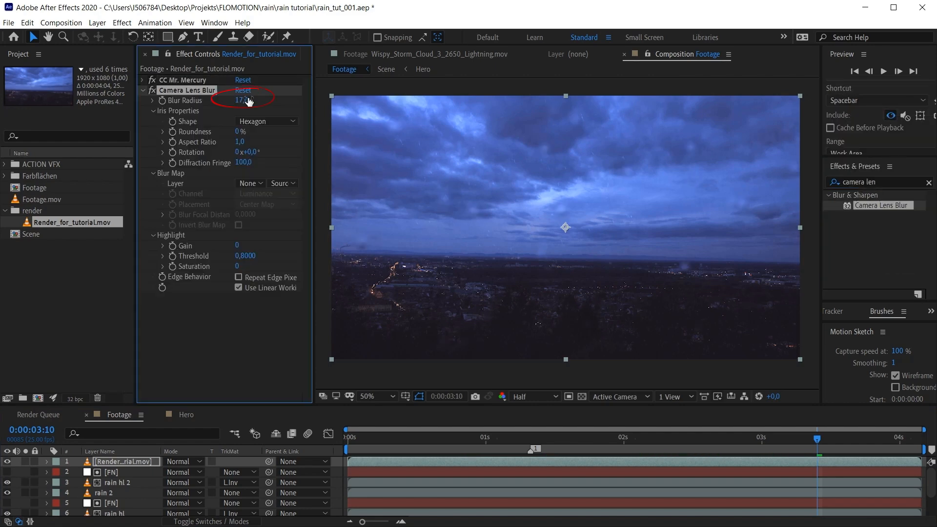
click(345, 438)
key(space)
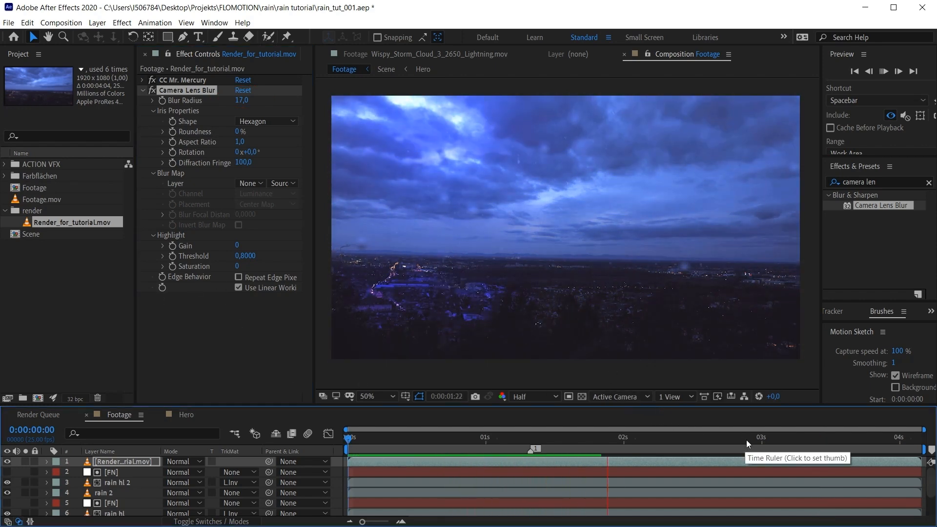
Step: Solo the Render_for_tutorial.mov layer, turn off its Camera Lens Blur, and move to 0:00:01:24 to see the sharp drops
click(349, 440)
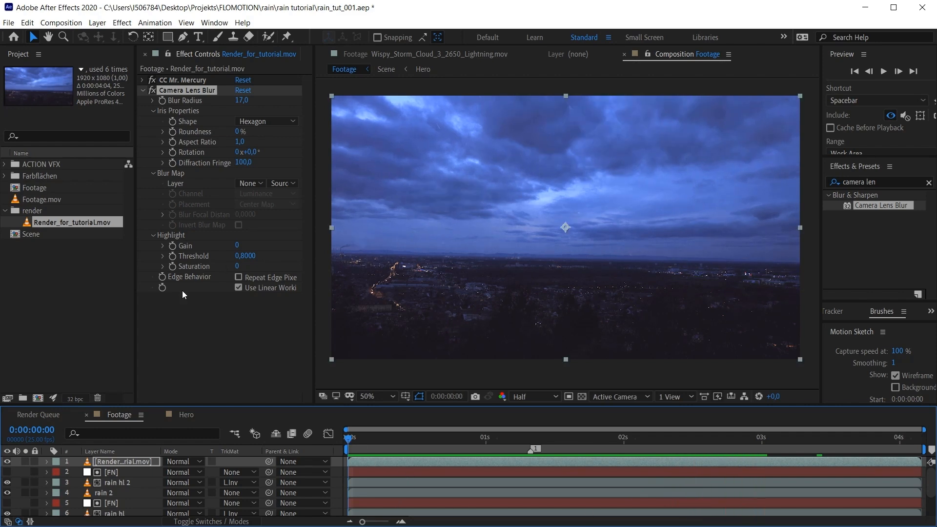
click(26, 461)
click(152, 90)
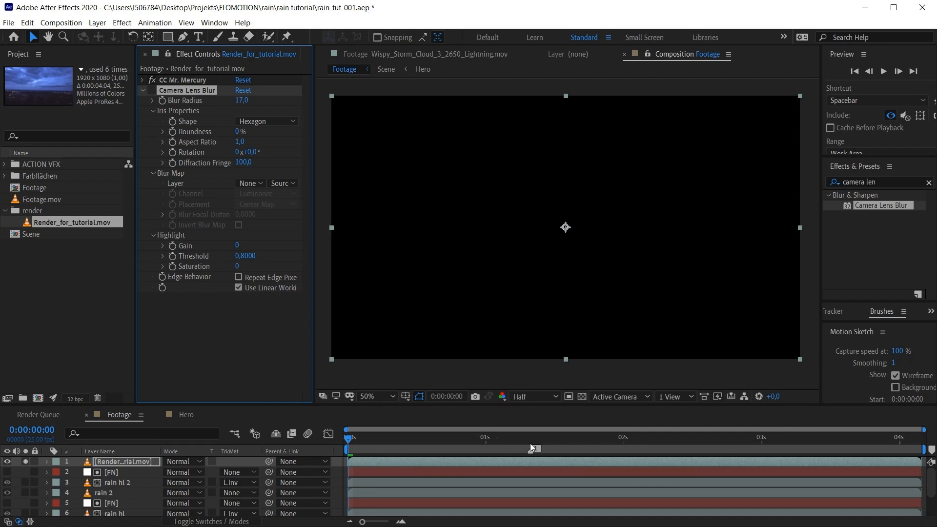
click(619, 439)
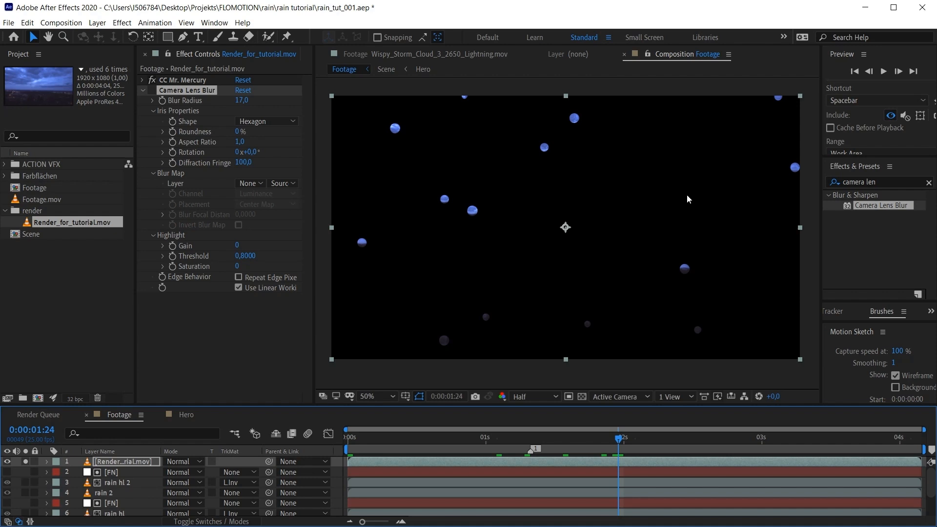
Step: Search the effects for "chroma", widening the list to read the full names, and unsolo the Render_for_tutorial.mov layer
click(883, 181)
text(c)
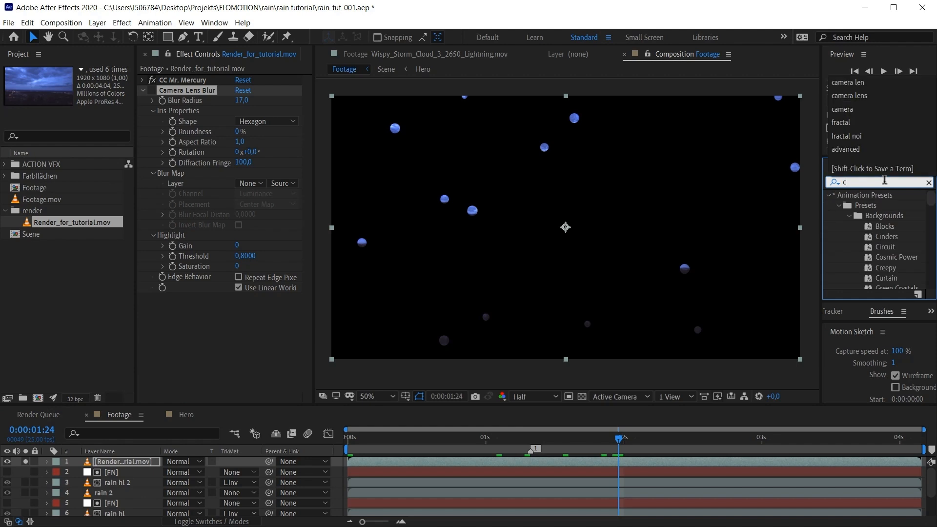
text(hroma)
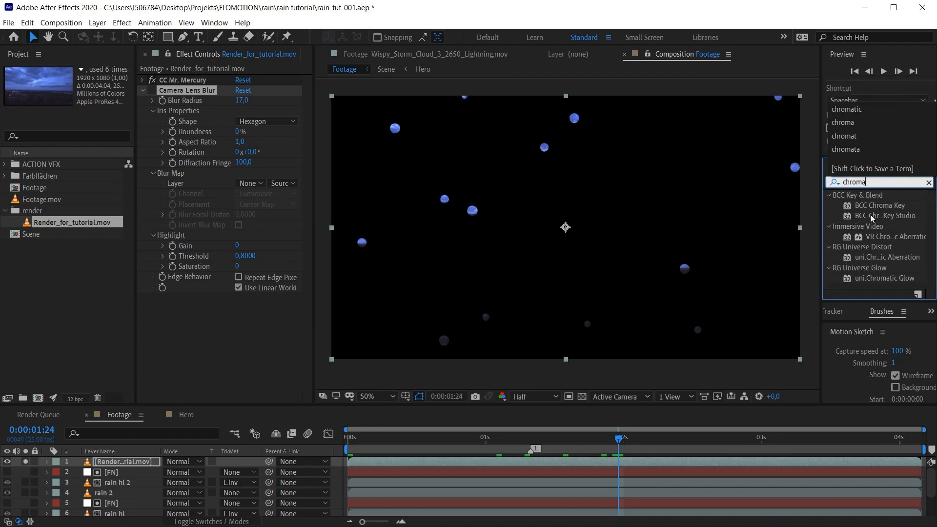
drag(821, 236, 797, 234)
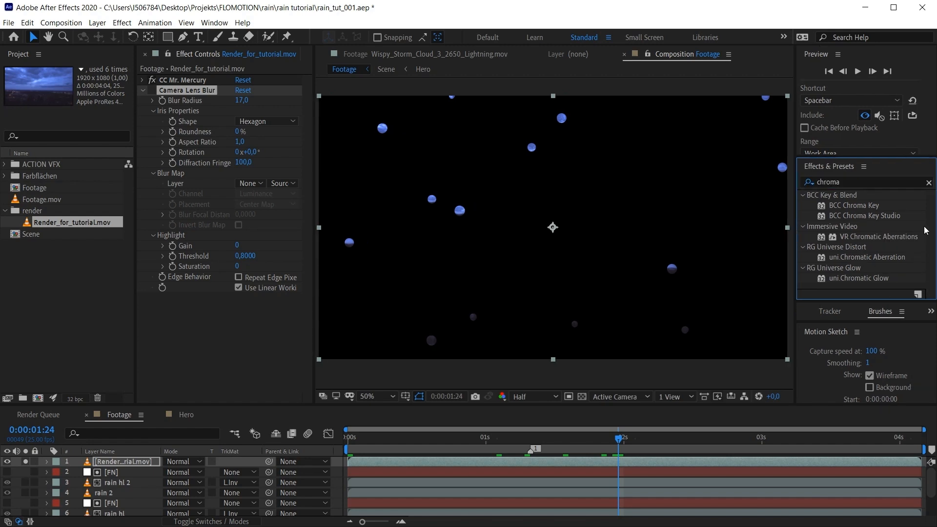
click(853, 180)
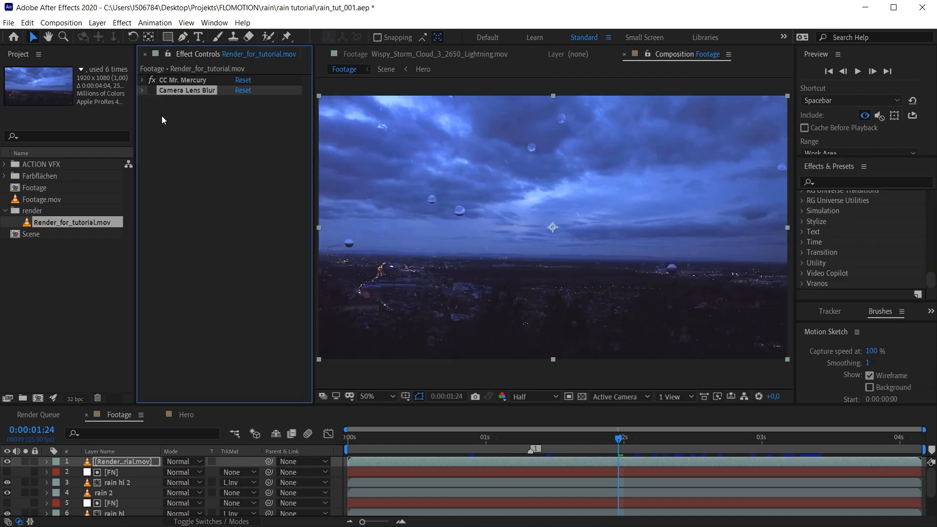
Step: Find the VR Chromatic Aberrations effect with "vr ch" and add it to the Render_for_tutorial.mov layer
click(165, 80)
click(167, 118)
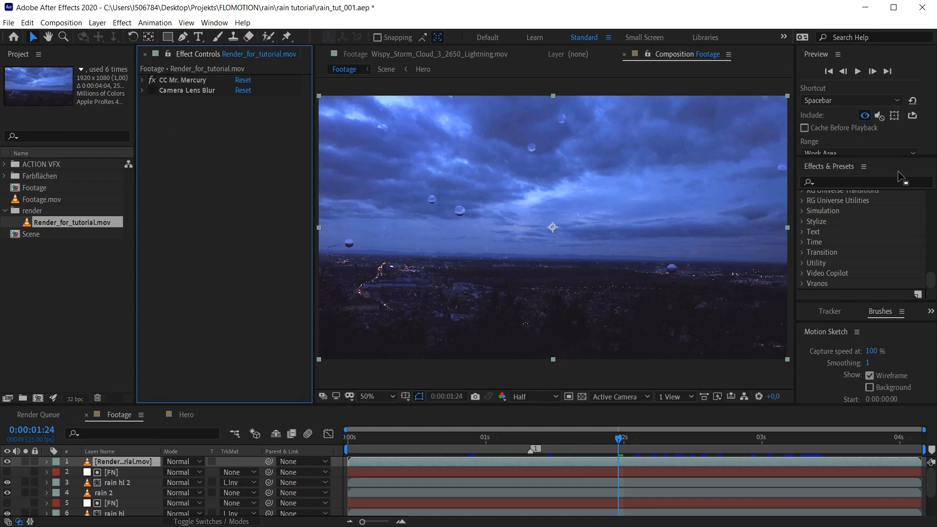
click(870, 182)
text(vr ch)
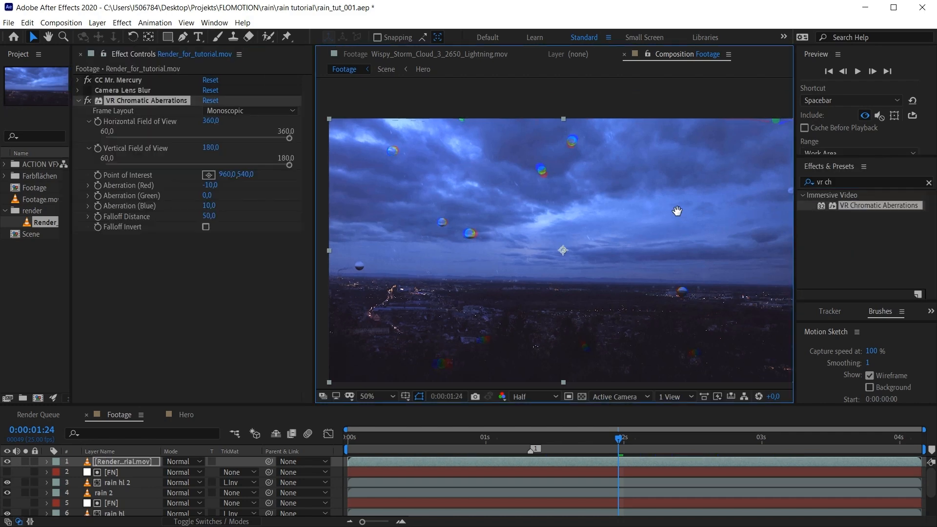
Step: Set Aberration (Red) to -5 and Aberration (Blue) to 7, judging the color fringes on the drops up close
drag(647, 176, 656, 175)
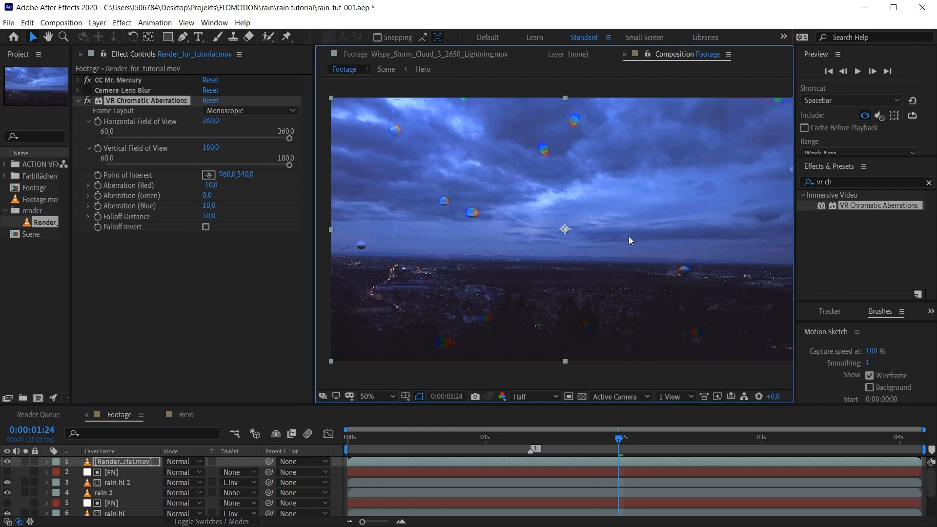
scroll(619, 229, up, 2)
scroll(615, 234, up, 4)
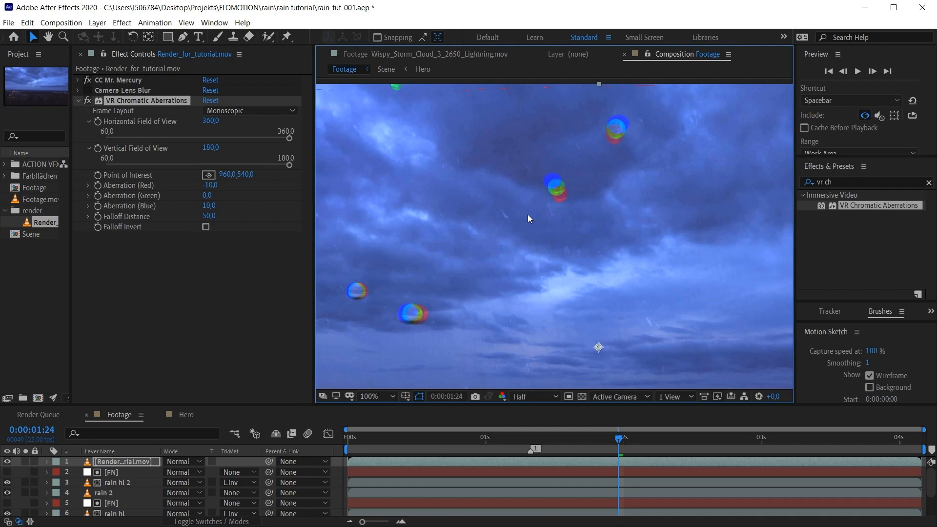
drag(214, 186, 210, 187)
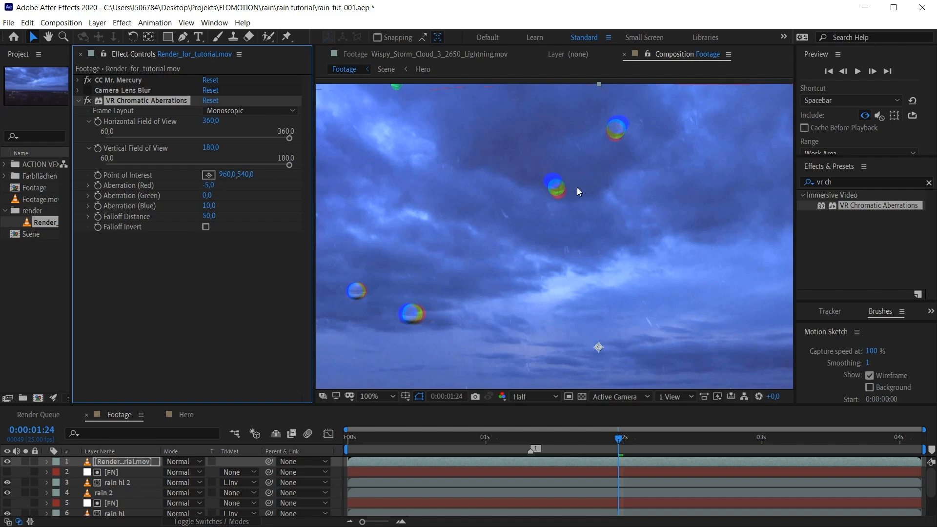
drag(482, 276, 549, 234)
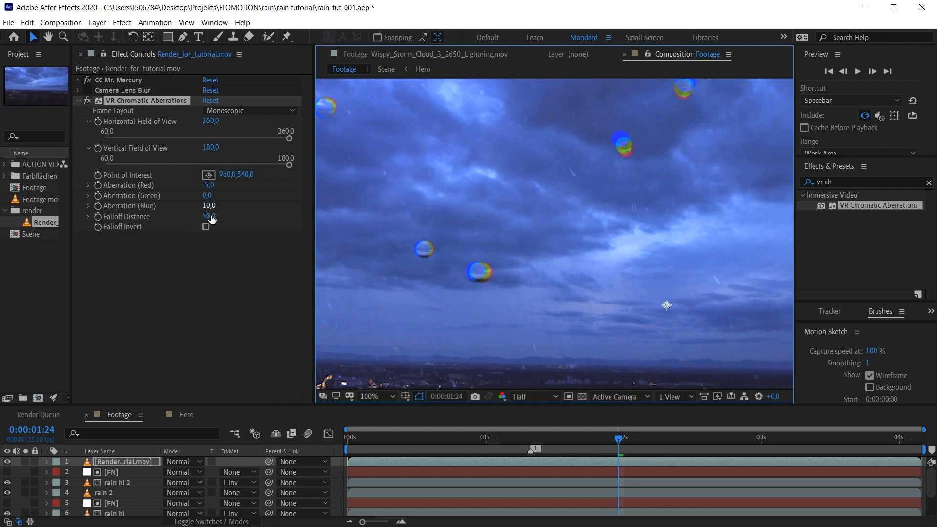
drag(209, 208, 208, 207)
scroll(643, 163, down, 1)
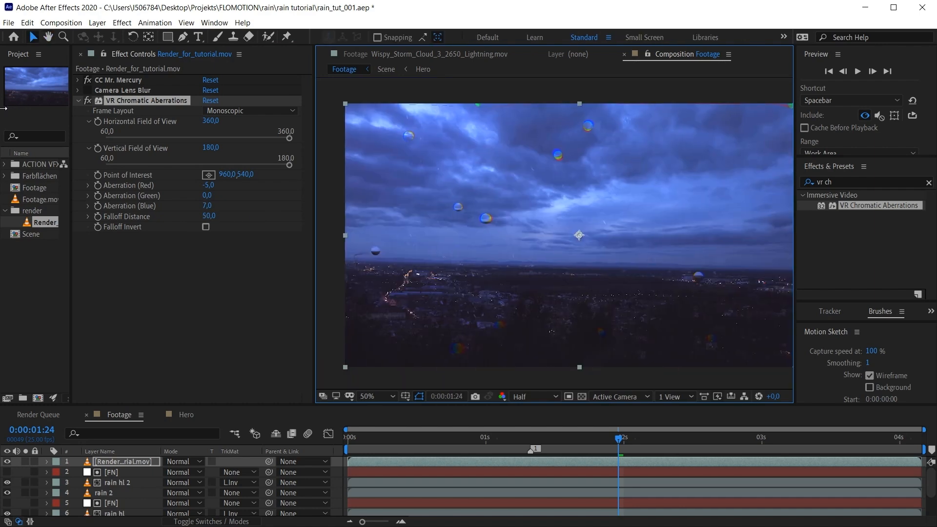
Step: Reorder Camera Lens Blur below VR Chromatic Aberrations, turn it back on, and check the blurred drops up close
drag(135, 91, 147, 259)
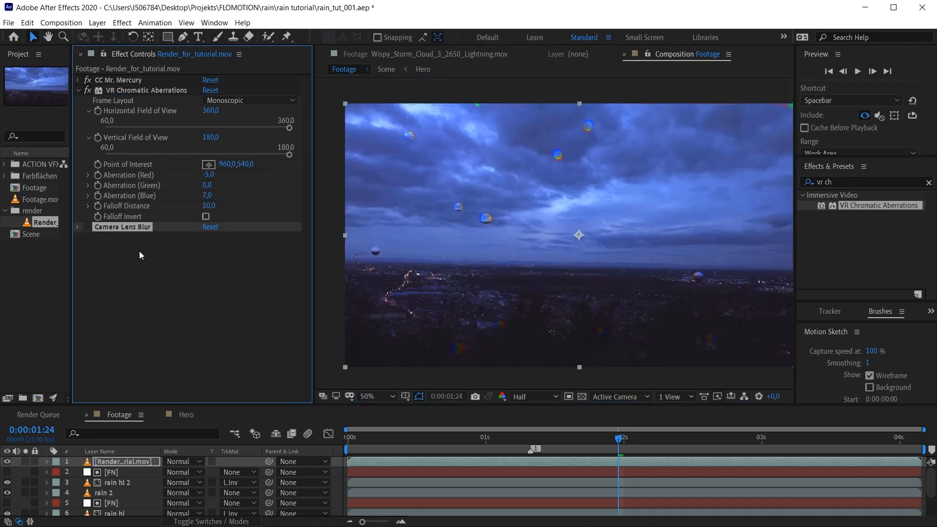
click(88, 227)
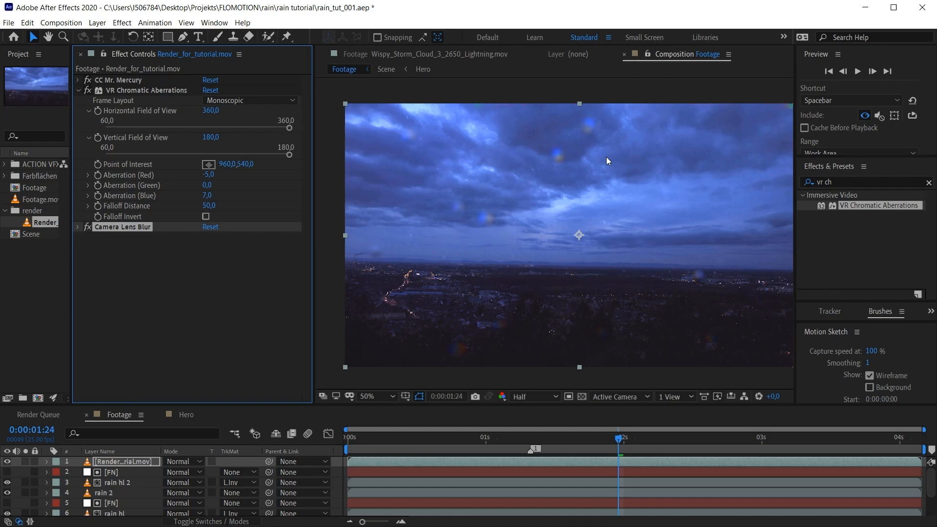
scroll(637, 224, up, 2)
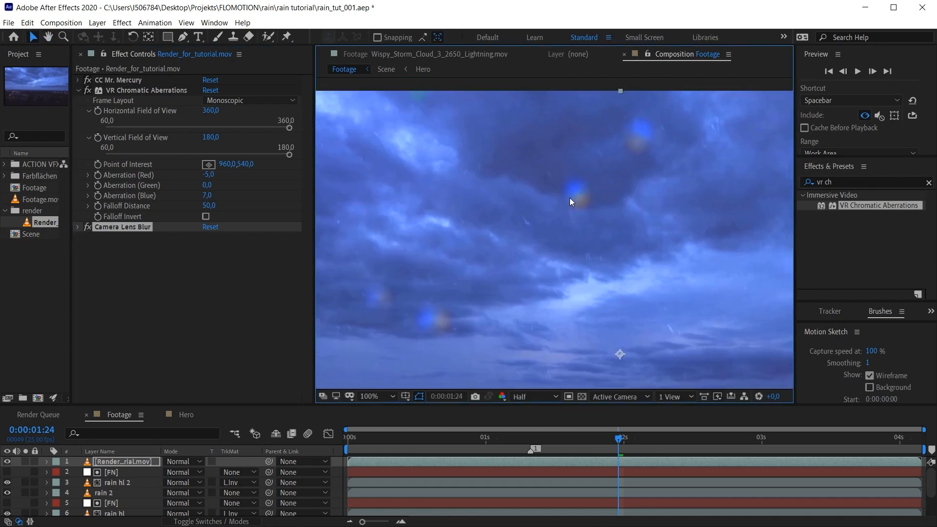
Step: Soften the color fringing by setting Aberration (Red) to -2 and Aberration (Blue) to 4
click(212, 175)
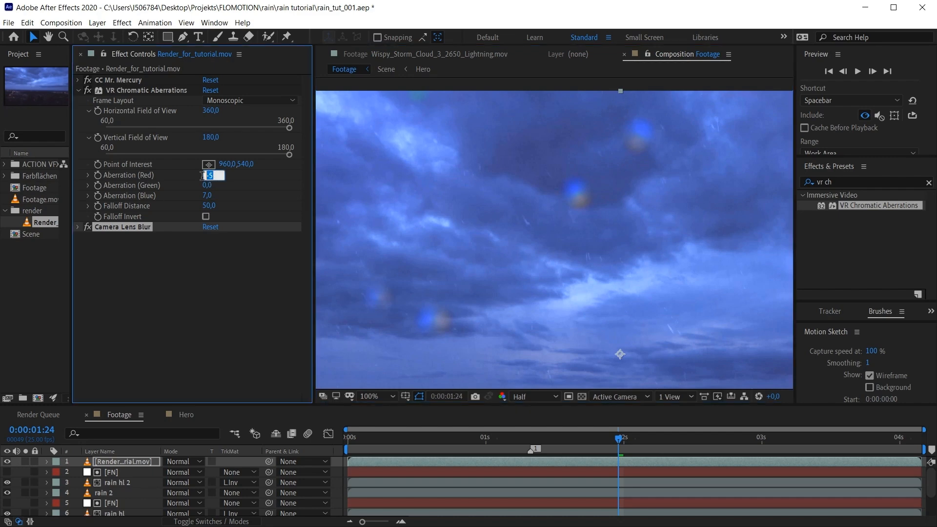
text(-2)
key(Return)
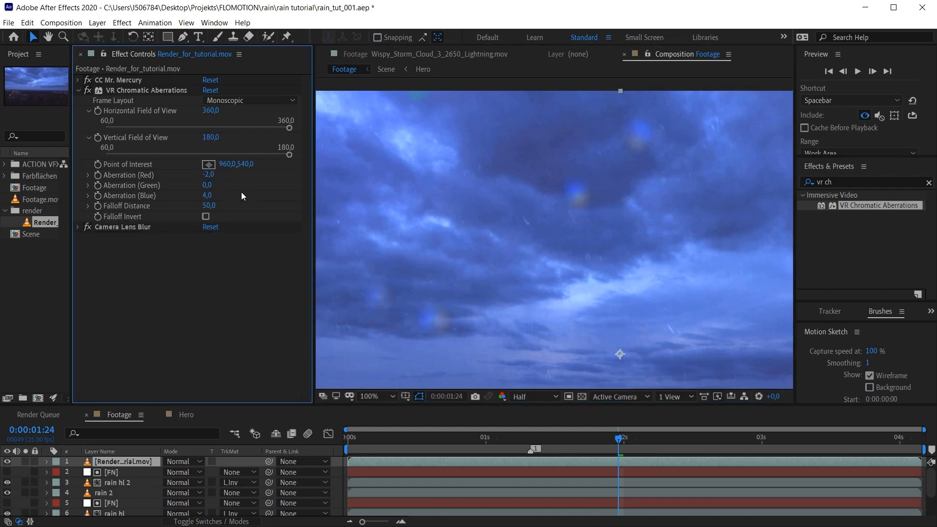
Step: Examine the fringed drops up close, comparing them with VR Chromatic Aberrations off and on
scroll(573, 260, down, 2)
key(h)
drag(655, 239, 631, 203)
scroll(549, 133, up, 1)
drag(550, 134, 629, 283)
key(v)
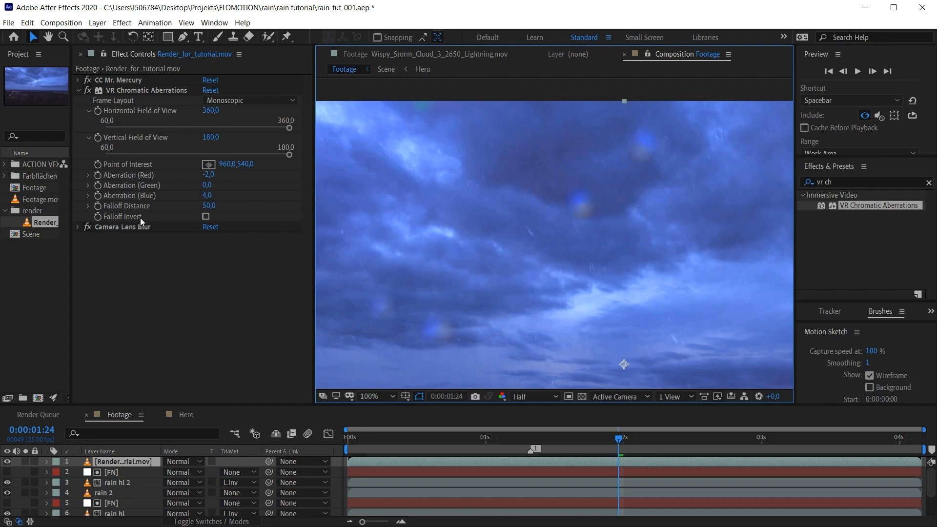
click(85, 91)
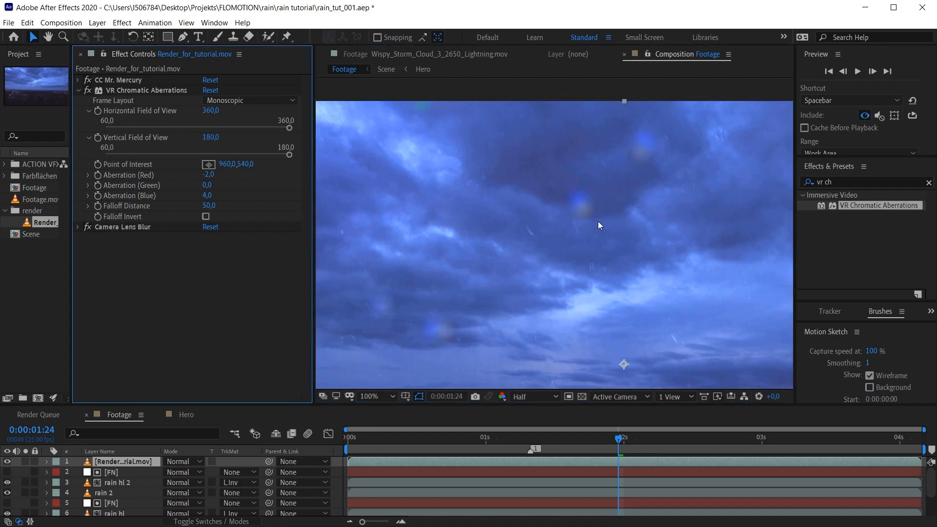
Step: Preview the full composite from the start with the blurred, color-fringed drops
scroll(599, 225, down, 1)
key(h)
drag(647, 276, 619, 187)
key(v)
click(349, 439)
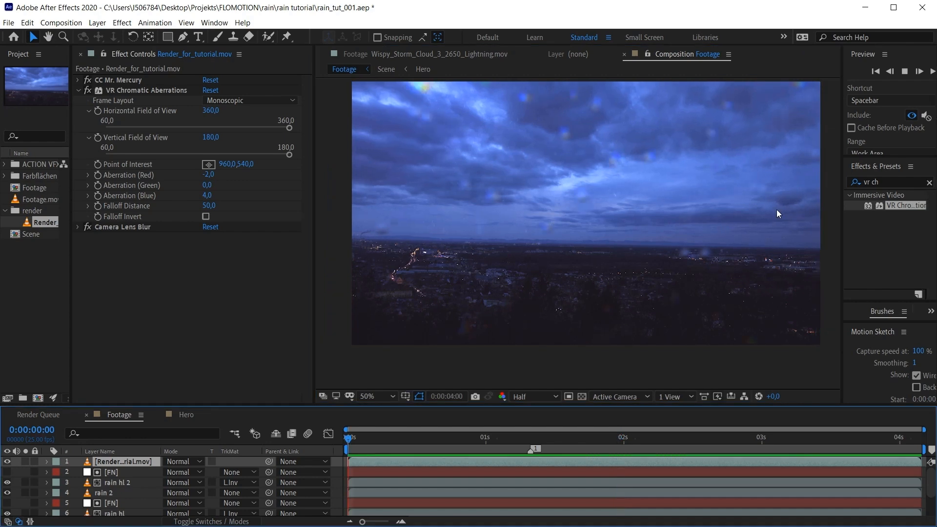
key(space)
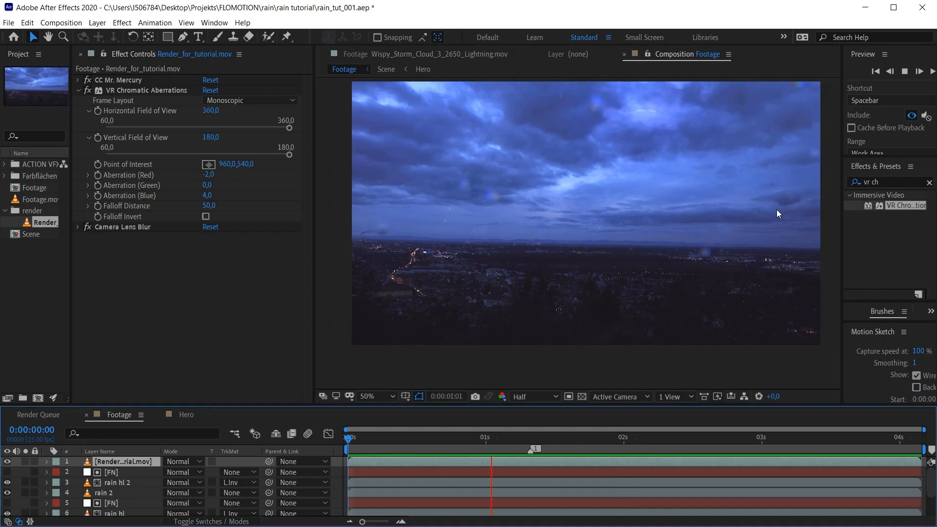